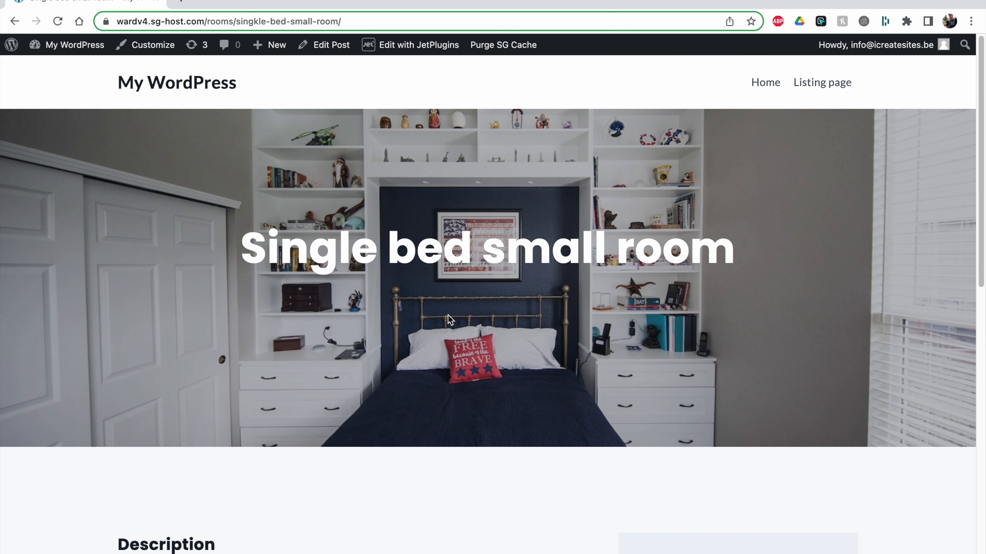
# Examine the Single bed small room page, including its description, room details and booking form.
pyautogui.scroll(-7, 485, 202)
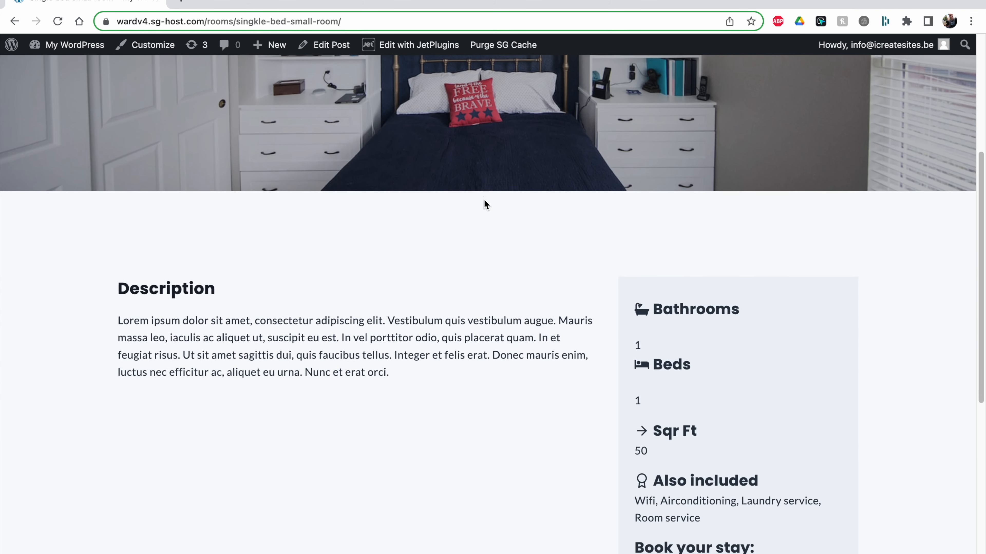
pyautogui.scroll(-5, 369, 375)
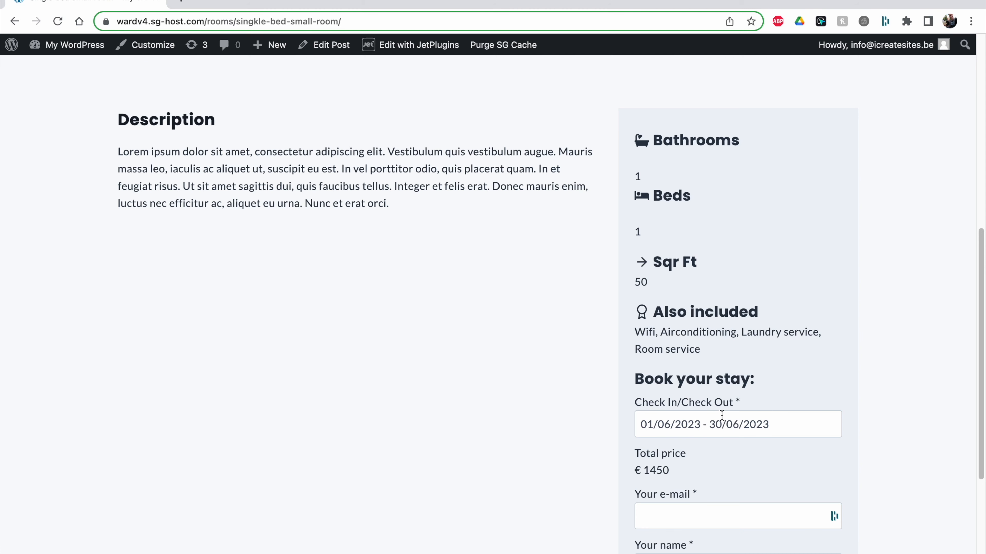
pyautogui.scroll(-3, 671, 427)
pyautogui.moveTo(640, 341); pyautogui.dragTo(685, 366)
pyautogui.click(686, 366)
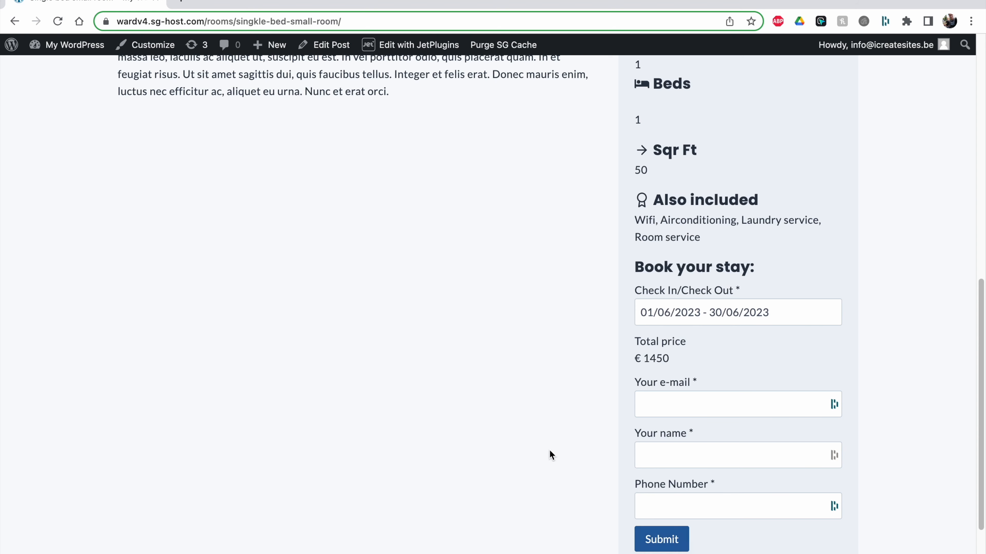
pyautogui.scroll(4, 551, 455)
pyautogui.scroll(10, 550, 452)
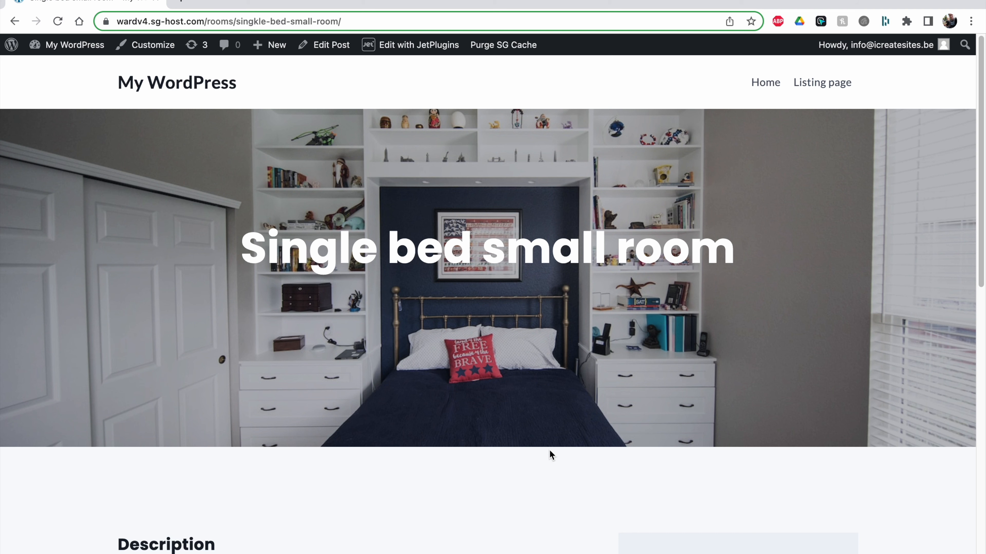
# Return to the listing page and review its date filter and the listed rooms.
pyautogui.hscroll(-10, 549, 450)
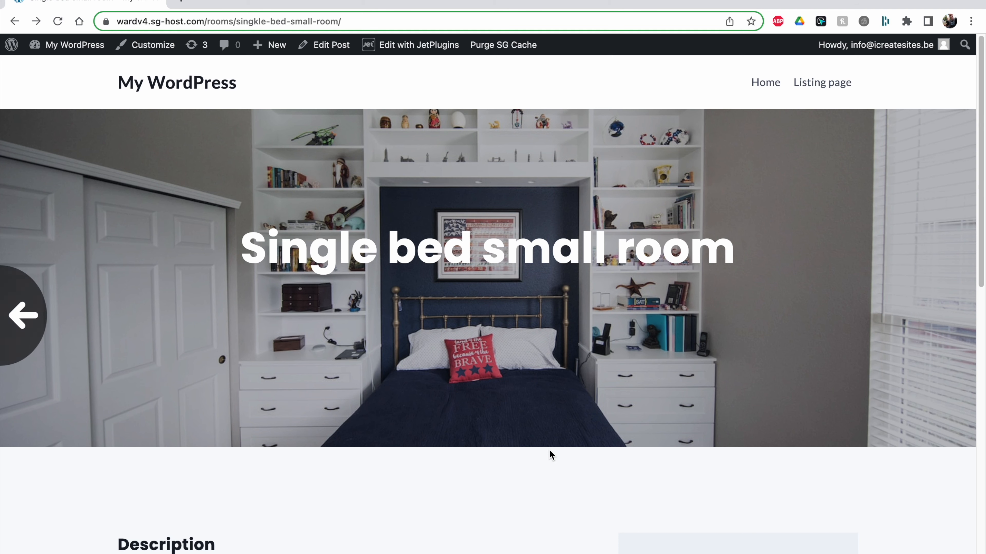
pyautogui.scroll(4, 549, 449)
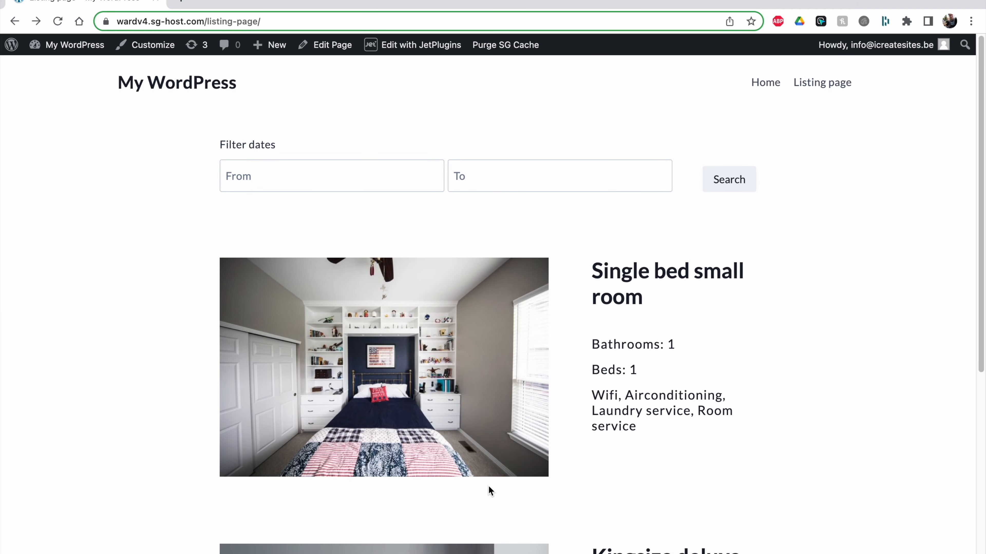
pyautogui.moveTo(221, 146); pyautogui.dragTo(280, 150)
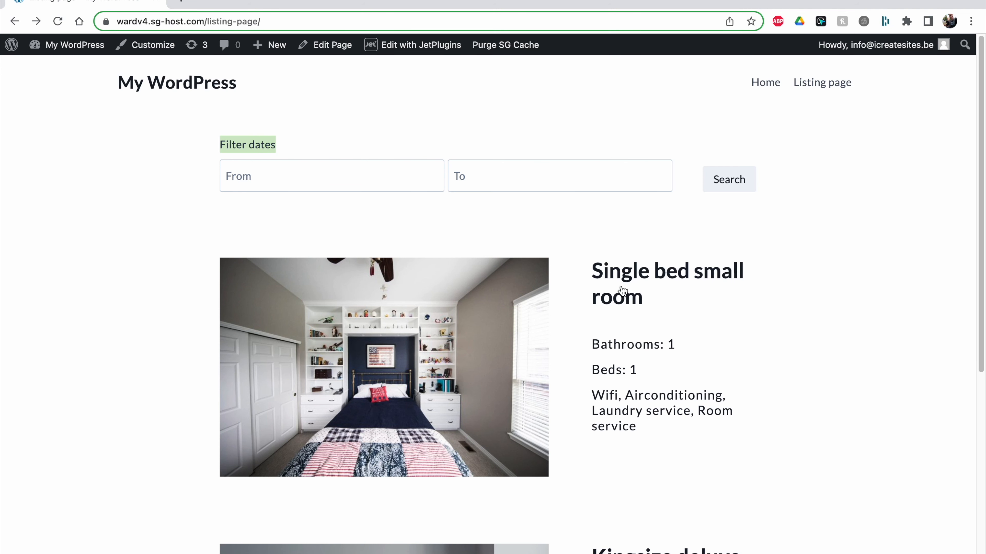
pyautogui.scroll(-9, 621, 290)
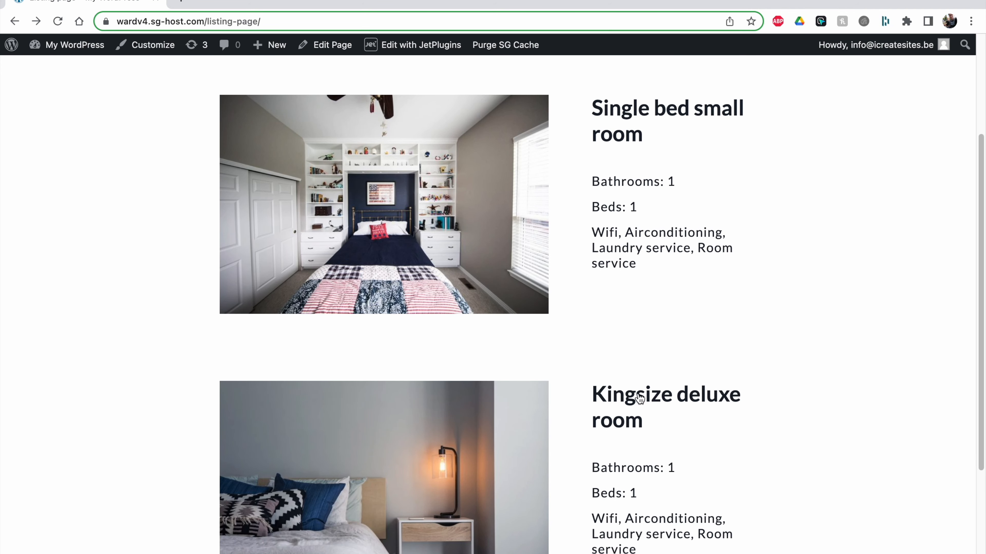
pyautogui.scroll(-1, 640, 399)
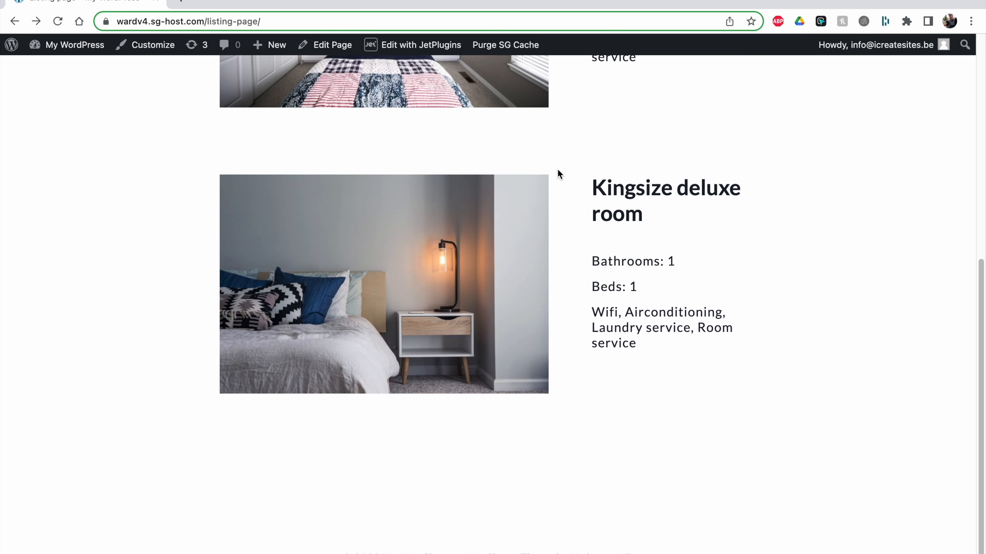
pyautogui.scroll(10, 549, 153)
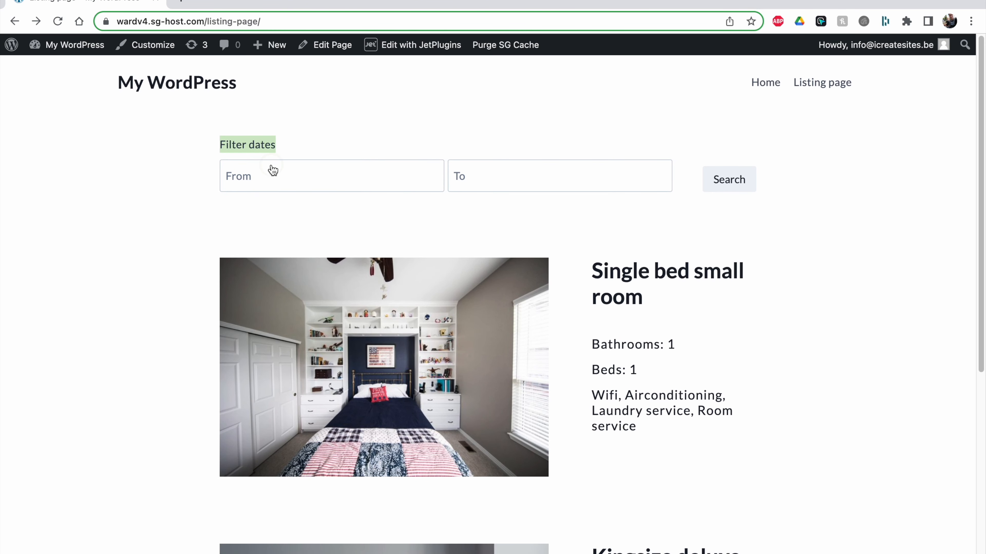
# Filter the room listing by the dates 05/04/2023 to 05/06/2023, check the rooms offered, and clear the filter.
pyautogui.click(270, 173)
pyautogui.click(326, 259)
pyautogui.click(455, 184)
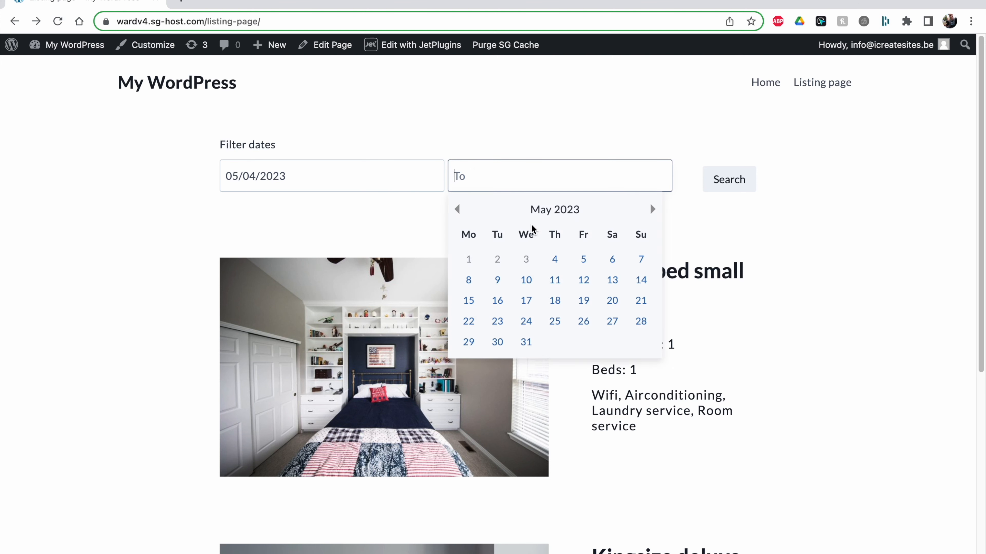
pyautogui.click(612, 260)
pyautogui.click(728, 182)
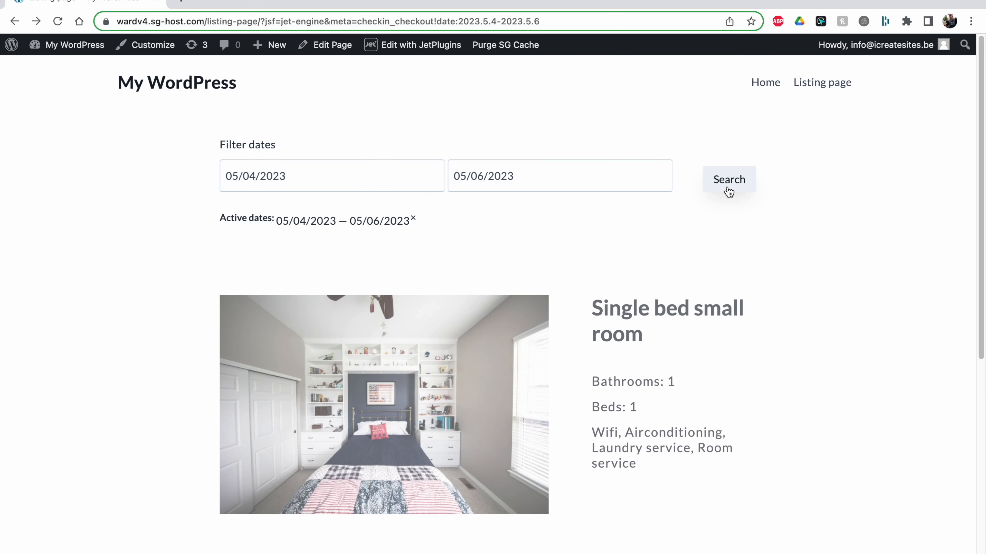
pyautogui.scroll(-6, 717, 287)
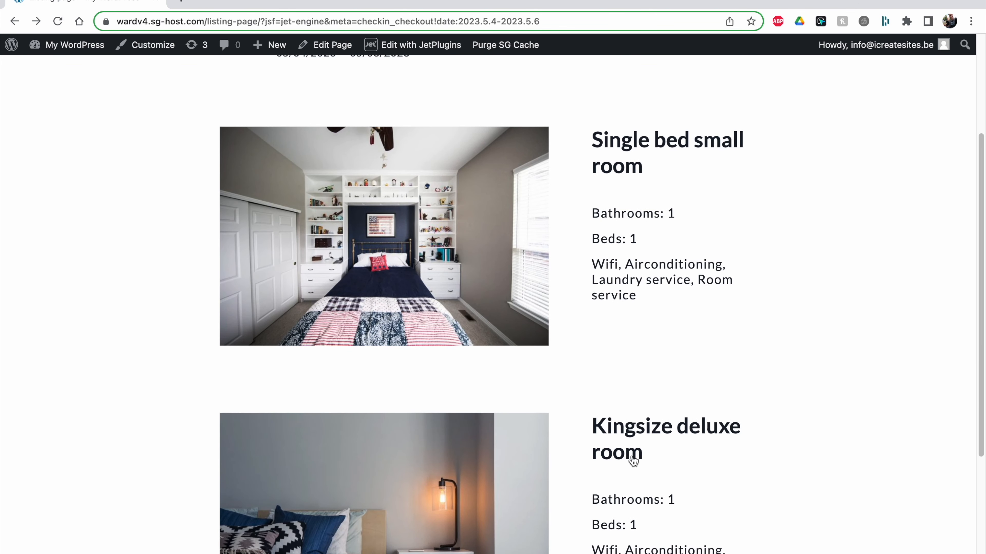
pyautogui.scroll(-1, 633, 461)
pyautogui.scroll(7, 633, 461)
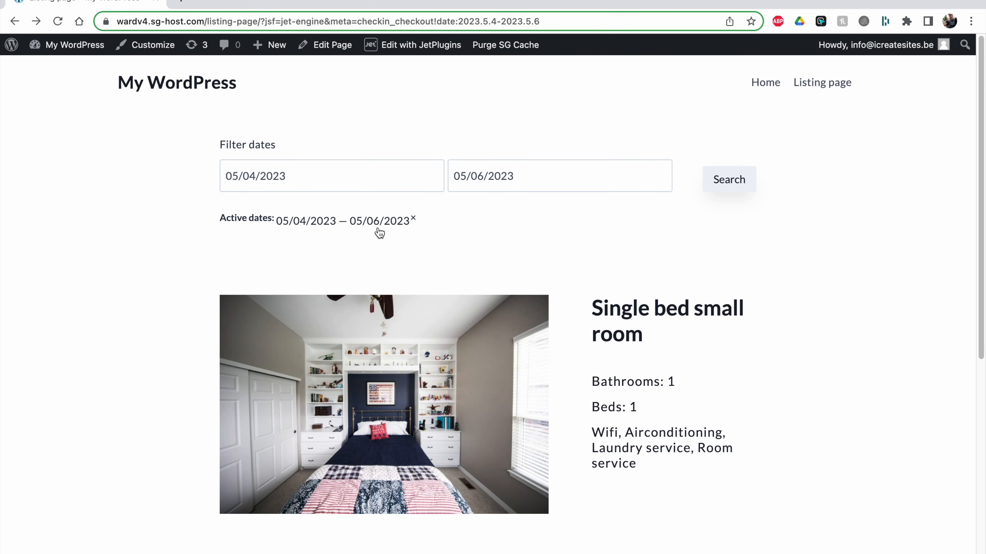
pyautogui.click(392, 226)
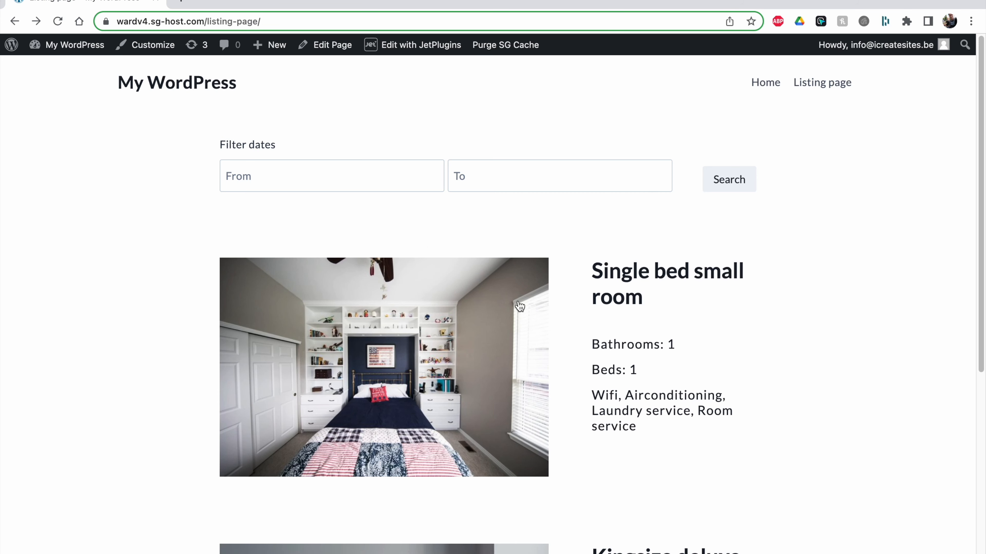
# Filter the room listing by the dates 06/01/2023 to 06/30/2023, check the rooms offered, and clear the filter.
pyautogui.click(307, 166)
pyautogui.click(424, 210)
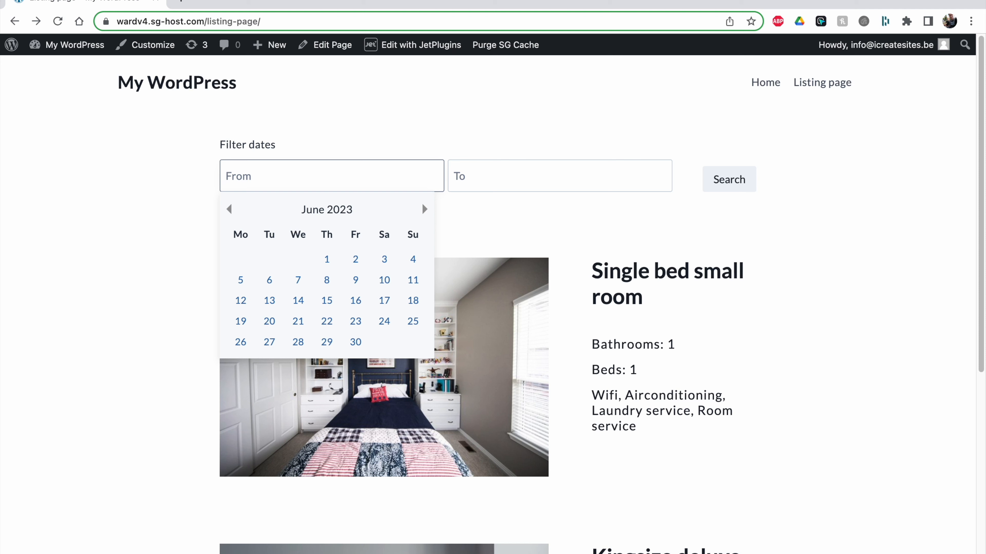
pyautogui.click(327, 259)
pyautogui.click(469, 170)
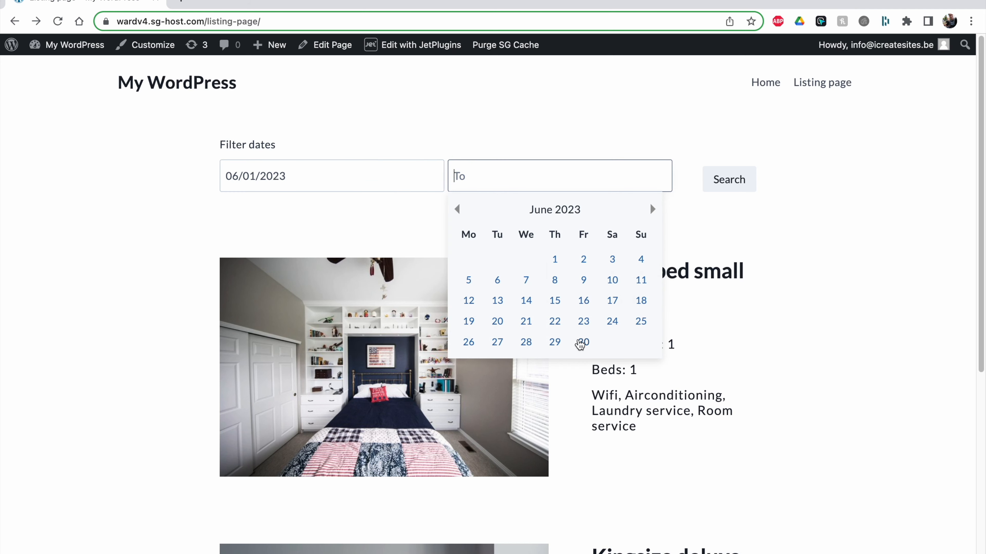
pyautogui.click(580, 342)
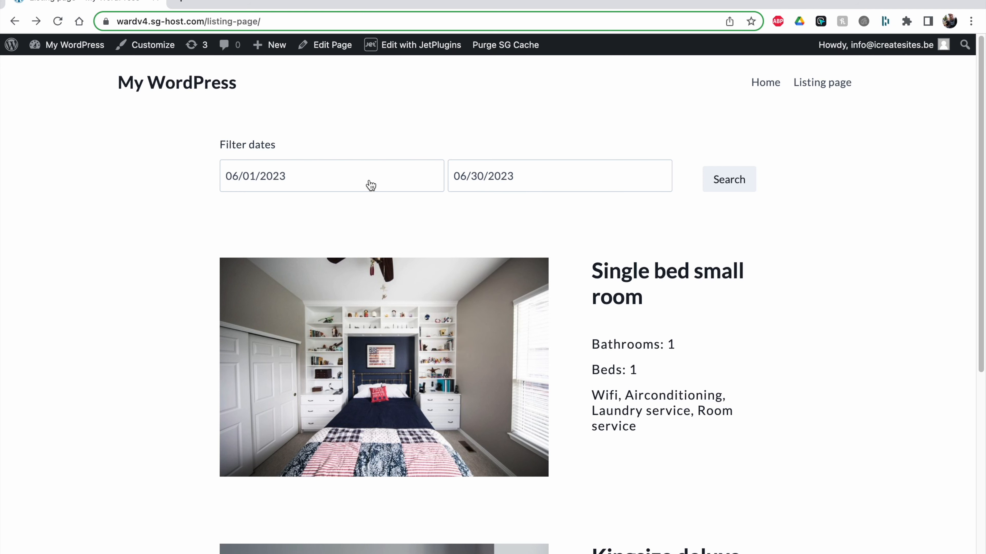
pyautogui.click(733, 180)
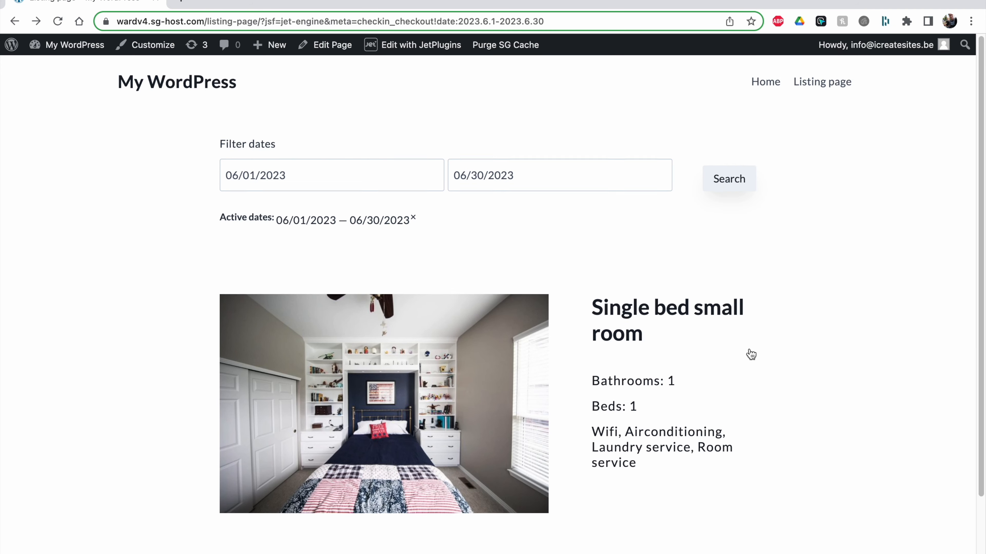
pyautogui.scroll(-3, 750, 354)
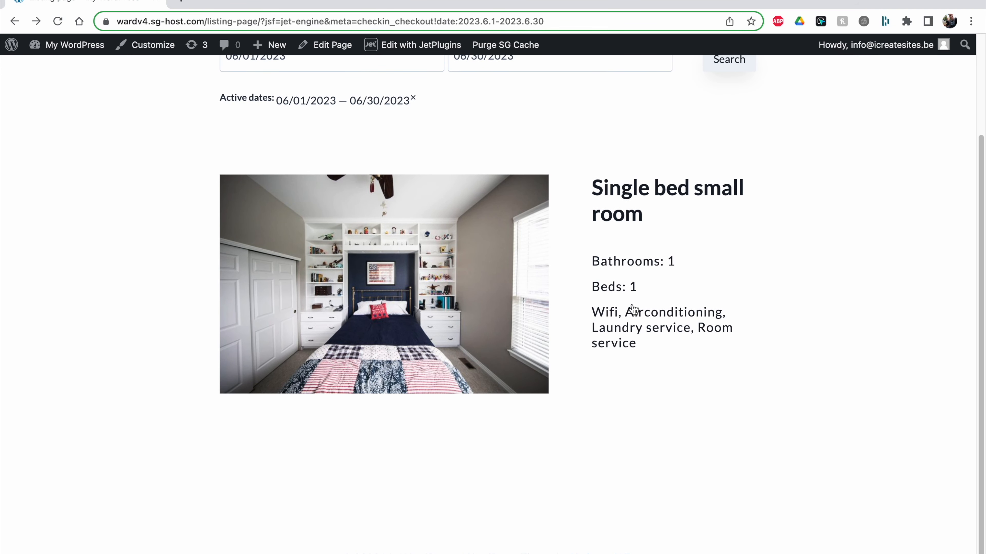
pyautogui.scroll(1, 594, 367)
pyautogui.scroll(2, 526, 506)
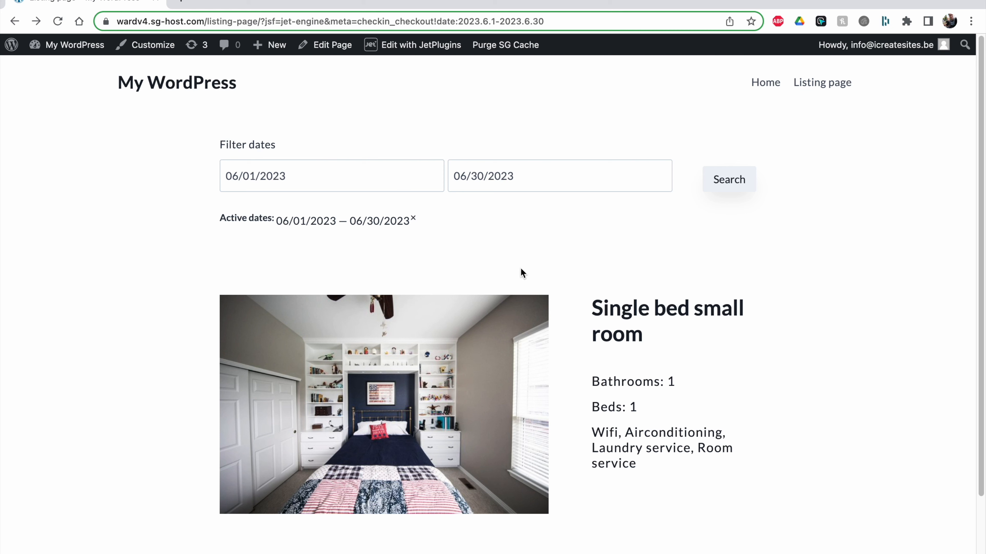
pyautogui.scroll(-3, 512, 427)
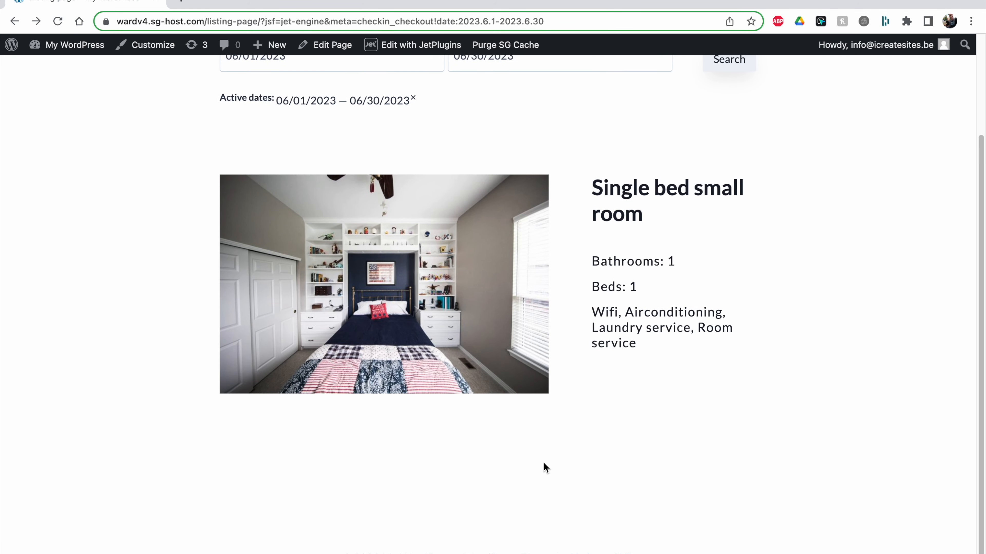
pyautogui.scroll(3, 544, 464)
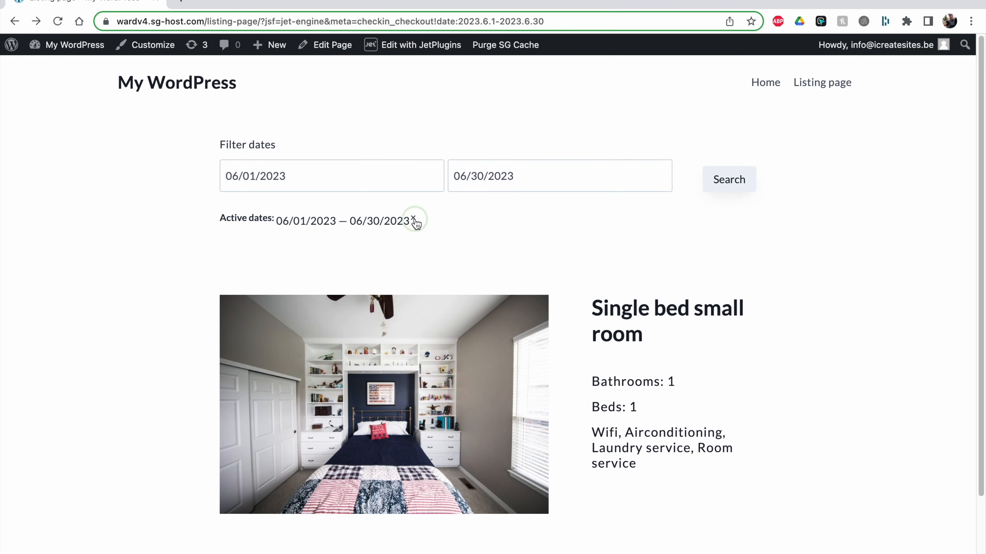
pyautogui.click(414, 219)
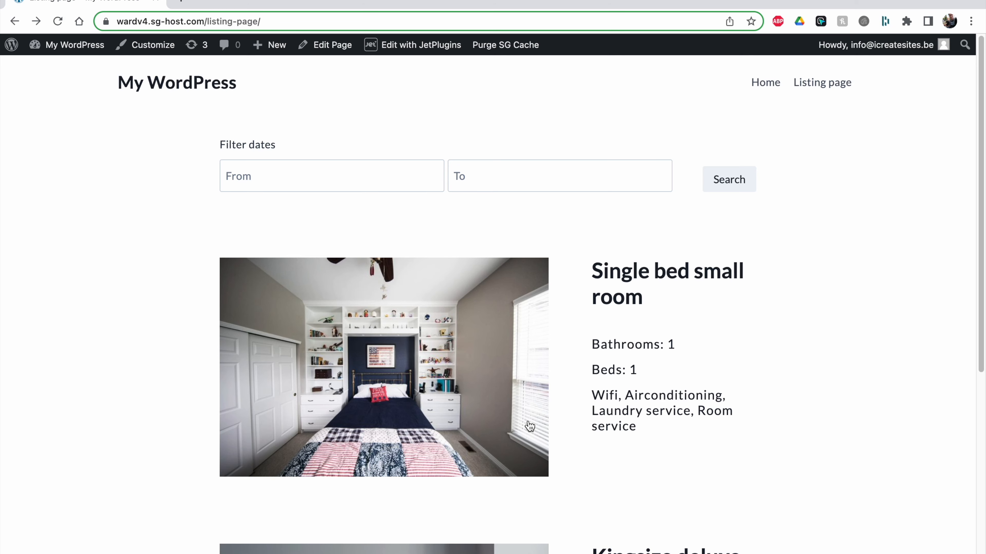
pyautogui.scroll(-1, 530, 427)
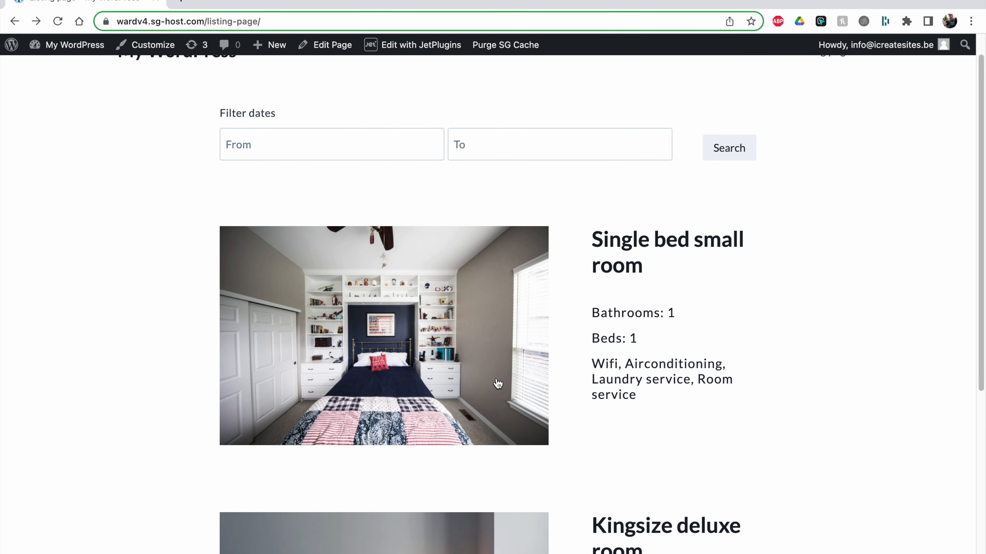
pyautogui.scroll(1, 498, 385)
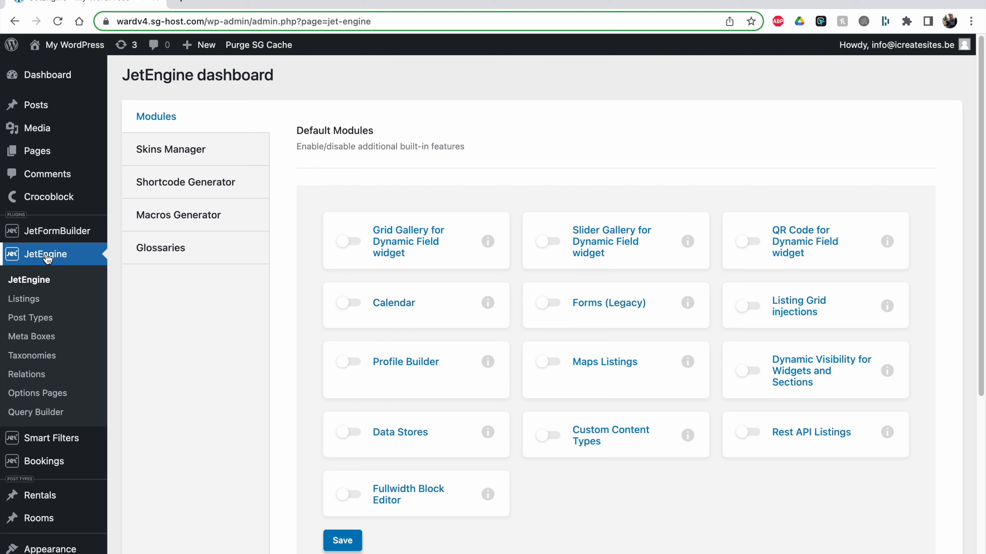
# Create a JetEngine listing item named "Rooms listing" with source Posts, post type Rooms and the Blocks (Gutenberg) view.
pyautogui.click(24, 299)
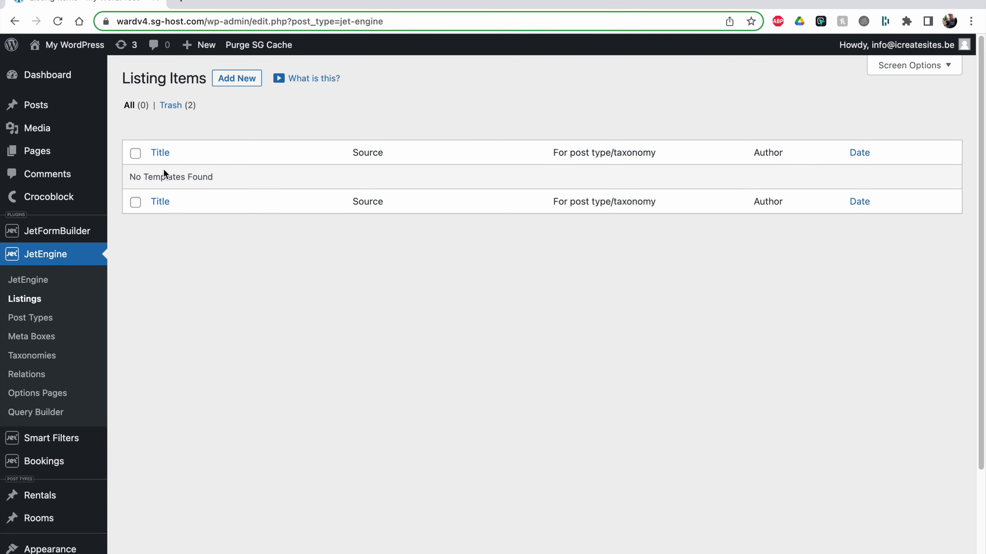
pyautogui.click(231, 83)
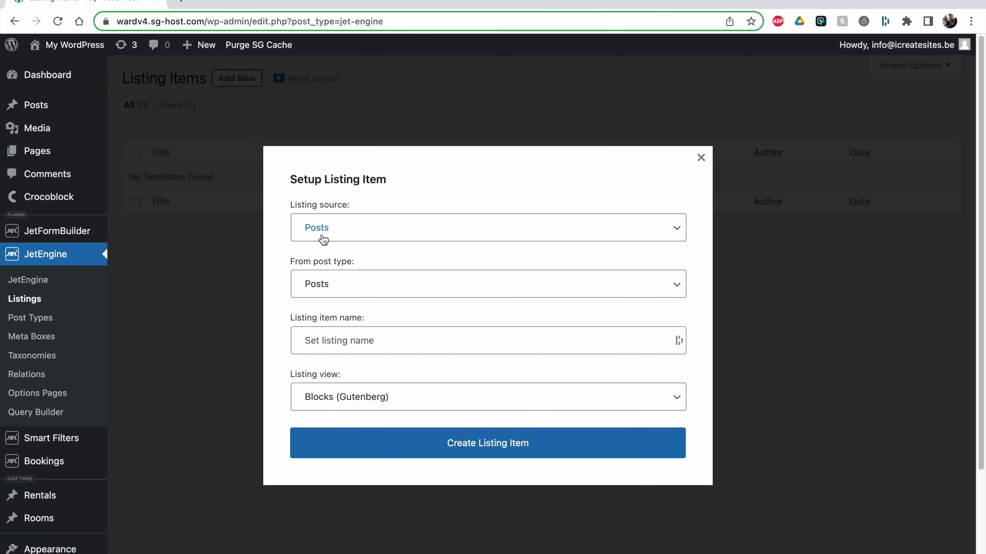
pyautogui.click(329, 283)
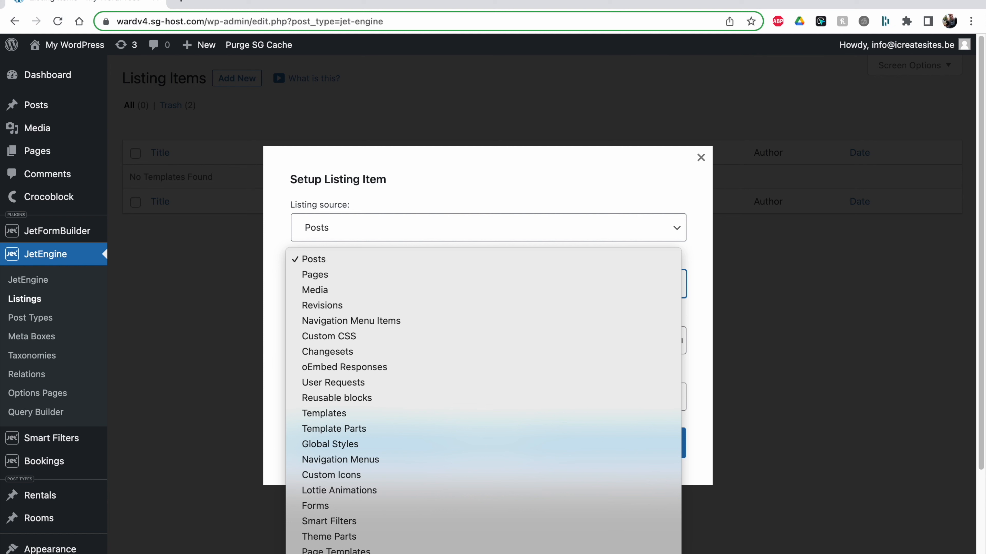
pyautogui.click(336, 543)
pyautogui.click(335, 346)
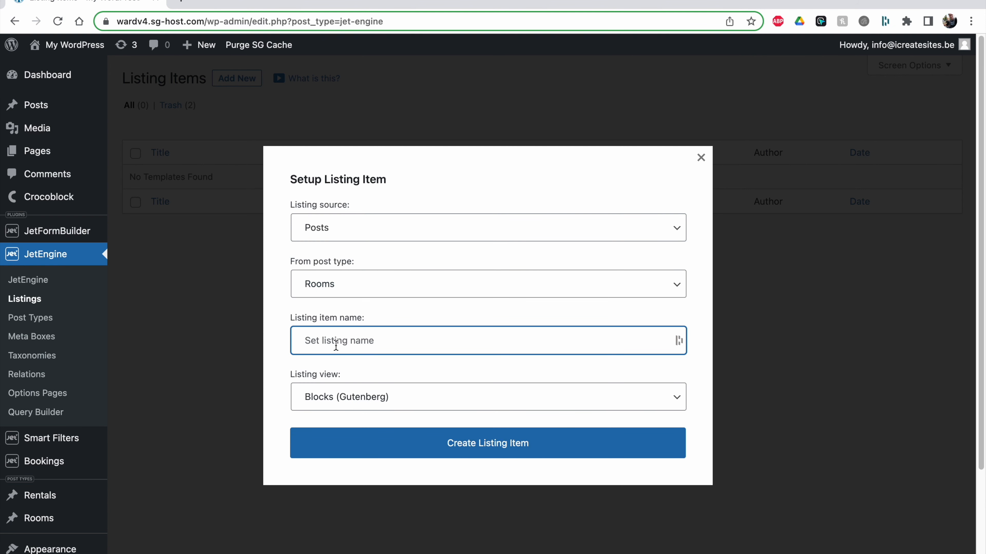
pyautogui.write('Rooms listing')
pyautogui.click(314, 366)
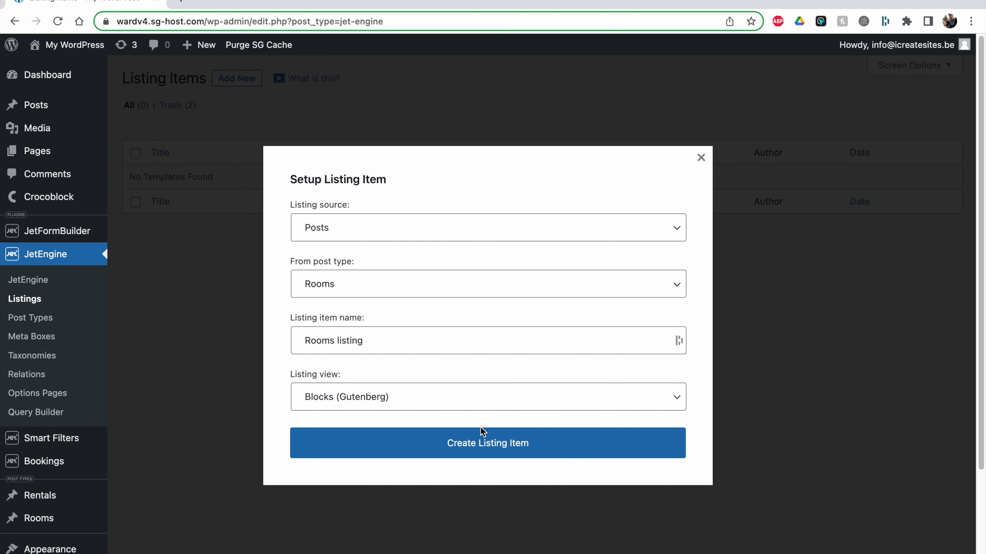
pyautogui.click(475, 407)
pyautogui.click(383, 399)
pyautogui.click(490, 443)
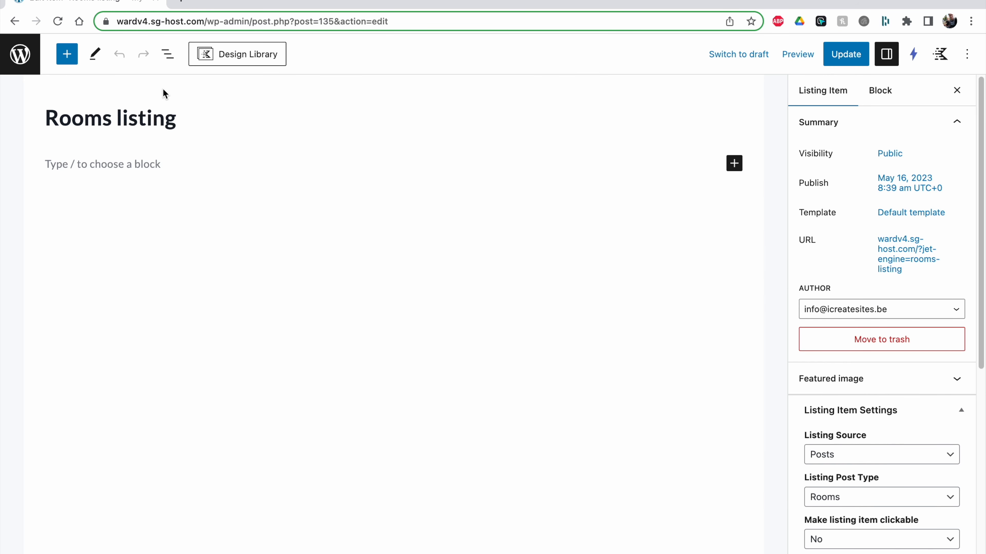
# Insert a Row Layout block with two equal columns below the Rooms listing title.
pyautogui.click(168, 54)
pyautogui.click(168, 54)
pyautogui.click(125, 165)
pyautogui.write('/row')
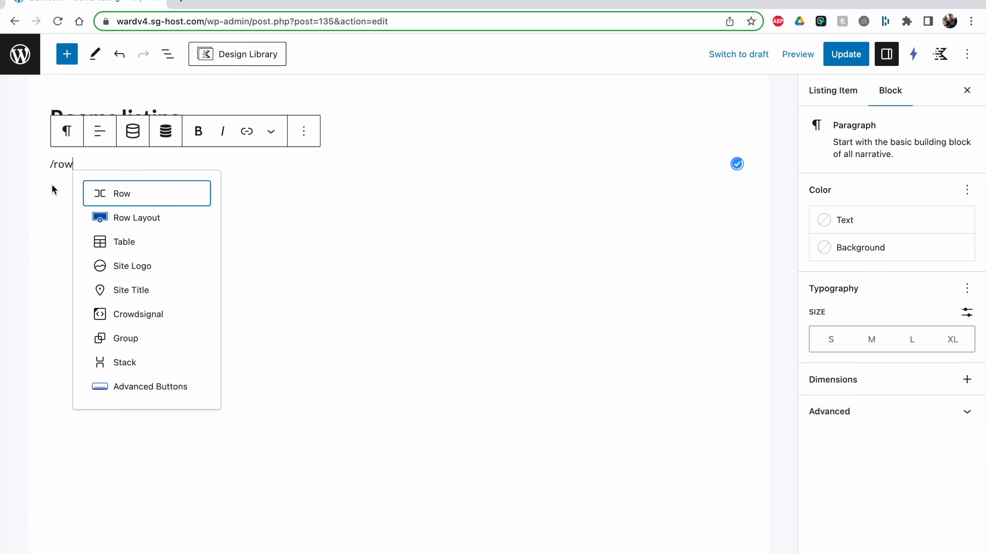
pyautogui.click(140, 216)
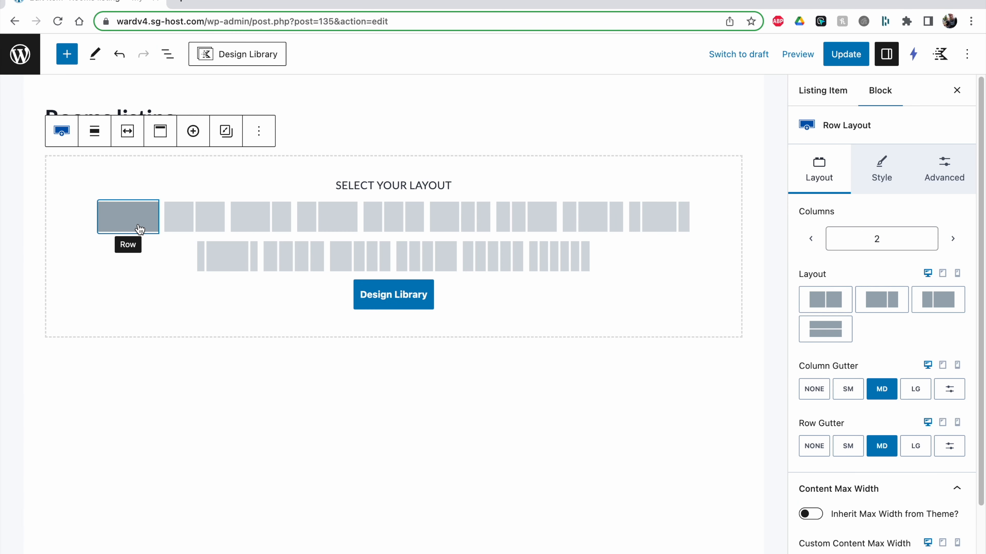
pyautogui.click(189, 227)
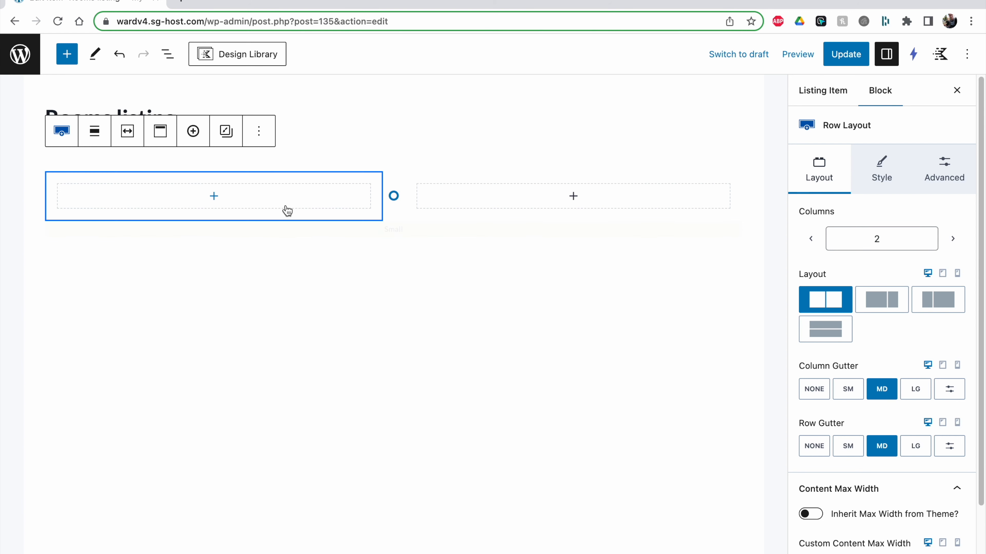
# Insert a JetEngine Dynamic Image block into the first column of the row layout.
pyautogui.click(227, 208)
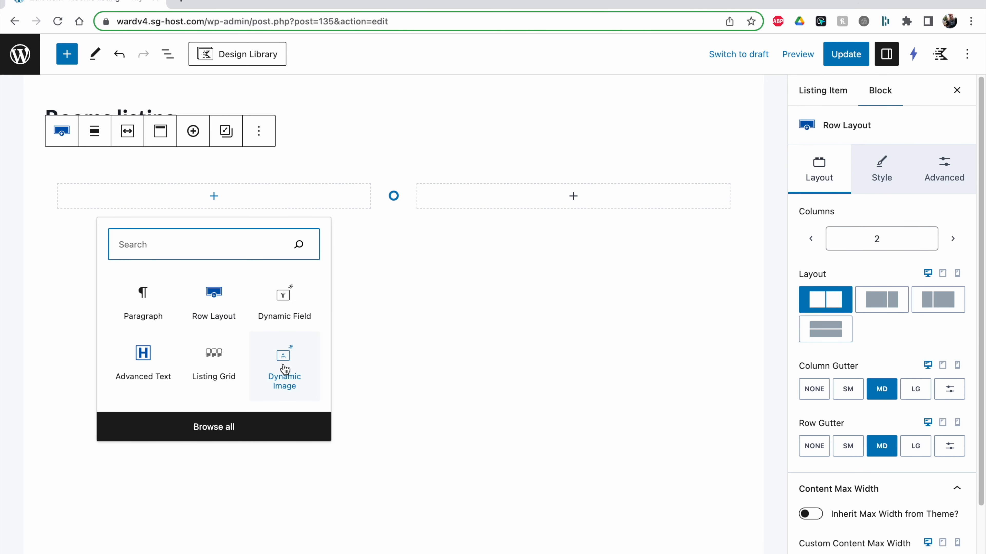
pyautogui.write('dyna')
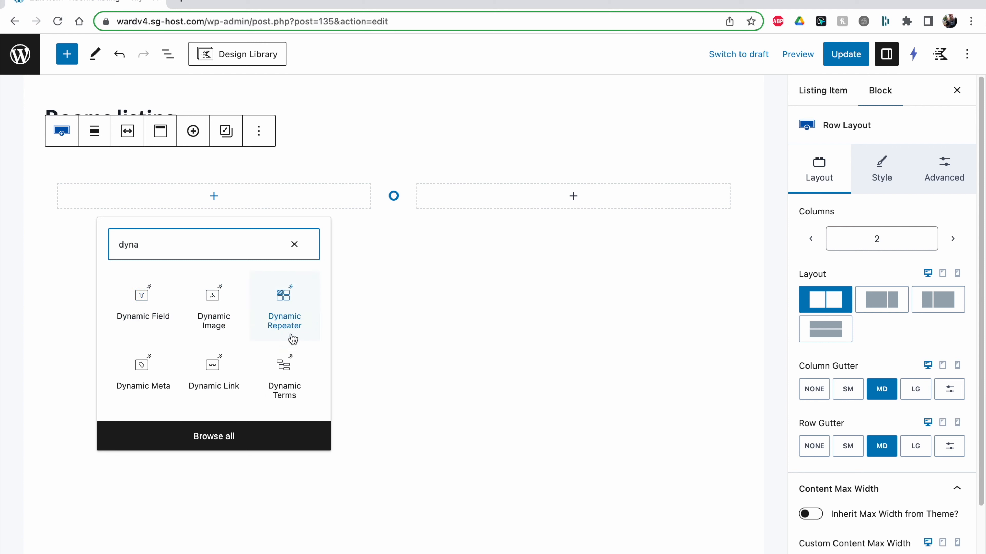
pyautogui.click(240, 434)
pyautogui.click(202, 102)
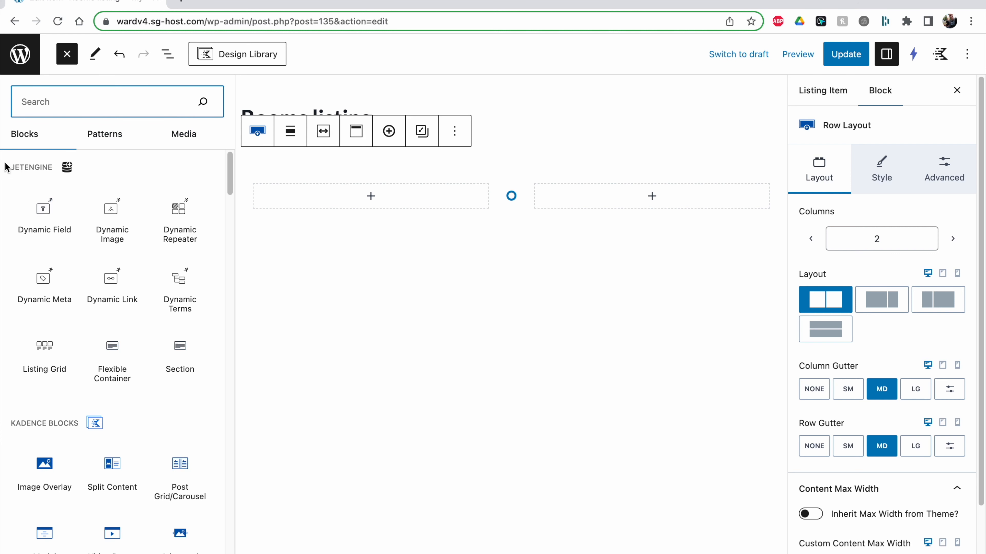
pyautogui.moveTo(8, 167); pyautogui.dragTo(73, 168)
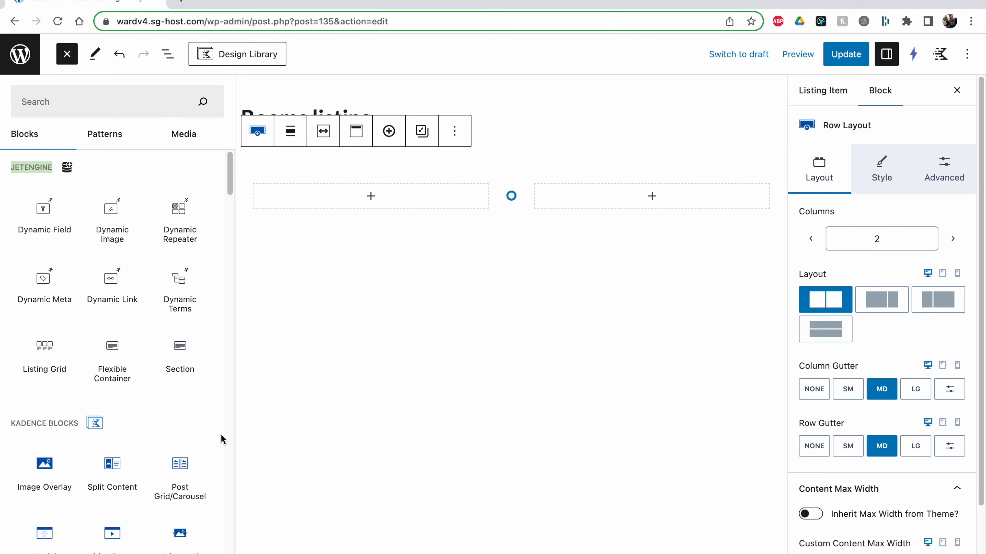
pyautogui.click(98, 219)
# Set the Dynamic Image's source to the Rooms field Image and its image size to Medium Large.
pyautogui.click(837, 216)
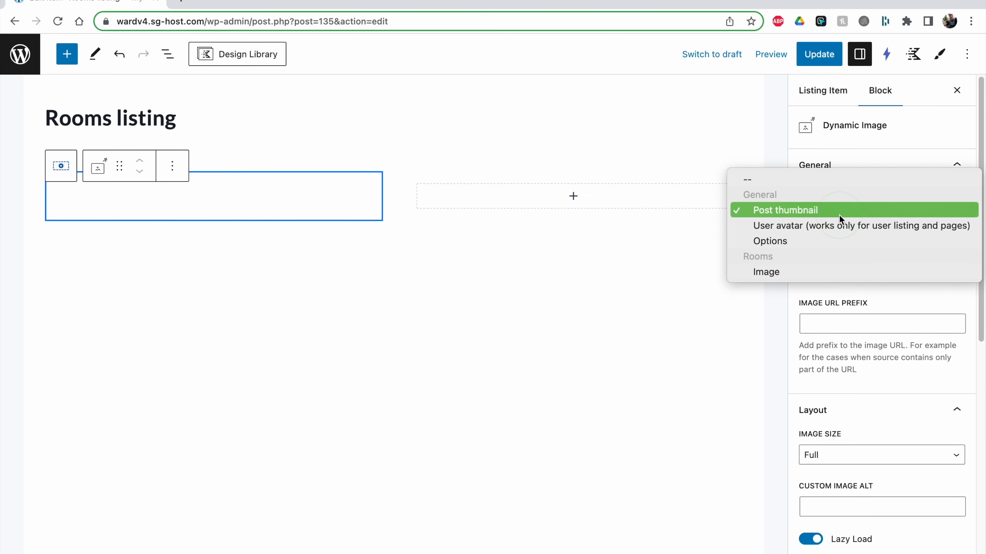
pyautogui.click(774, 273)
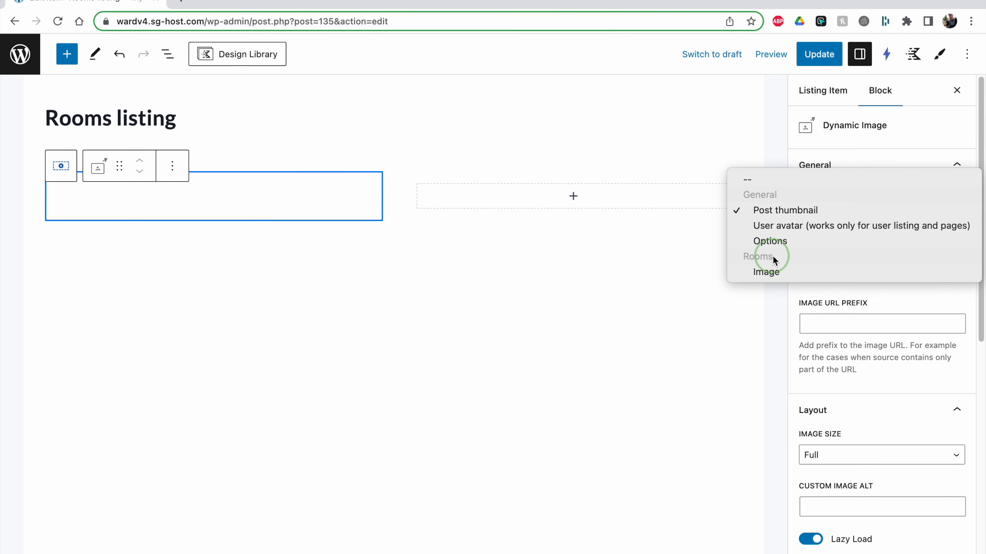
pyautogui.click(772, 276)
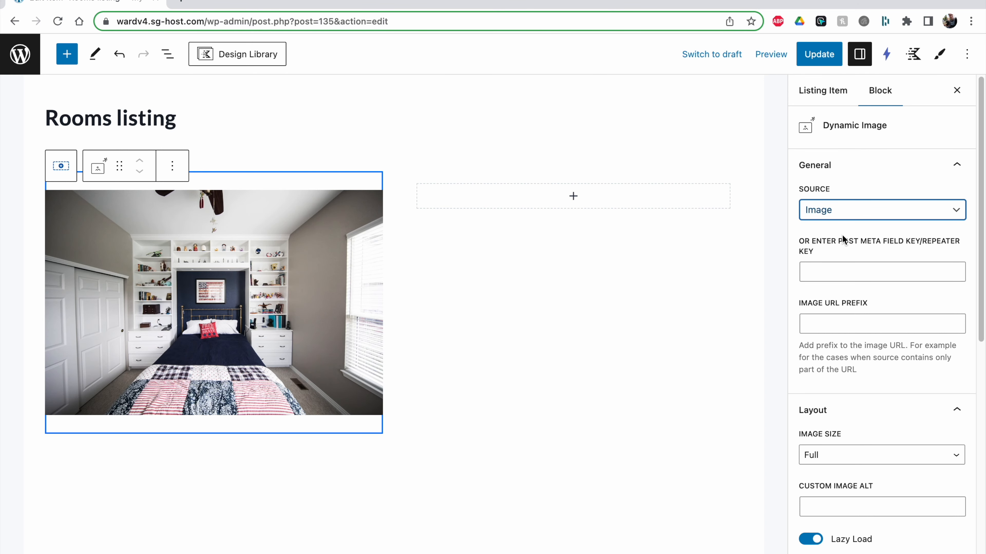
pyautogui.scroll(-3, 834, 311)
pyautogui.click(830, 350)
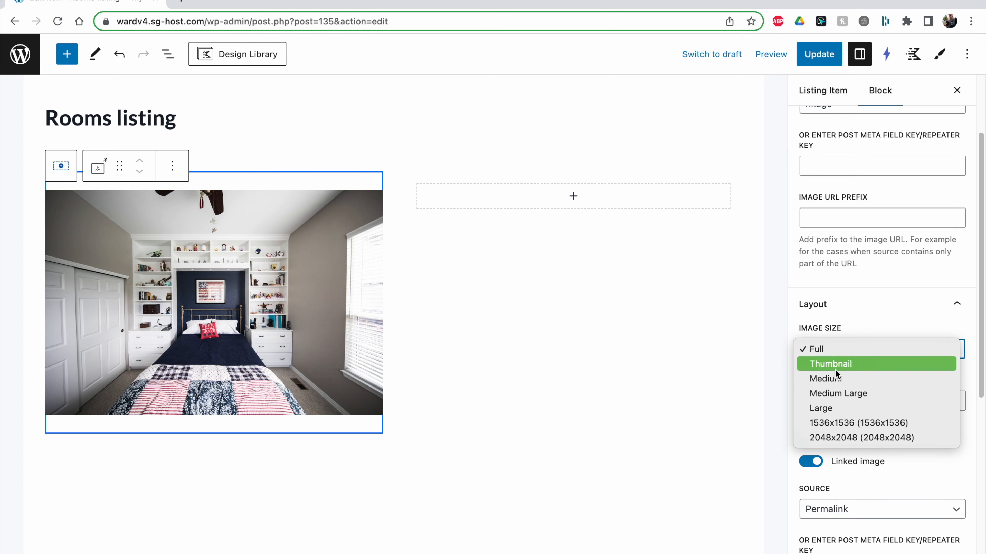
pyautogui.click(843, 391)
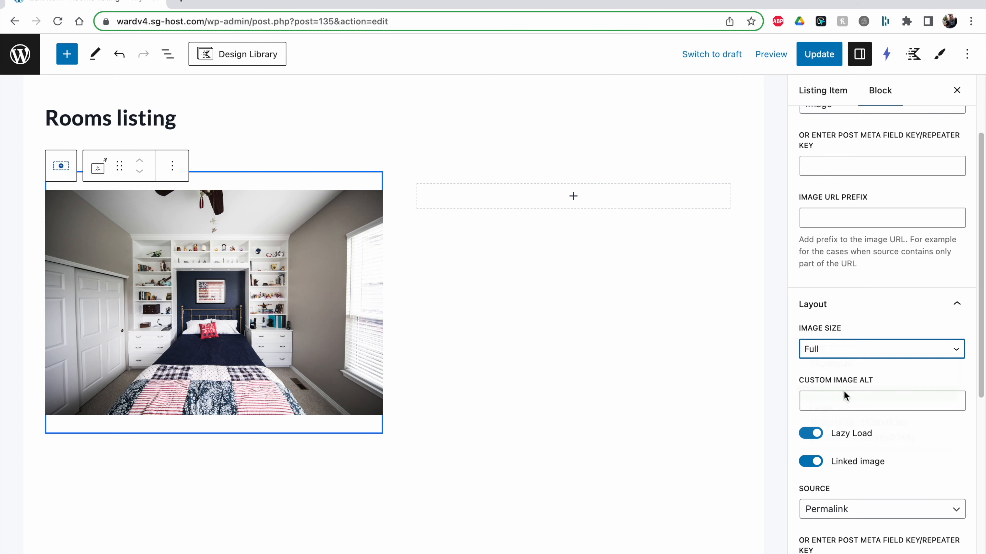
pyautogui.click(848, 348)
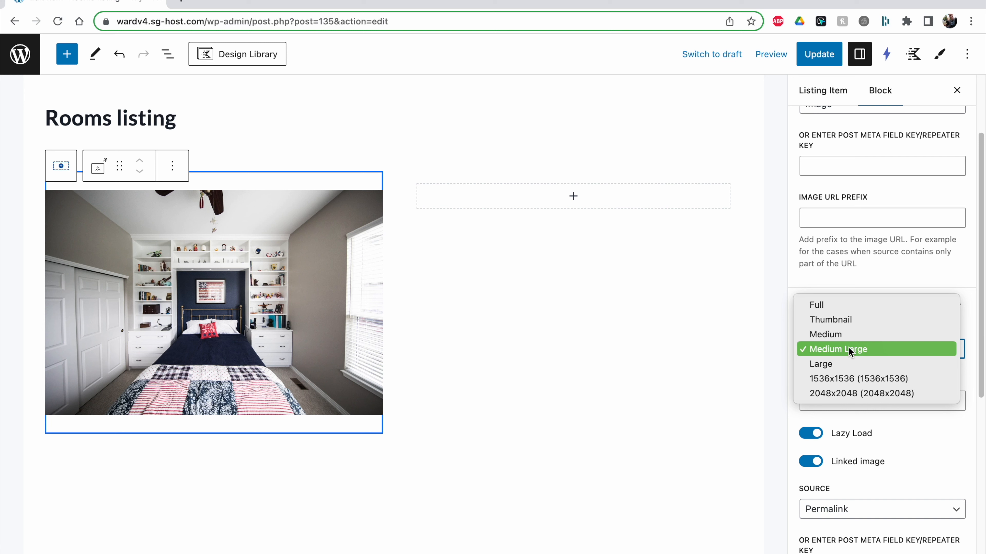
pyautogui.click(848, 348)
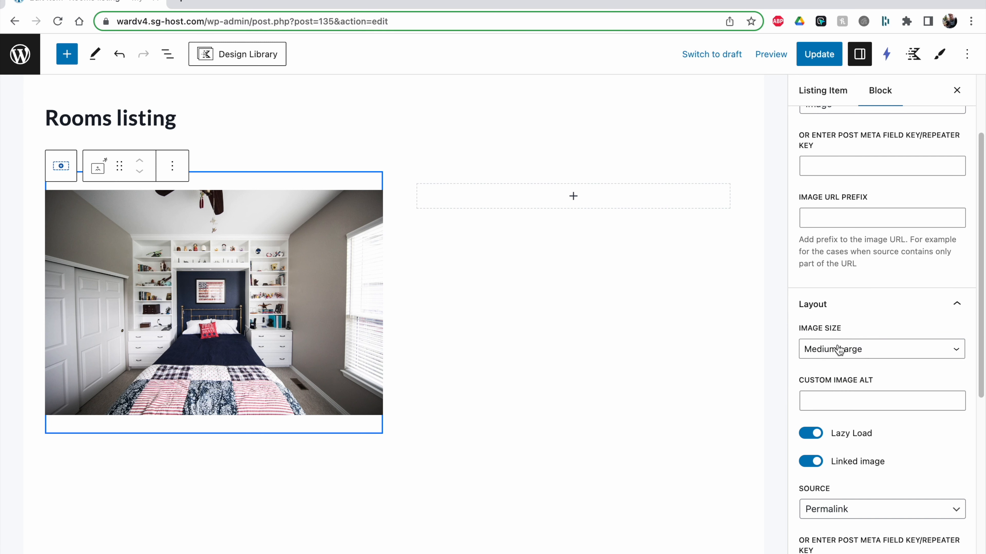
pyautogui.scroll(-3, 856, 354)
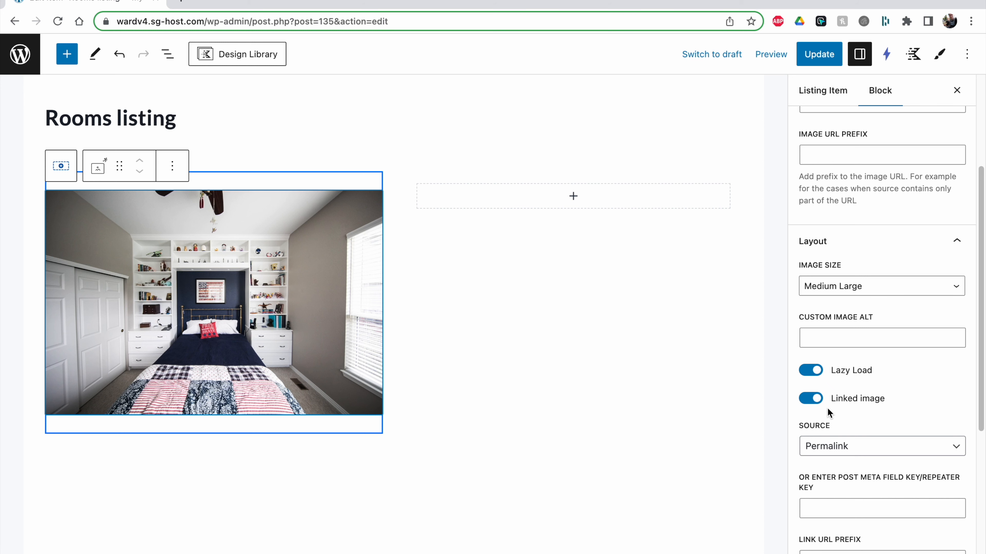
# Make the whole listing item clickable with Permalink as the link source, and save the listing.
pyautogui.scroll(5, 827, 408)
pyautogui.click(827, 93)
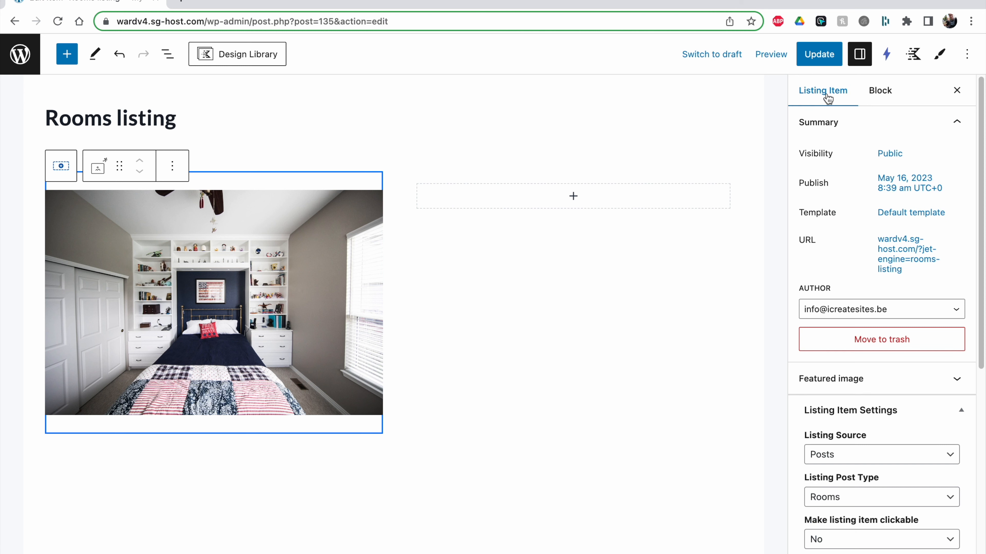
pyautogui.click(881, 95)
pyautogui.click(819, 94)
pyautogui.scroll(-5, 873, 279)
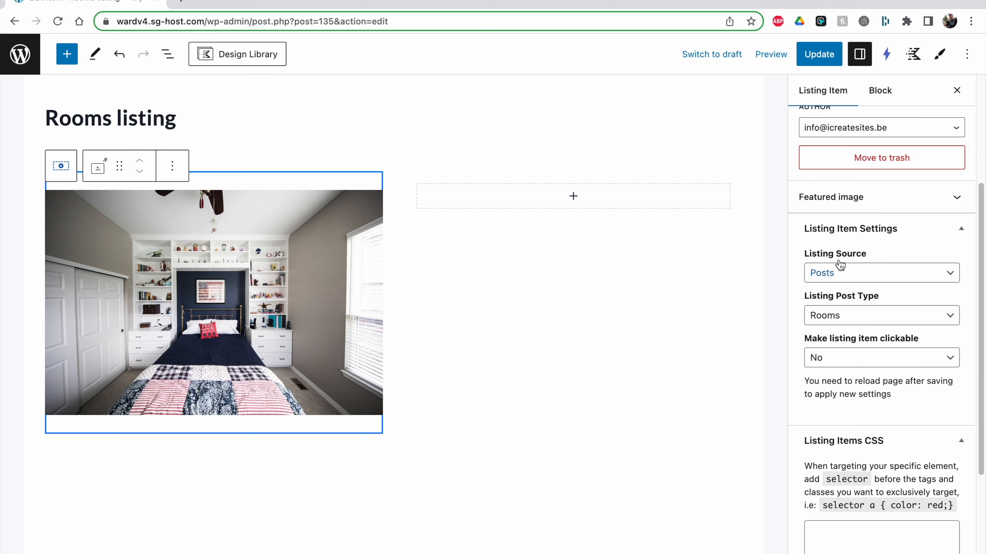
pyautogui.moveTo(811, 340); pyautogui.dragTo(925, 342)
pyautogui.click(890, 362)
pyautogui.click(877, 369)
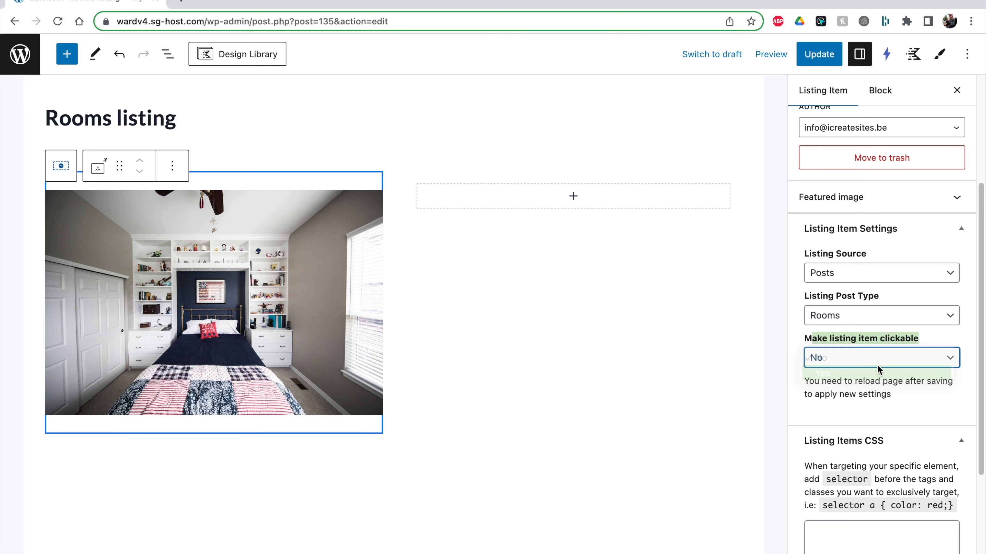
pyautogui.click(865, 400)
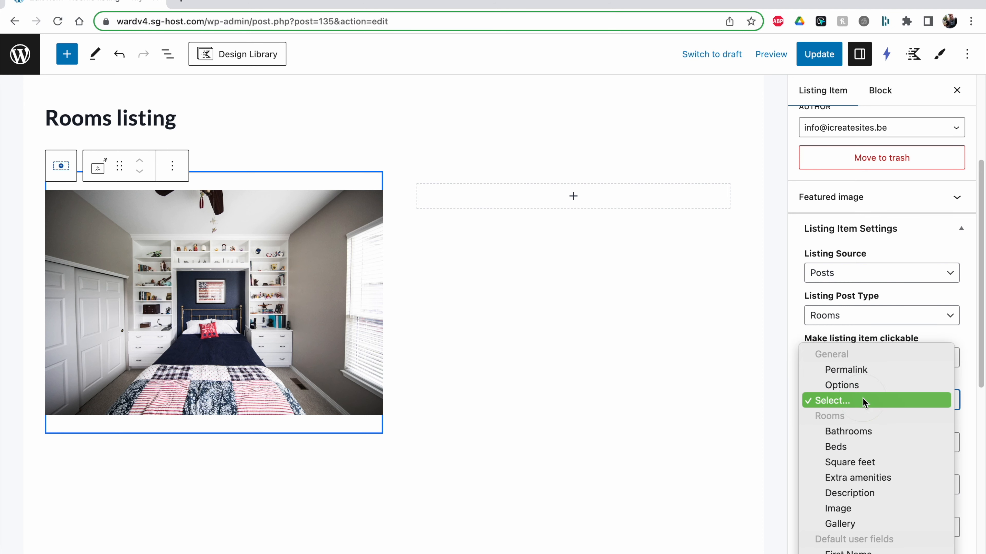
pyautogui.click(857, 371)
pyautogui.scroll(-3, 880, 388)
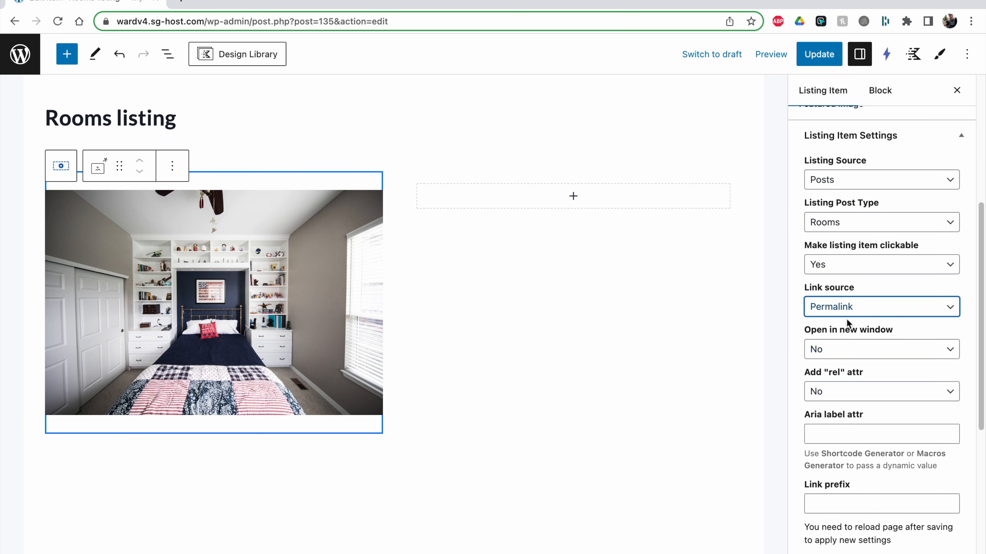
pyautogui.hotkey('ctrl', 's')
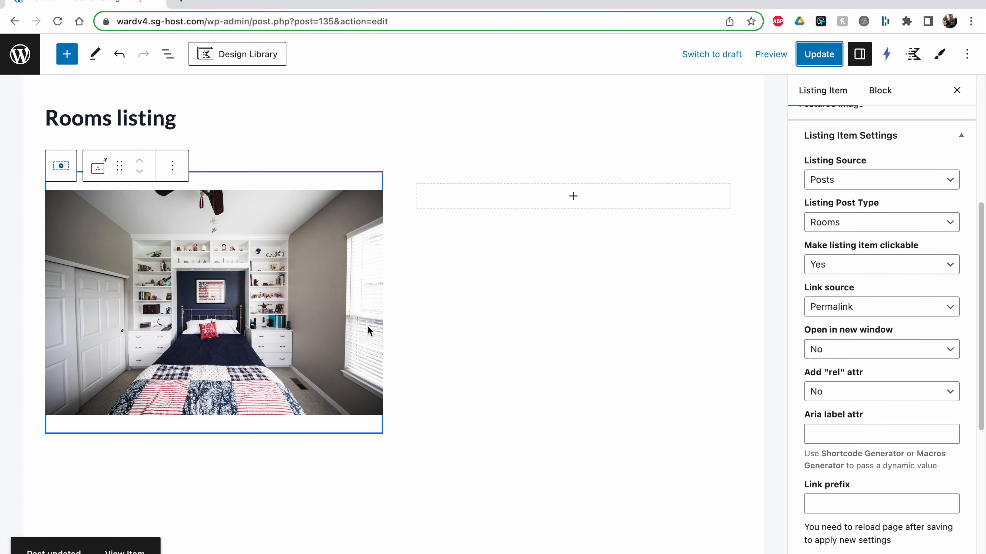
# Turn off the Linked image option of the Dynamic Image block and update the listing.
pyautogui.scroll(5, 944, 389)
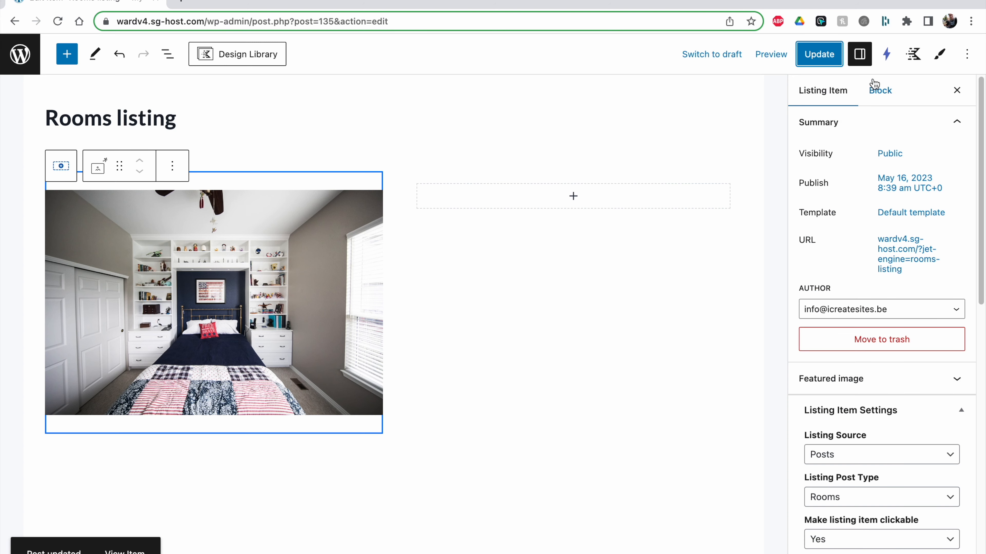
pyautogui.click(880, 90)
pyautogui.scroll(-2, 892, 428)
pyautogui.scroll(-4, 893, 428)
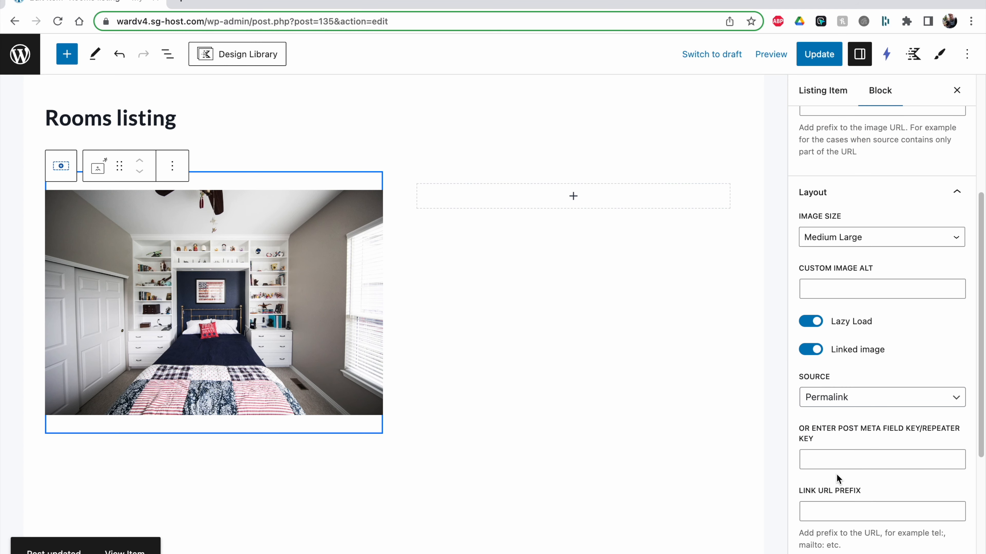
pyautogui.click(811, 350)
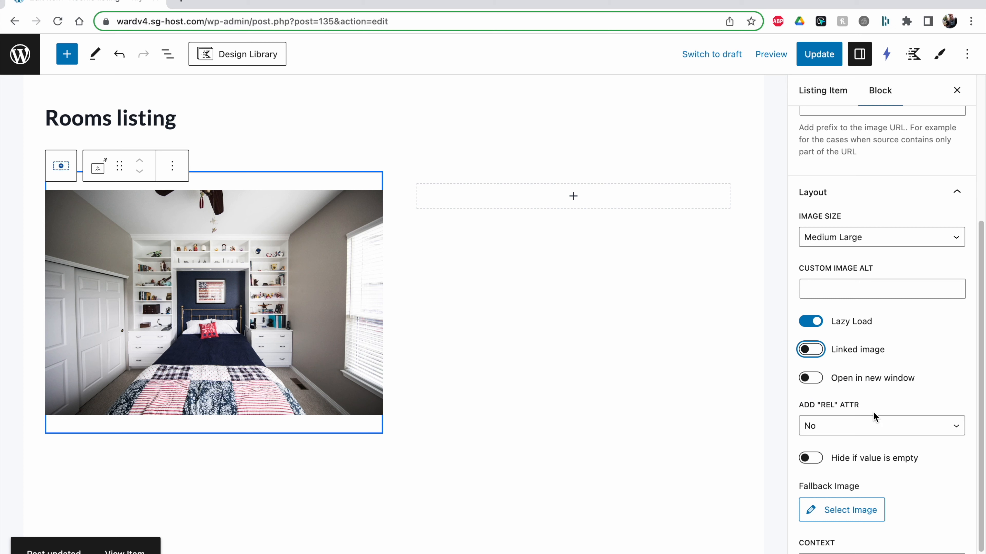
pyautogui.scroll(-1, 874, 416)
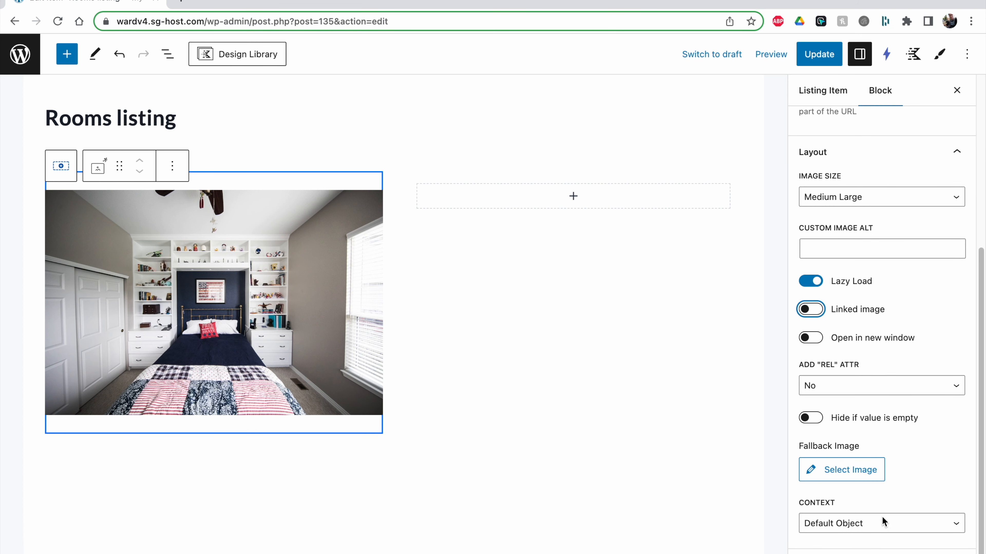
pyautogui.scroll(7, 910, 448)
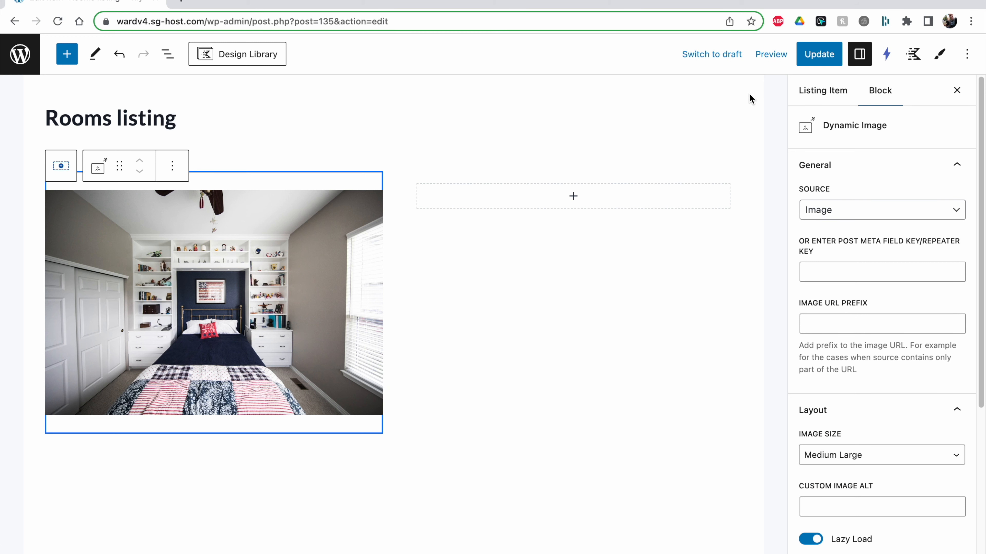
pyautogui.click(806, 58)
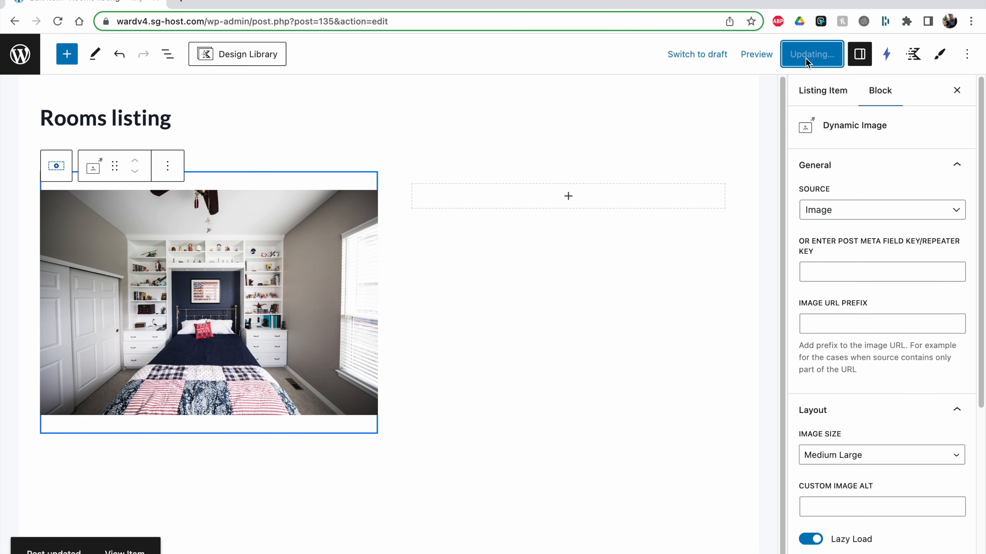
# Insert a Dynamic Field block into the second column, with source Post/Term/User/Object Data and post object Title.
pyautogui.click(568, 202)
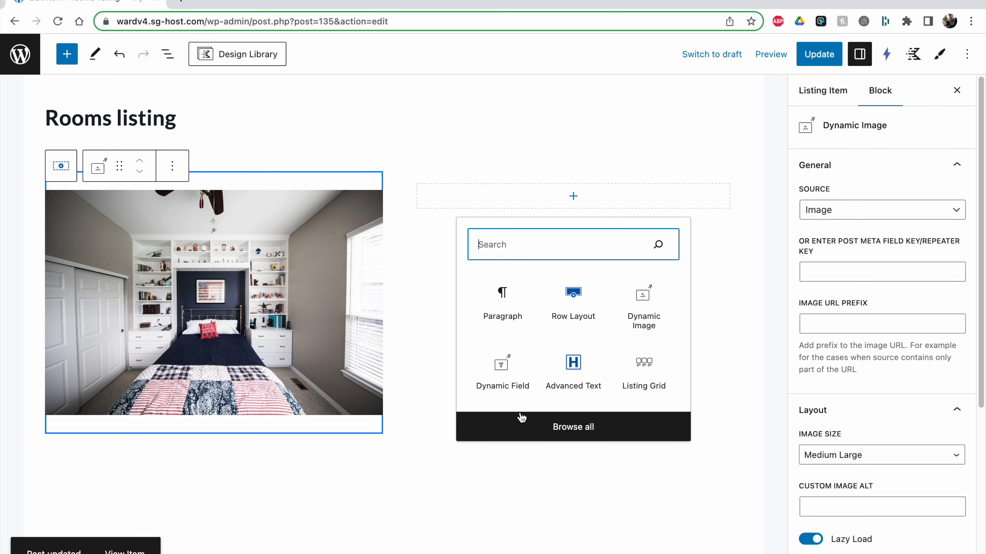
pyautogui.click(503, 373)
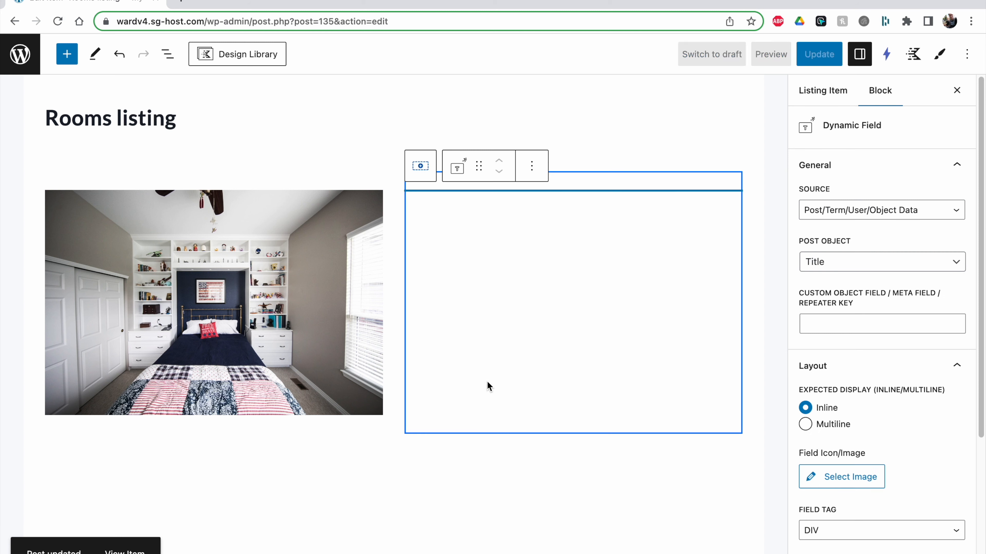
pyautogui.click(877, 208)
pyautogui.click(885, 211)
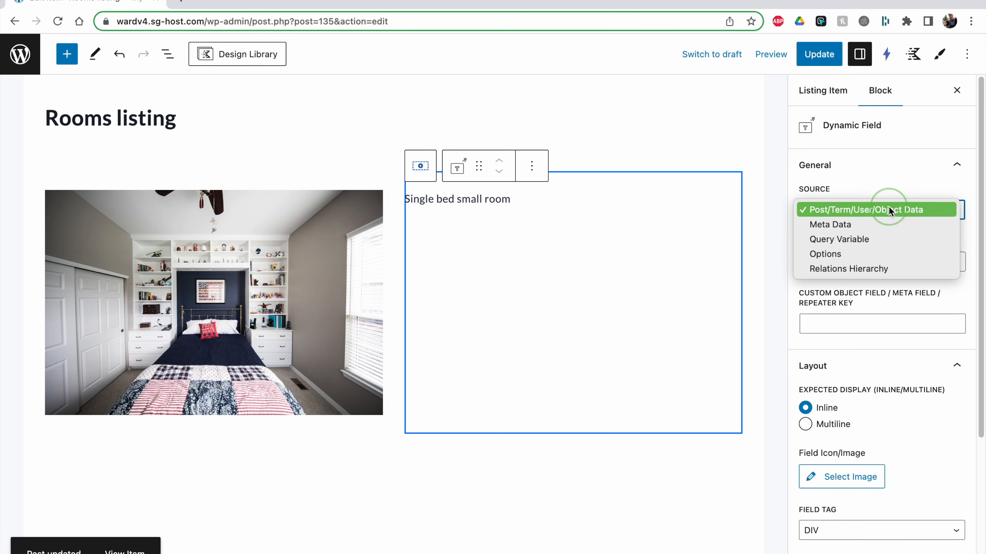
pyautogui.click(871, 259)
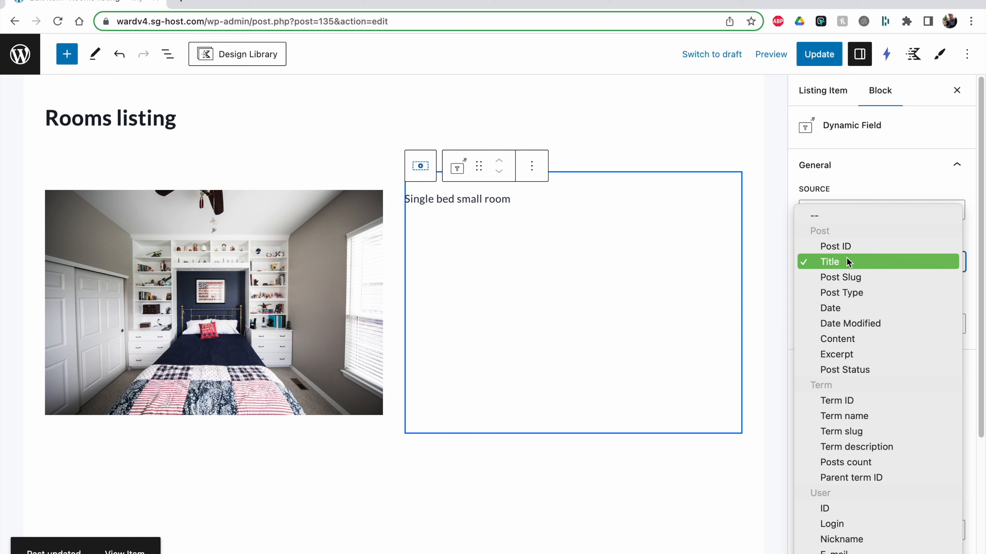
pyautogui.click(847, 262)
pyautogui.scroll(-3, 856, 330)
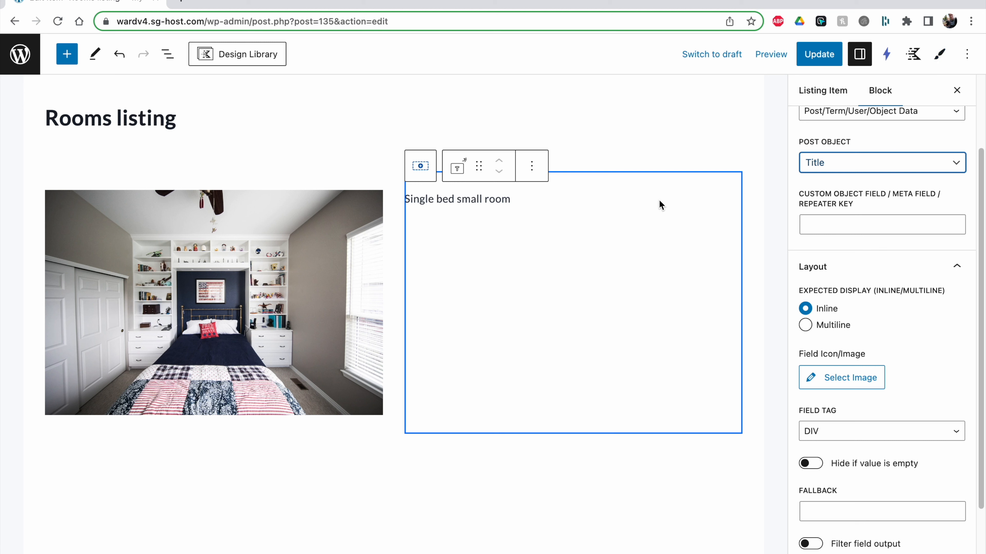
# Set the font size of the room title field to 2 em in its block style.
pyautogui.click(939, 54)
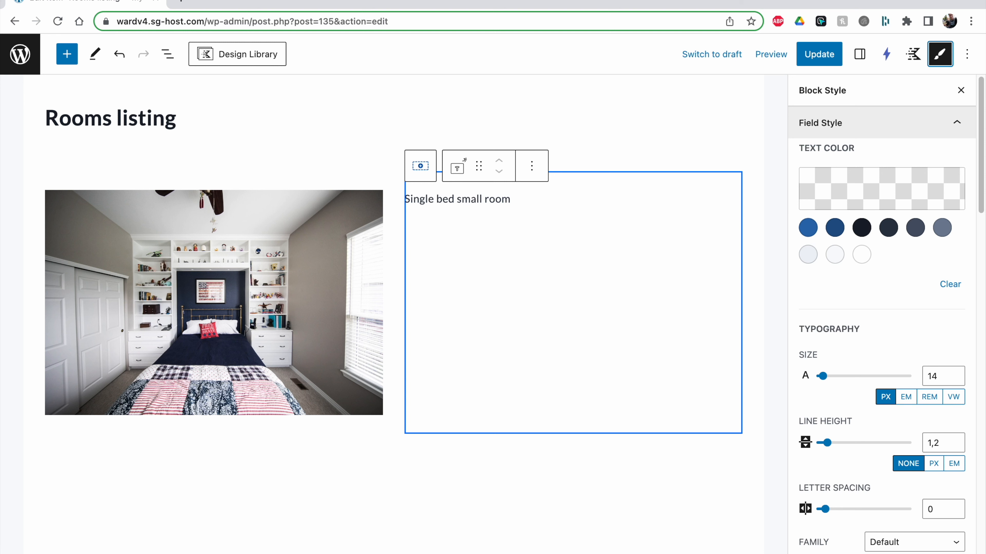
pyautogui.click(935, 375)
pyautogui.doubleClick(930, 375)
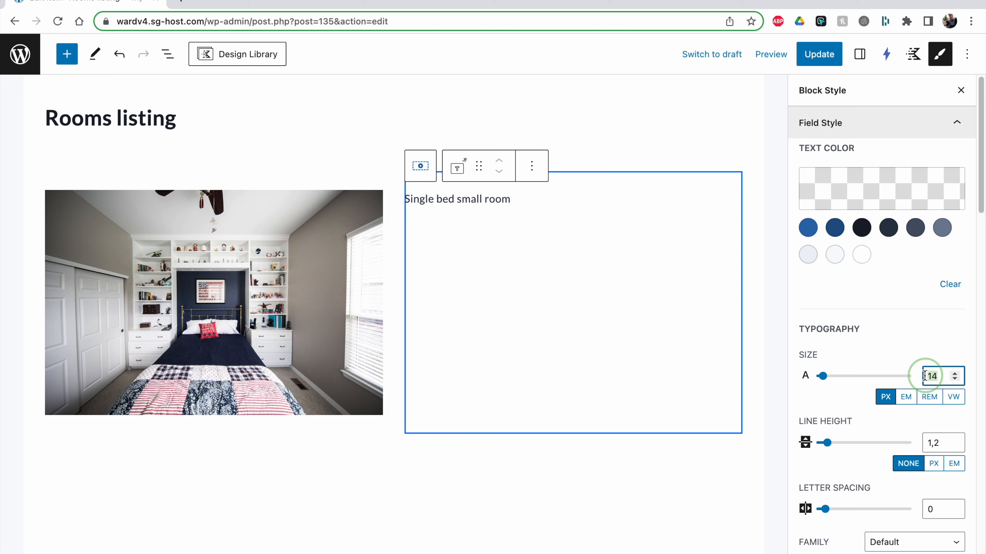
pyautogui.write('2')
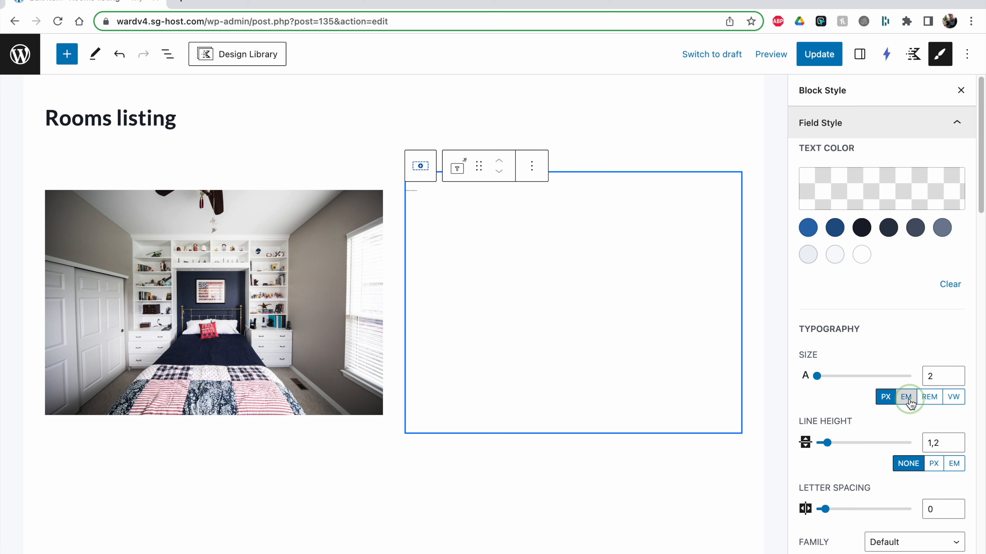
pyautogui.click(906, 397)
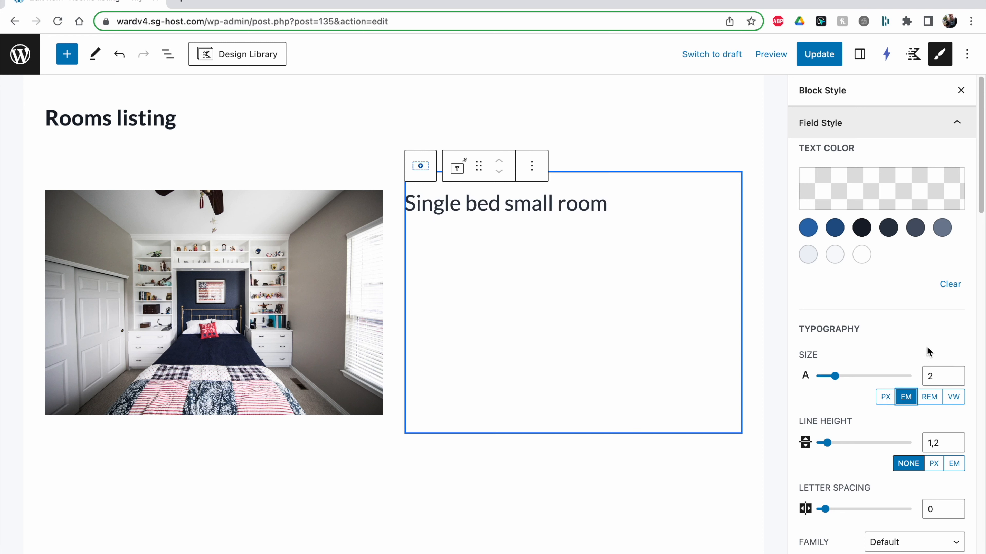
# Set the font weight of the room title field to Bold, keep its text transform at Default, and update the listing.
pyautogui.scroll(-5, 873, 433)
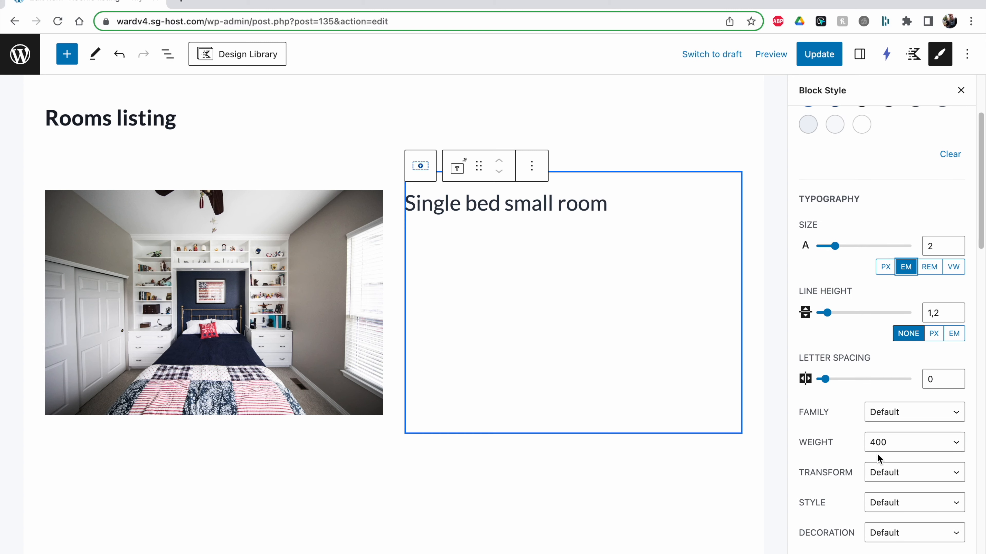
pyautogui.click(882, 444)
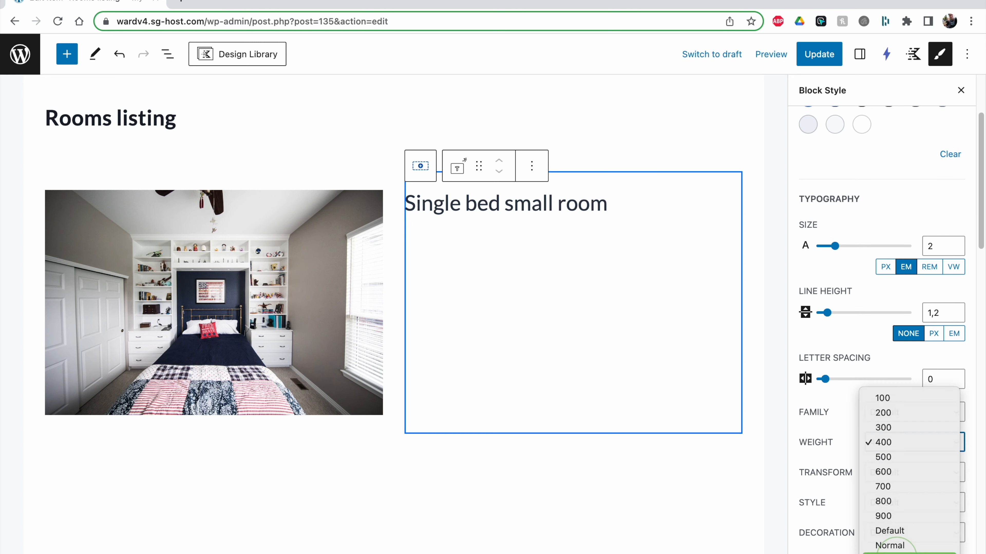
pyautogui.click(889, 546)
pyautogui.scroll(-4, 866, 487)
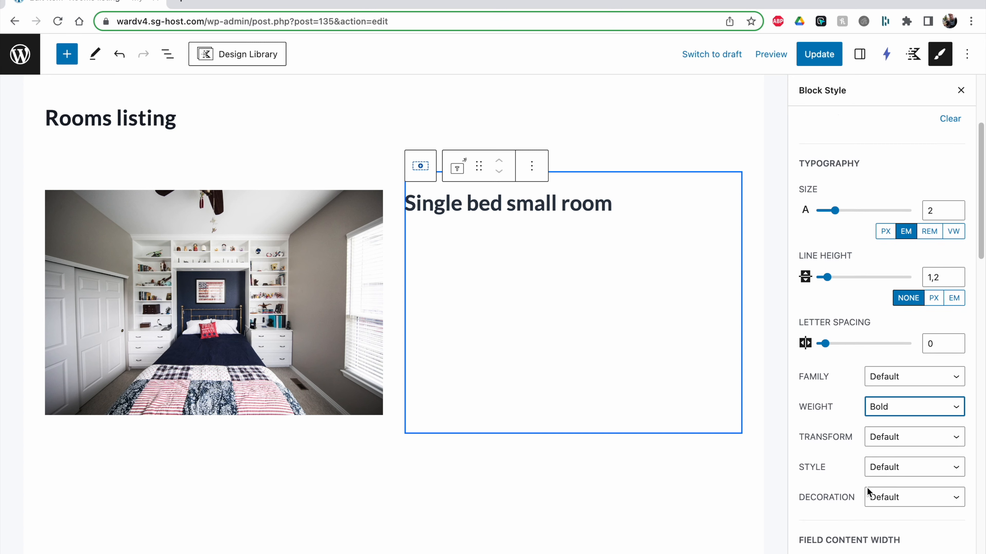
pyautogui.click(884, 330)
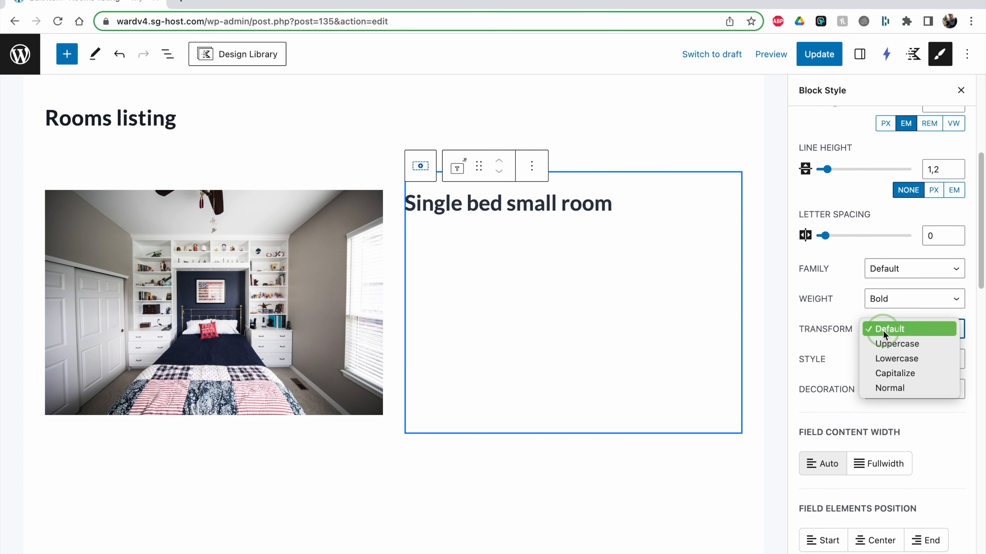
pyautogui.click(884, 332)
pyautogui.scroll(-4, 837, 370)
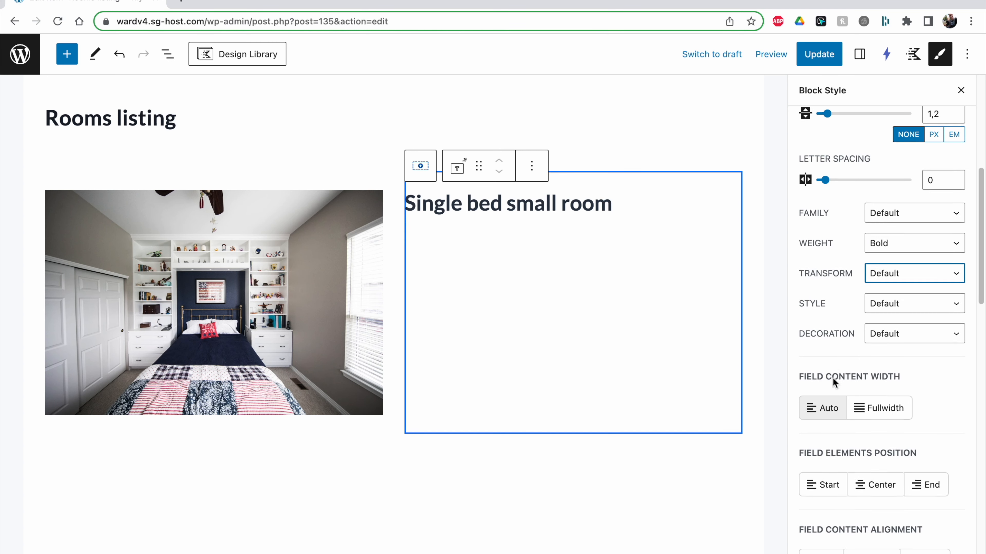
pyautogui.scroll(-10, 866, 486)
pyautogui.scroll(-3, 867, 486)
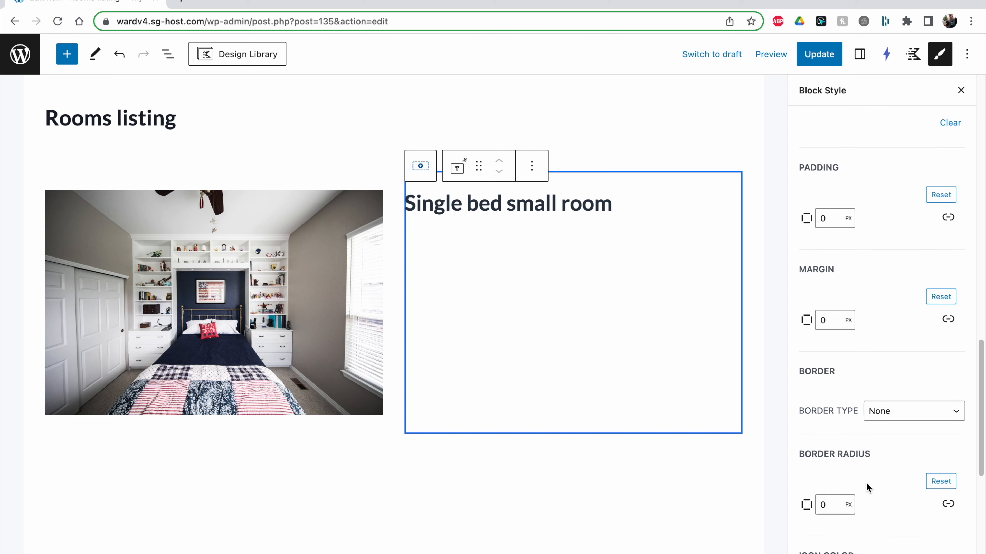
pyautogui.scroll(15, 865, 482)
pyautogui.click(822, 53)
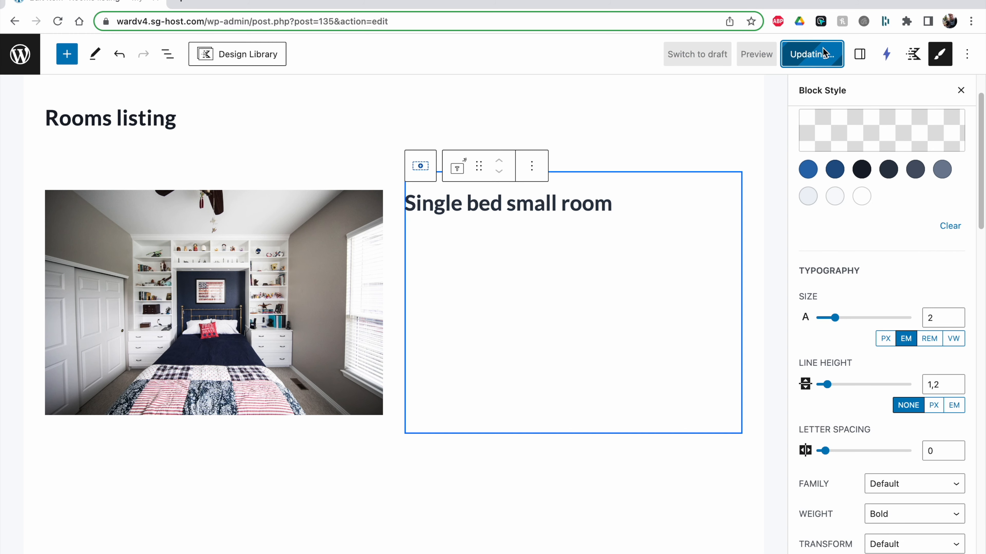
pyautogui.scroll(2, 887, 199)
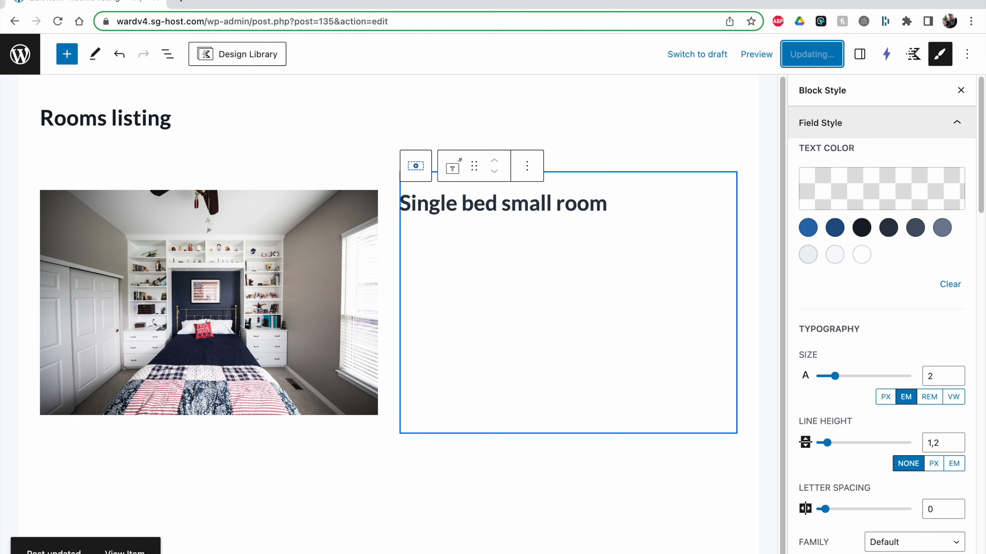
# Insert a new Dynamic Field block below the room title in the second column.
pyautogui.click(859, 54)
pyautogui.click(650, 205)
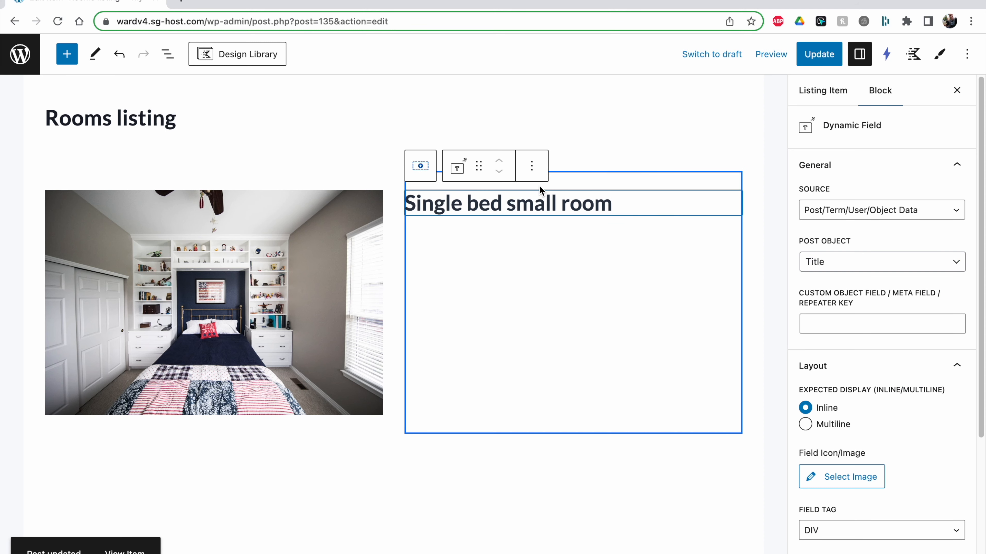
pyautogui.click(537, 165)
pyautogui.click(584, 306)
pyautogui.click(452, 242)
pyautogui.click(741, 244)
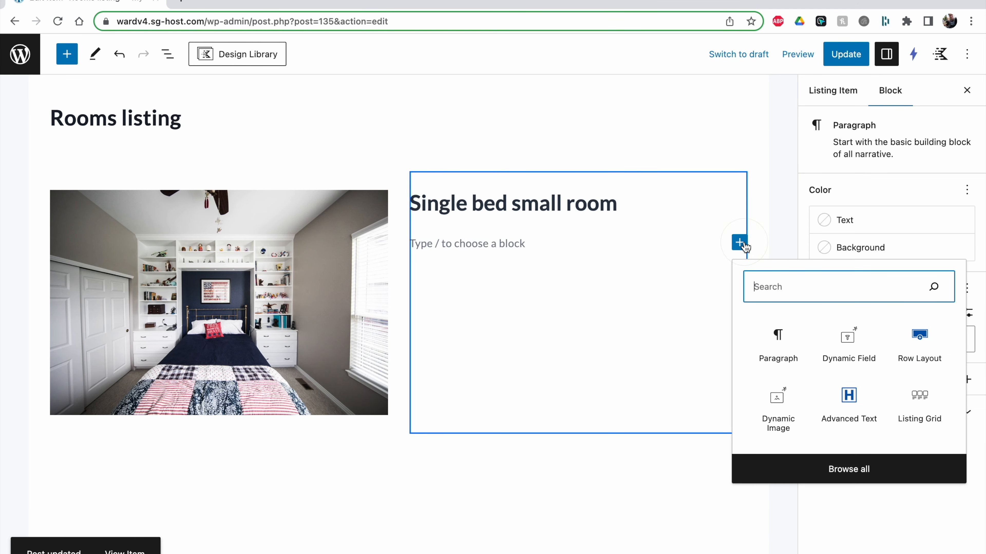
pyautogui.click(844, 349)
# Set the new field's source to Meta Data and its meta key to Bathrooms.
pyautogui.click(843, 212)
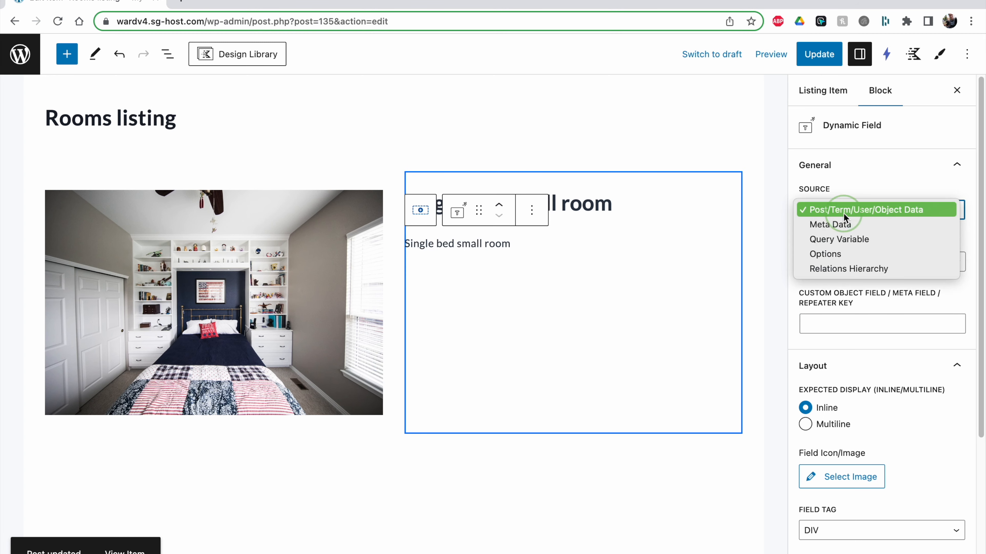
pyautogui.click(843, 225)
pyautogui.click(838, 262)
pyautogui.click(841, 292)
pyautogui.scroll(-2, 864, 311)
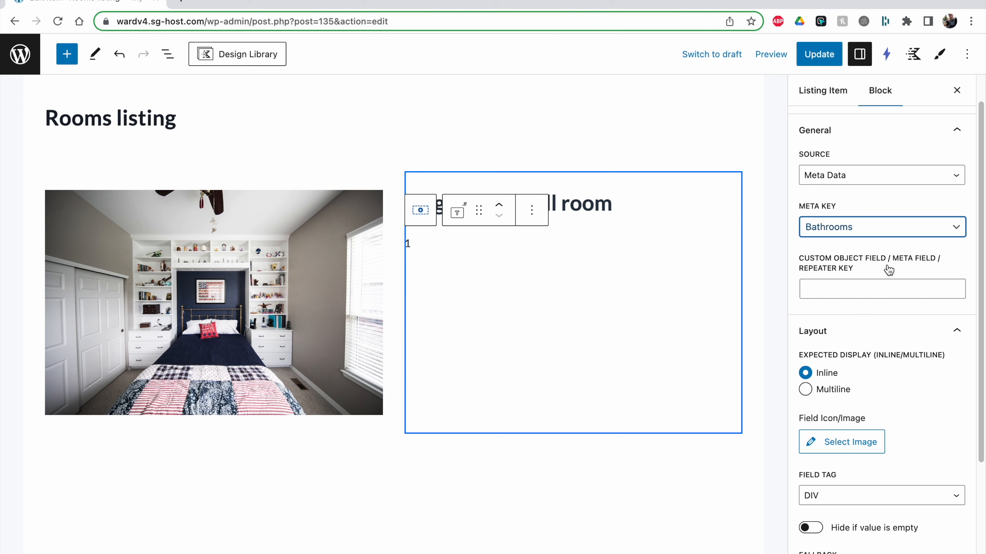
# Enable customized field output for the bathrooms field with the format "Bathrooms: %s", leaving field output filtering off.
pyautogui.scroll(-4, 889, 268)
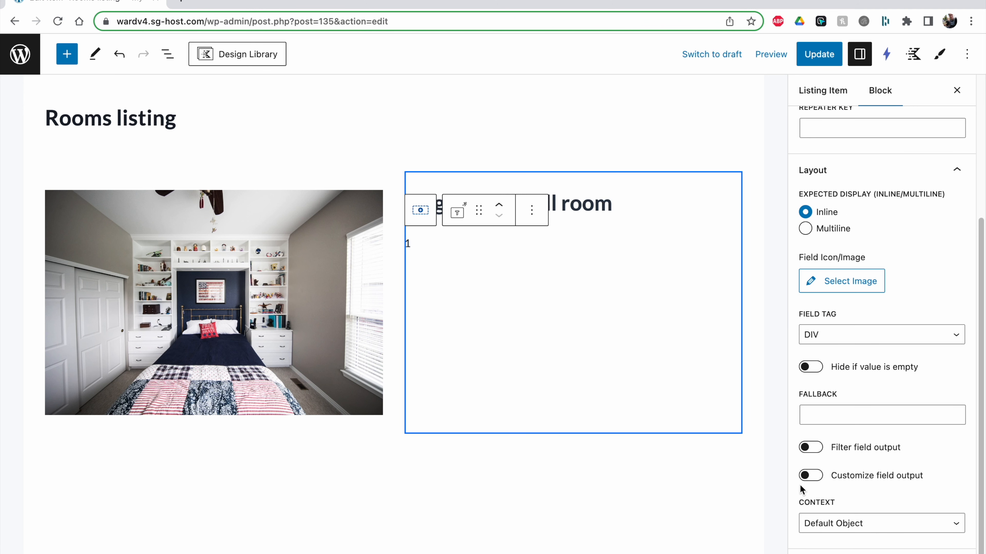
pyautogui.click(809, 449)
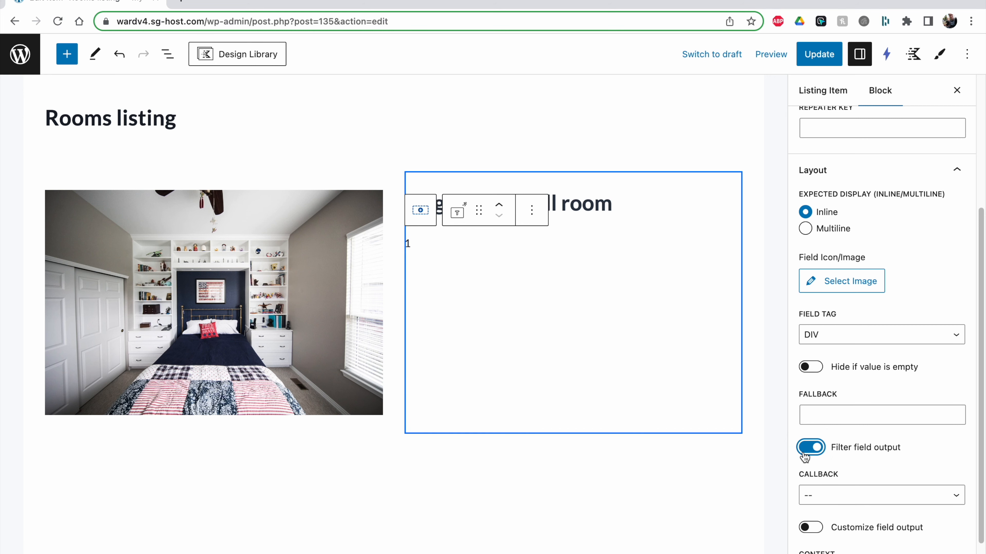
pyautogui.click(809, 447)
pyautogui.click(810, 476)
pyautogui.scroll(-2, 860, 509)
pyautogui.click(801, 470)
pyautogui.write('Batg')
pyautogui.write('rooms: %s')
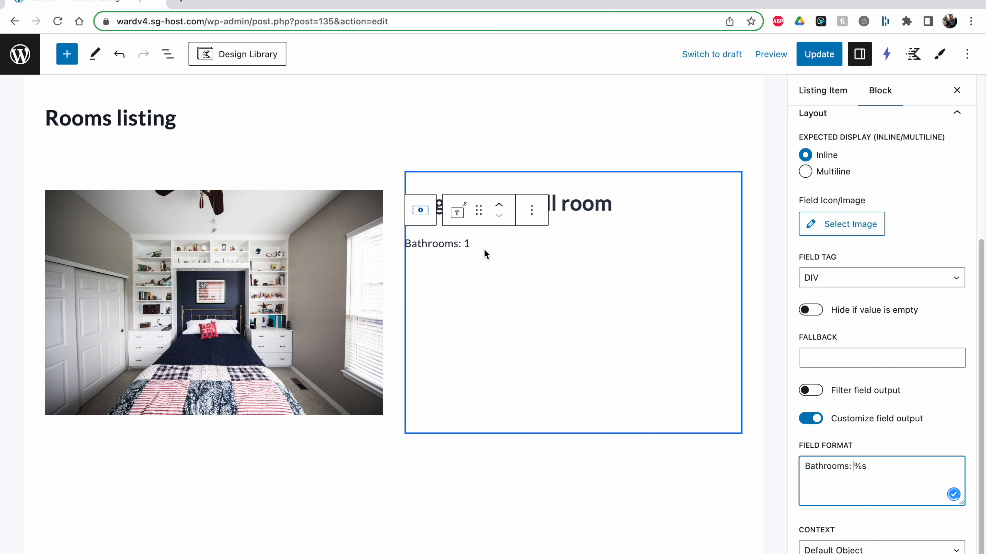
pyautogui.moveTo(856, 471); pyautogui.dragTo(870, 467)
pyautogui.click(868, 466)
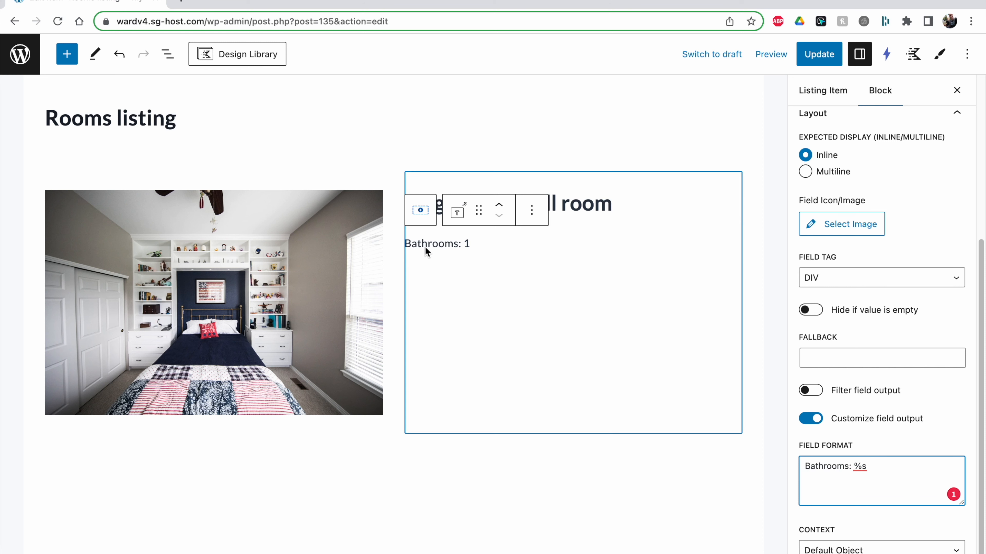
# Insert an empty paragraph block after the bathrooms field, and duplicate the bathrooms field directly above it.
pyautogui.scroll(5, 880, 407)
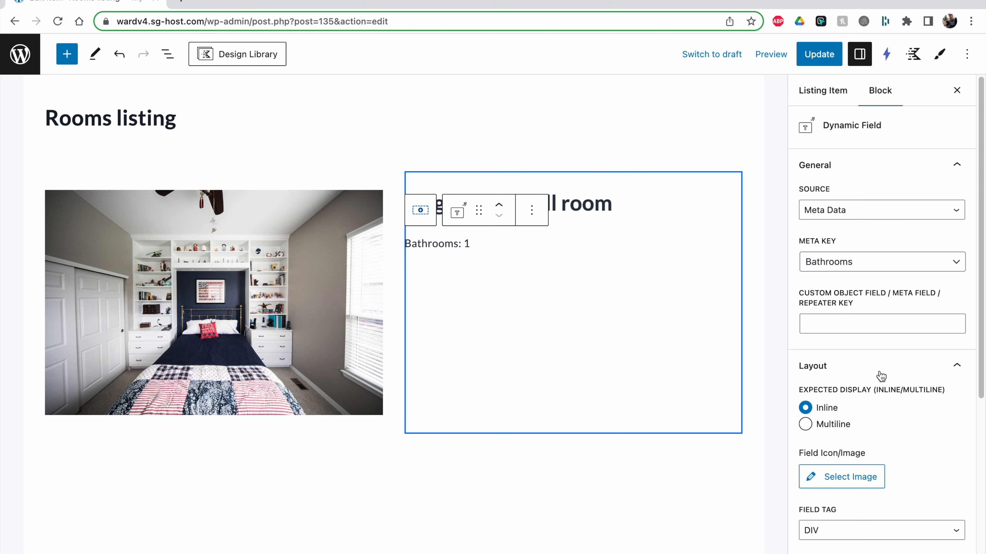
pyautogui.click(532, 211)
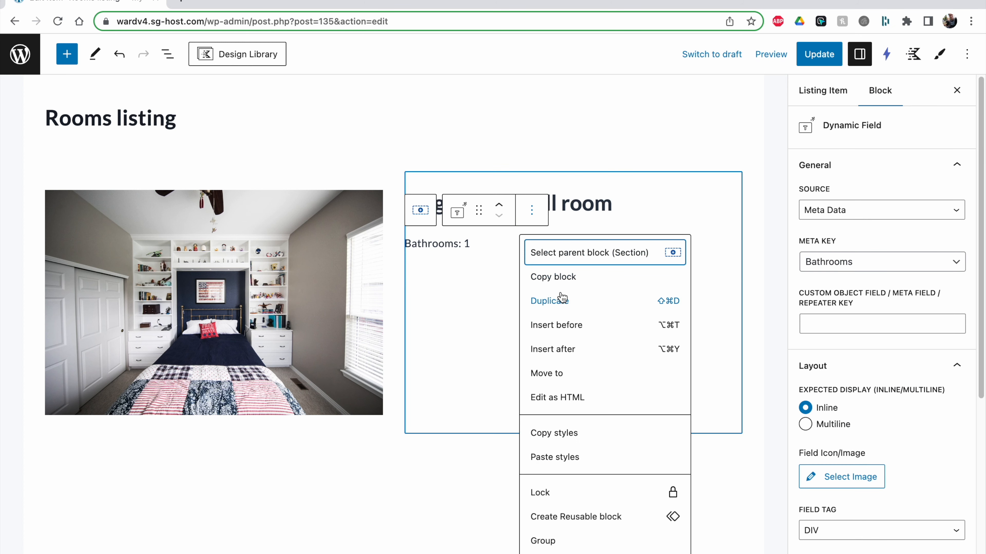
pyautogui.click(572, 348)
pyautogui.click(455, 280)
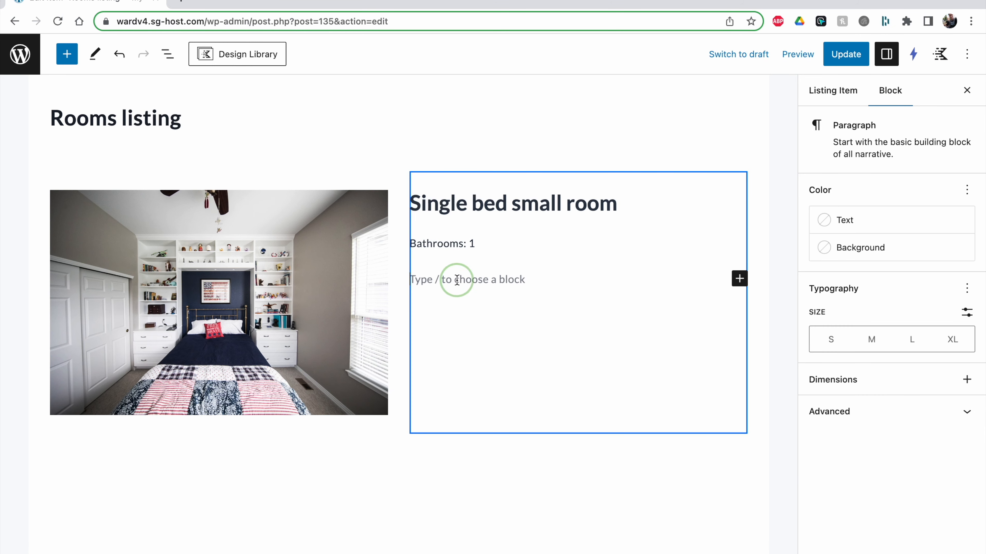
pyautogui.click(577, 242)
pyautogui.click(533, 211)
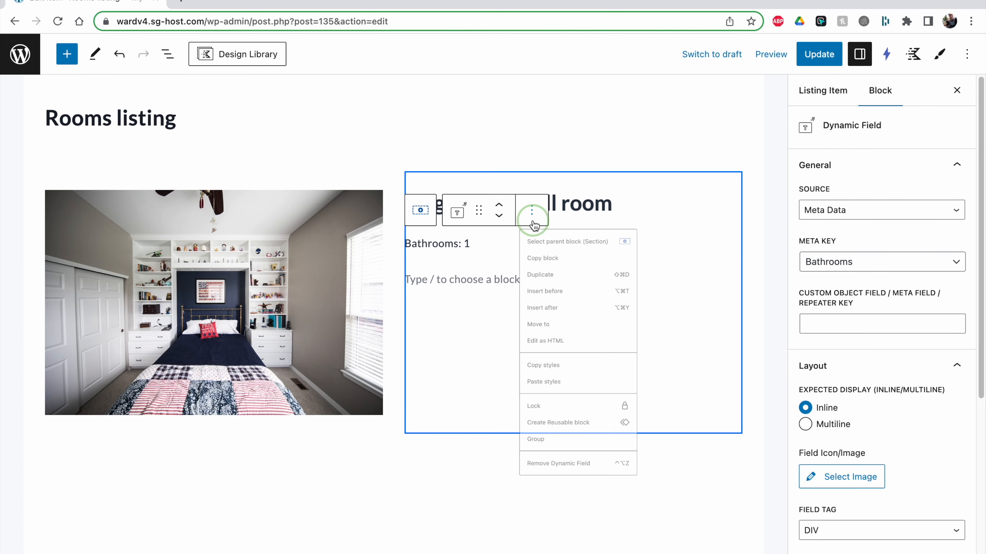
pyautogui.click(556, 303)
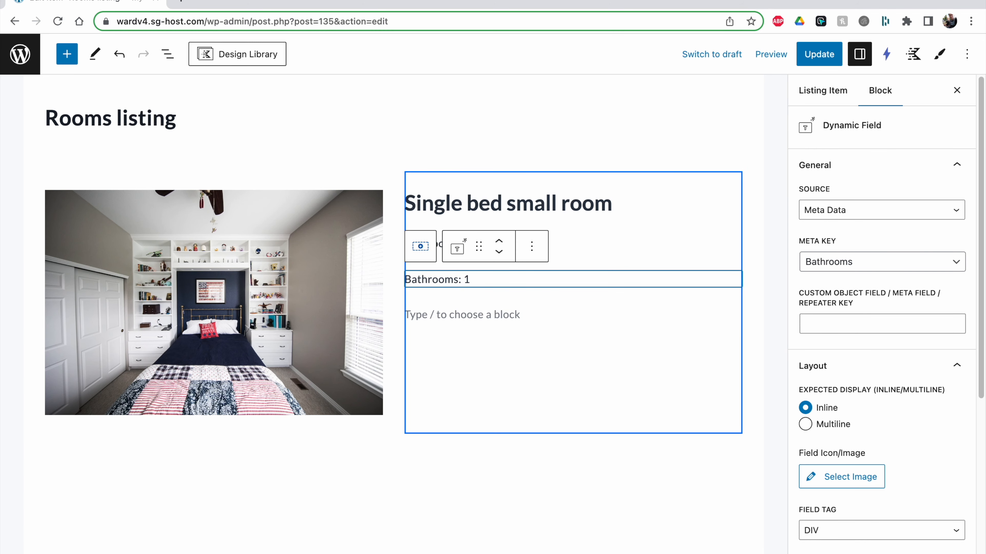
# Set the duplicated field's meta key to Beds and its field format to "Beds: %s".
pyautogui.click(850, 263)
pyautogui.click(849, 278)
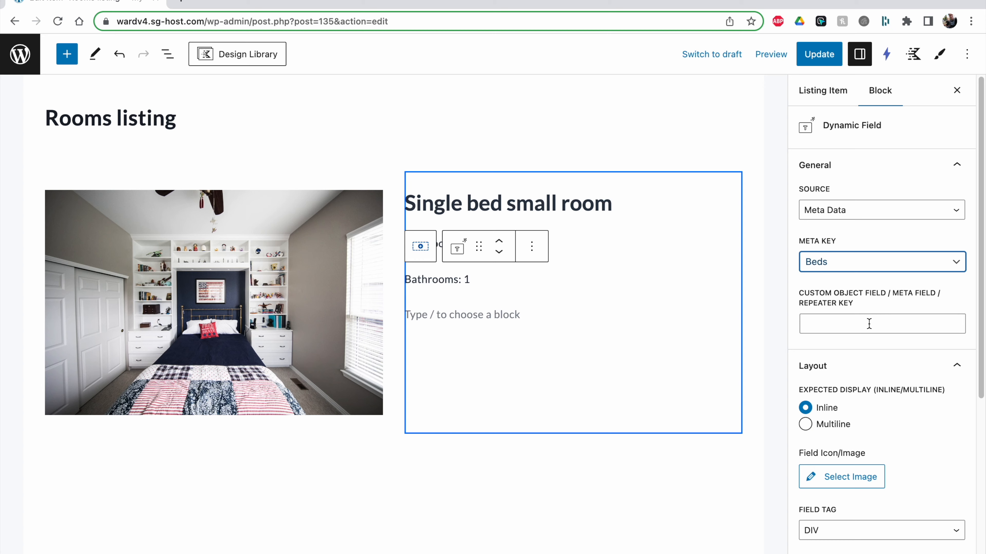
pyautogui.scroll(-7, 868, 322)
pyautogui.click(856, 442)
pyautogui.moveTo(846, 443); pyautogui.dragTo(796, 443)
pyautogui.write('Beds')
pyautogui.click(902, 415)
pyautogui.scroll(7, 903, 415)
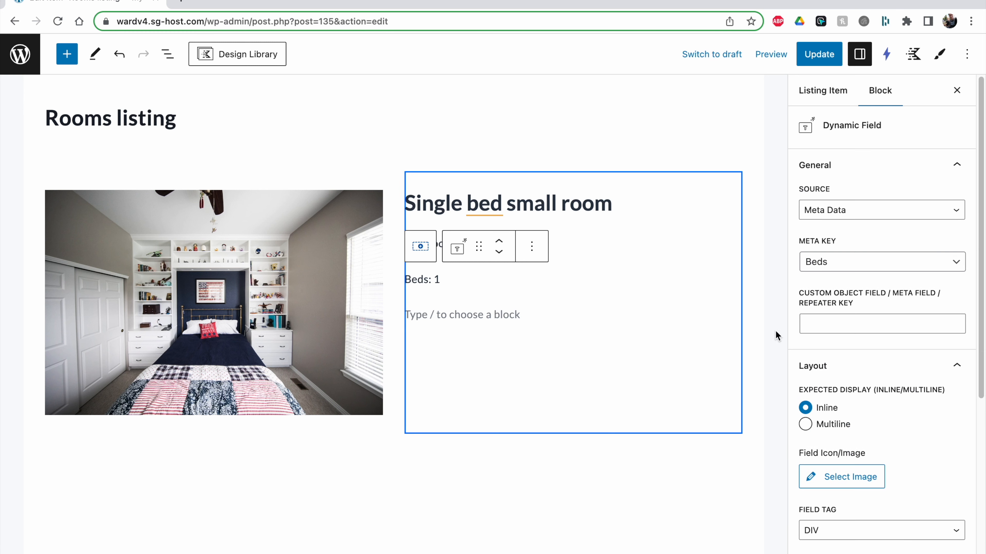
# Duplicate the beds field and set the copy's meta key to Square feet.
pyautogui.click(531, 246)
pyautogui.click(541, 336)
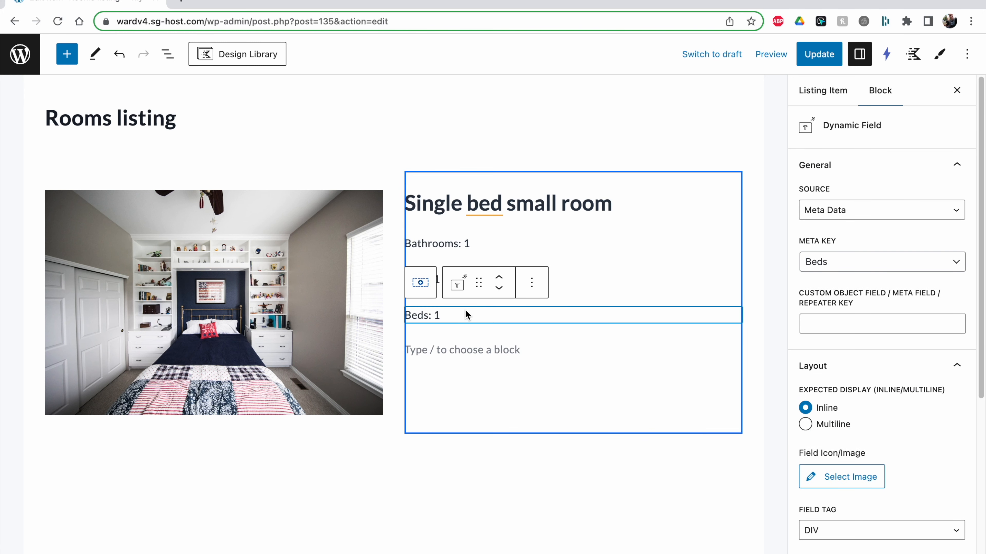
pyautogui.click(853, 261)
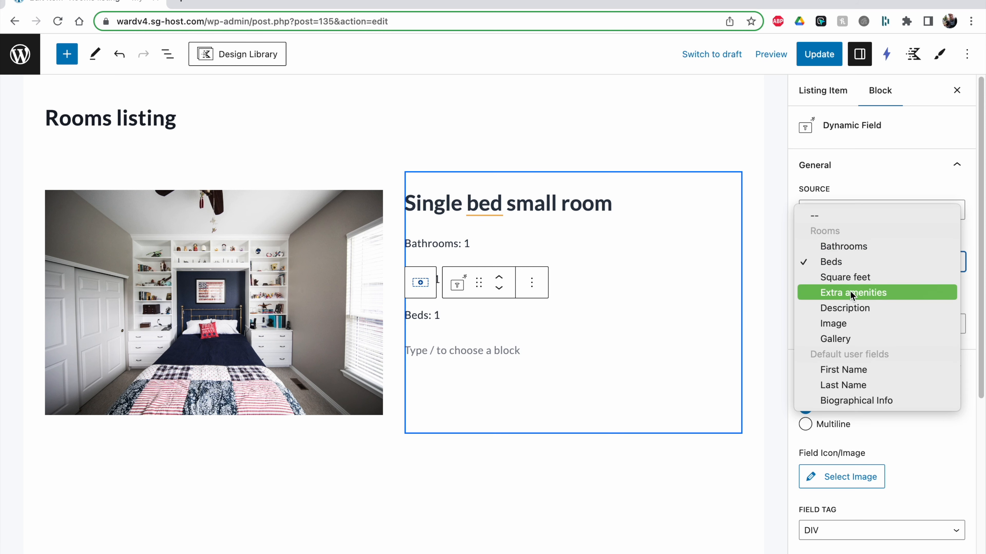
pyautogui.click(842, 278)
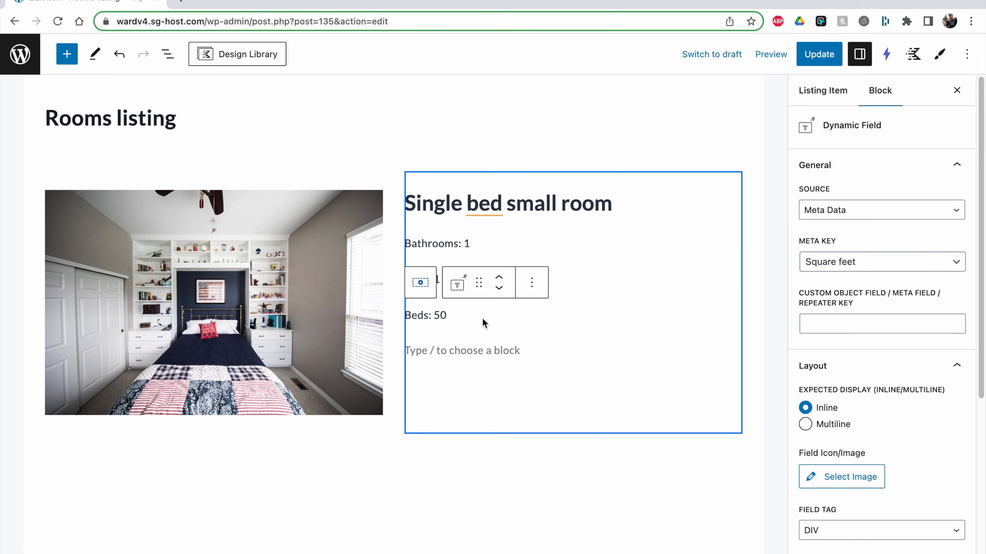
# Change the field format of the square feet field to "Sqr Ft: %s m2".
pyautogui.scroll(-5, 918, 422)
pyautogui.click(875, 457)
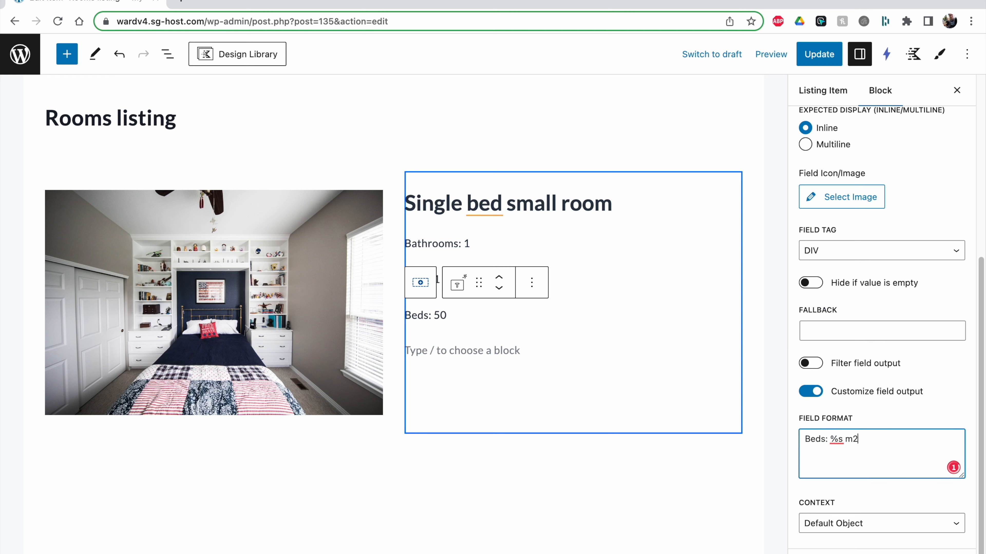
pyautogui.moveTo(826, 440)
pyautogui.mouseDown()
pyautogui.moveTo(763, 440)
pyautogui.moveTo(813, 441)
pyautogui.mouseUp()
pyautogui.doubleClick(813, 441)
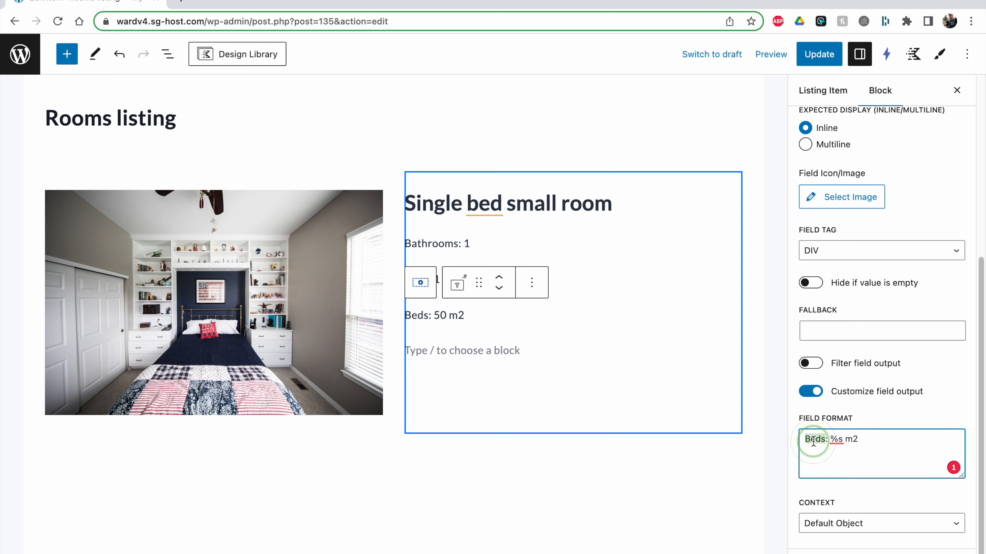
pyautogui.write('Sqr Ft')
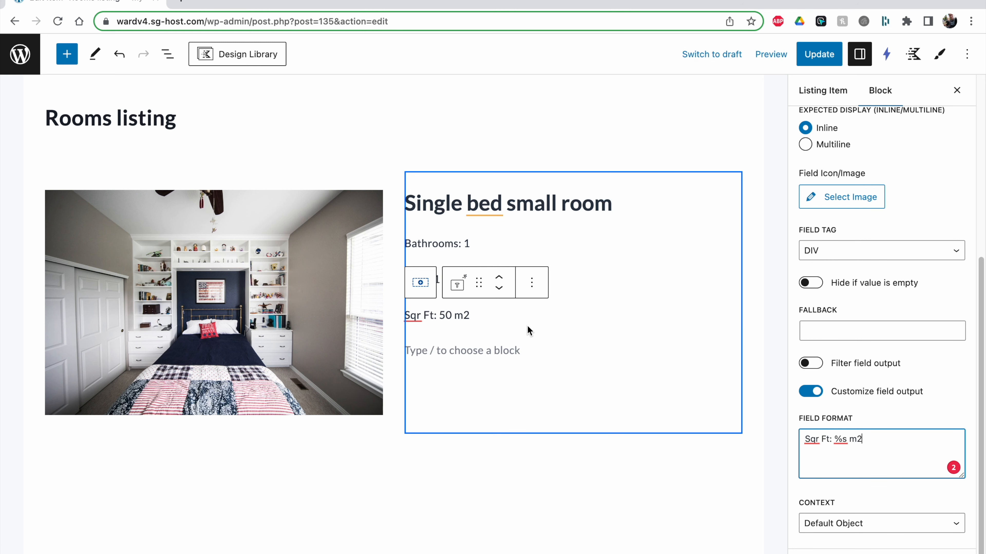
# Duplicate the square feet field and set the copy's meta key to Extra amenities, keeping Meta Data as the source.
pyautogui.click(461, 349)
pyautogui.click(502, 316)
pyautogui.click(532, 283)
pyautogui.click(566, 368)
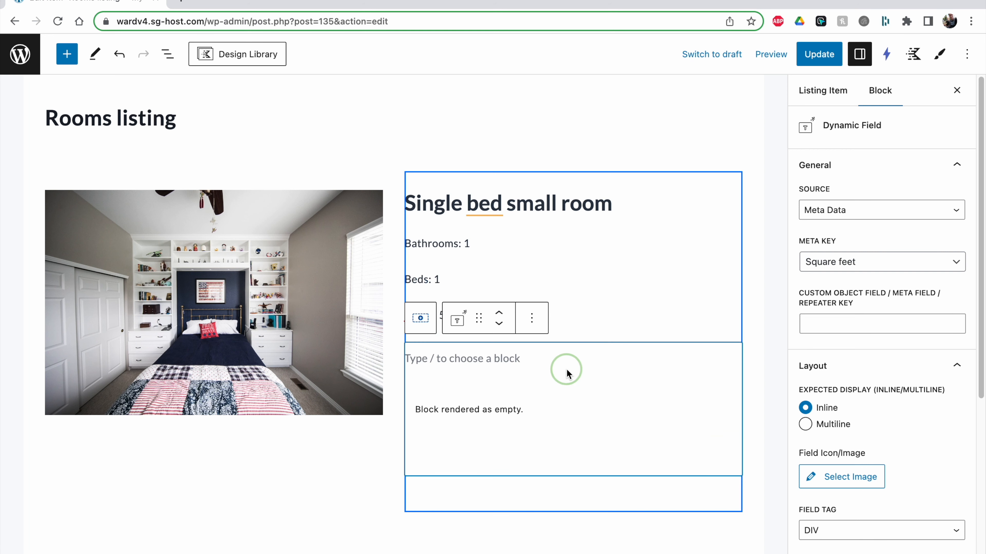
pyautogui.click(858, 208)
pyautogui.click(858, 208)
pyautogui.click(851, 264)
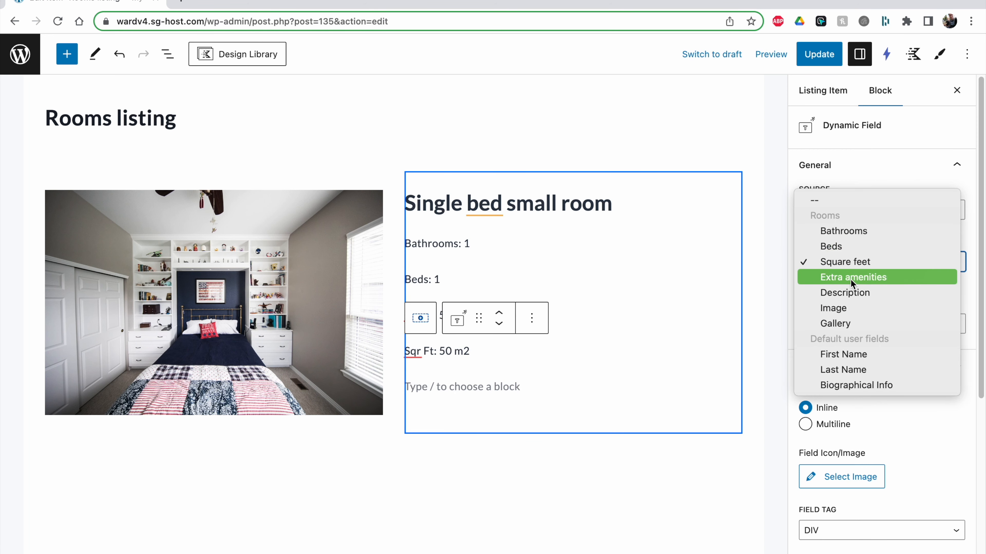
pyautogui.click(850, 278)
pyautogui.click(841, 278)
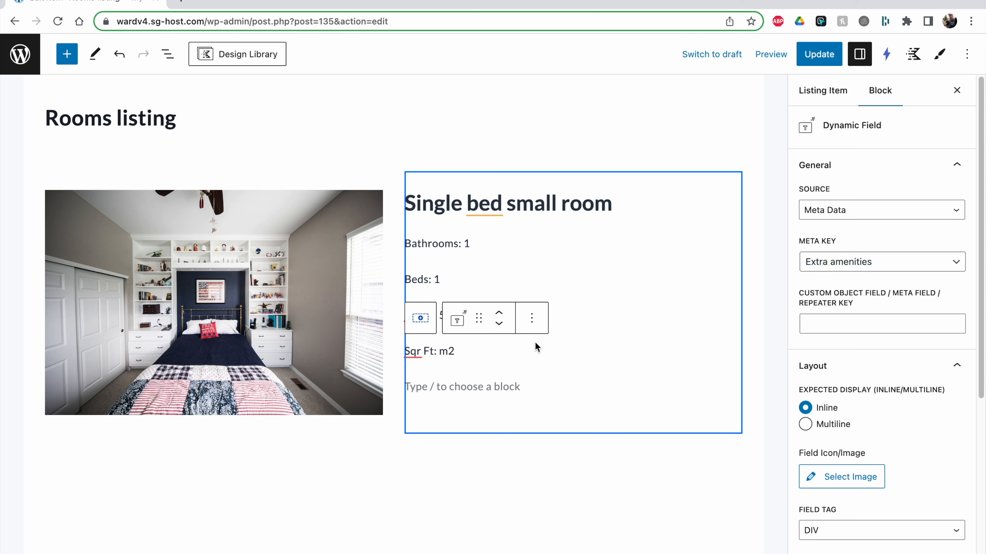
# Turn off Customize field output for the extra amenities field and turn on Filter field output.
pyautogui.scroll(-5, 932, 325)
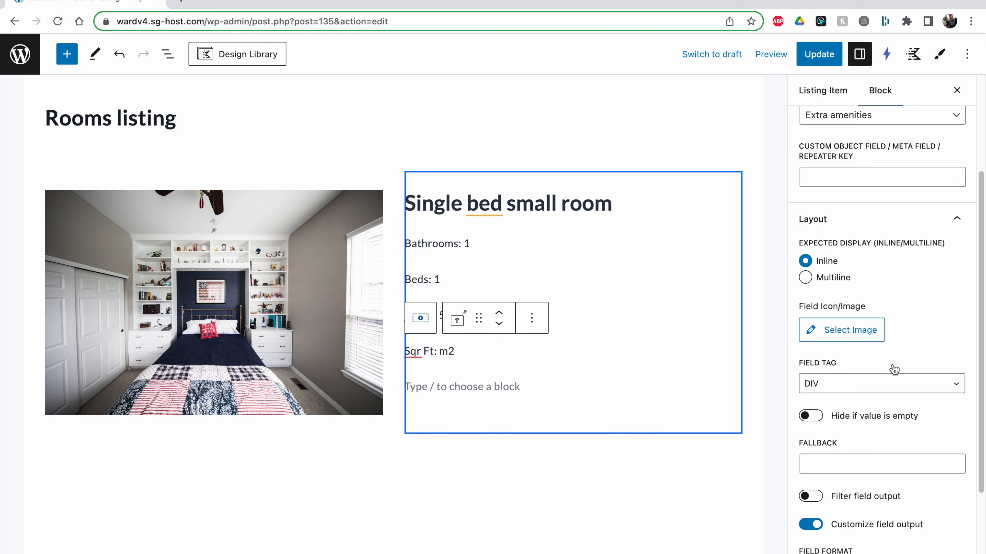
pyautogui.scroll(-2, 868, 362)
pyautogui.tripleClick(848, 445)
pyautogui.click(810, 392)
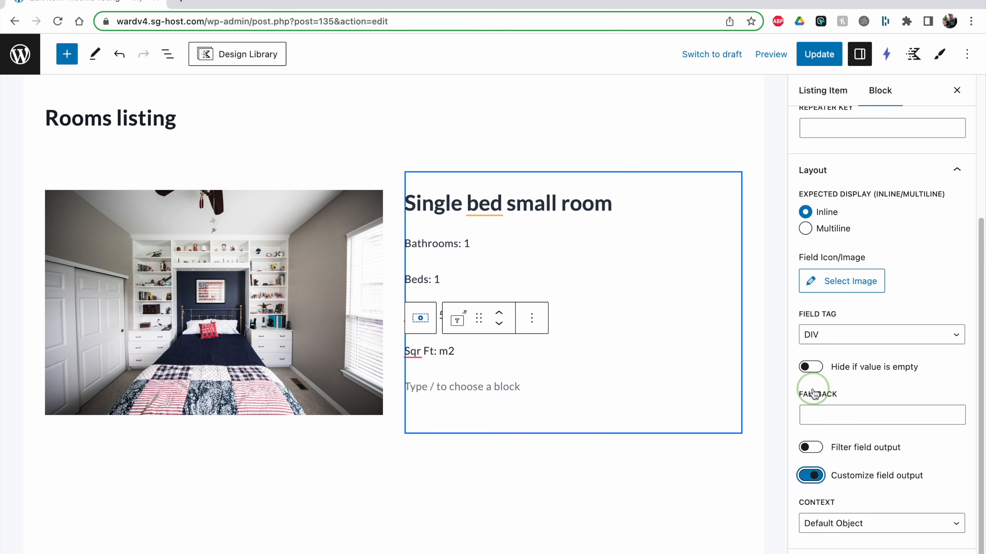
pyautogui.click(809, 448)
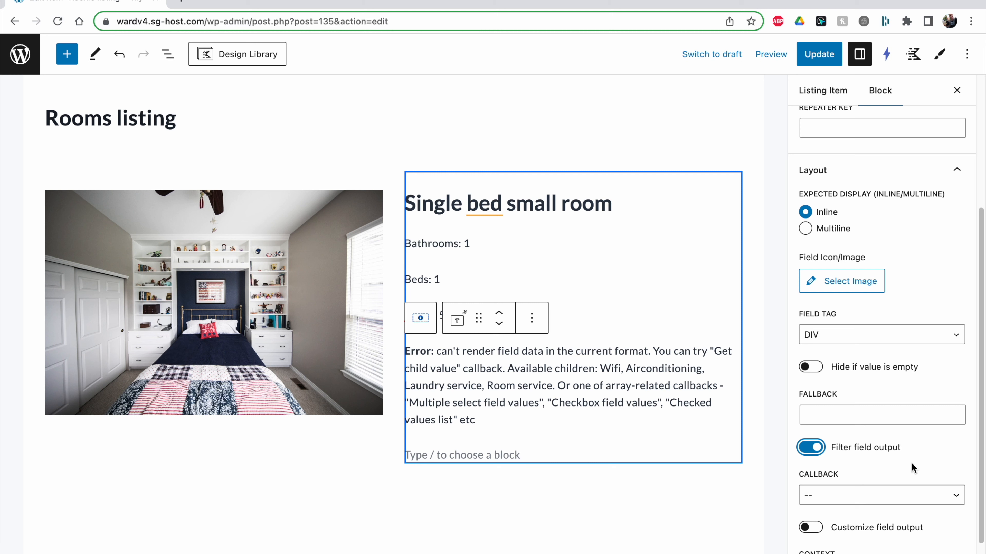
# Set the extra amenities field's callback to Checkbox field values and update the listing item.
pyautogui.scroll(-1, 911, 463)
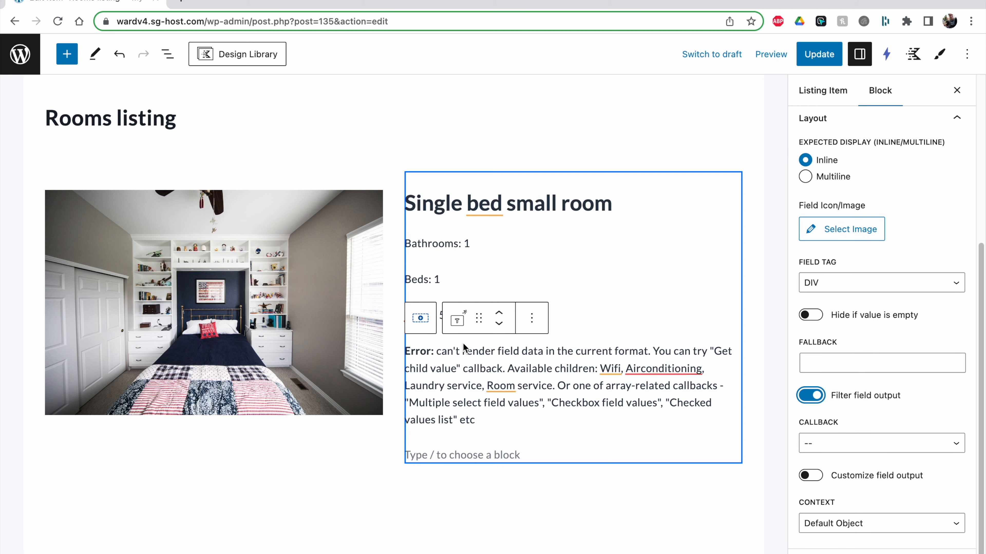
pyautogui.click(827, 441)
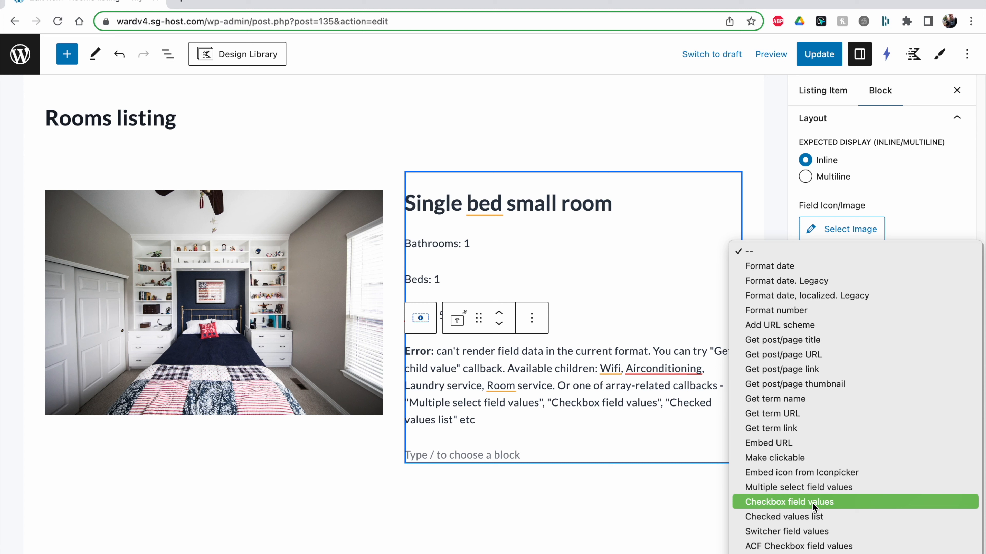
pyautogui.click(816, 502)
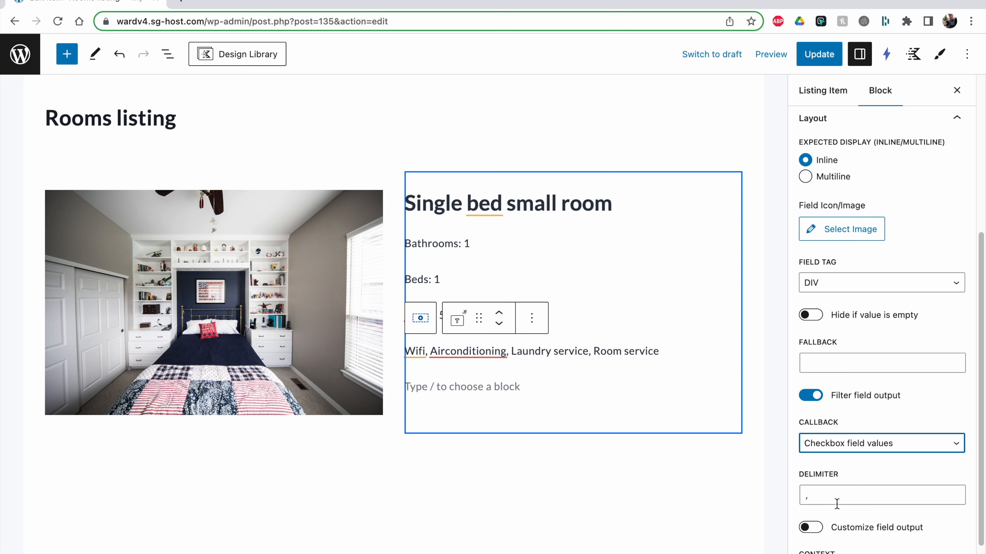
pyautogui.scroll(-2, 836, 503)
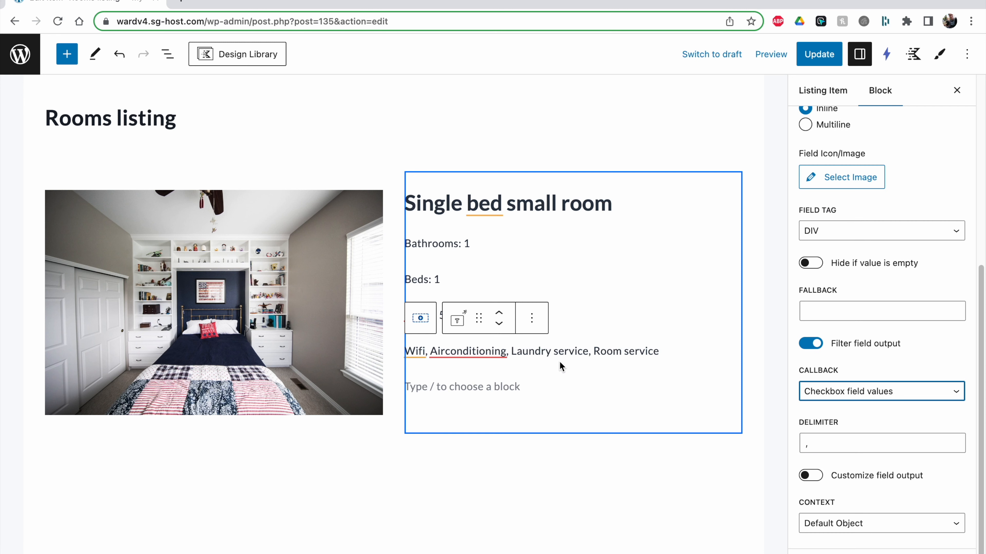
pyautogui.click(813, 55)
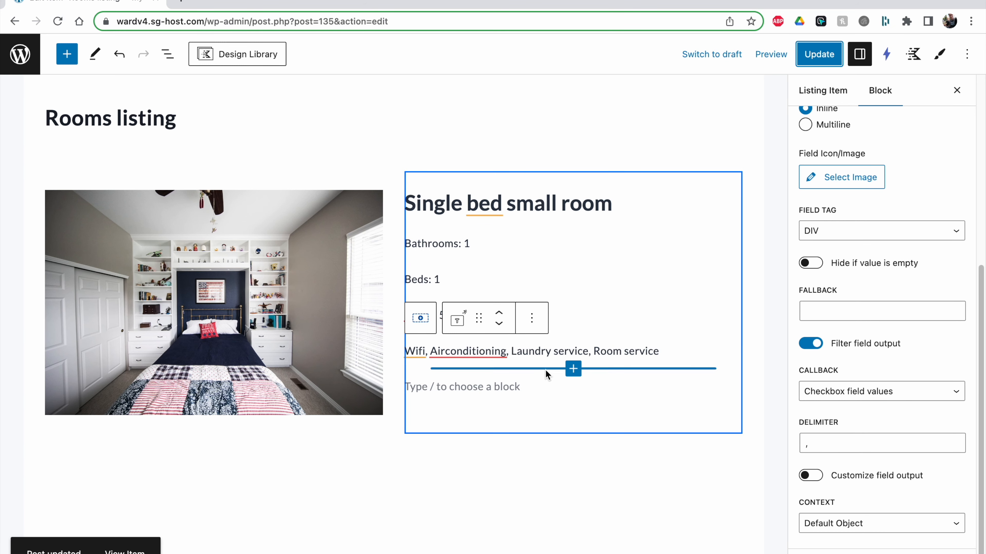
# Delete the empty paragraph block below the extra amenities field and update the listing item.
pyautogui.click(559, 379)
pyautogui.click(464, 387)
pyautogui.press('BackSpace')
pyautogui.click(819, 54)
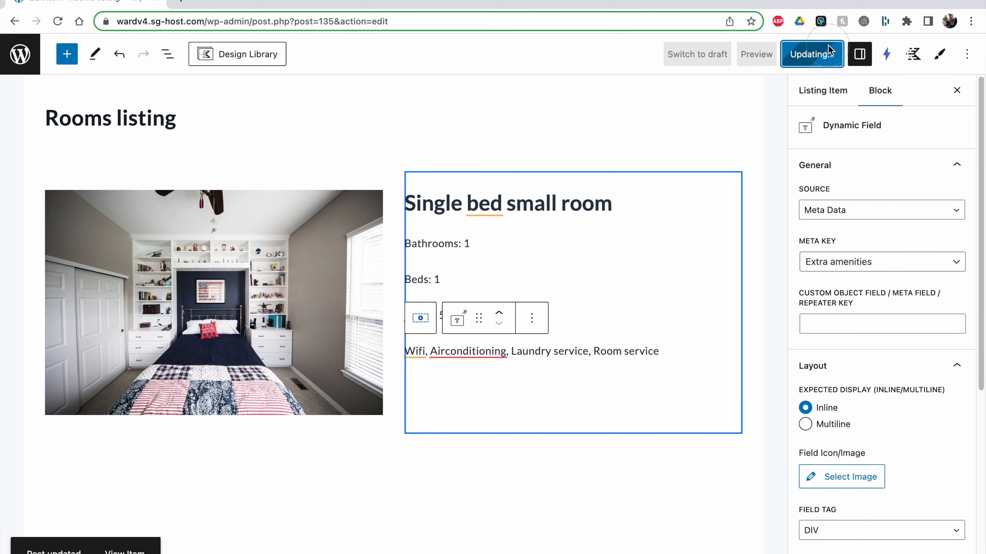
# Open the WordPress dashboard in a new tab and create a new page titled "Room listing page".
pyautogui.rightClick(38, 56)
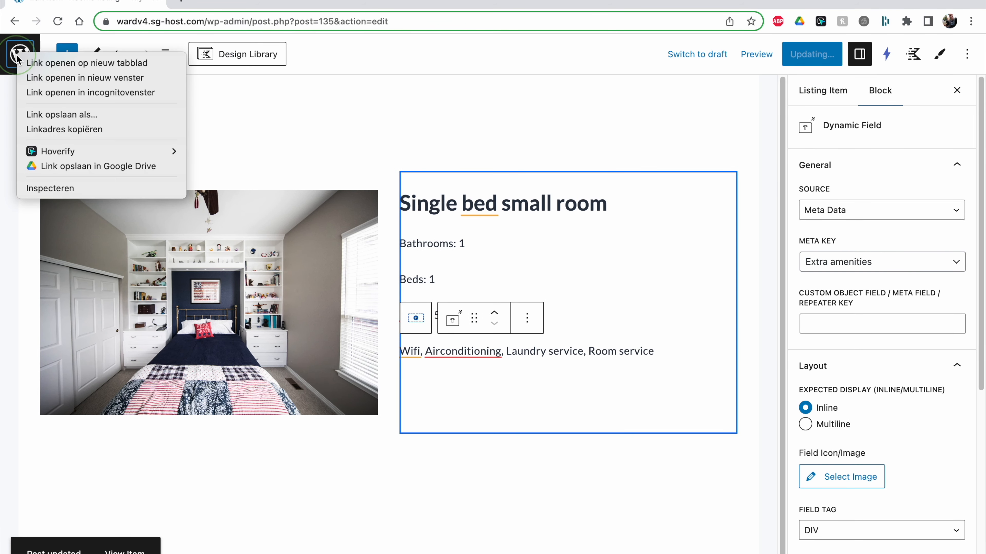
pyautogui.click(44, 64)
pyautogui.click(243, 2)
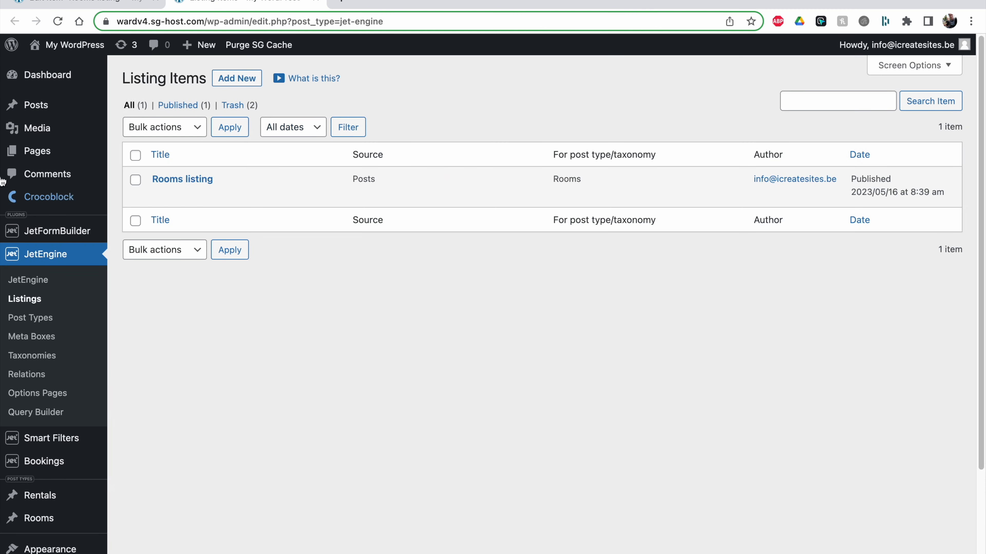
pyautogui.click(37, 151)
pyautogui.click(193, 78)
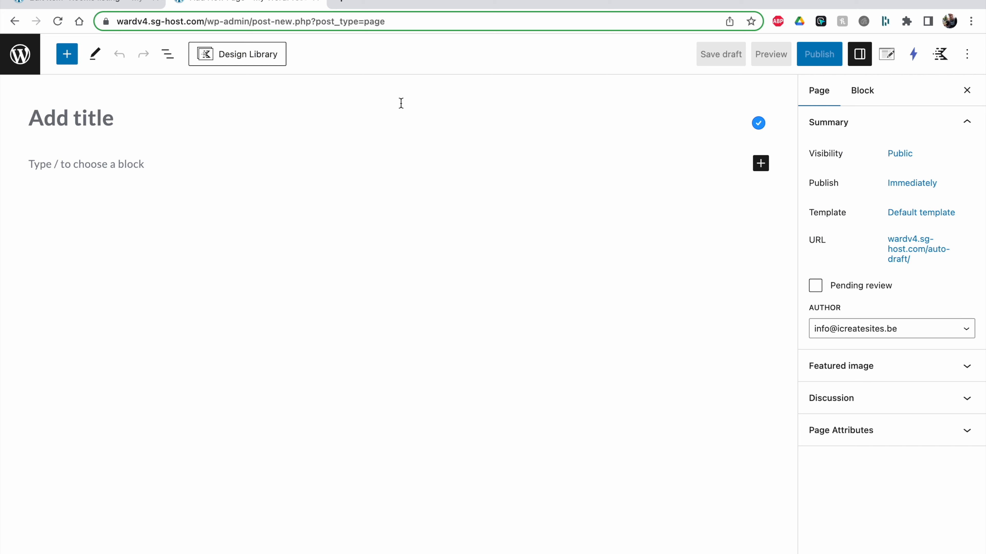
pyautogui.write('Room I')
pyautogui.write('is')
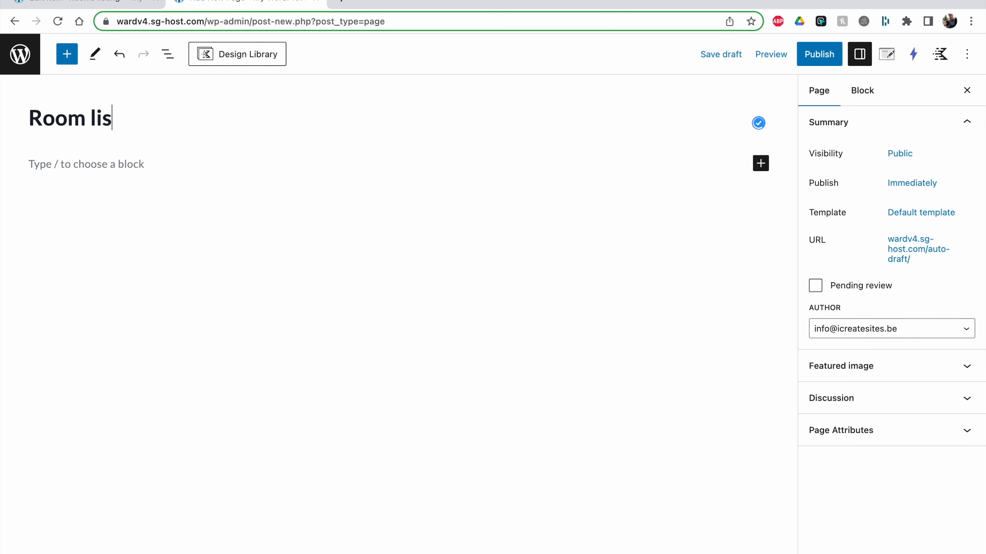
pyautogui.write('ting page')
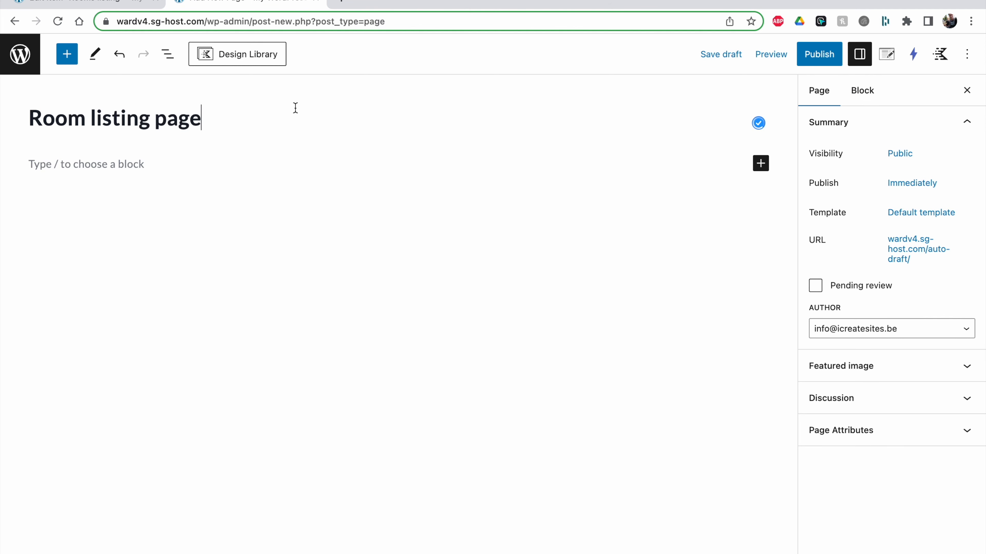
# Insert a Listing Grid block below the page title and choose Rooms listing as its listing.
pyautogui.click(129, 163)
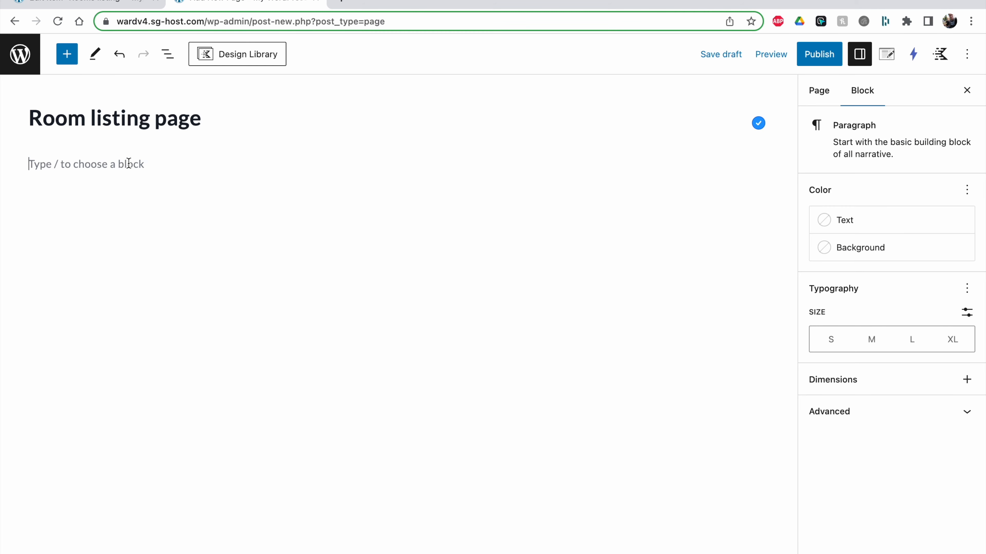
pyautogui.write('/lis')
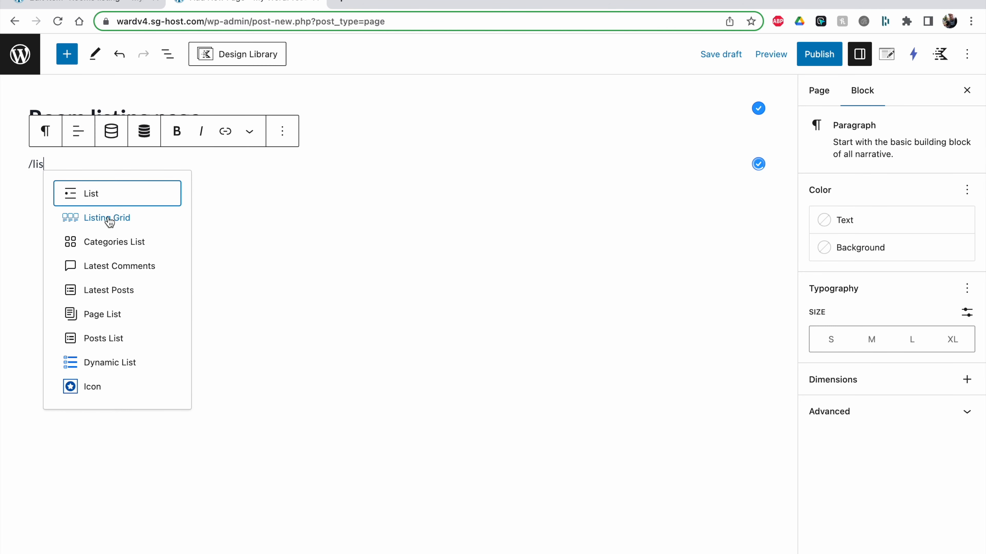
pyautogui.click(110, 218)
pyautogui.click(862, 211)
pyautogui.click(859, 225)
# Set the listing grid's columns number to 1 for both desktop and tablet.
pyautogui.click(820, 261)
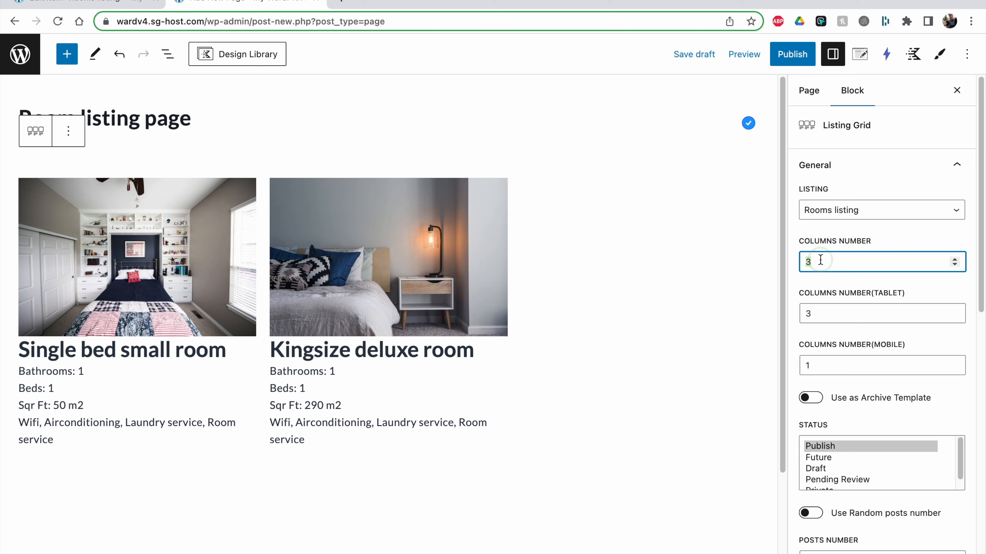
pyautogui.press('BackSpace')
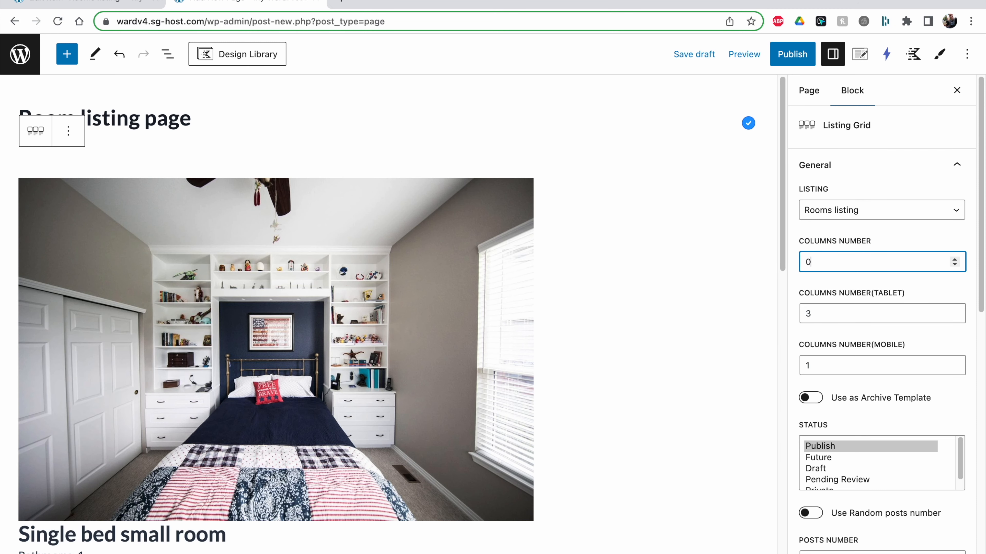
pyautogui.click(812, 263)
pyautogui.press('BackSpace')
pyautogui.click(809, 310)
pyautogui.click(955, 316)
pyautogui.click(954, 316)
pyautogui.click(951, 333)
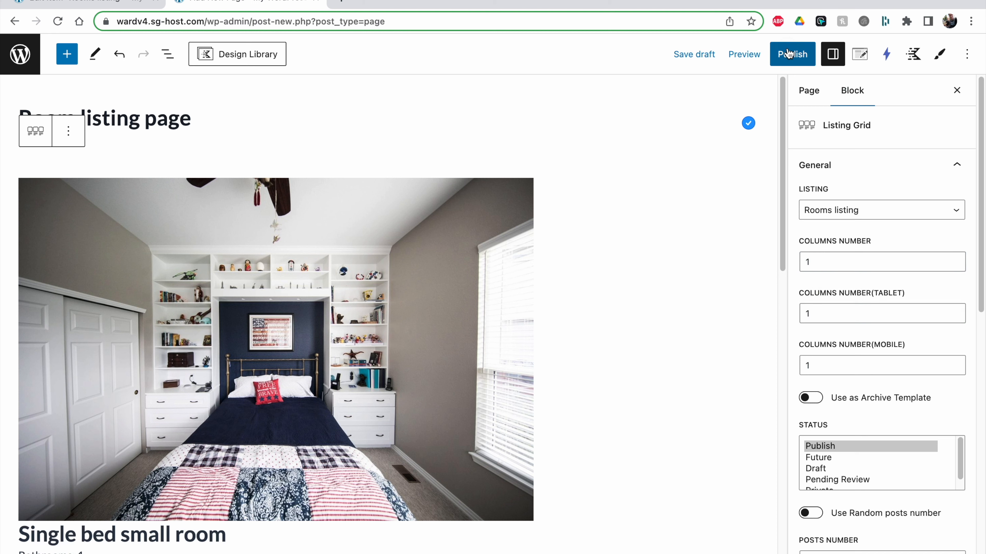
# Publish the room listing page and open the live page in a new tab.
pyautogui.click(792, 54)
pyautogui.click(831, 53)
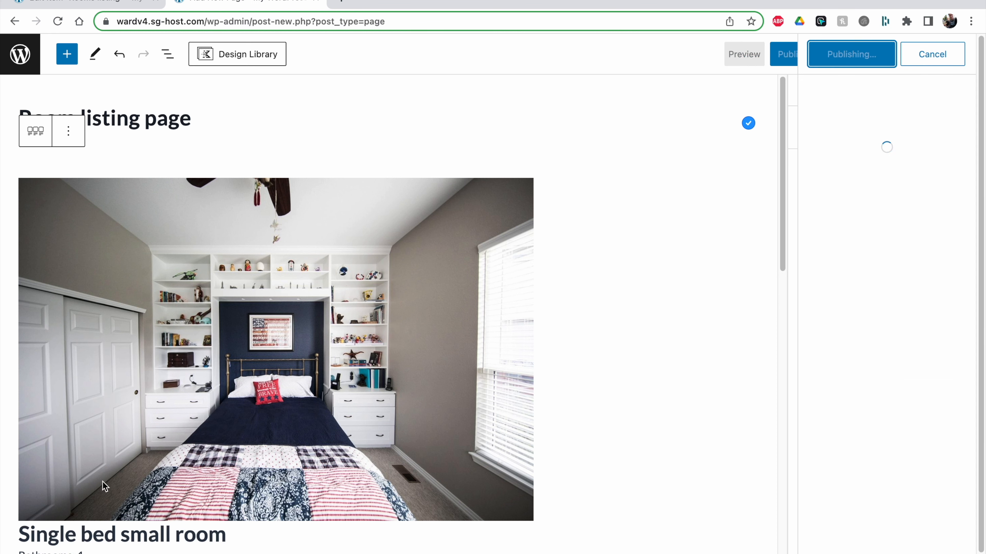
pyautogui.rightClick(144, 553)
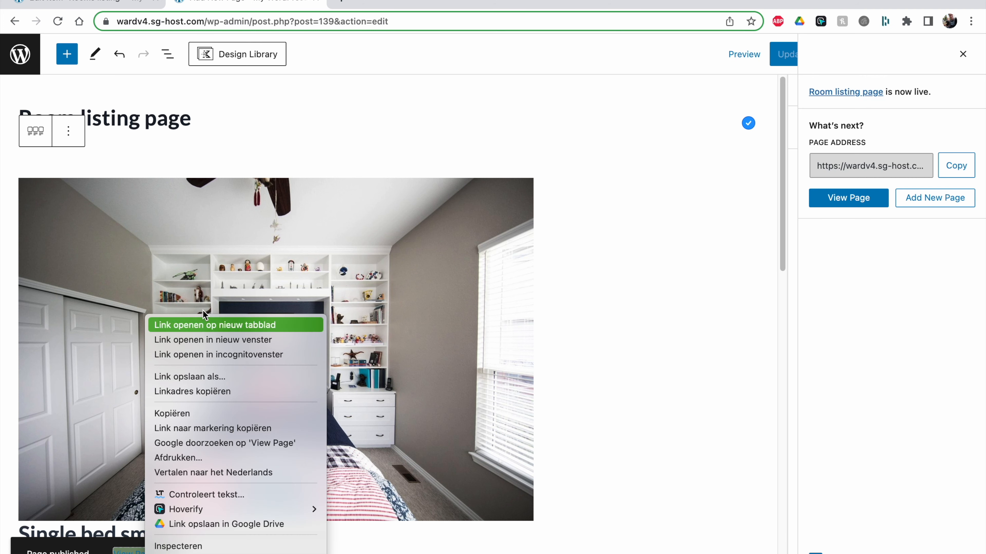
pyautogui.click(210, 328)
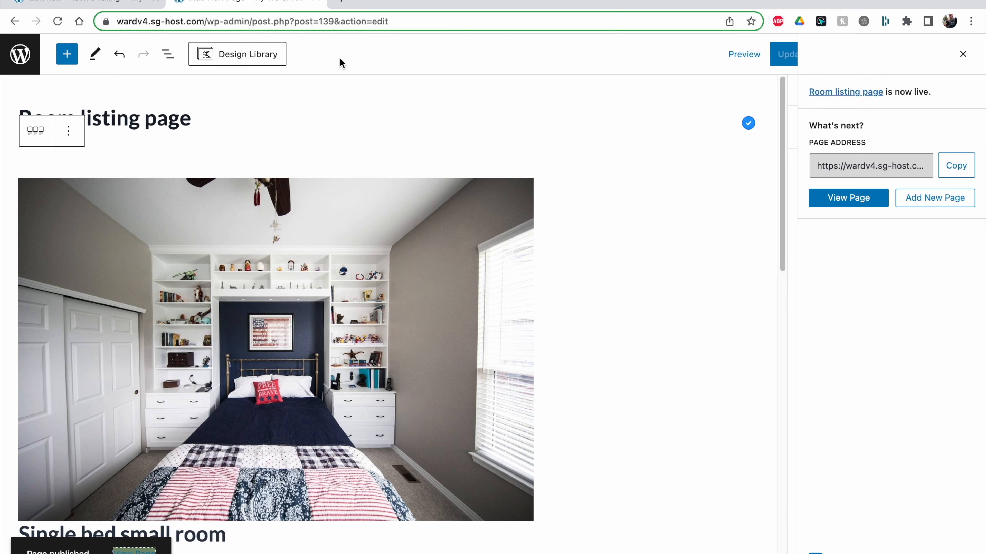
pyautogui.click(378, 4)
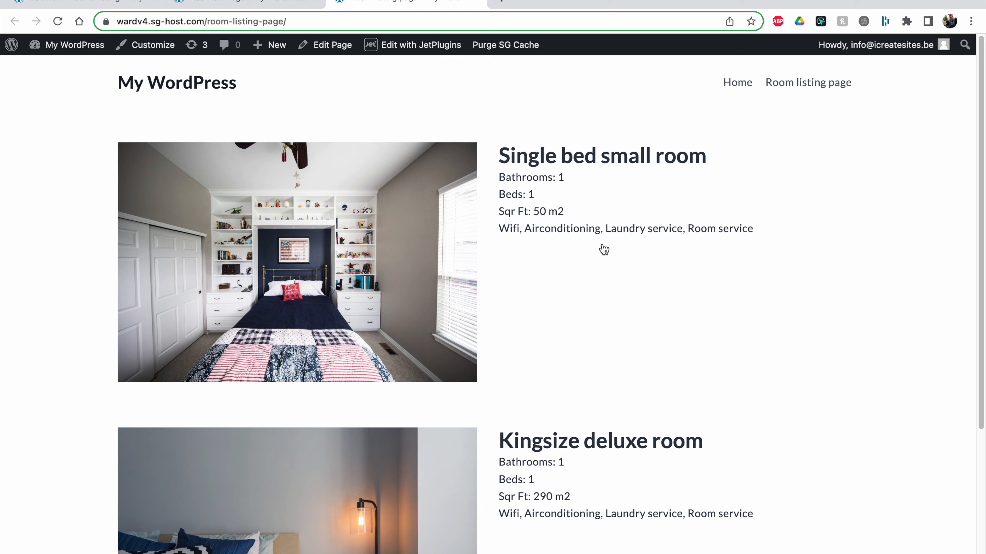
# Examine the room items on the live page and check that selecting them leads to the single room pages.
pyautogui.scroll(-7, 603, 249)
pyautogui.scroll(7, 601, 249)
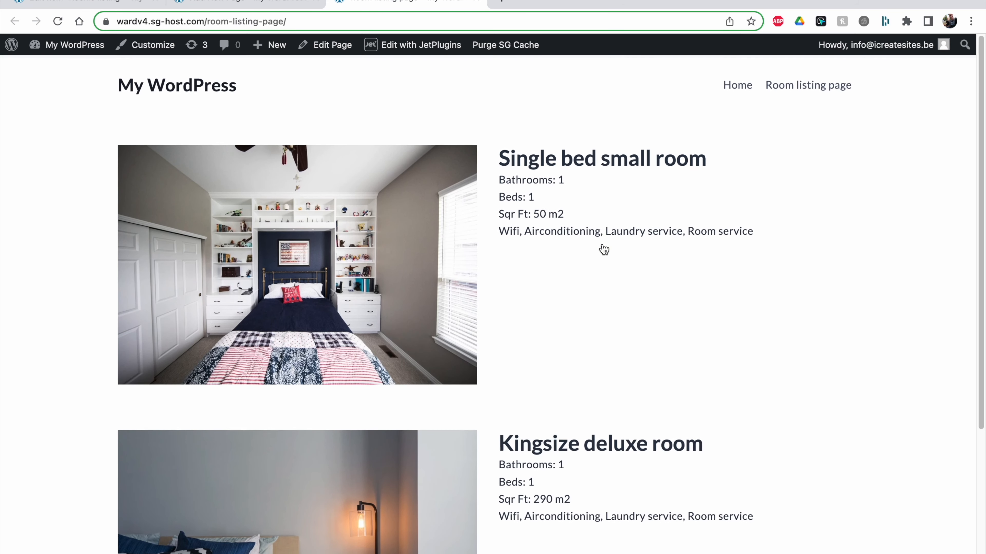
pyautogui.scroll(-6, 568, 399)
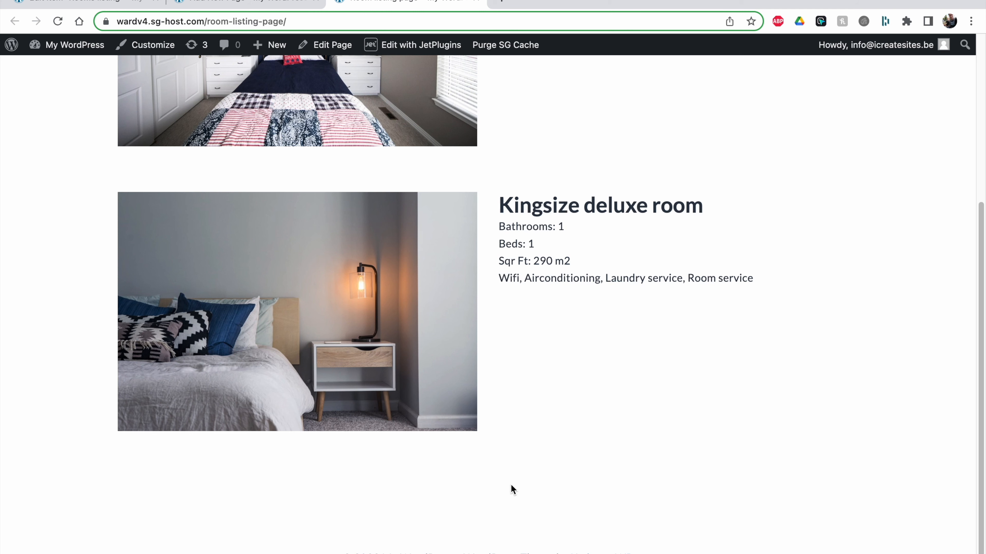
pyautogui.scroll(4, 344, 388)
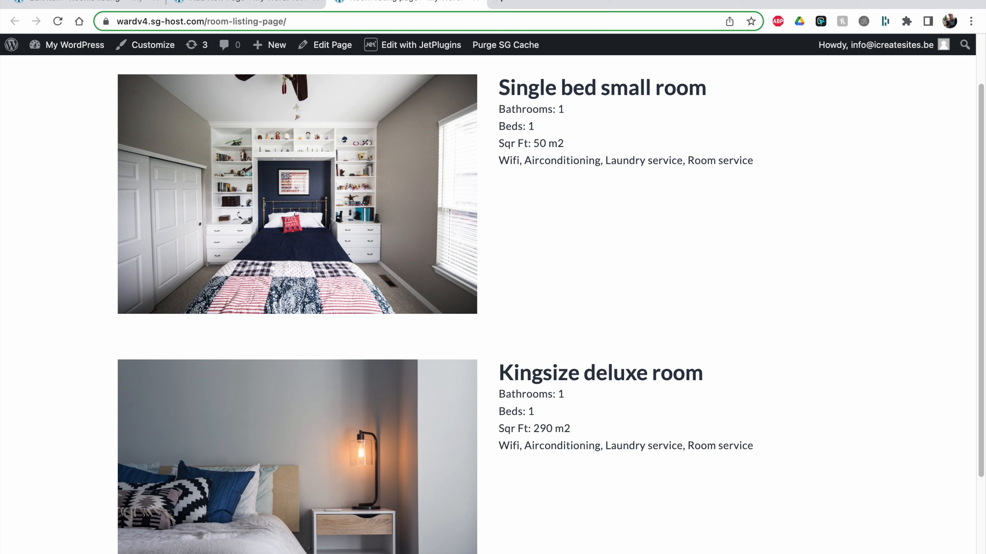
pyautogui.click(407, 447)
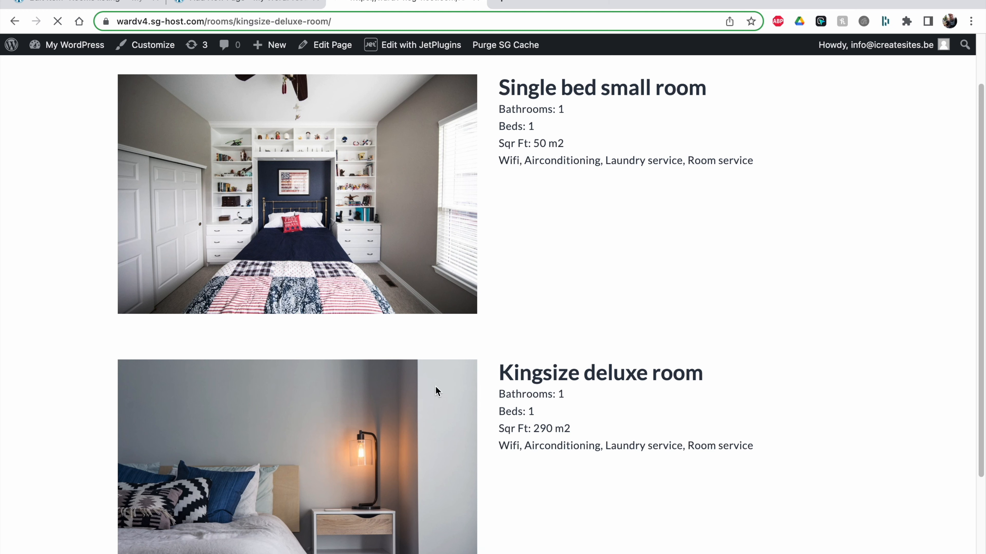
pyautogui.scroll(-10, 502, 346)
pyautogui.scroll(8, 501, 346)
pyautogui.hotkey('alt', 'Left')
pyautogui.scroll(2, 501, 348)
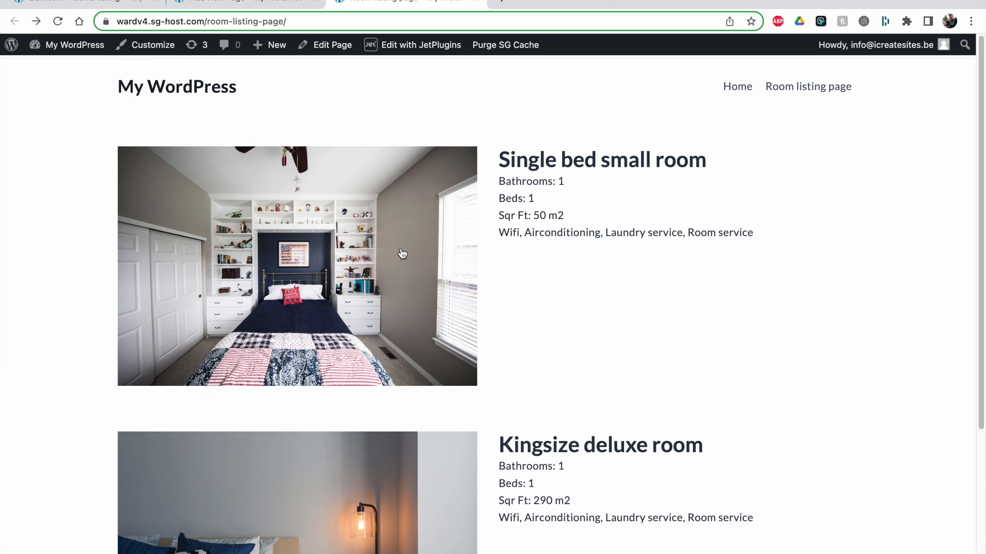
pyautogui.click(516, 304)
pyautogui.hotkey('alt', 'Left')
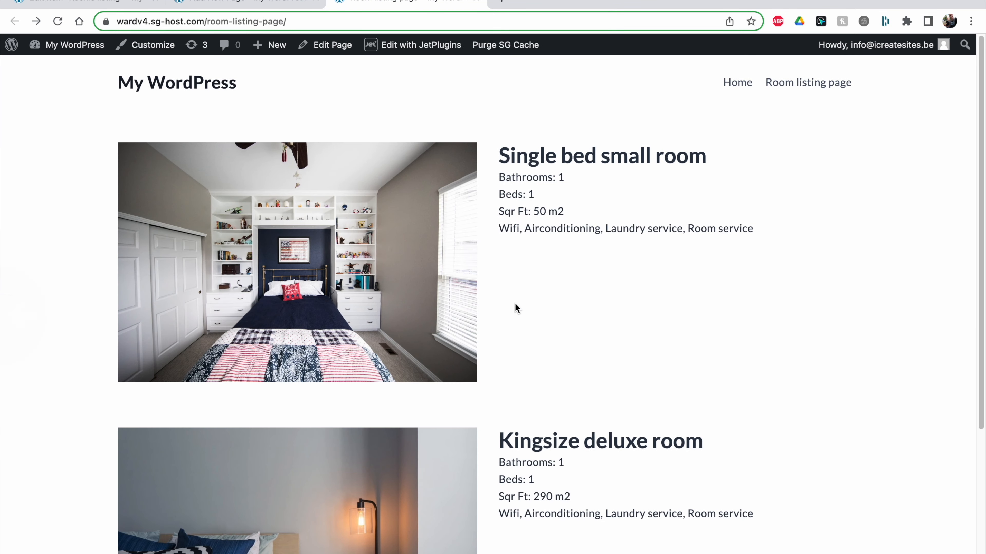
pyautogui.click(547, 221)
pyautogui.hscroll(-5, 547, 221)
# Return to the Rooms listing item and set the room title's bottom margin to 30 px, unlinked from the other sides.
pyautogui.click(219, 2)
pyautogui.click(45, 5)
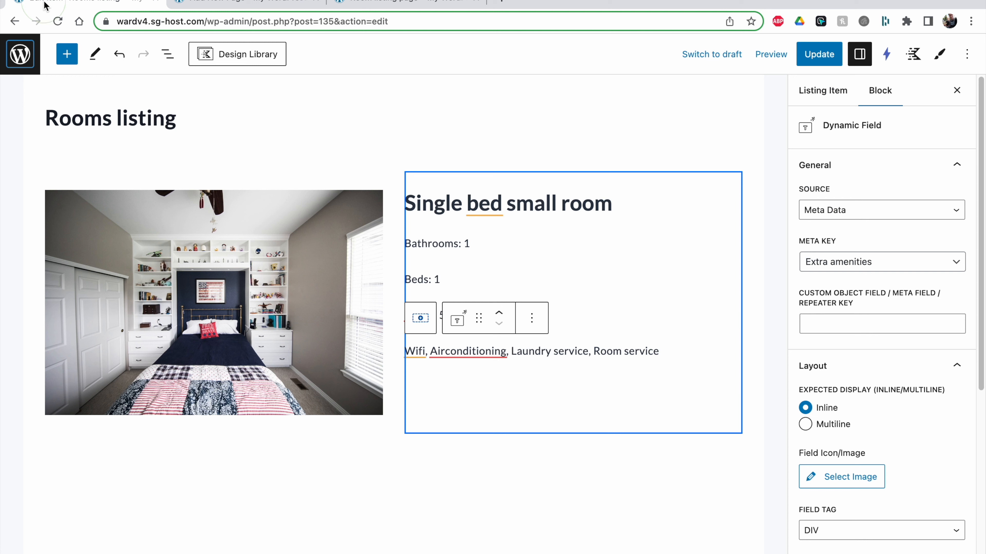
pyautogui.click(508, 207)
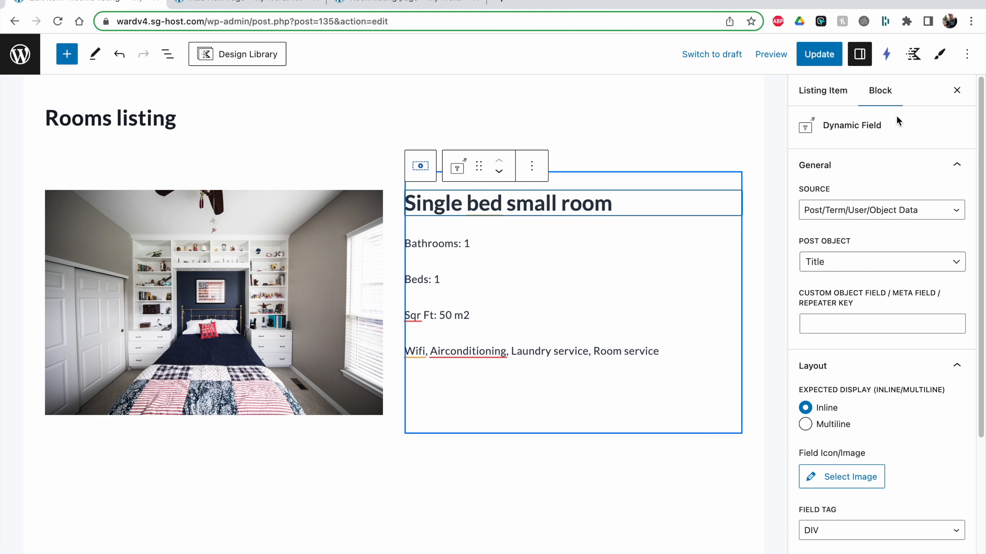
pyautogui.click(941, 56)
pyautogui.scroll(-5, 913, 255)
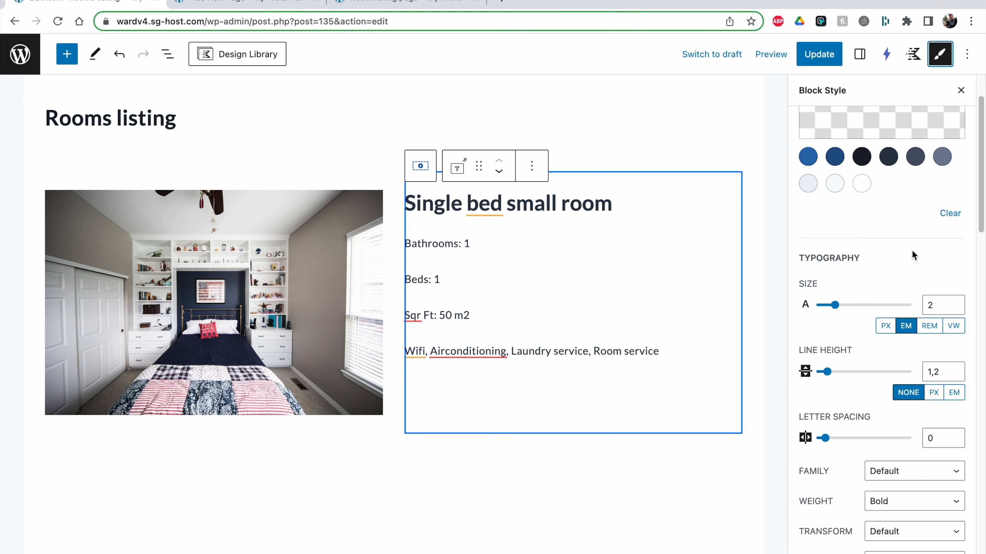
pyautogui.scroll(-15, 912, 255)
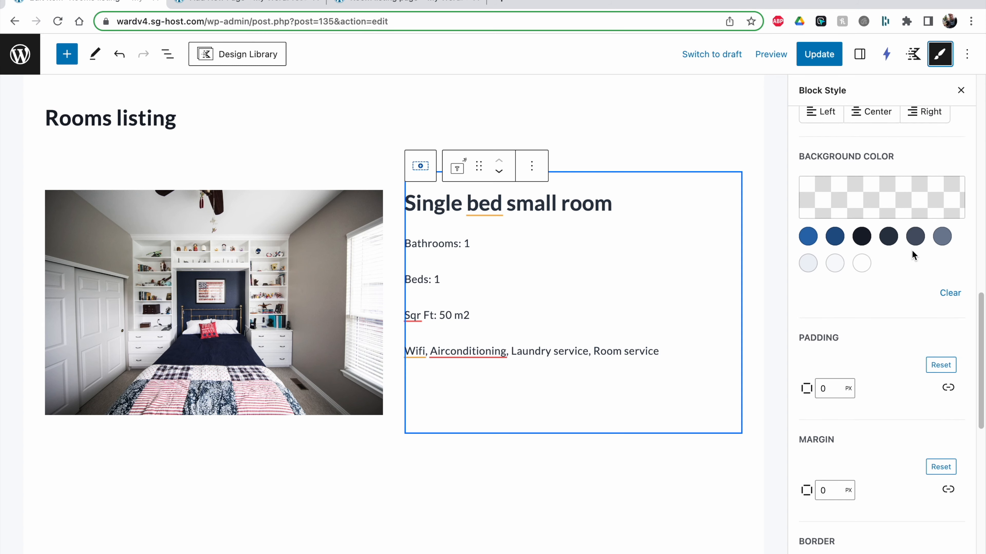
pyautogui.click(948, 415)
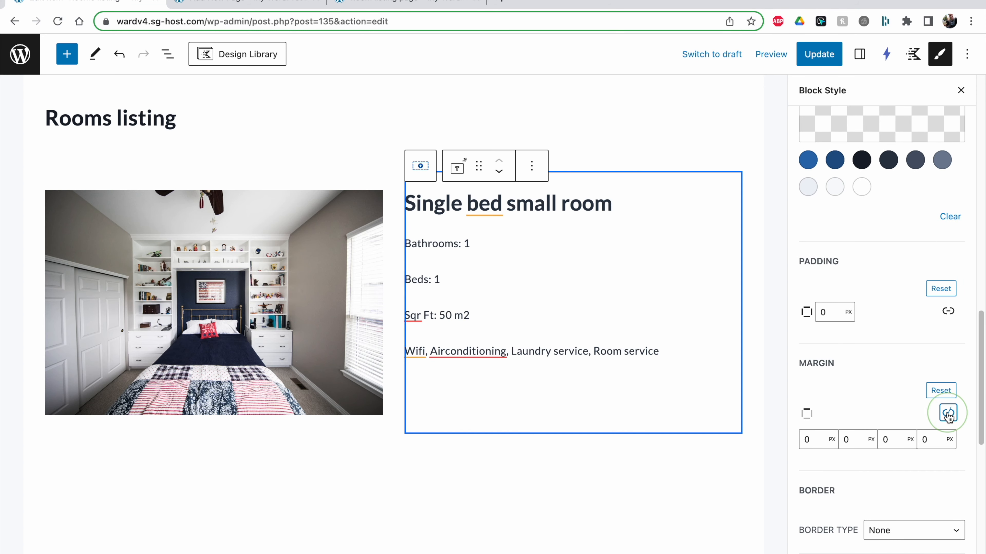
pyautogui.click(882, 440)
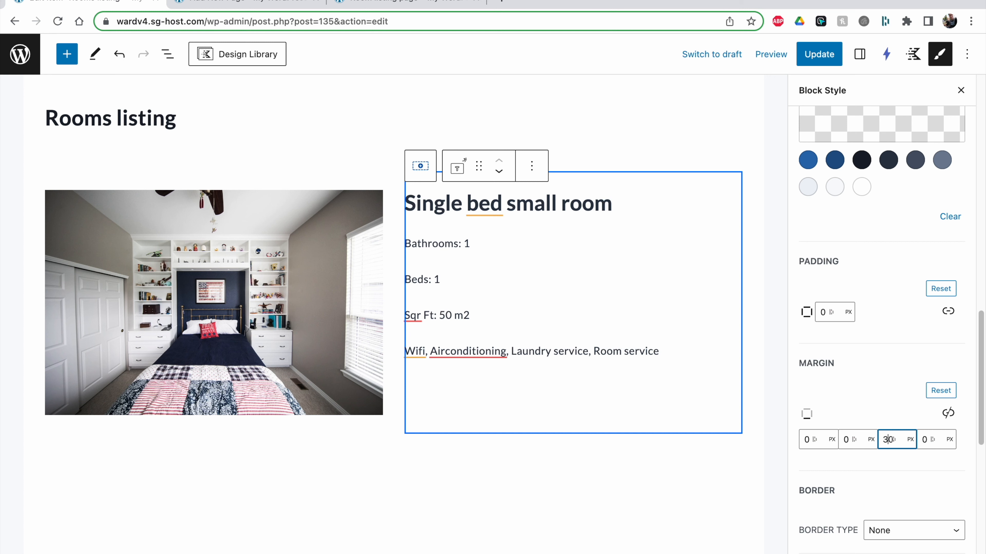
# Update the listing item and reload the live room listing page to check the title spacing.
pyautogui.click(825, 54)
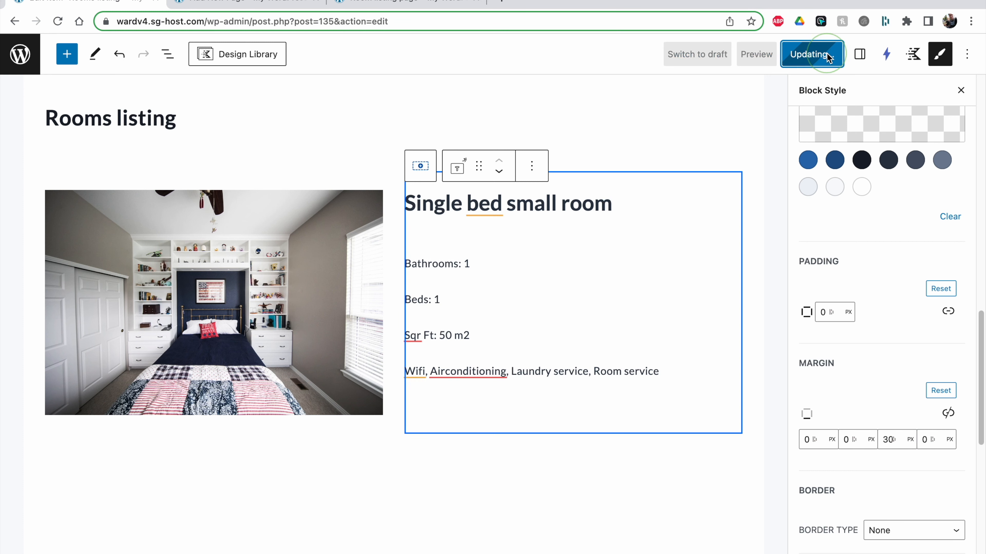
pyautogui.click(389, 5)
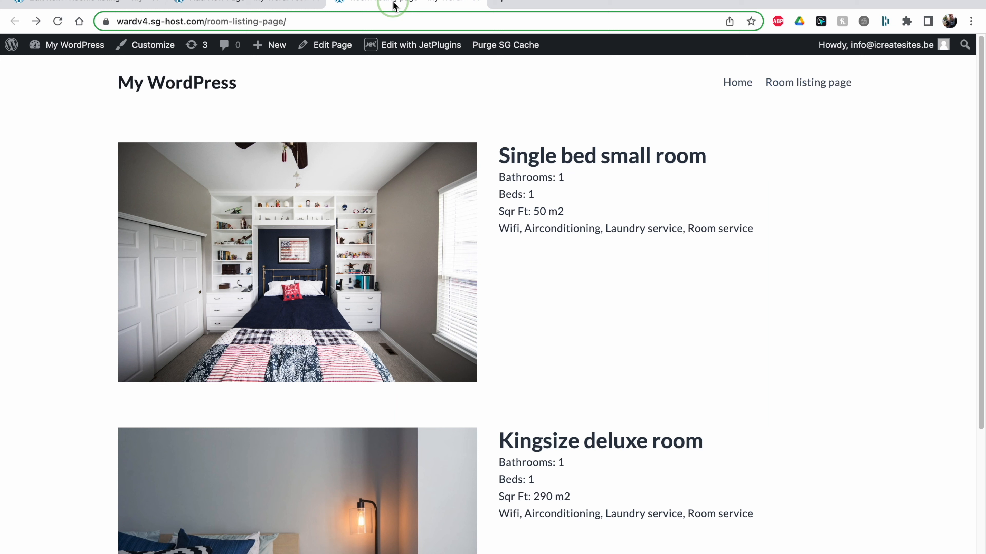
pyautogui.click(58, 21)
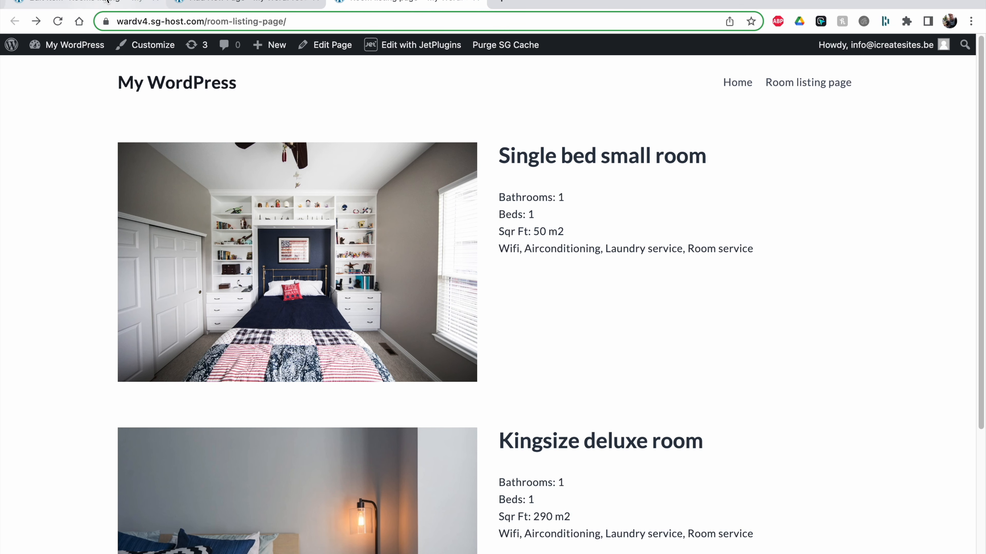
# Return to the Rooms listing item and set the Bathrooms field's font weight to Bold.
pyautogui.click(90, 4)
pyautogui.click(446, 264)
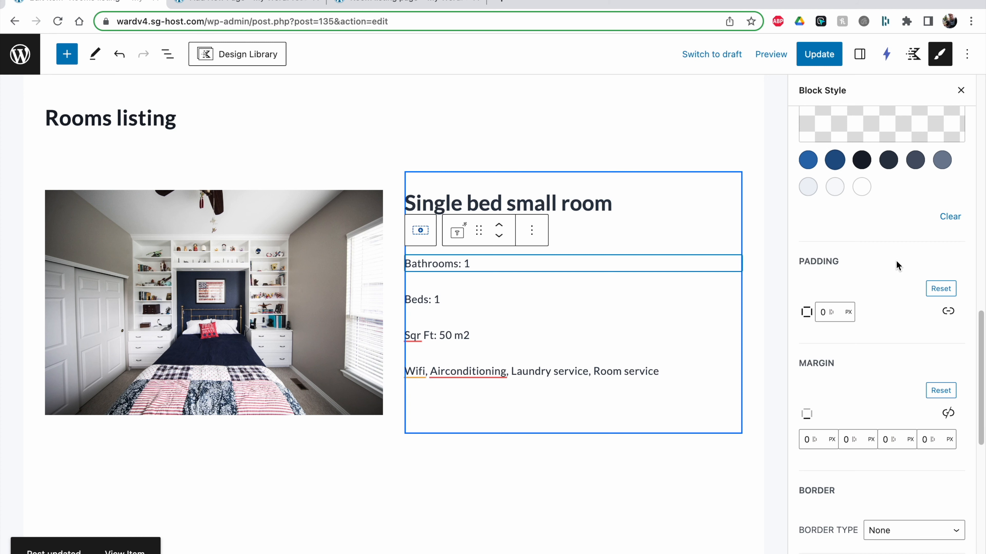
pyautogui.scroll(-2, 910, 308)
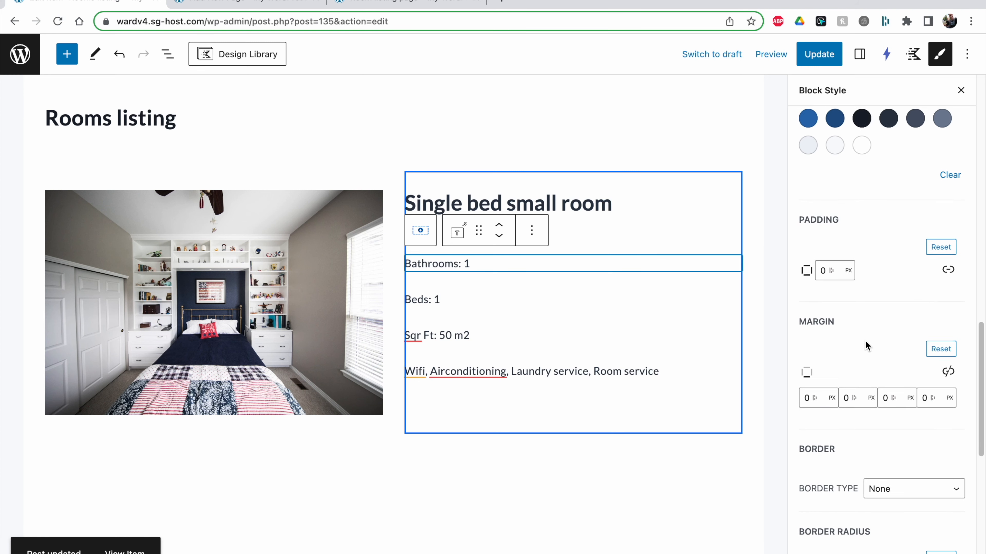
pyautogui.scroll(15, 867, 345)
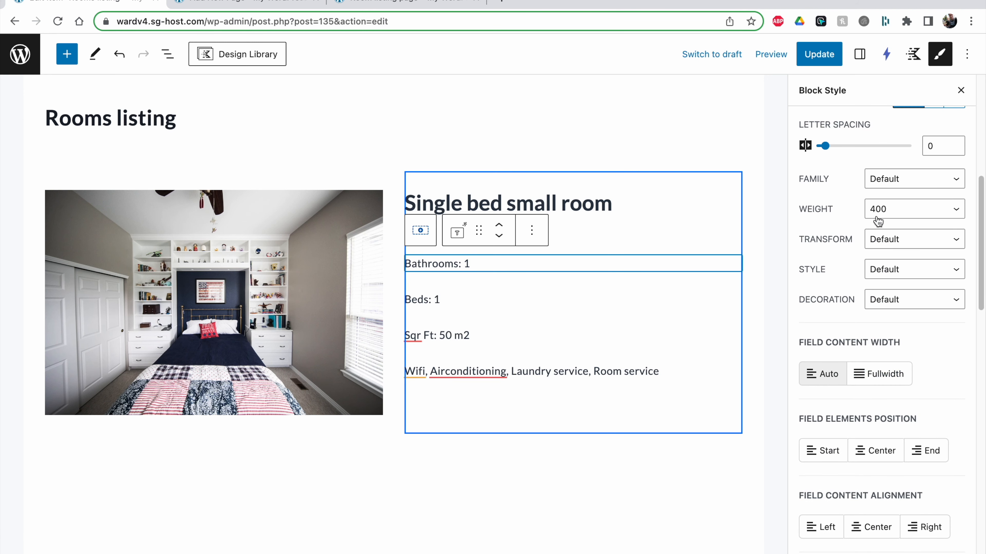
pyautogui.click(878, 212)
pyautogui.click(898, 326)
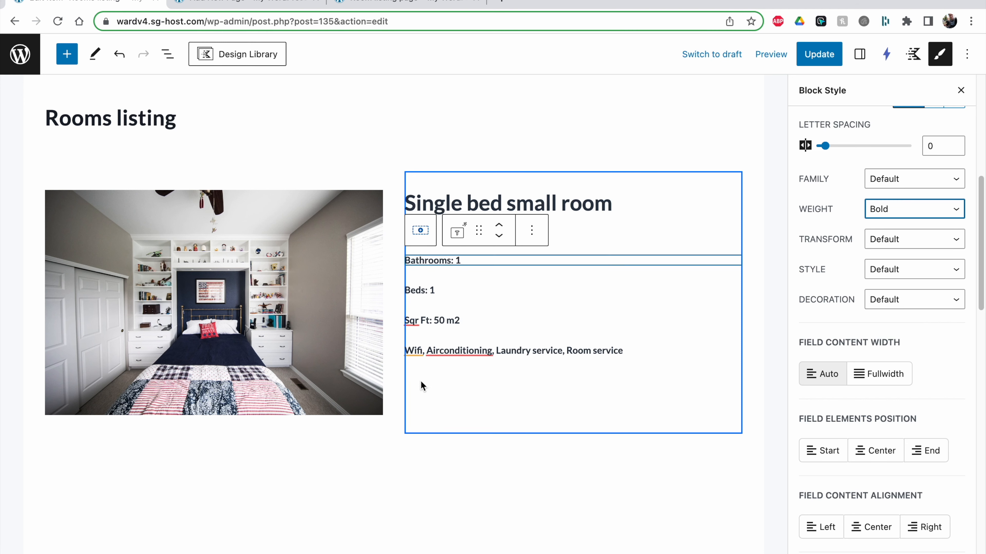
# Update the listing item and reload the live room listing page to check the bold room details.
pyautogui.click(822, 65)
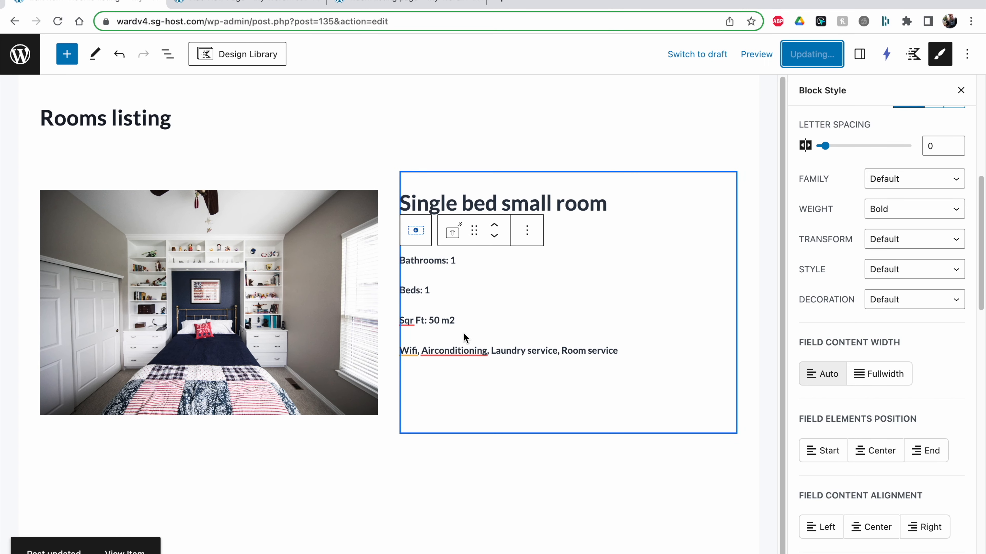
pyautogui.scroll(6, 945, 242)
pyautogui.click(499, 270)
pyautogui.click(860, 54)
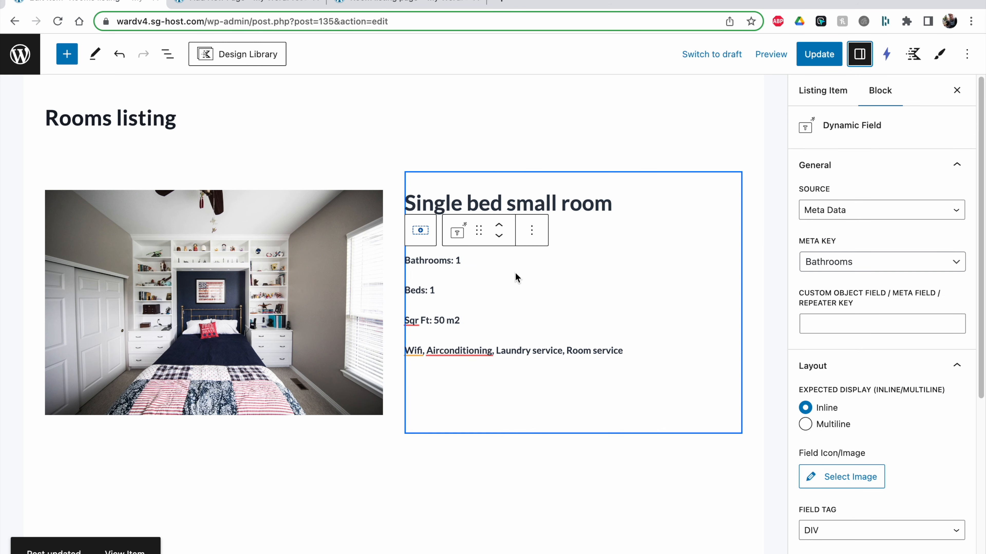
pyautogui.click(365, 3)
pyautogui.click(57, 21)
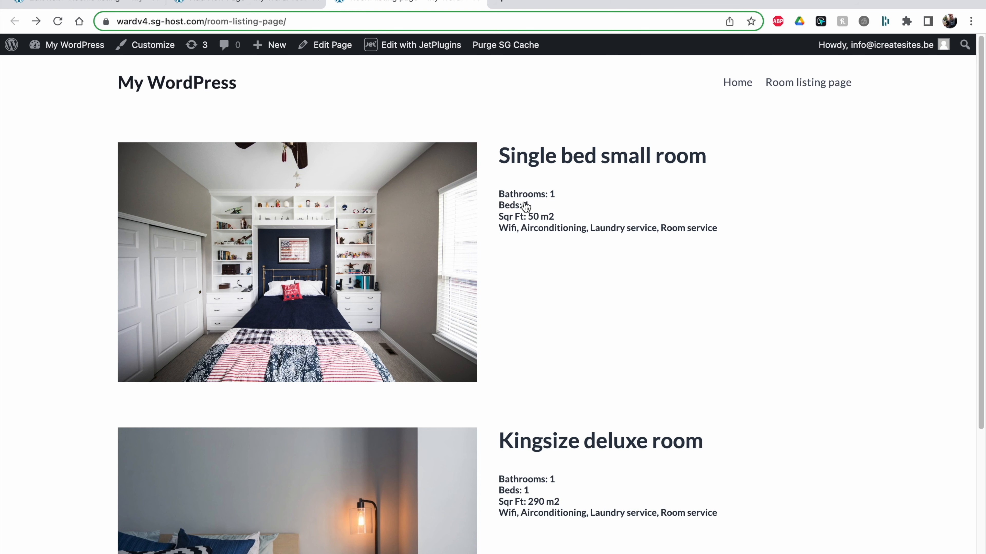
# Return to the Rooms listing item and set the Bathrooms field's text size to 17 px and font weight to 300.
pyautogui.click(96, 2)
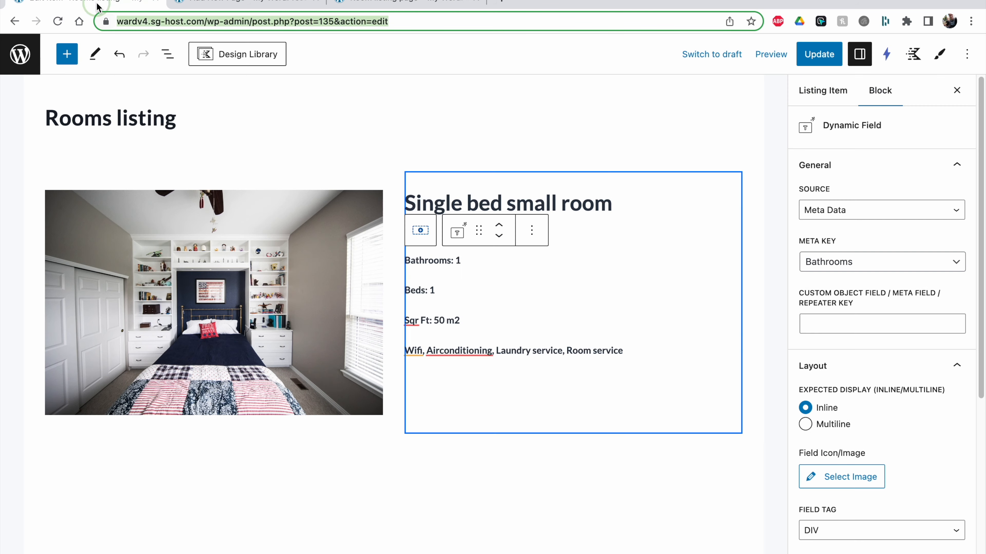
pyautogui.click(940, 56)
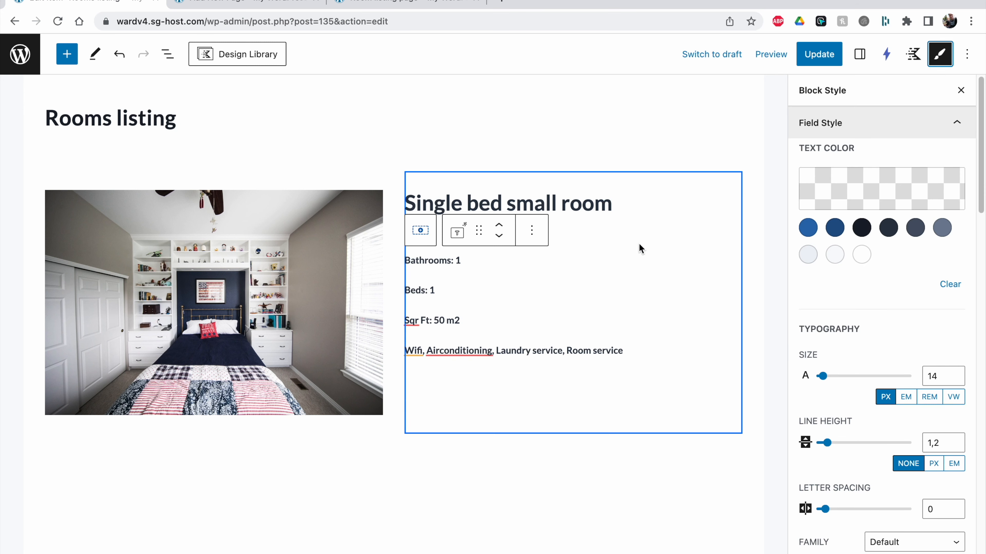
pyautogui.scroll(-1, 874, 351)
pyautogui.click(954, 353)
pyautogui.click(954, 354)
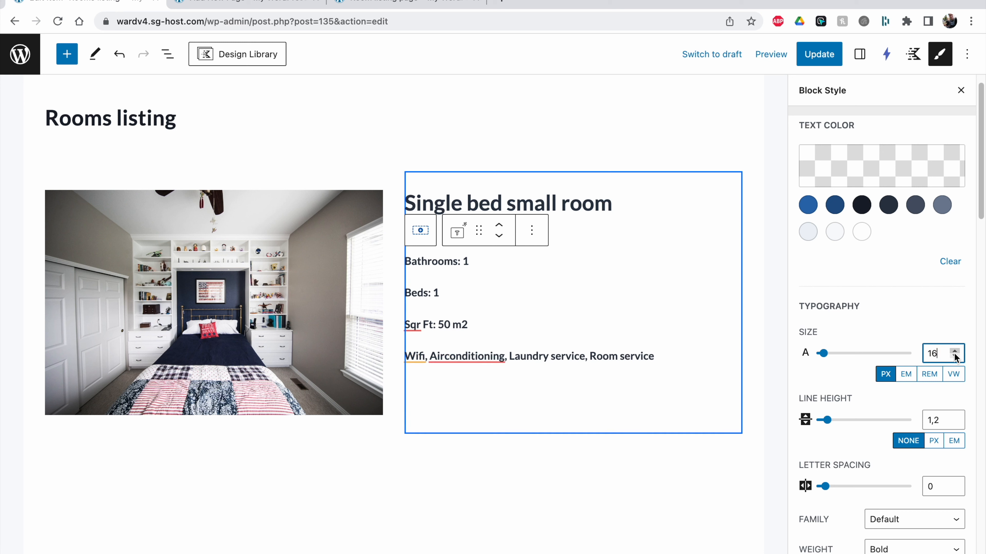
pyautogui.click(954, 354)
pyautogui.scroll(-5, 885, 323)
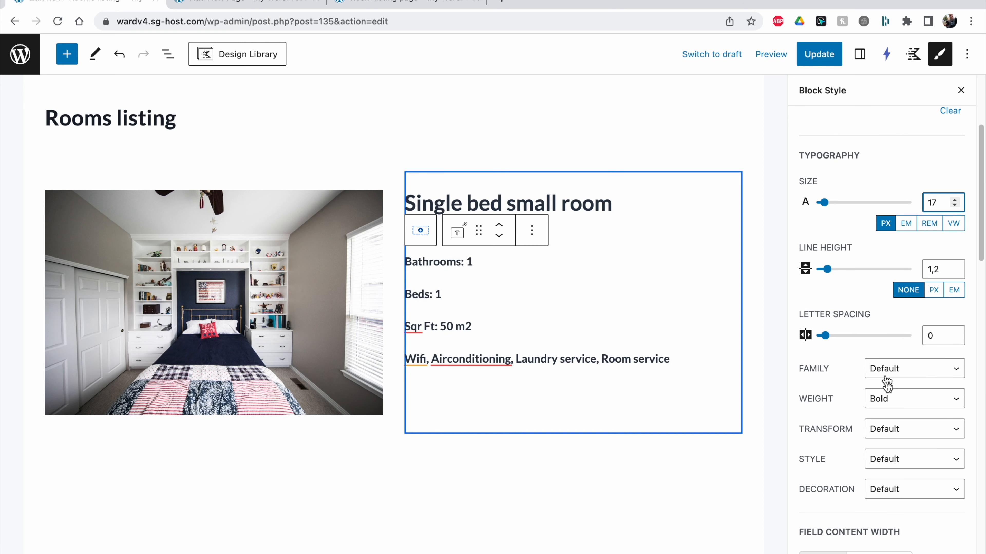
pyautogui.click(889, 400)
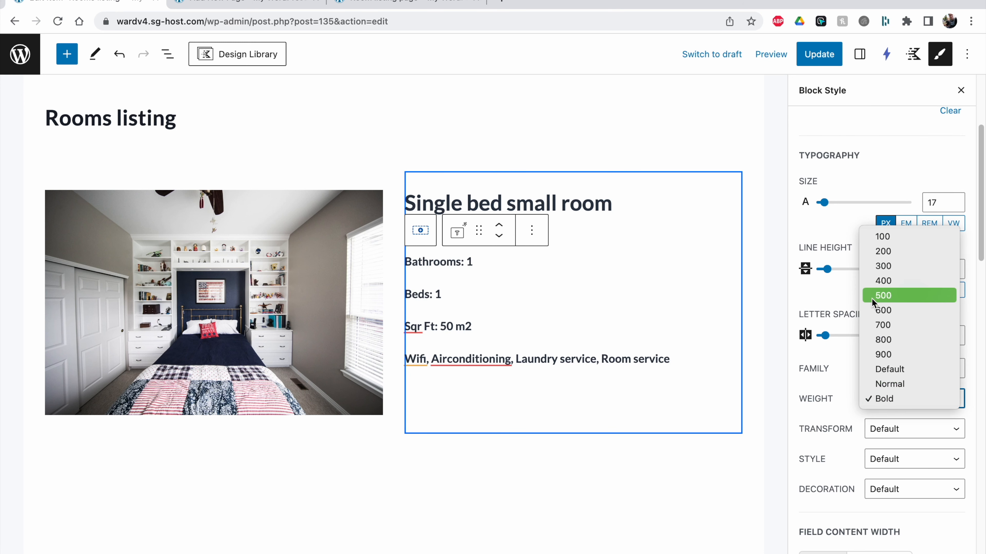
pyautogui.click(875, 268)
pyautogui.scroll(-10, 839, 396)
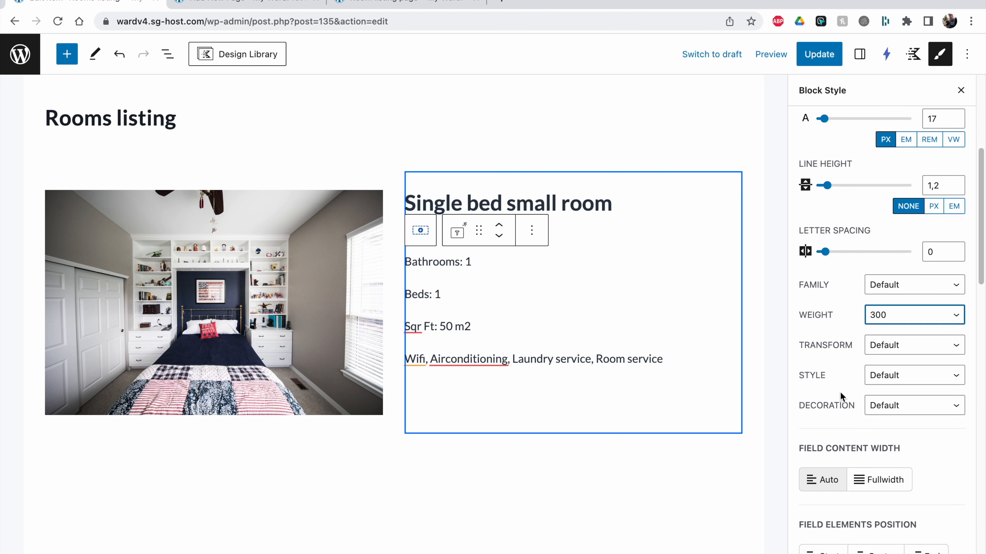
pyautogui.scroll(10, 840, 396)
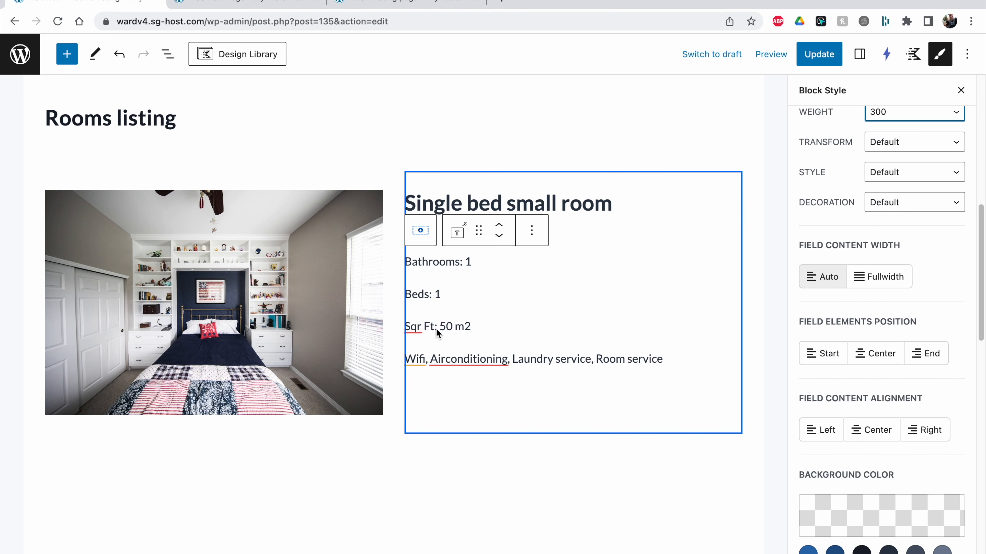
# Update the listing item and reload the live room listing page to check the resized room details.
pyautogui.click(819, 62)
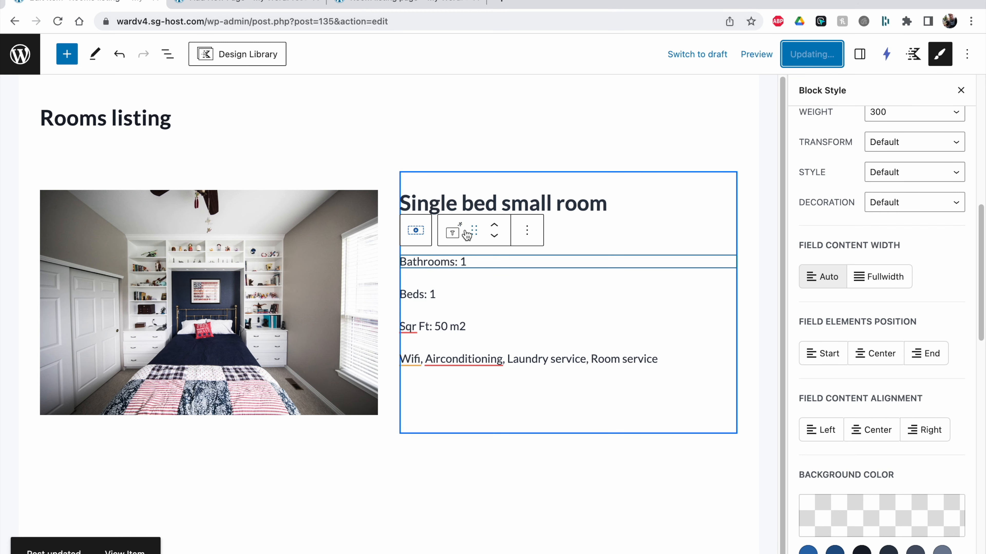
pyautogui.click(496, 195)
pyautogui.scroll(5, 908, 228)
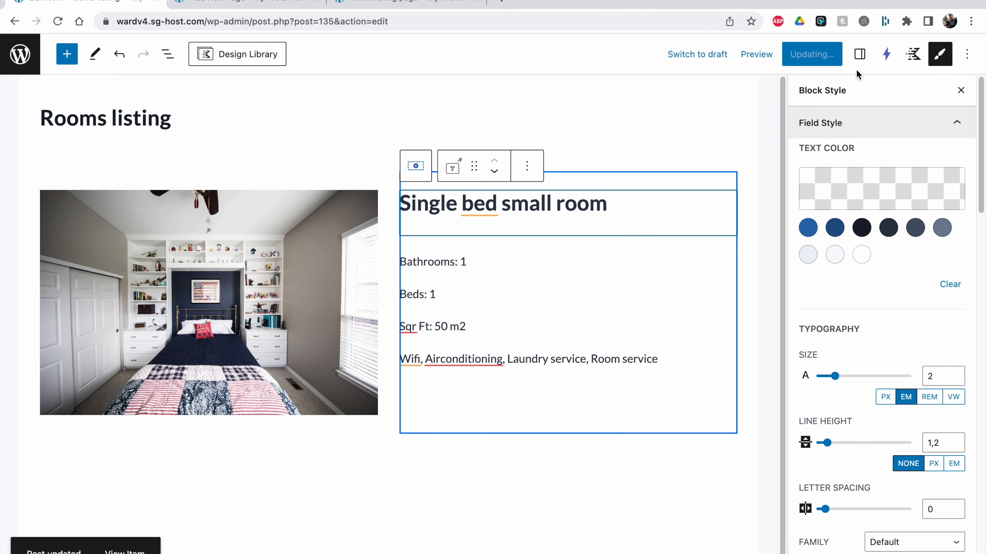
pyautogui.click(860, 54)
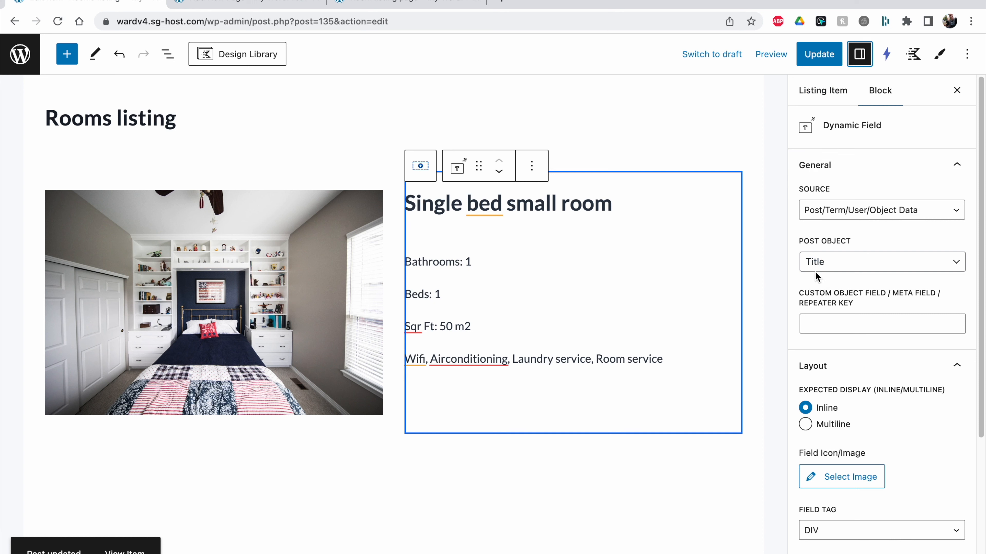
pyautogui.click(500, 265)
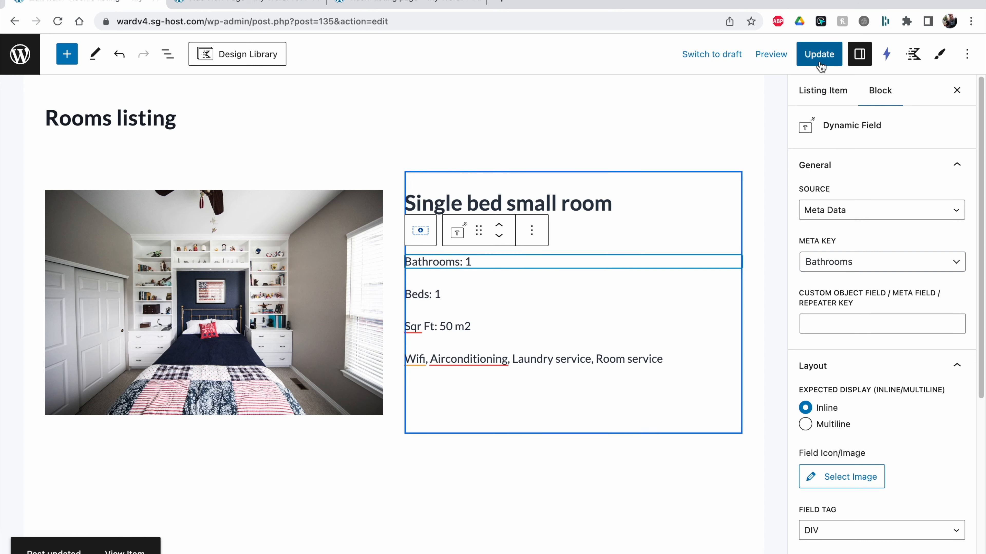
pyautogui.click(339, 3)
pyautogui.click(58, 22)
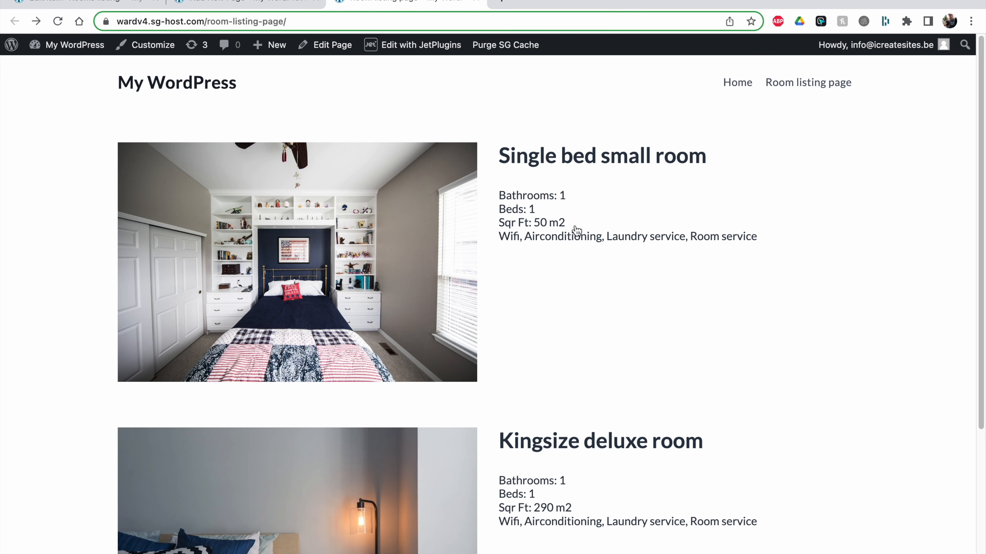
# Back in the Rooms listing item, unlink the Bathrooms field's margins and set its bottom margin to 15 px.
pyautogui.click(55, 4)
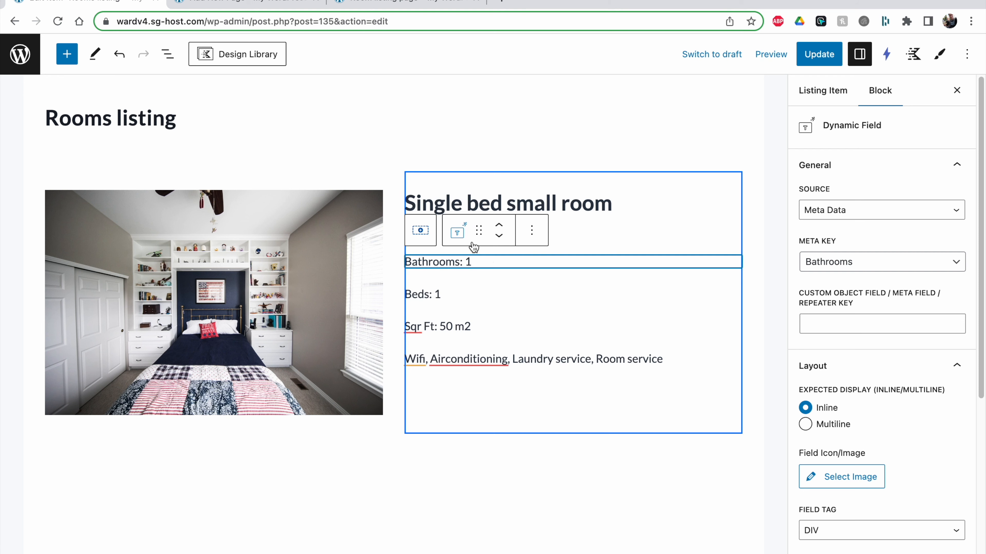
pyautogui.click(939, 54)
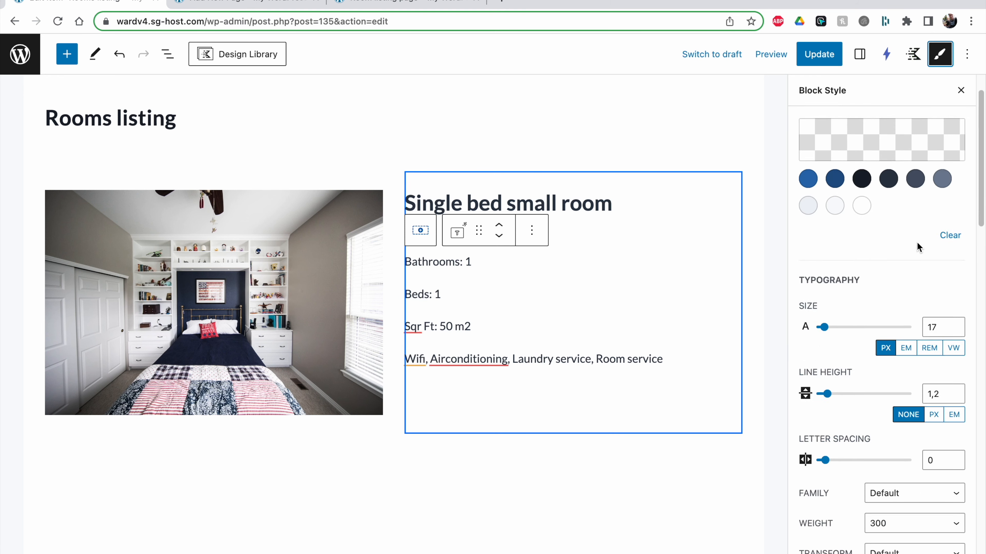
pyautogui.scroll(-10, 917, 244)
pyautogui.scroll(4, 918, 247)
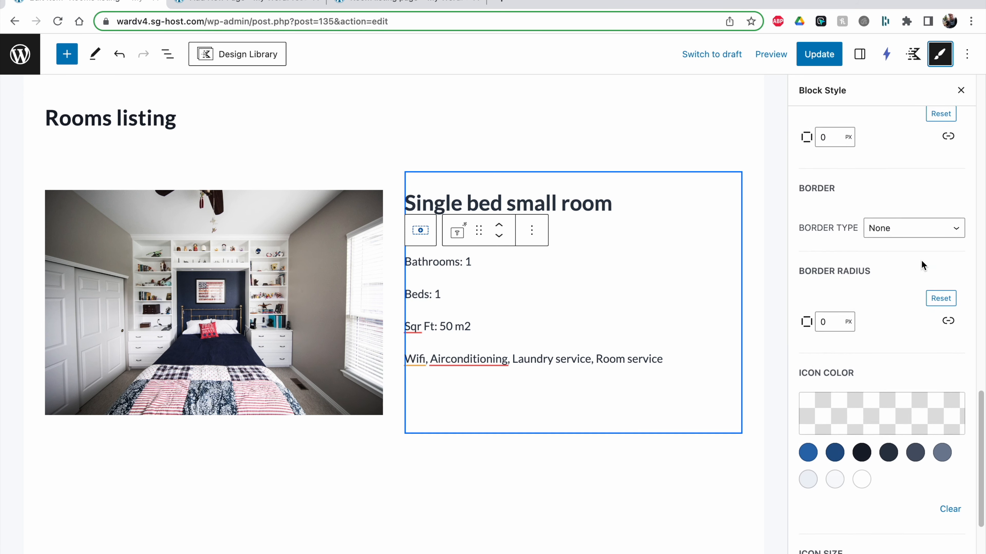
pyautogui.scroll(3, 921, 259)
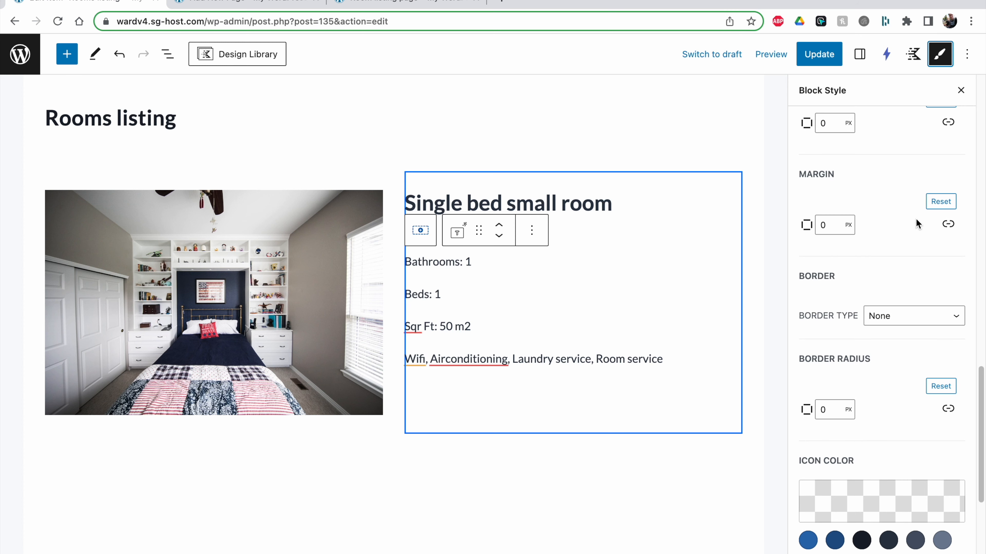
pyautogui.click(947, 223)
pyautogui.click(881, 250)
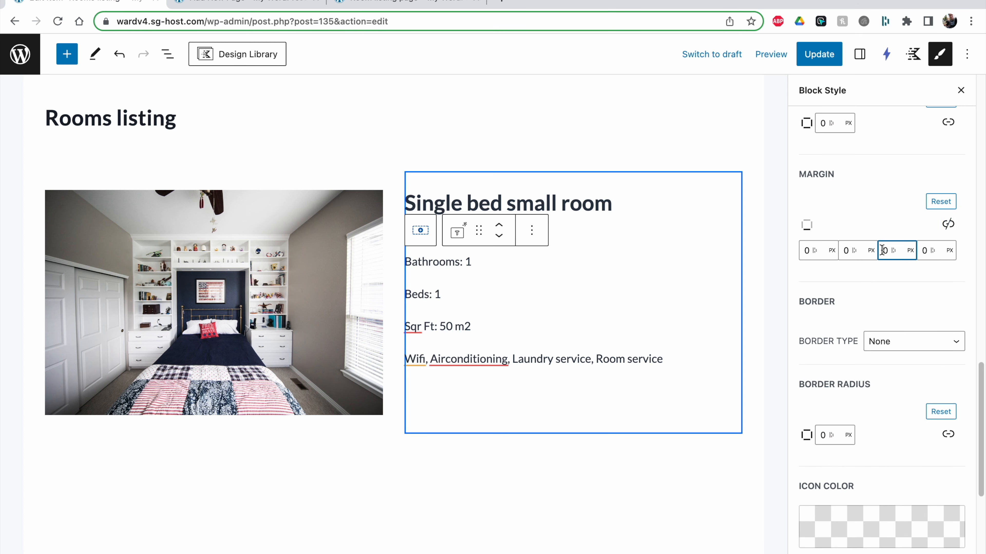
pyautogui.write('10')
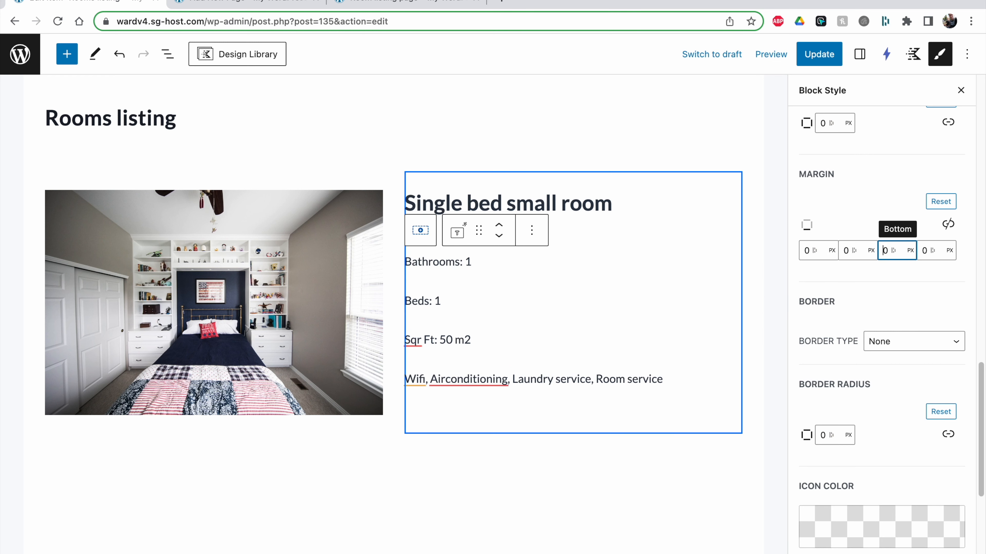
pyautogui.press('BackSpace')
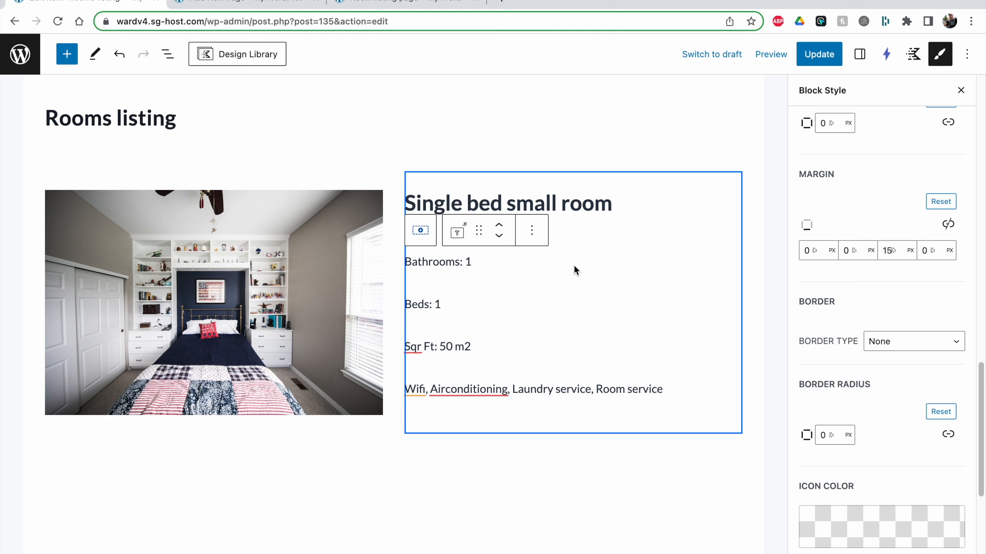
# Update the listing item, reload the live room listing page and examine the spacing between the room details and between rooms.
pyautogui.click(815, 58)
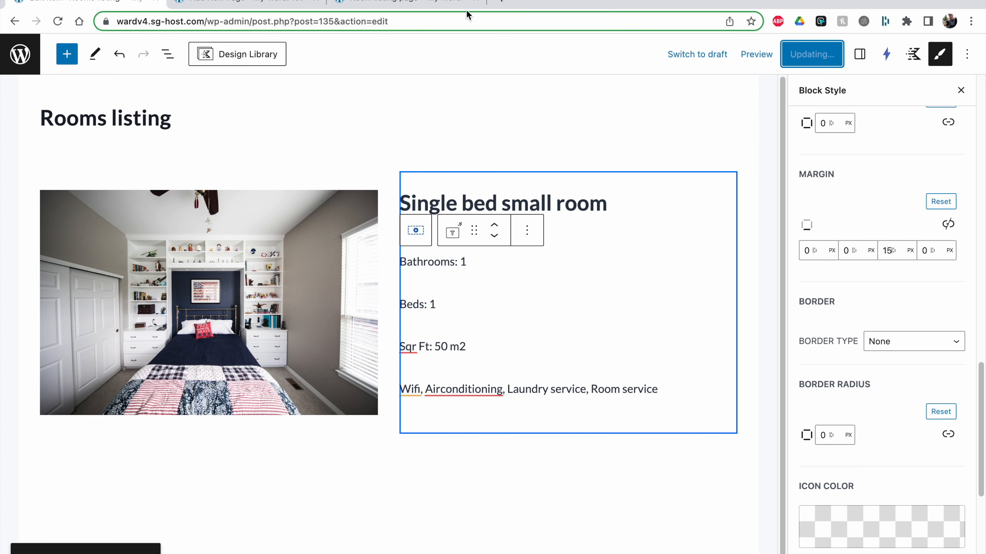
pyautogui.click(404, 3)
pyautogui.click(65, 22)
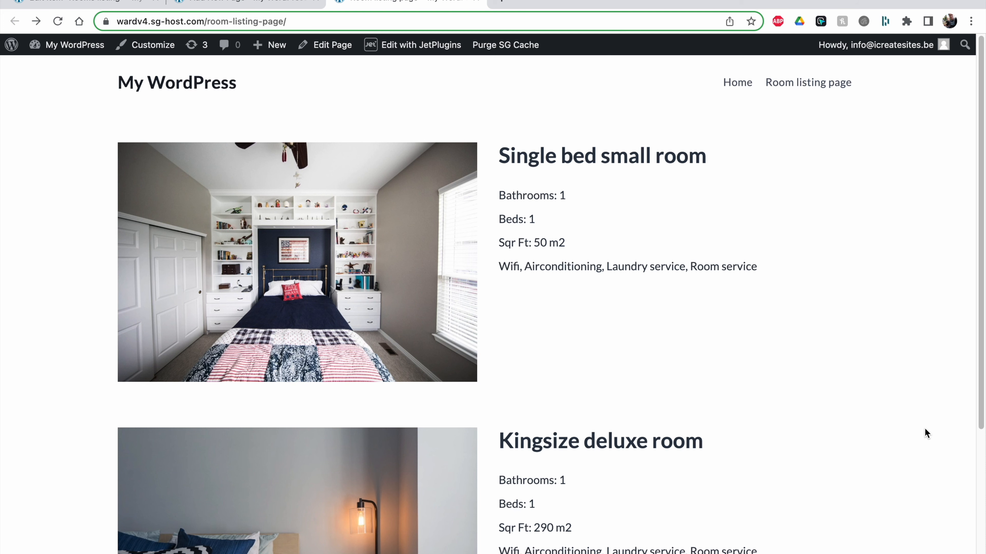
pyautogui.scroll(-3, 924, 420)
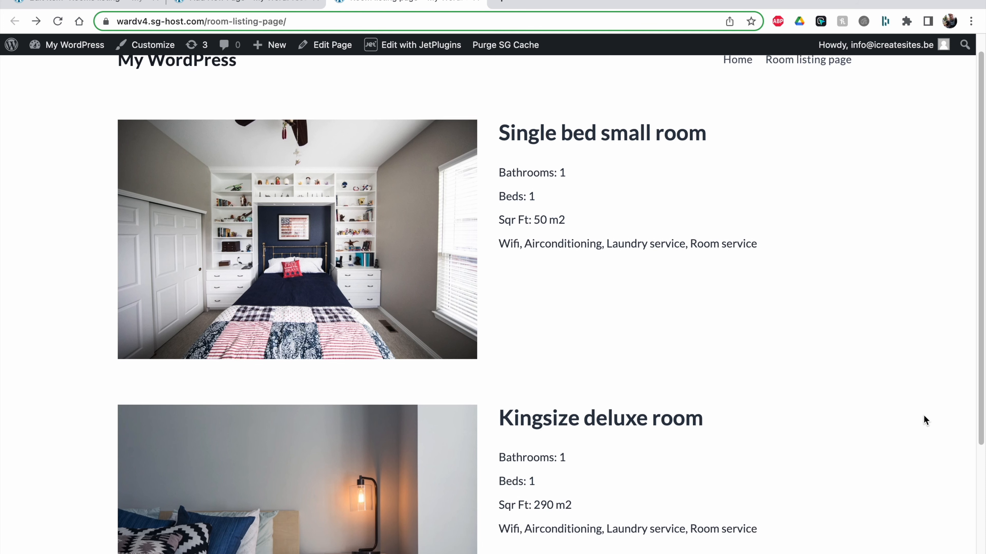
pyautogui.scroll(3, 924, 419)
pyautogui.scroll(-1, 925, 420)
pyautogui.scroll(1, 926, 420)
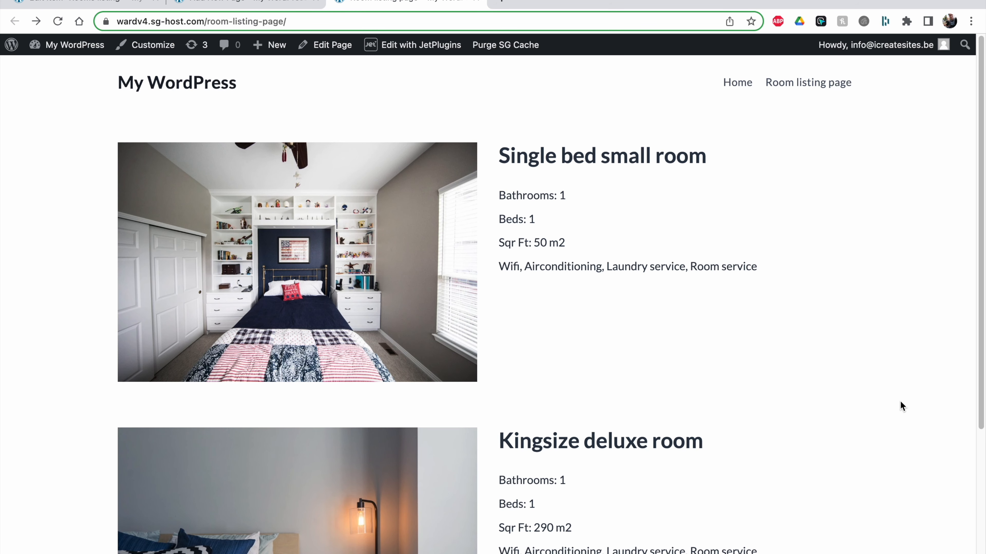
pyautogui.scroll(-2, 682, 395)
pyautogui.scroll(2, 493, 371)
# Return to the Rooms listing item and set the whole Row Layout's bottom margin to LG.
pyautogui.click(97, 2)
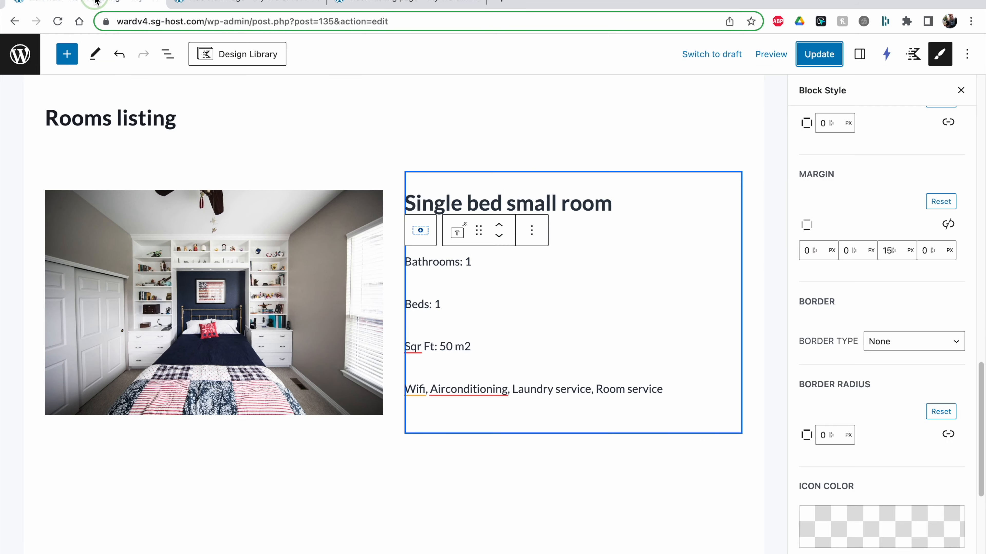
pyautogui.click(167, 54)
pyautogui.click(66, 125)
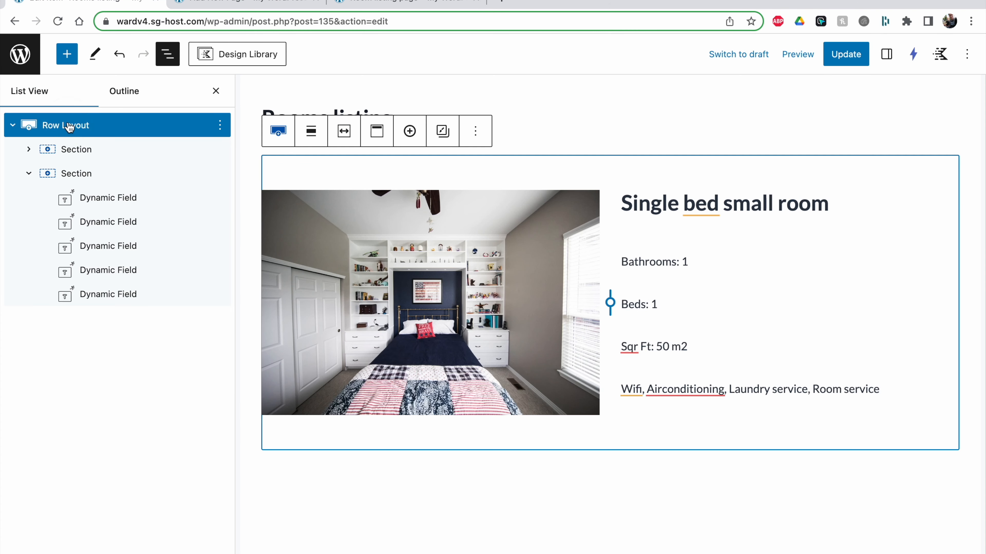
pyautogui.click(887, 54)
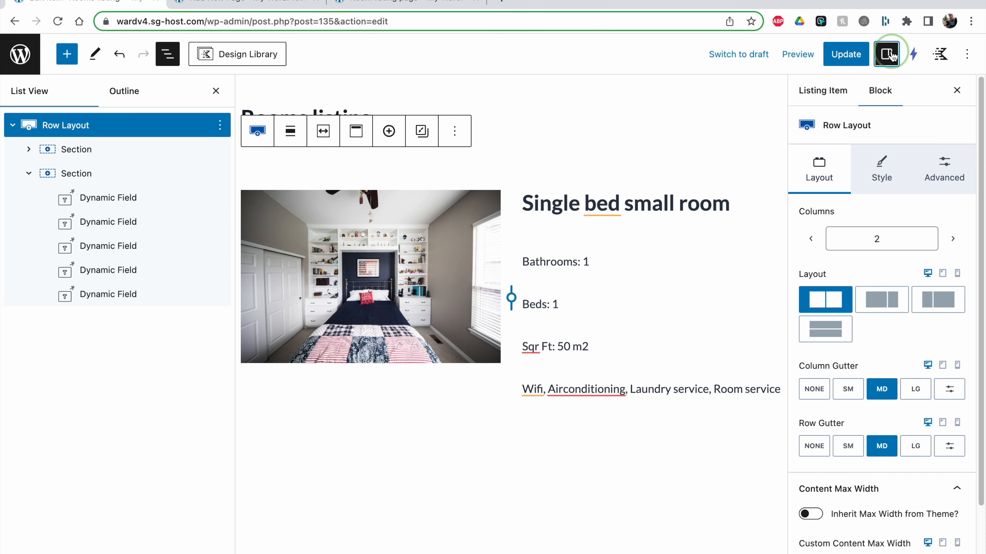
pyautogui.click(943, 178)
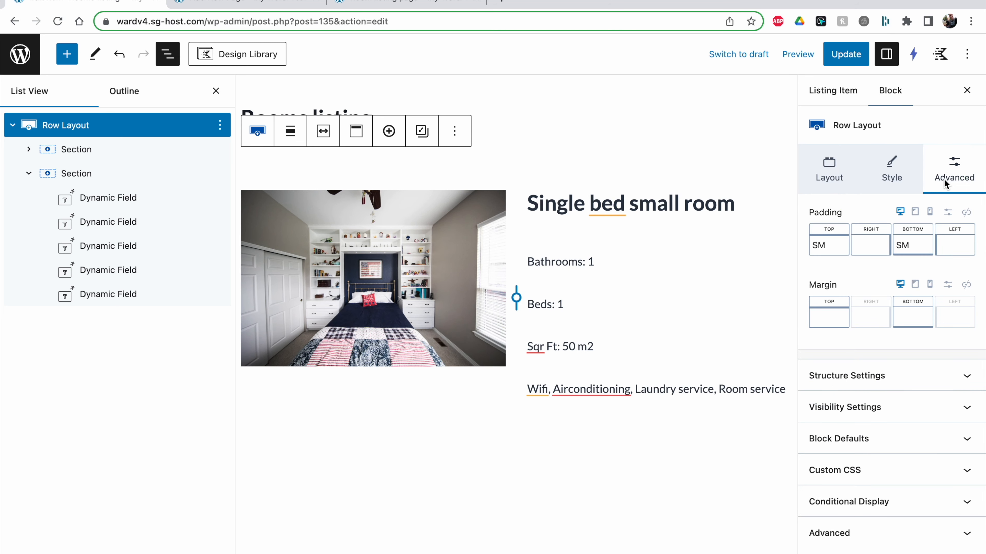
pyautogui.click(913, 315)
pyautogui.moveTo(759, 375); pyautogui.dragTo(823, 376)
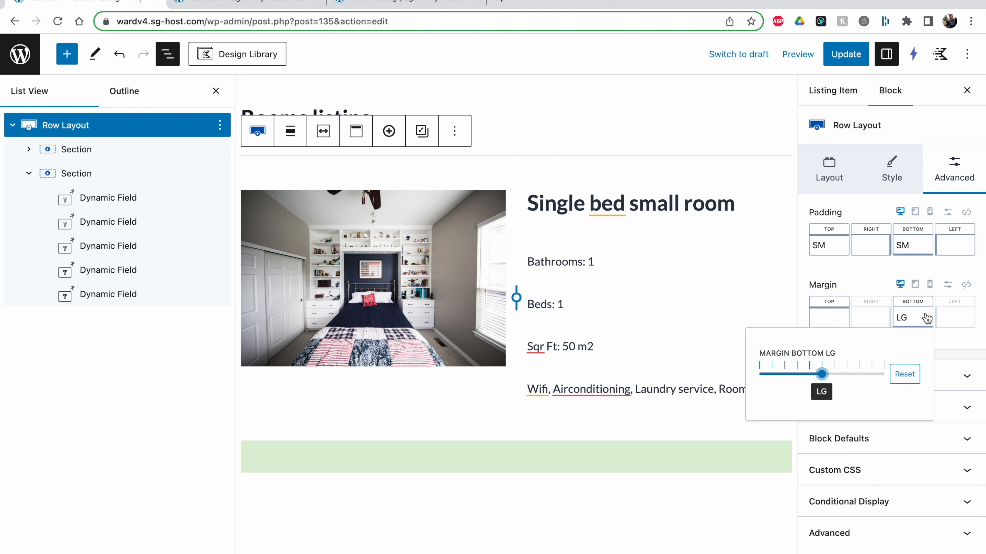
# Set the Row Layout's bottom margin to XL, update the listing item and check the room spacing on the reloaded live page.
pyautogui.moveTo(821, 374); pyautogui.dragTo(834, 374)
pyautogui.click(844, 57)
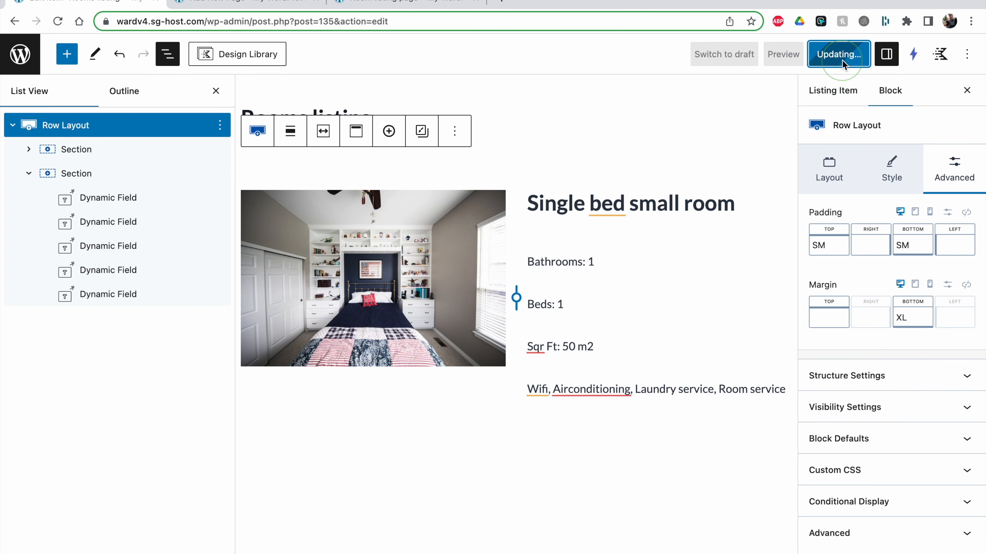
pyautogui.click(420, 1)
pyautogui.click(57, 21)
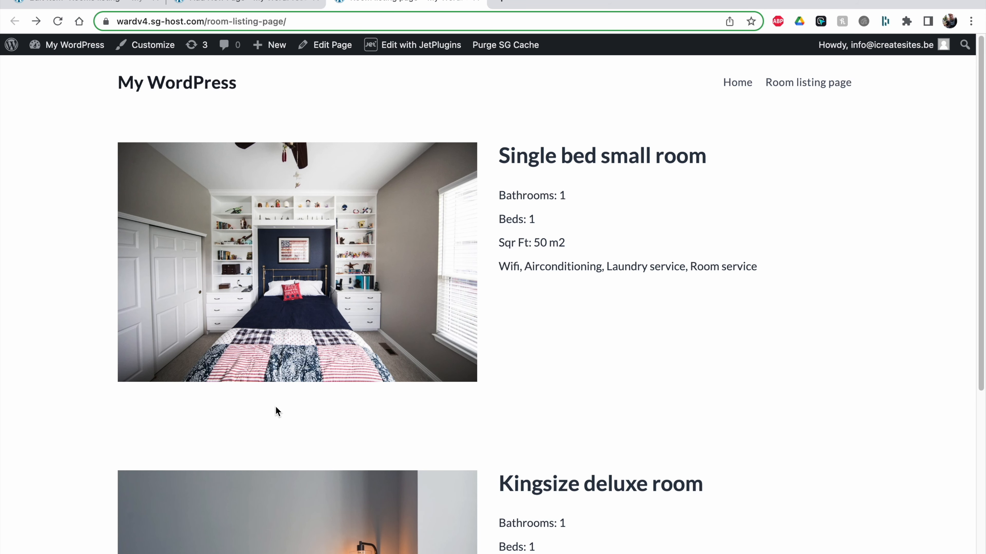
pyautogui.scroll(-8, 620, 421)
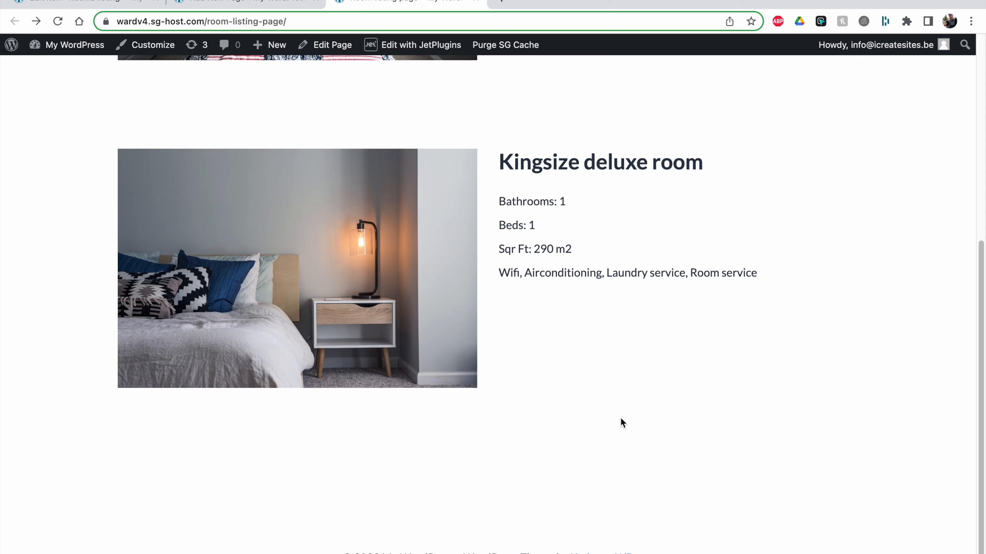
pyautogui.scroll(9, 620, 421)
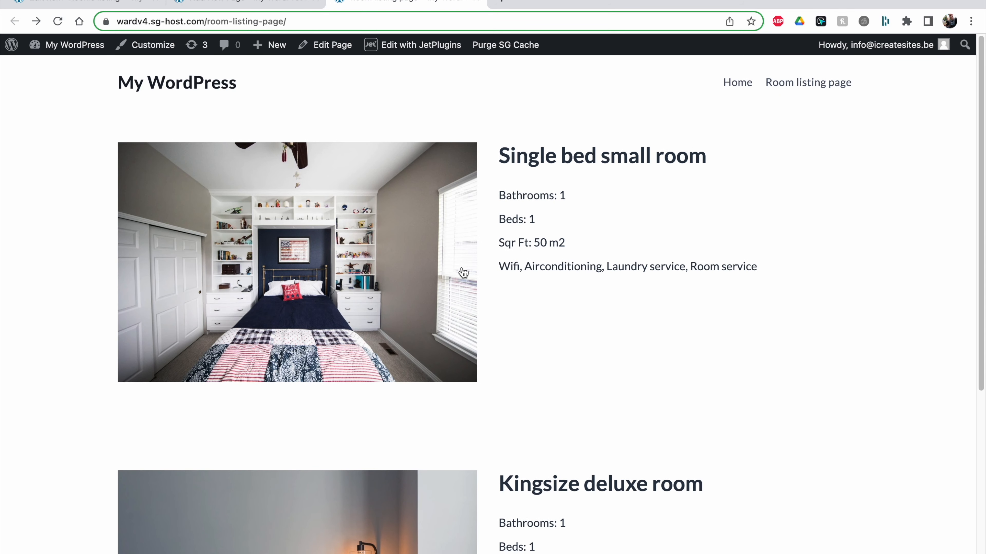
# In the Room listing page editor, insert a Row Layout block above the Listing Grid.
pyautogui.click(224, 3)
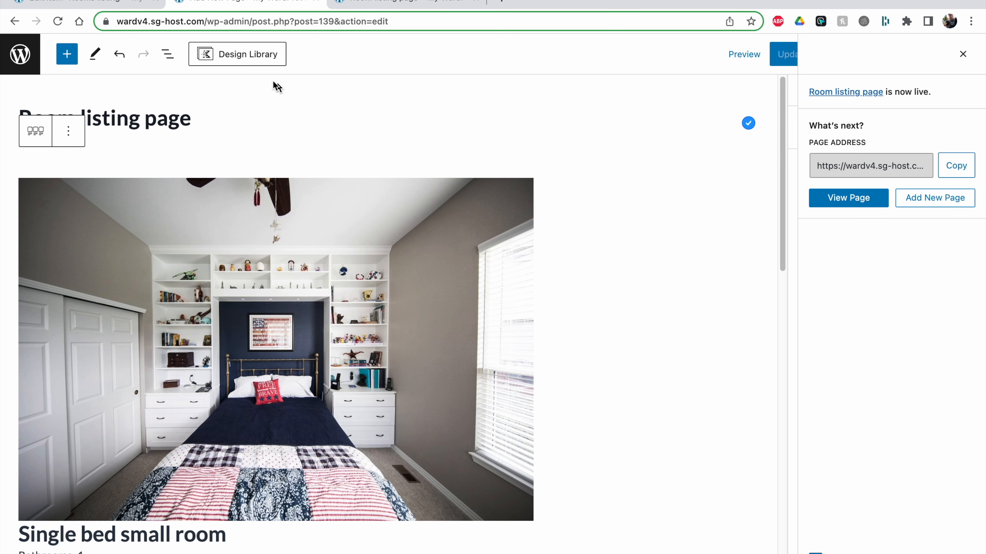
pyautogui.scroll(-2, 279, 177)
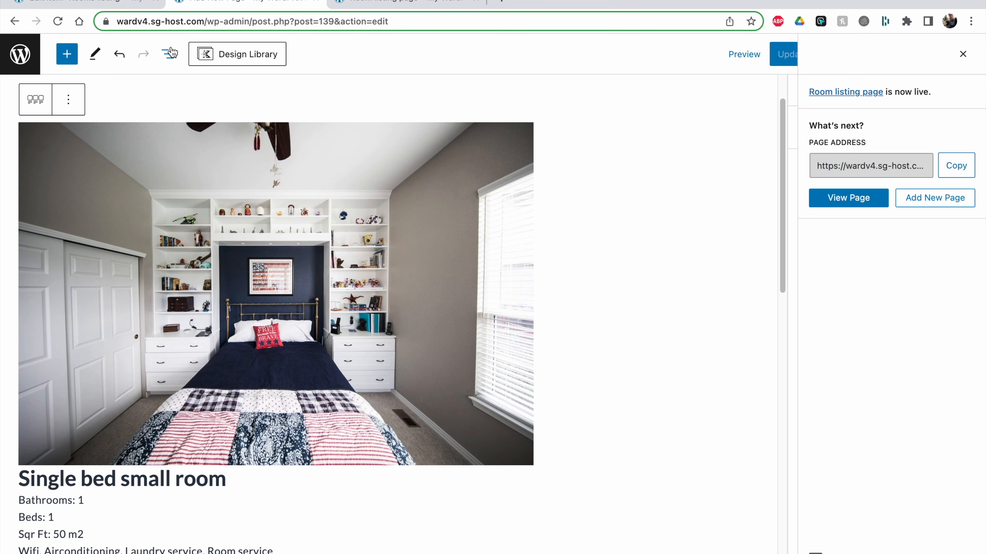
pyautogui.scroll(2, 205, 181)
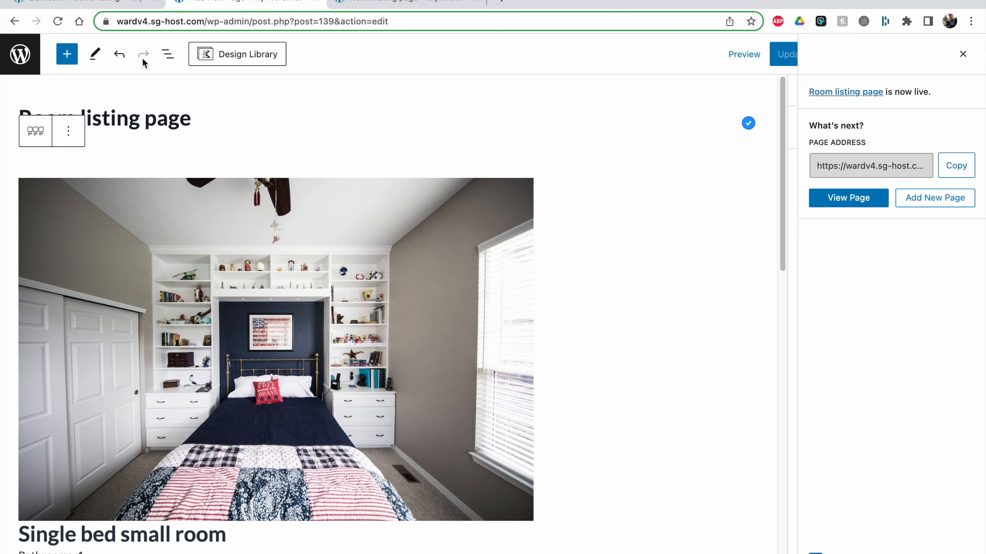
pyautogui.click(168, 56)
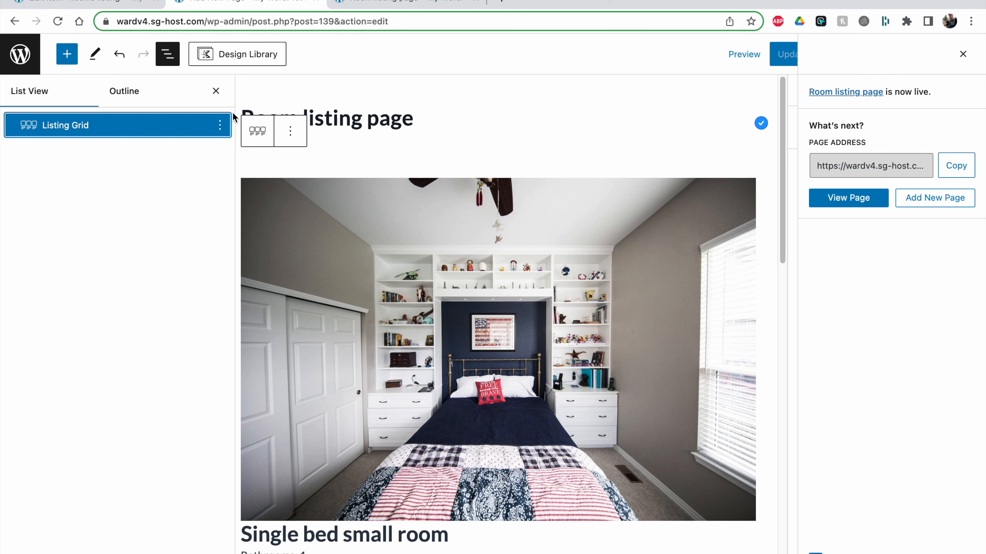
pyautogui.click(220, 125)
pyautogui.click(248, 209)
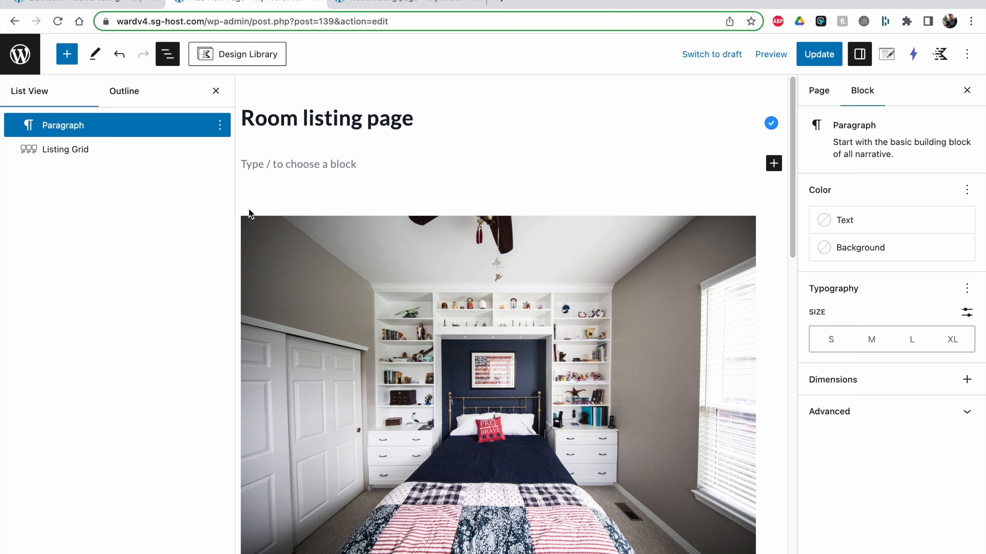
pyautogui.write('/ro')
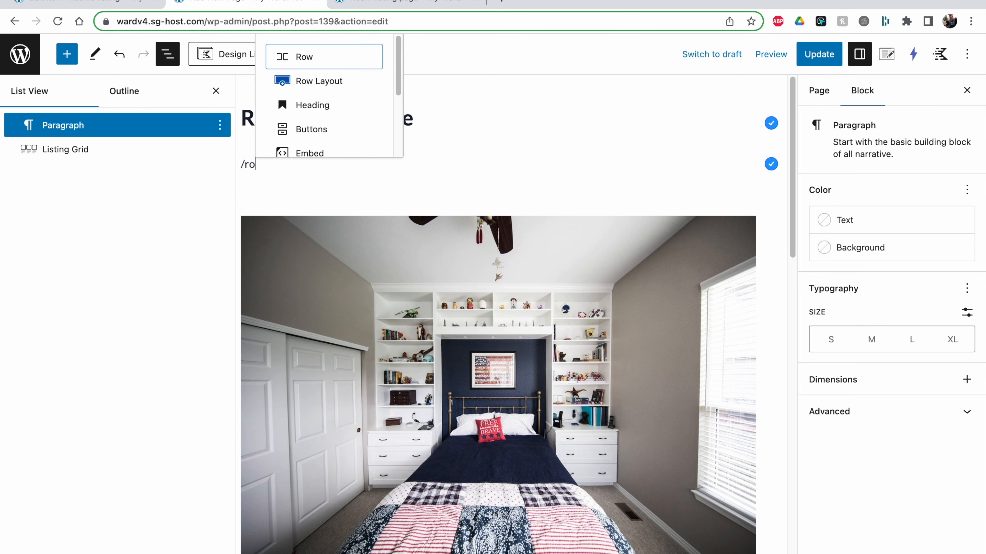
pyautogui.write('w')
pyautogui.click(315, 87)
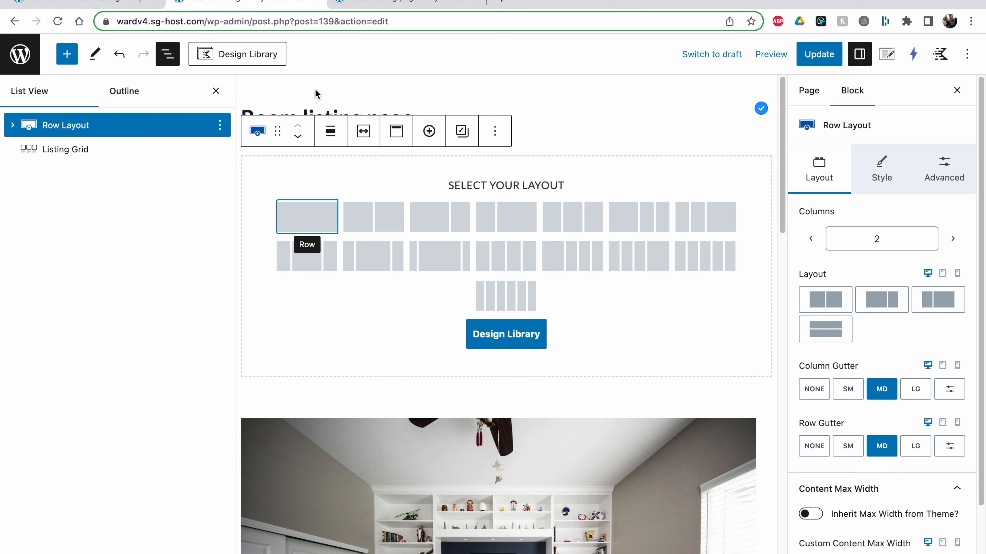
# Reduce the Row Layout to one column and move the Listing Grid into its section.
pyautogui.click(57, 151)
pyautogui.click(12, 125)
pyautogui.moveTo(57, 197); pyautogui.dragTo(77, 136)
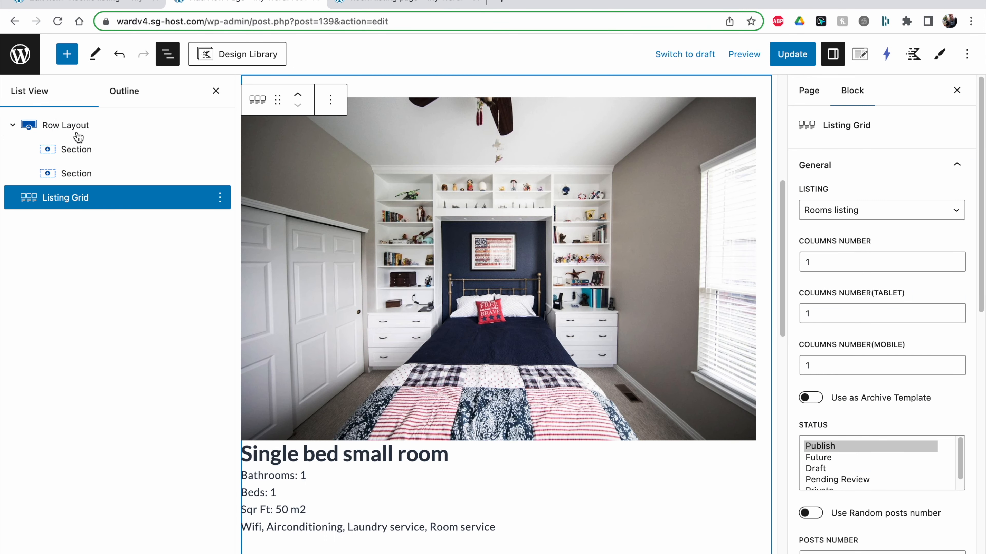
pyautogui.click(89, 134)
pyautogui.click(808, 243)
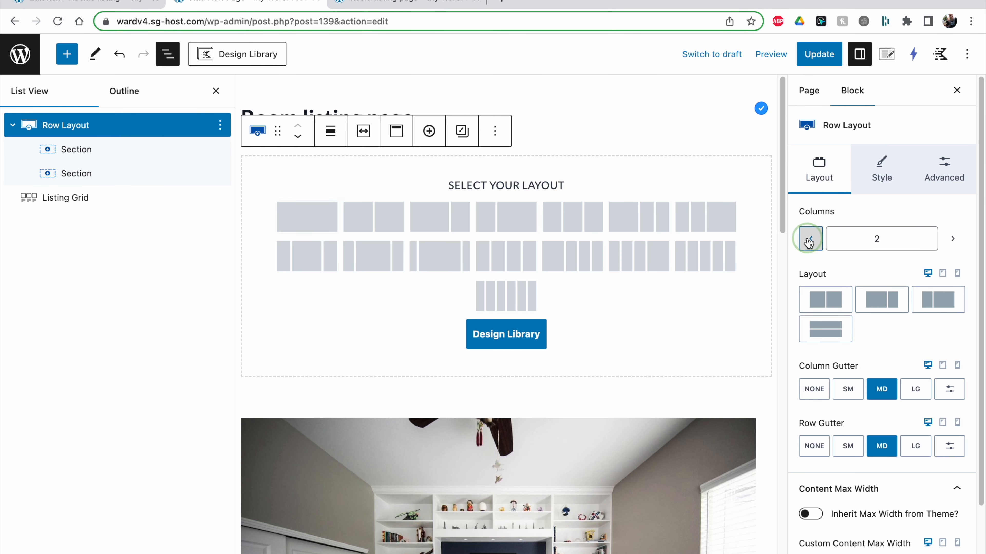
pyautogui.moveTo(88, 176); pyautogui.dragTo(458, 195)
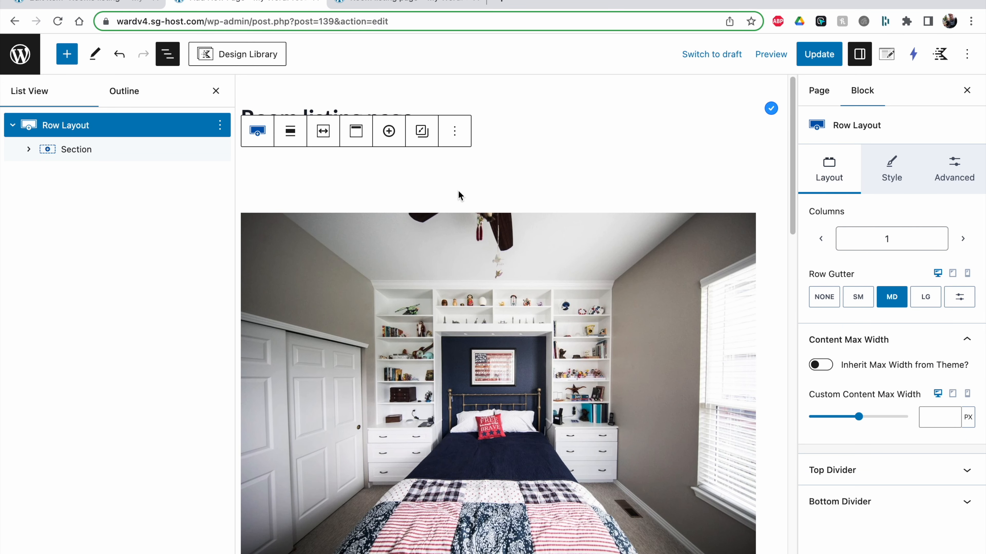
# Set the Row Layout's custom content max width to 800 px, then update the page and reload the live room listing page.
pyautogui.click(935, 416)
pyautogui.write('800')
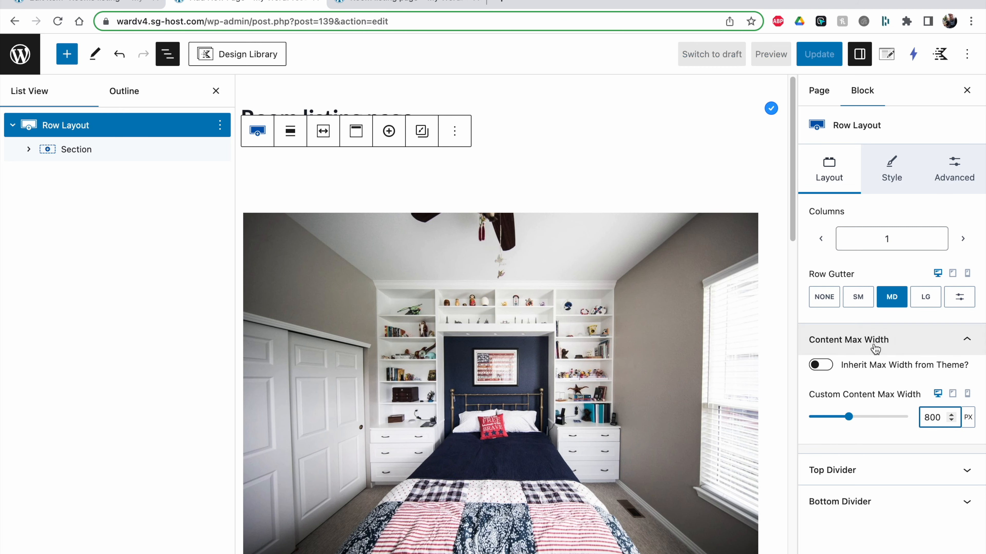
pyautogui.click(819, 56)
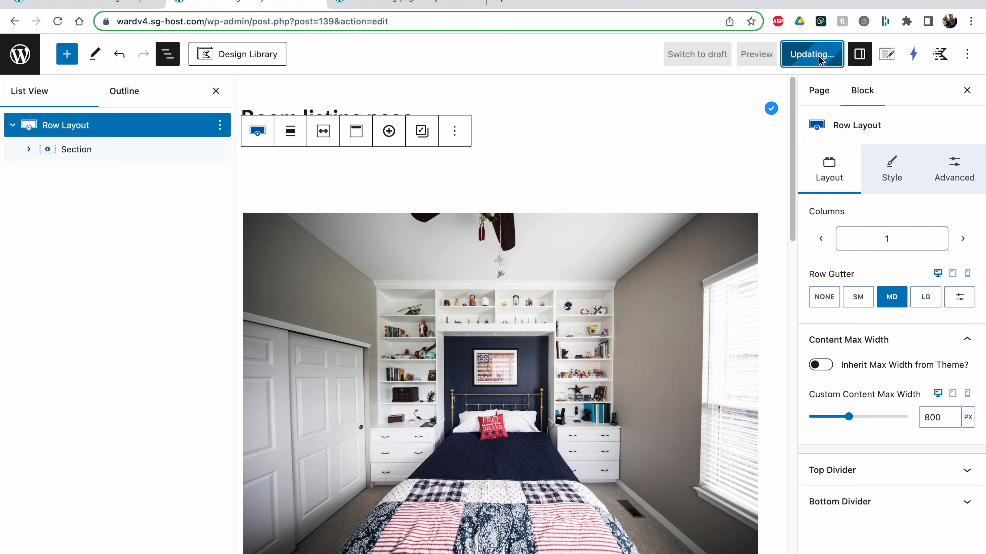
pyautogui.click(410, 8)
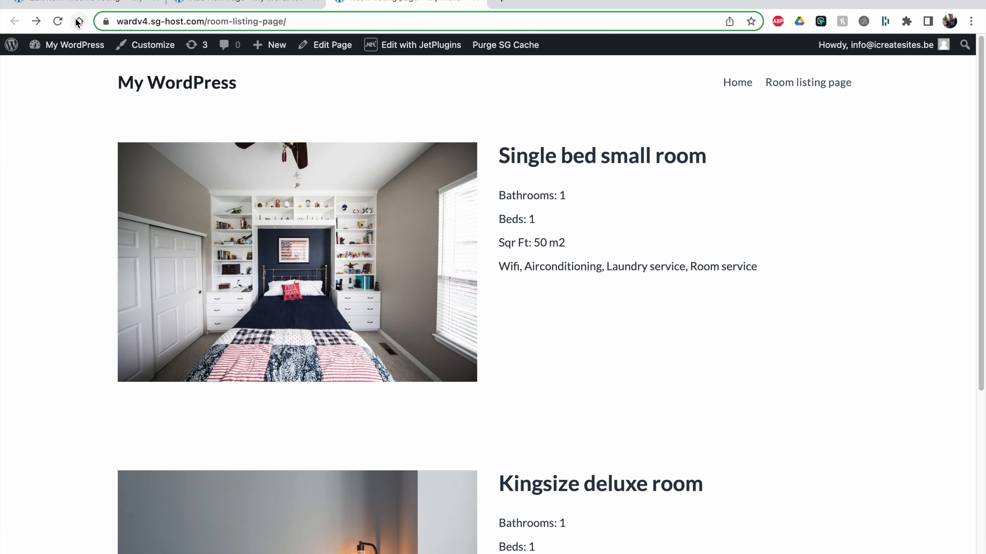
pyautogui.click(58, 21)
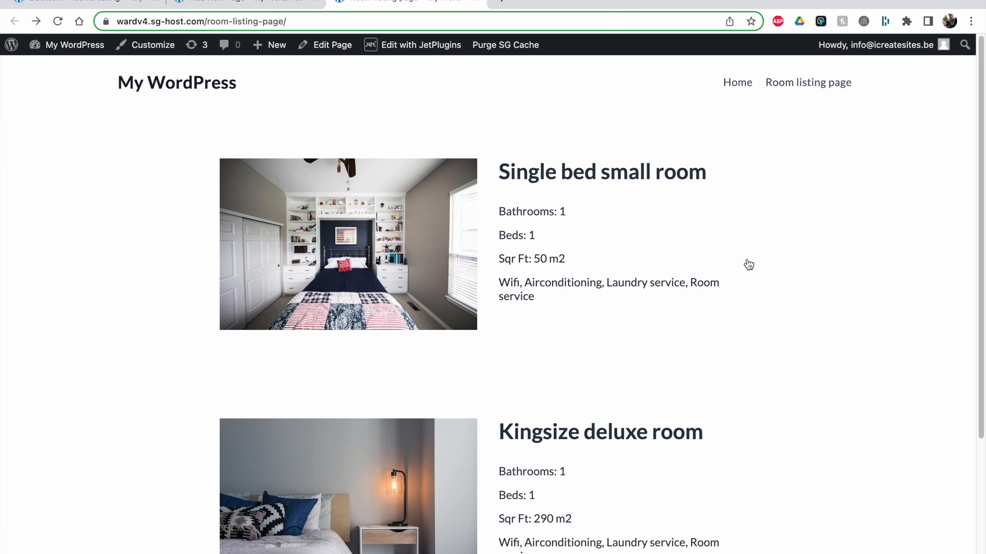
# Examine the live room listing page in the responsive device preview at widths including 768, 1440 and 2560 px.
pyautogui.rightClick(692, 251)
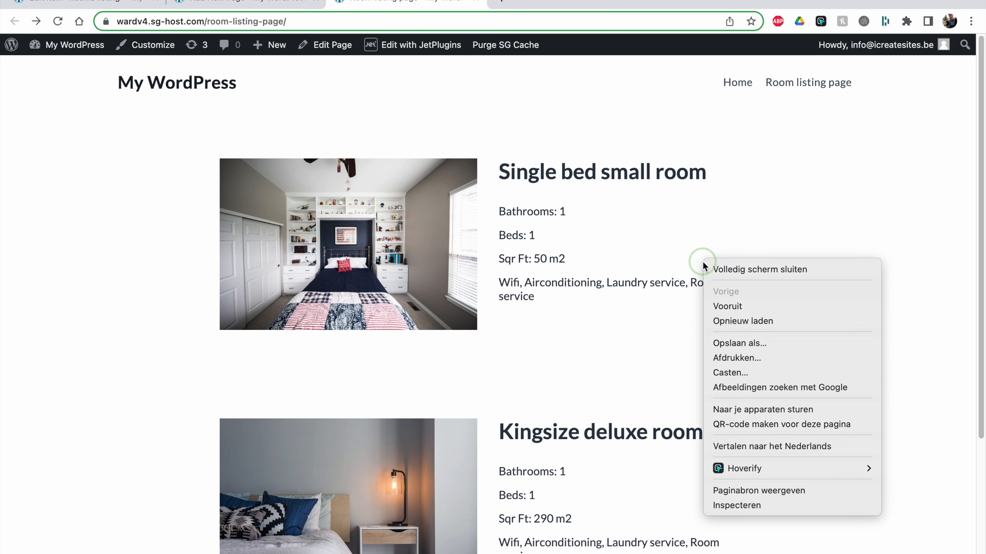
pyautogui.click(753, 507)
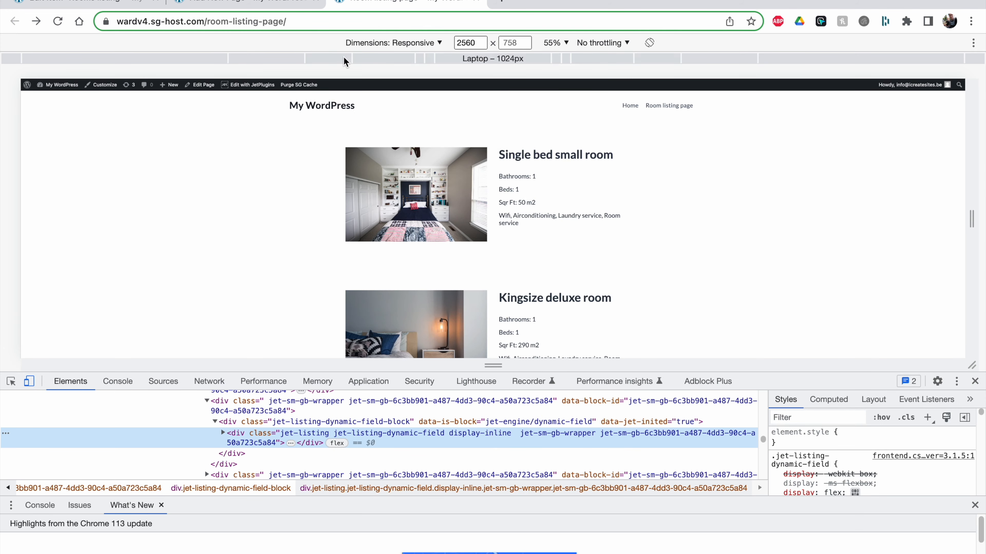
pyautogui.click(348, 58)
pyautogui.click(275, 58)
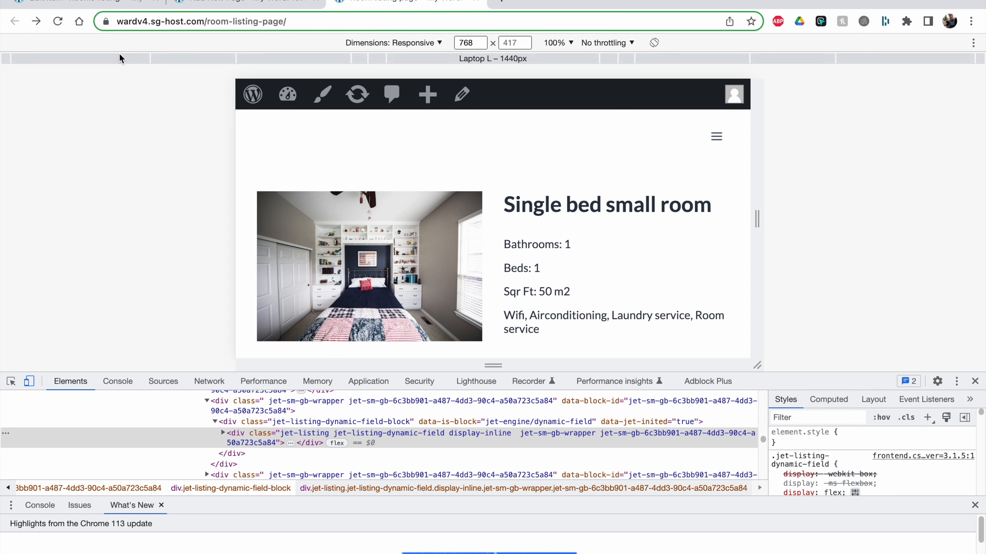
pyautogui.click(153, 56)
pyautogui.click(96, 56)
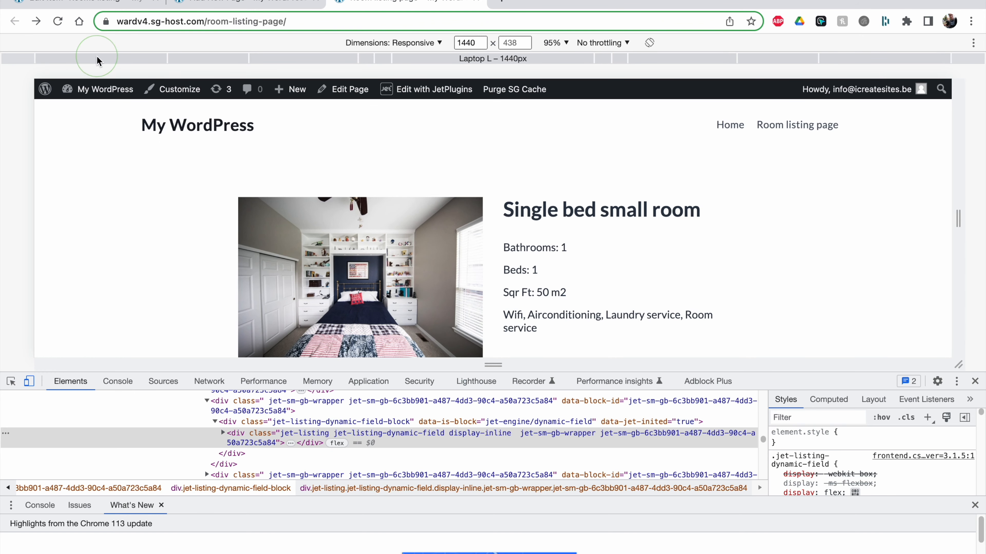
pyautogui.click(20, 58)
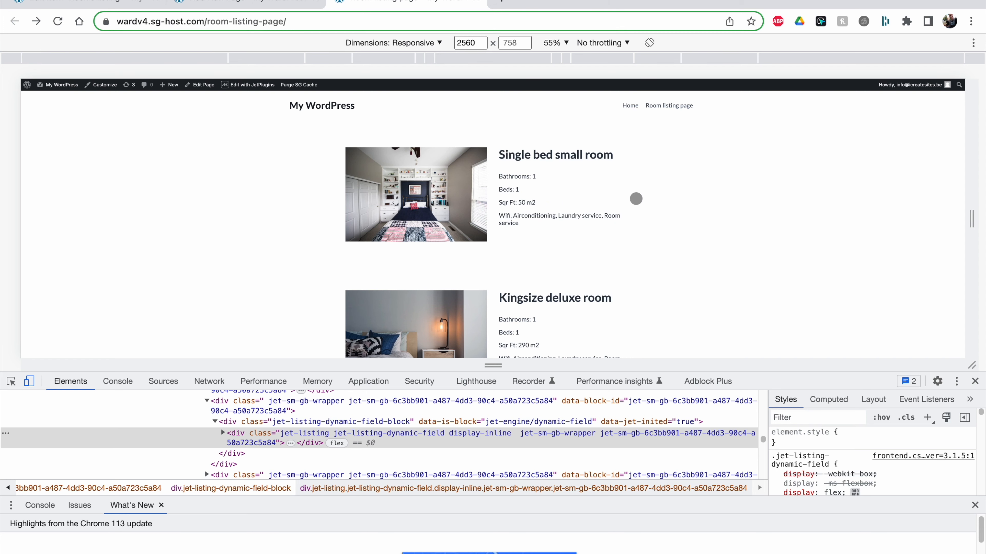
pyautogui.click(975, 381)
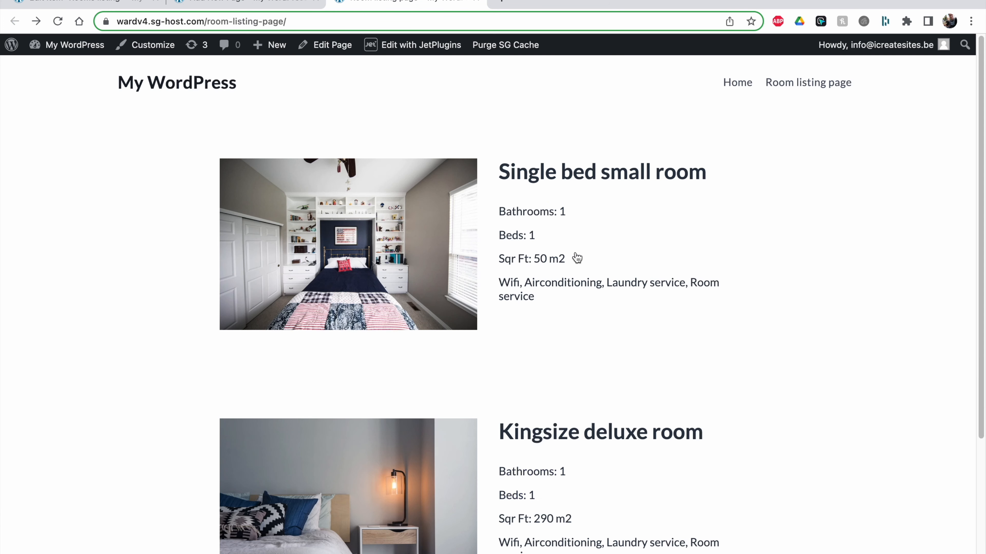
# Return to the Rooms listing item and set the Row Layout's column gutter to LG.
pyautogui.click(264, 1)
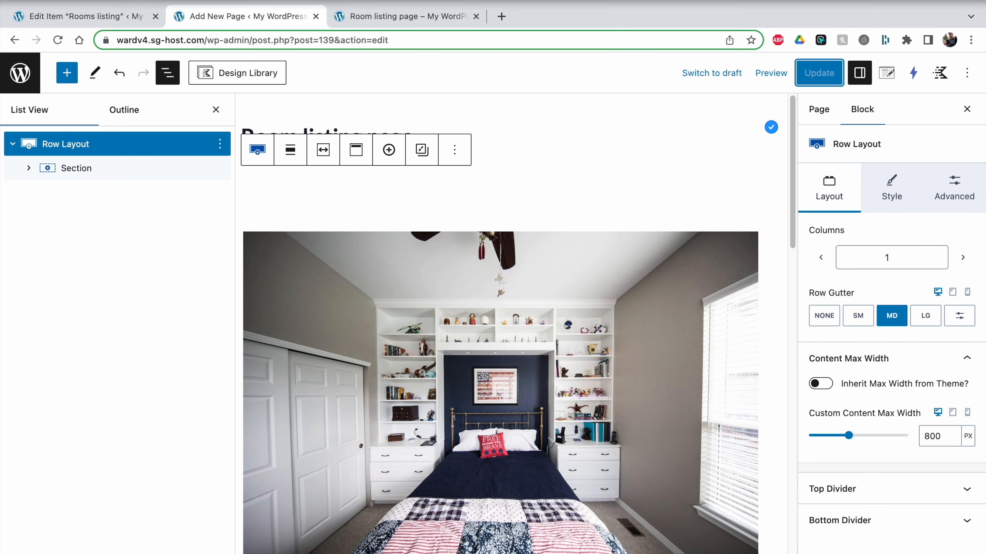
pyautogui.click(97, 3)
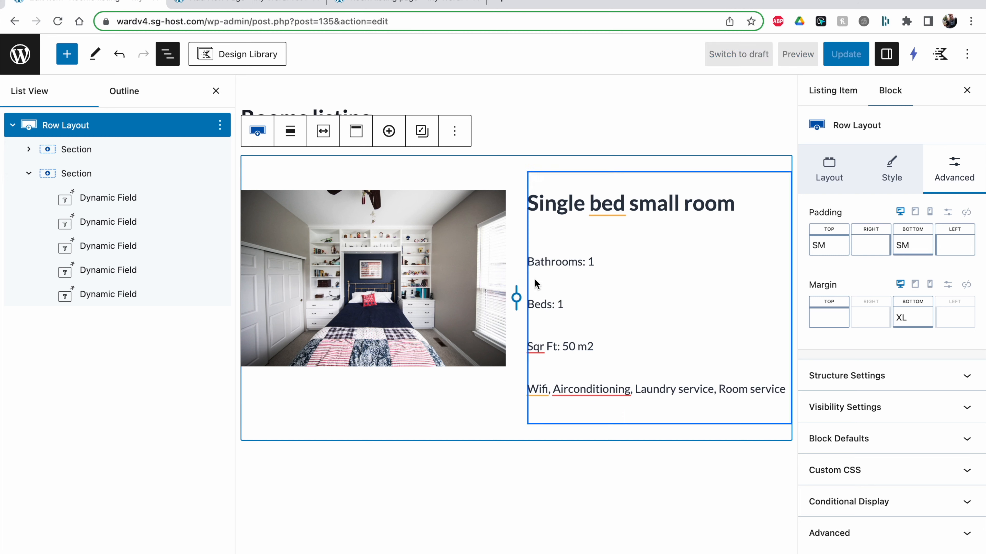
pyautogui.click(821, 166)
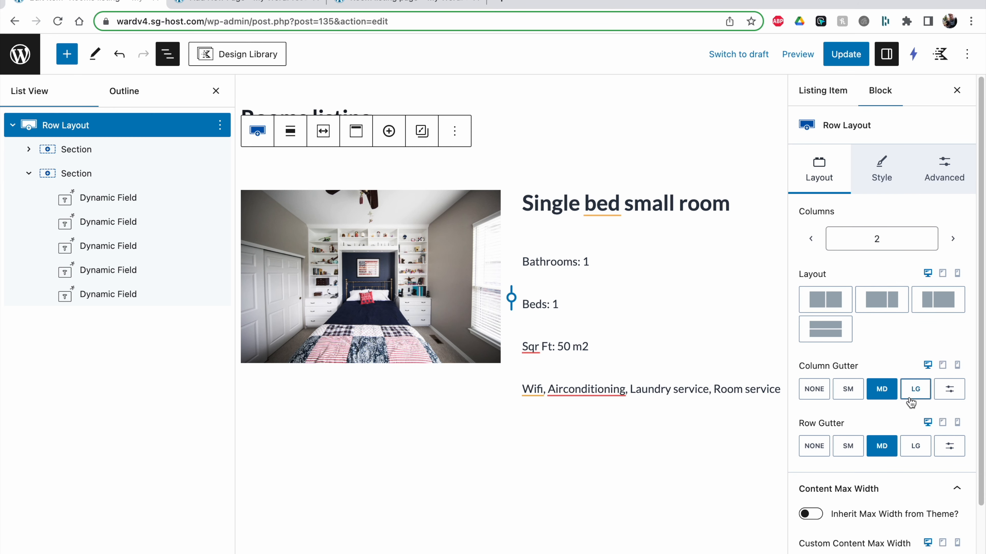
pyautogui.click(915, 390)
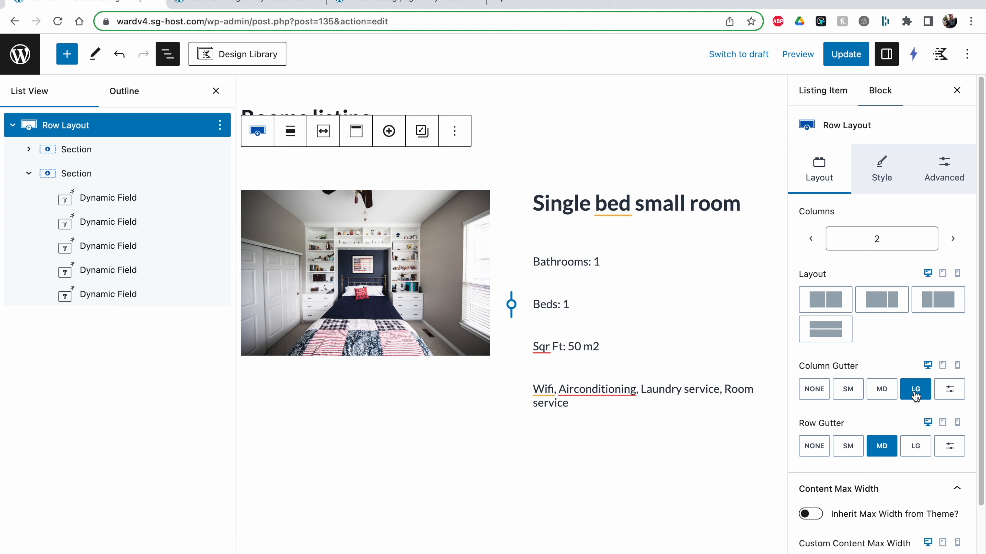
# Update the listing item, reload the live room listing page and examine the gap between the images and room details.
pyautogui.click(845, 54)
pyautogui.click(420, 6)
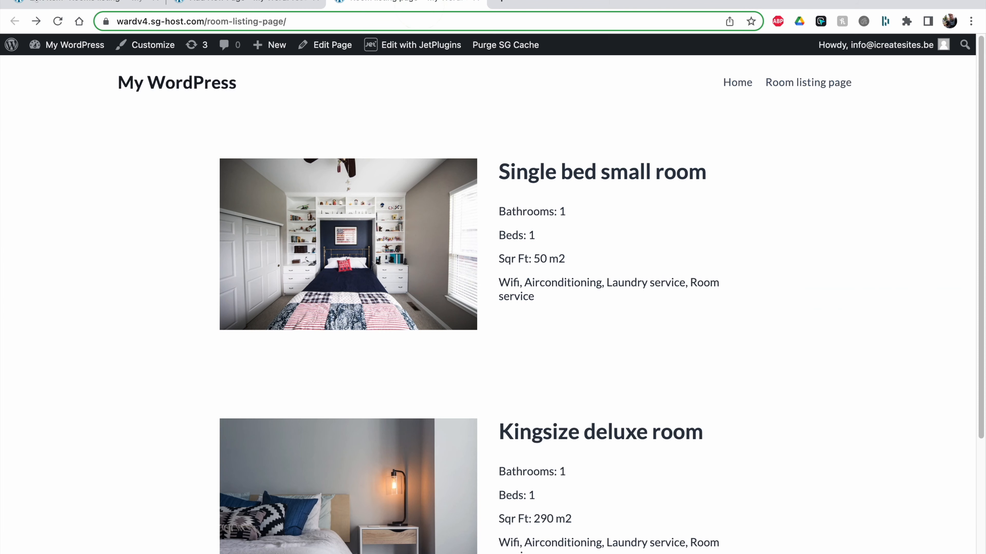
pyautogui.click(58, 21)
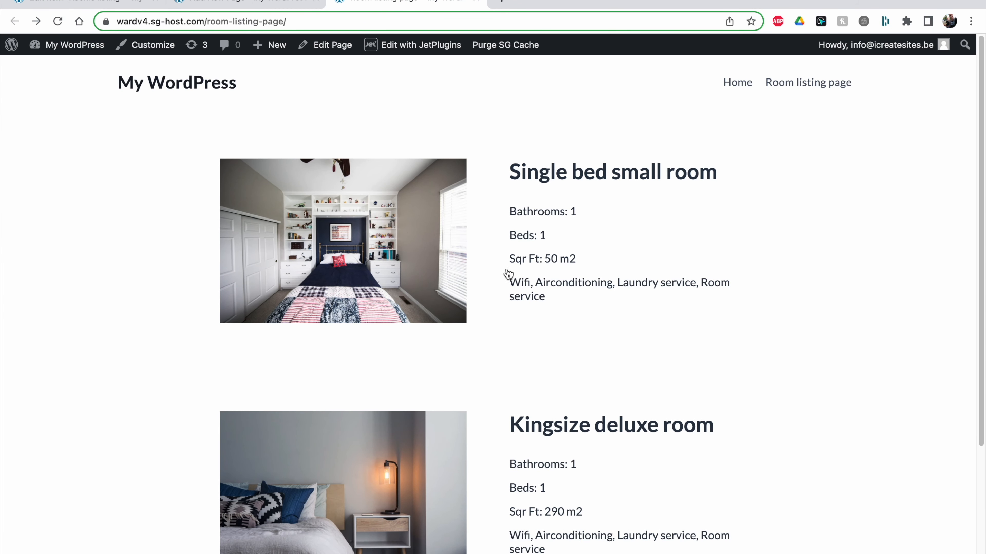
pyautogui.scroll(-5, 644, 425)
pyautogui.scroll(5, 646, 425)
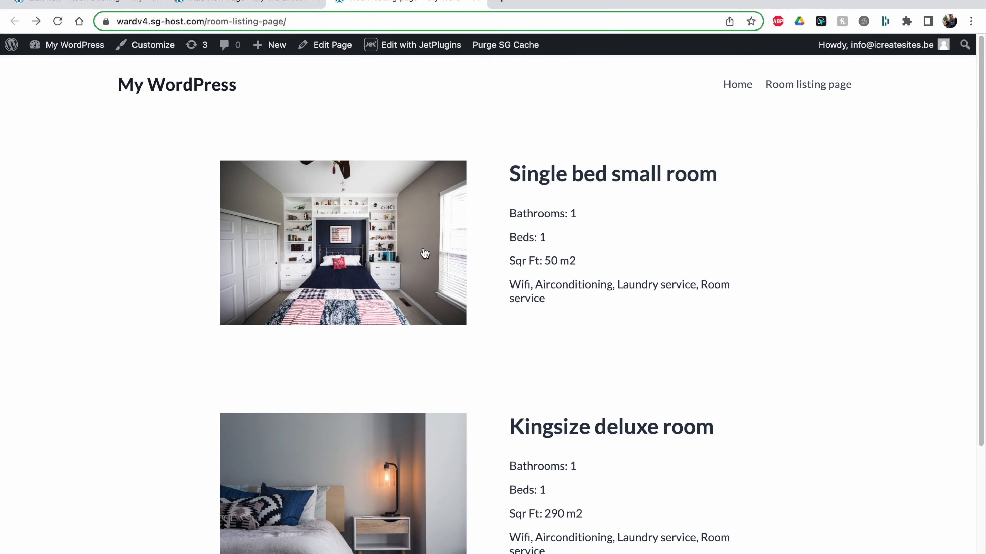
# Leave the Rooms listing item editor and open the Smart Filters list in the WordPress admin.
pyautogui.click(54, 1)
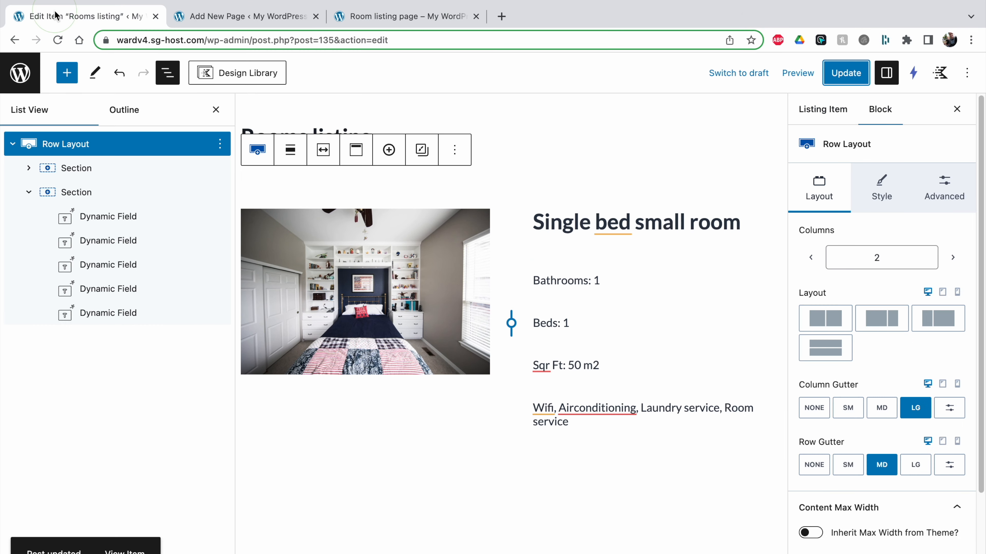
pyautogui.click(17, 56)
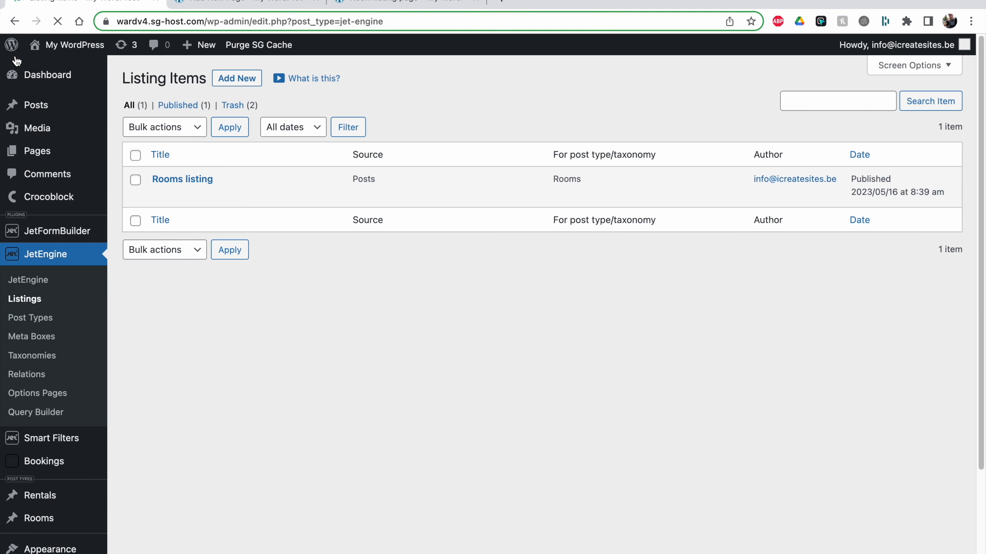
pyautogui.scroll(-3, 68, 252)
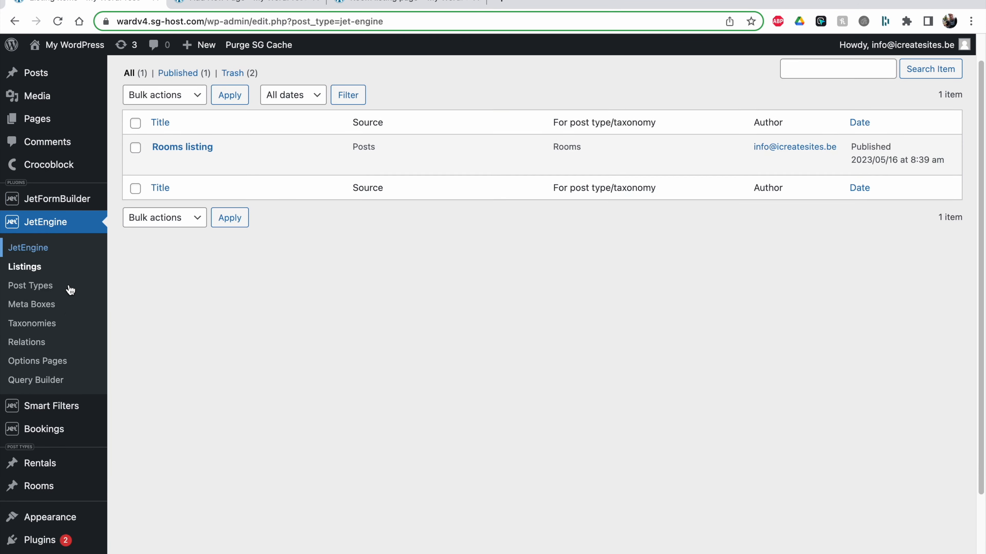
pyautogui.click(63, 382)
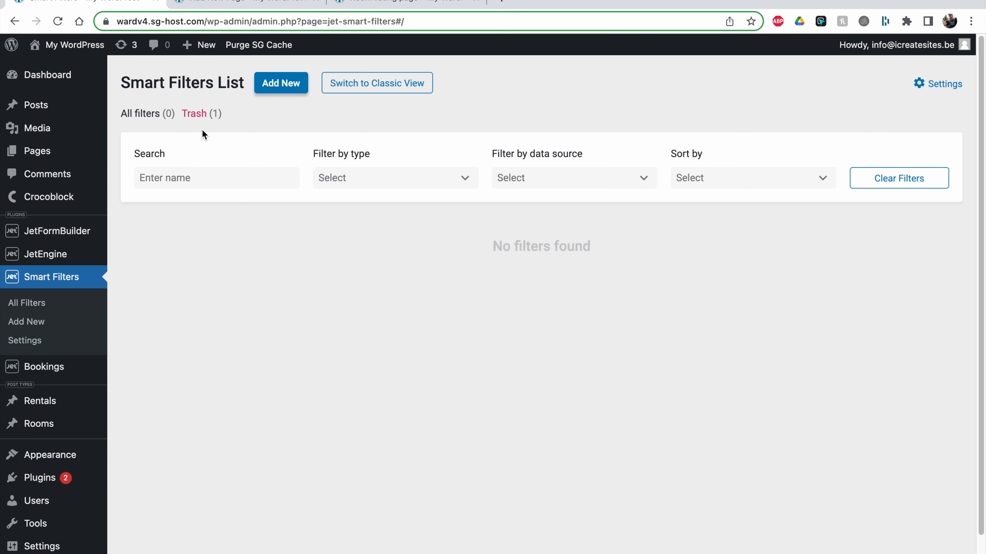
# Create a new smart filter of type Date Range and name it "Booking dates filter".
pyautogui.click(272, 89)
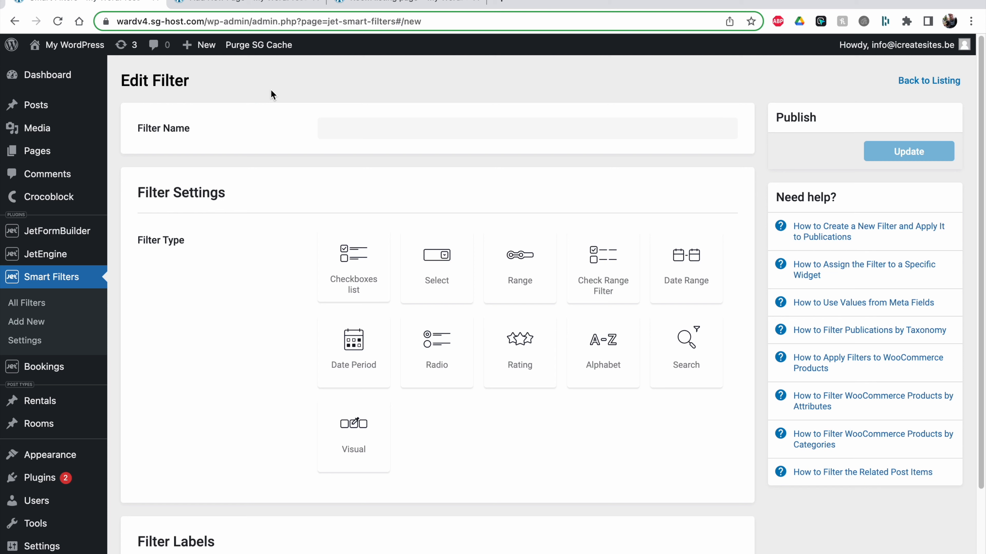
pyautogui.click(689, 268)
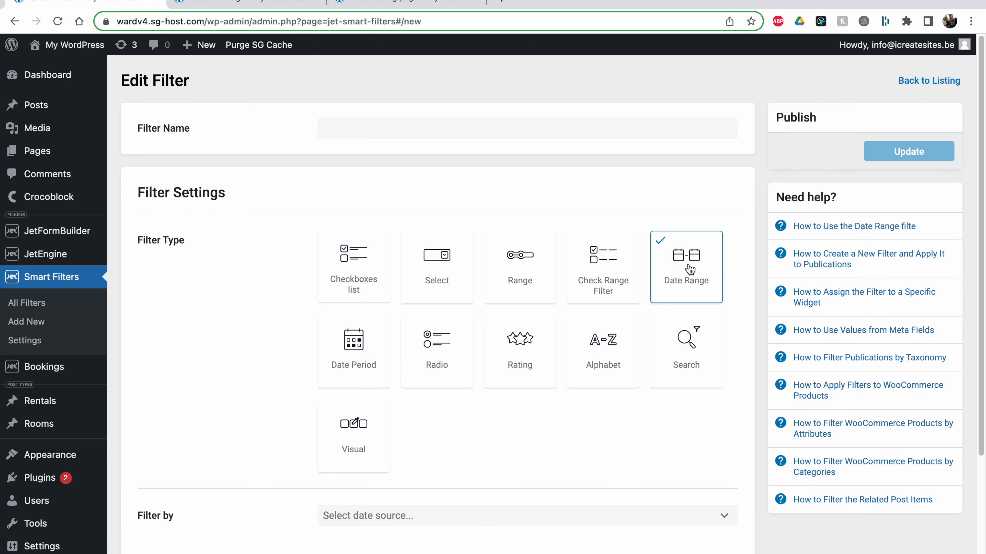
pyautogui.click(360, 129)
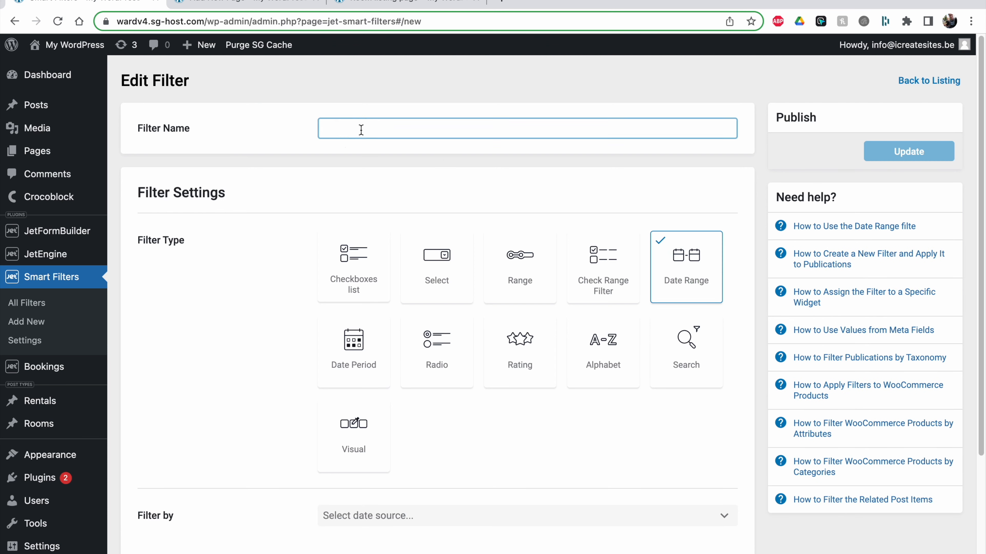
pyautogui.write('Booking dates filter')
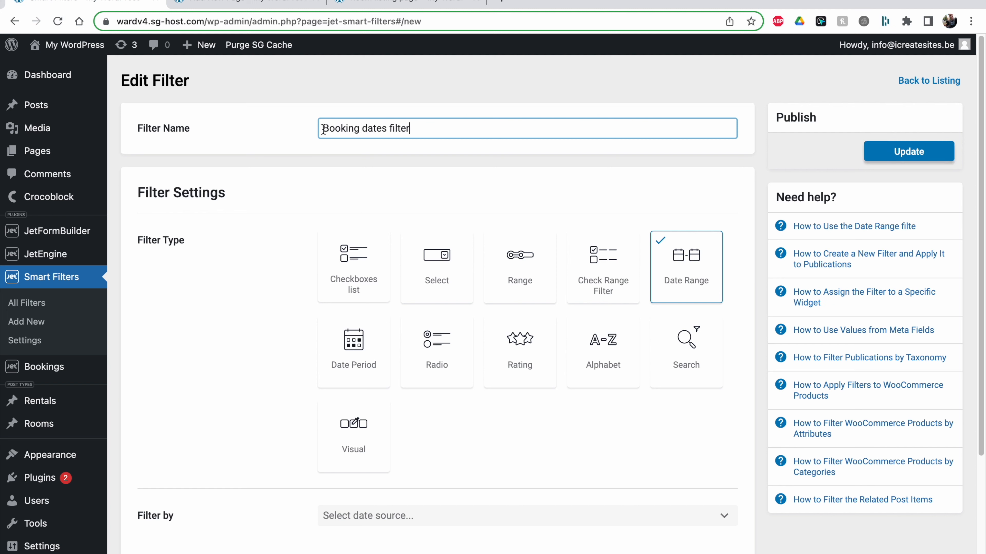
# Set the filter's date source to Meta Date, keeping the date format as mm/dd/yy.
pyautogui.scroll(-5, 238, 231)
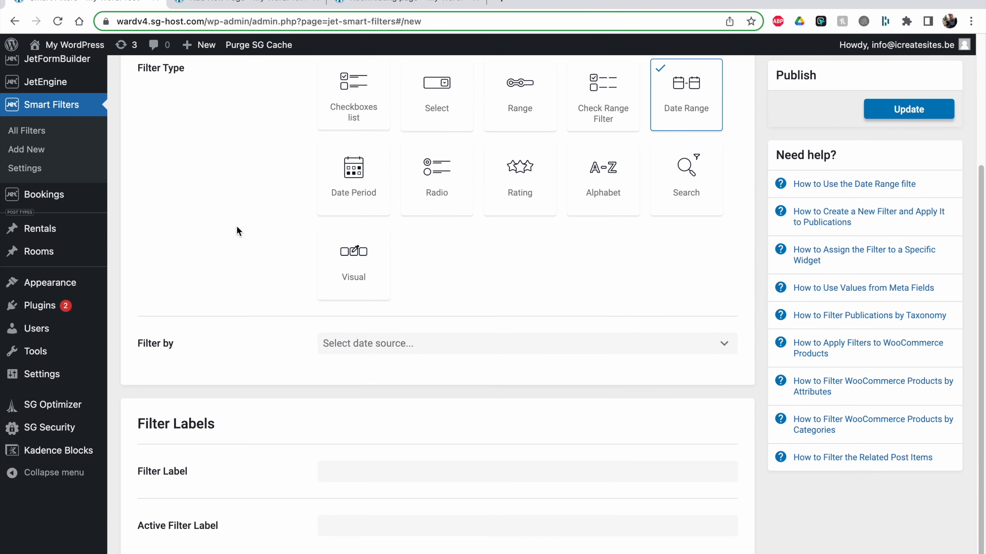
pyautogui.click(360, 343)
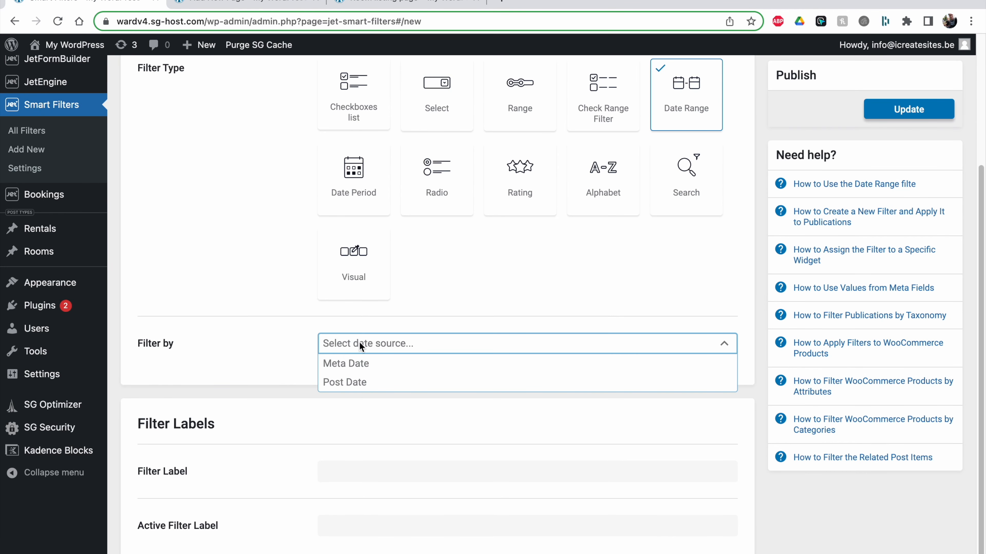
pyautogui.click(357, 363)
pyautogui.scroll(-2, 287, 398)
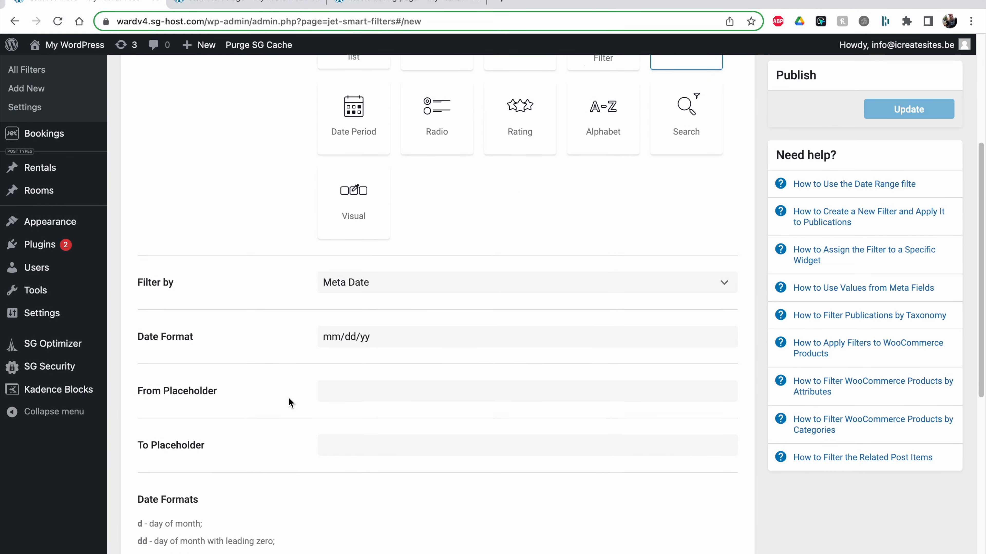
pyautogui.click(379, 334)
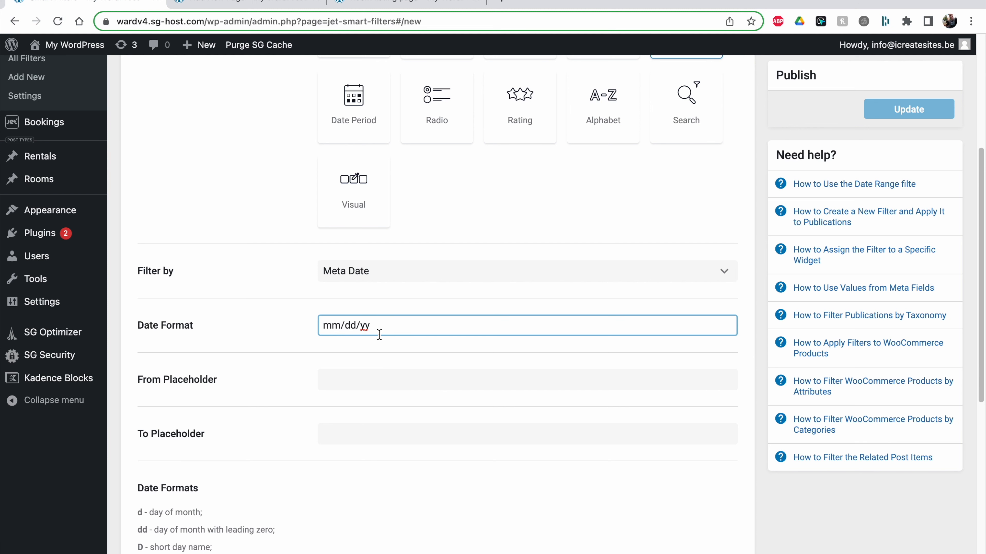
pyautogui.click(304, 331)
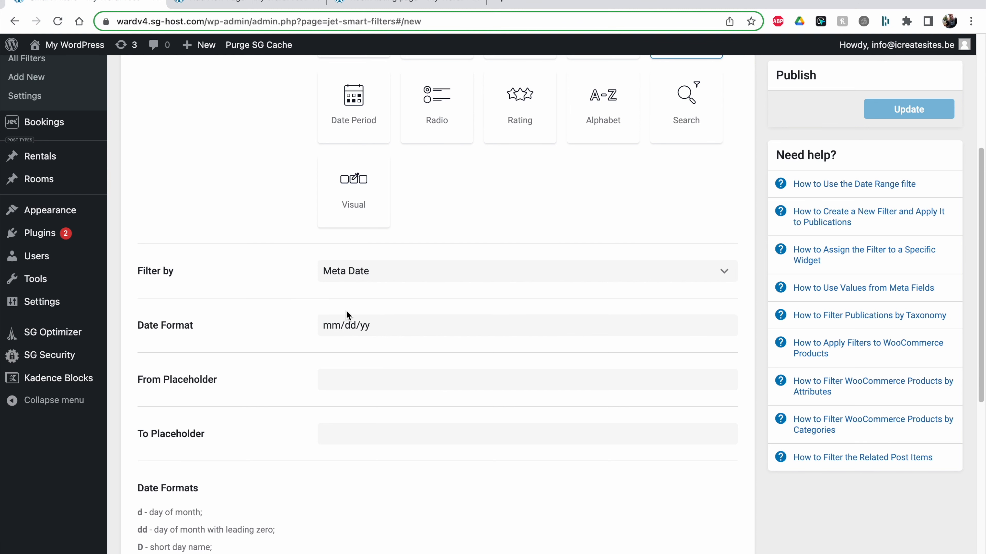
# Set the date range filter's placeholders to "From" and "To".
pyautogui.scroll(-2, 370, 333)
pyautogui.click(330, 319)
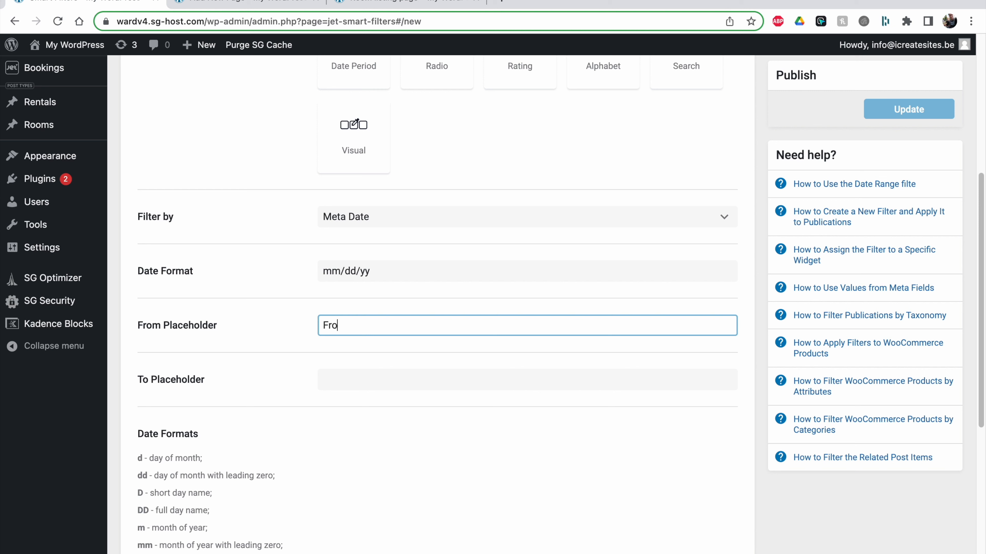
pyautogui.click(362, 387)
pyautogui.click(275, 370)
pyautogui.click(269, 394)
pyautogui.scroll(-2, 401, 366)
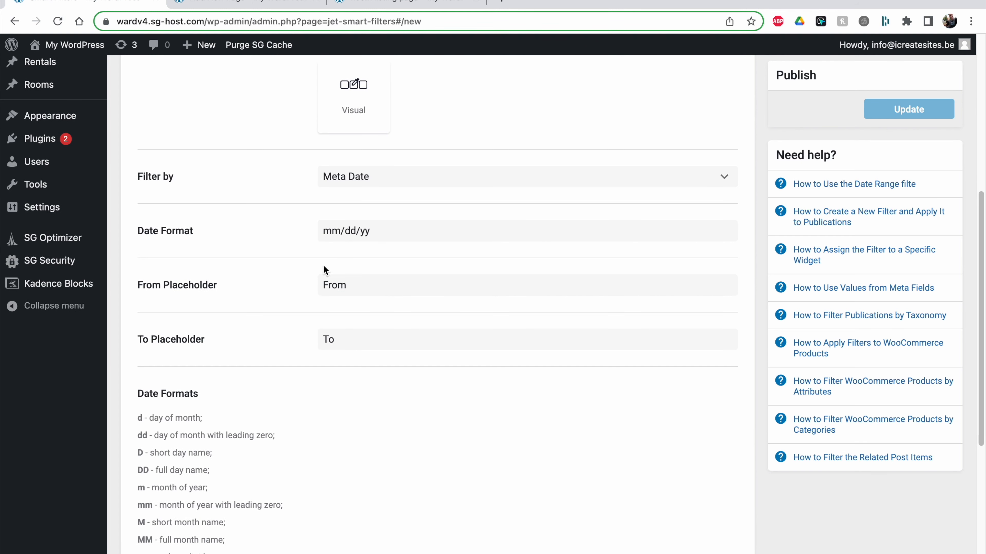
# Set the filter's Query Variable to the JetBooking checkin_checkout key and save the filter.
pyautogui.scroll(-8, 351, 348)
pyautogui.scroll(1, 348, 353)
pyautogui.click(374, 303)
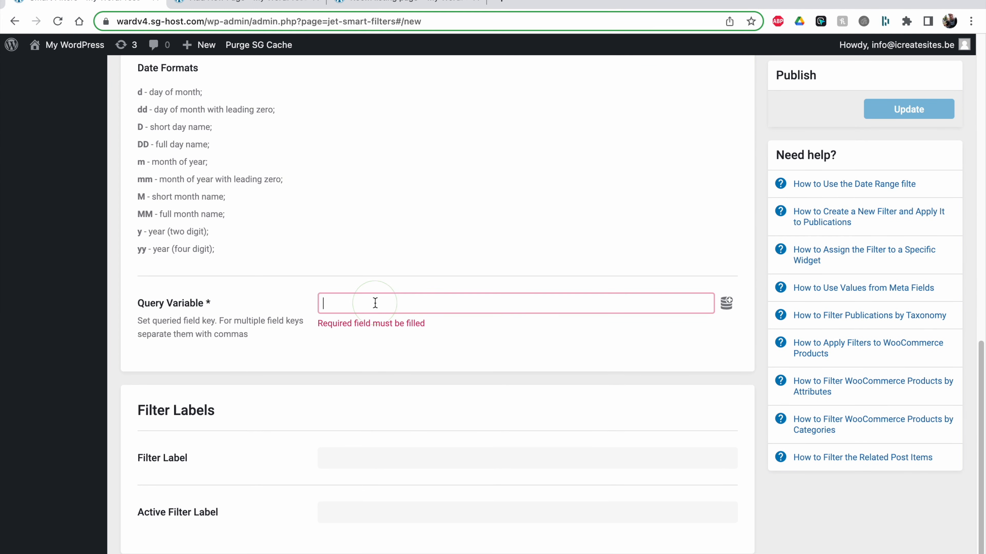
pyautogui.click(725, 307)
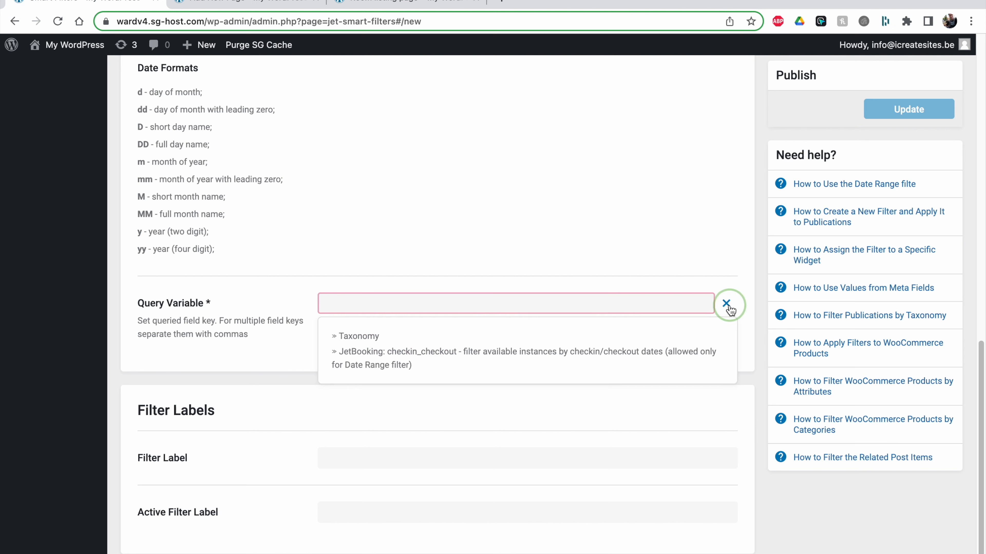
pyautogui.click(382, 362)
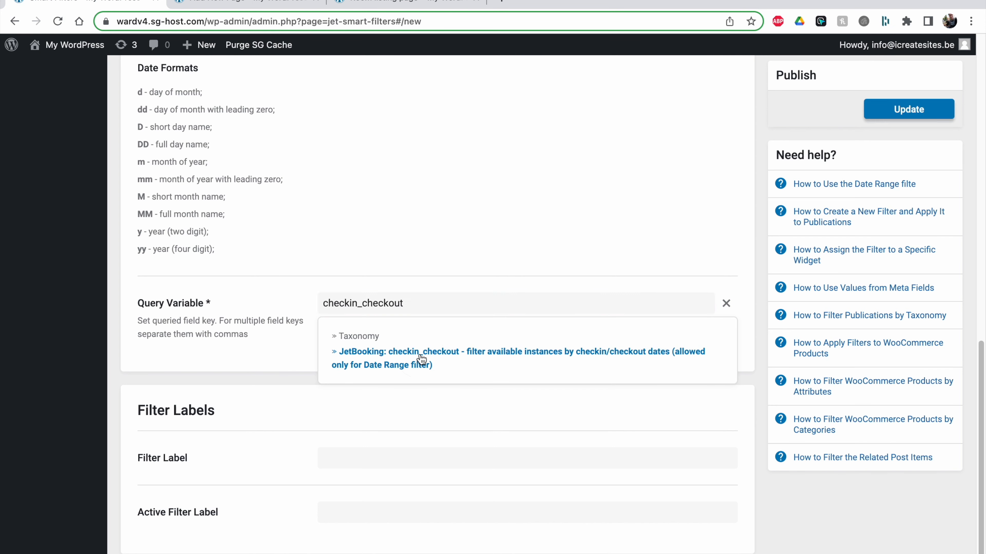
pyautogui.click(302, 296)
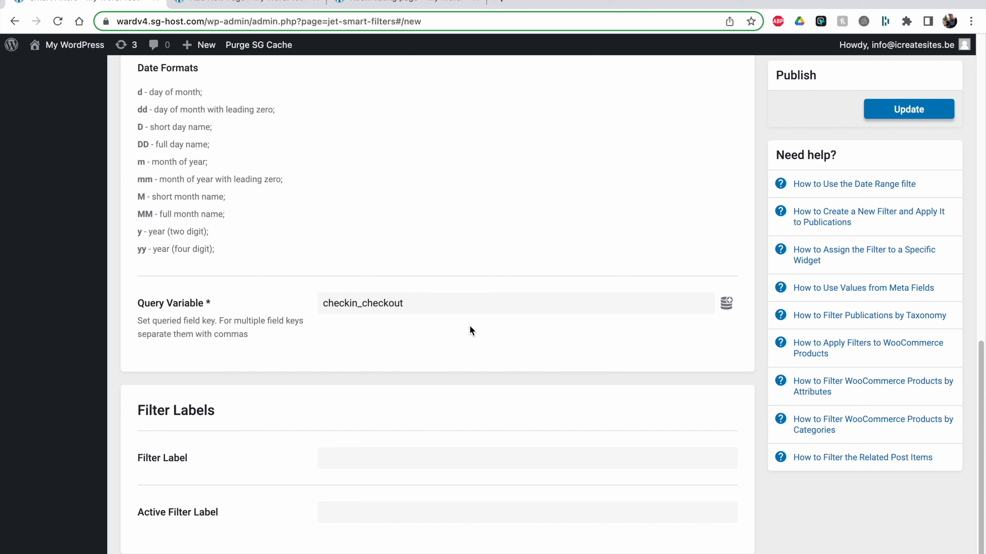
pyautogui.click(726, 304)
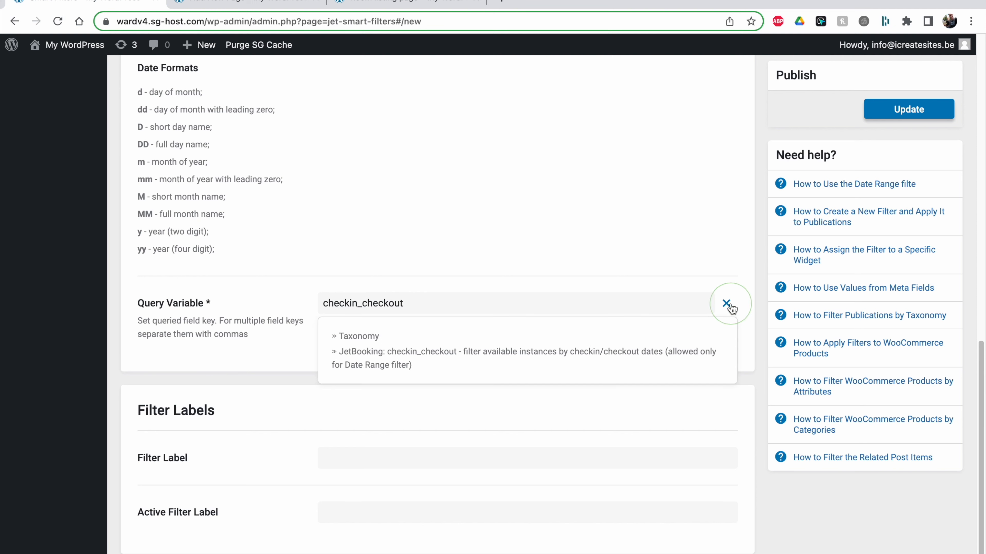
pyautogui.click(548, 264)
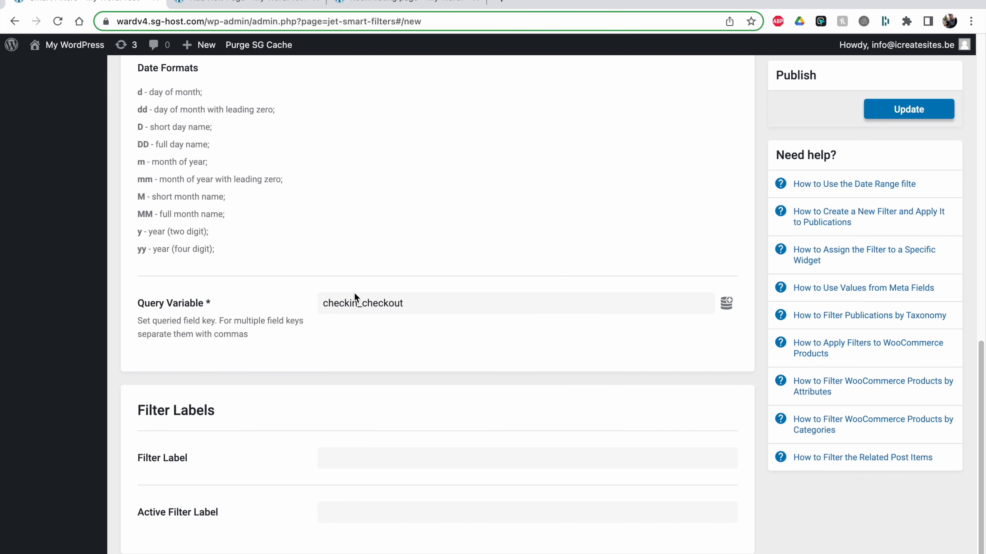
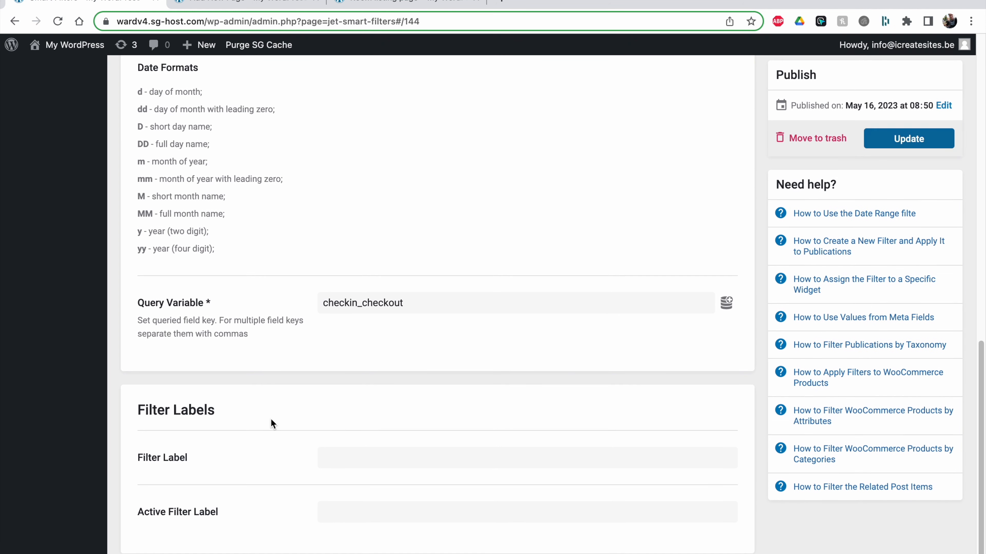
# Set the Filter Label to "Search" and the Active Filter Label to "Picked dates:", and update the filter.
pyautogui.click(352, 458)
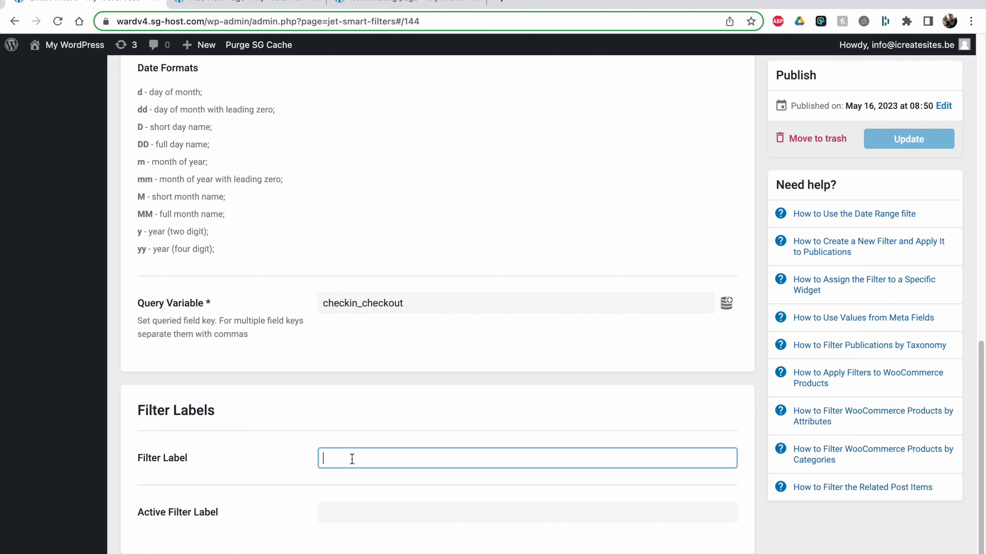
pyautogui.write('Search')
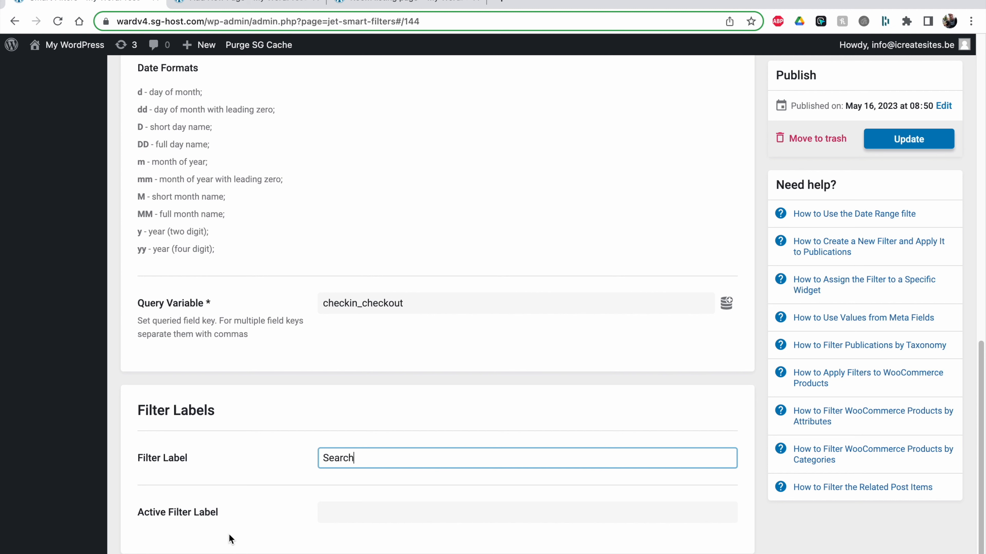
pyautogui.click(341, 508)
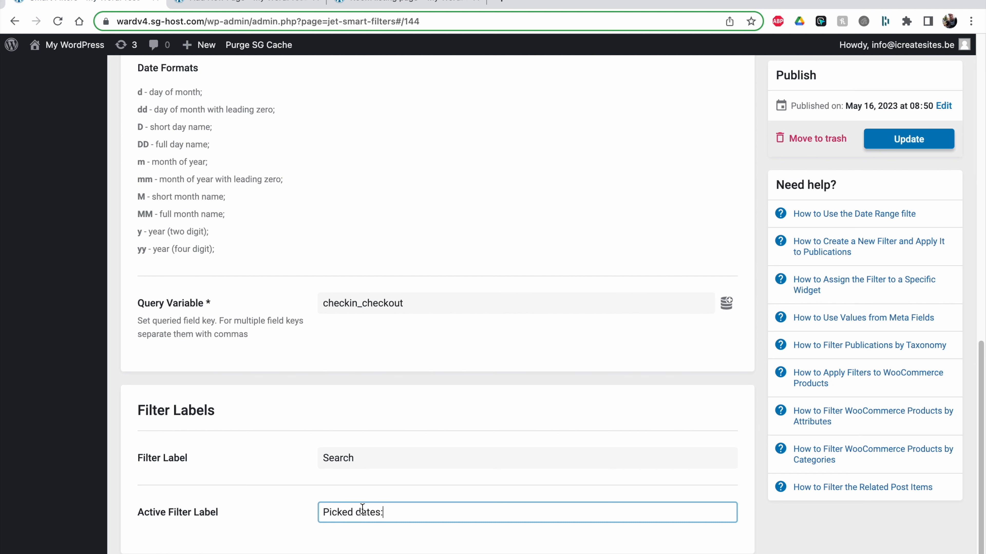
pyautogui.click(909, 146)
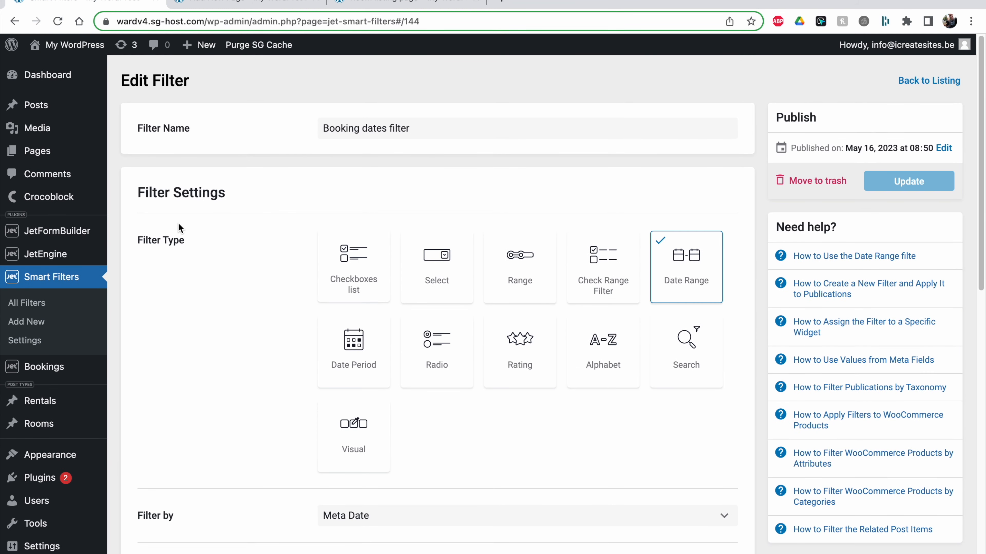
# Switch to the Room listing page editor and insert an empty block before the Row Layout.
pyautogui.click(384, 2)
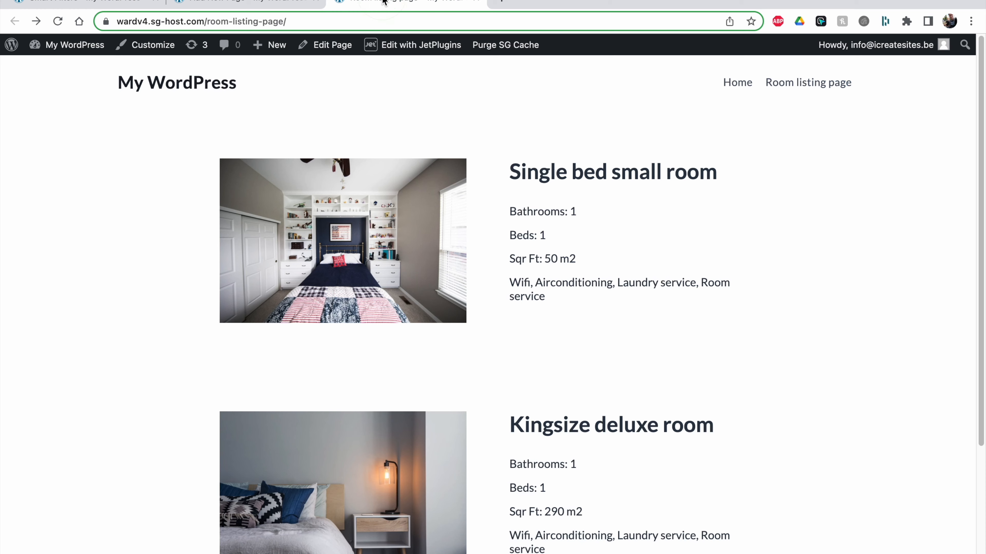
pyautogui.click(236, 3)
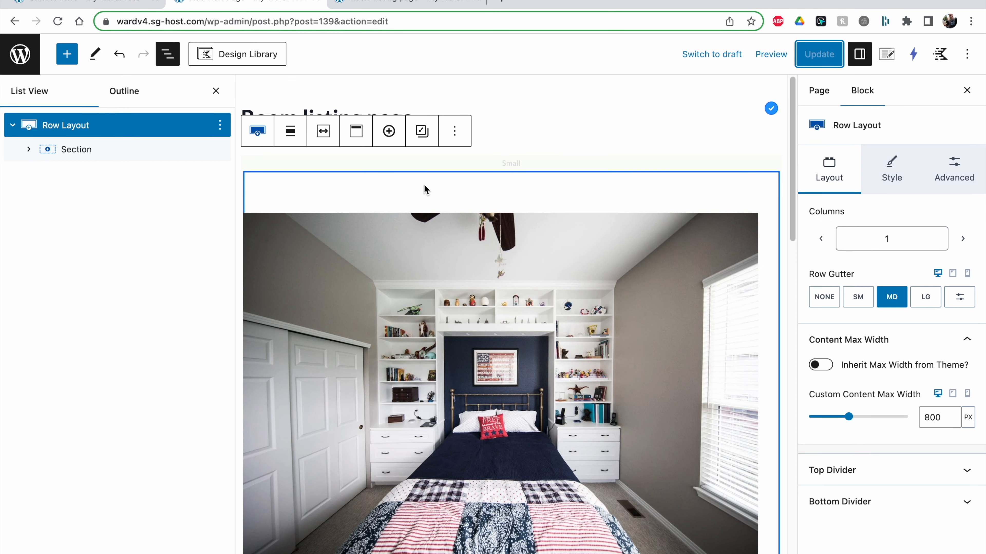
pyautogui.click(220, 125)
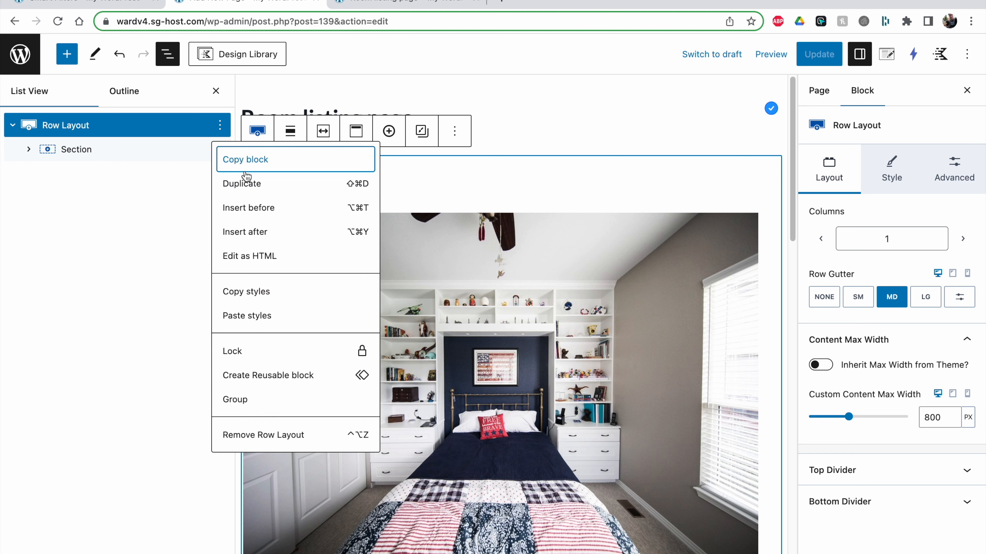
pyautogui.click(257, 208)
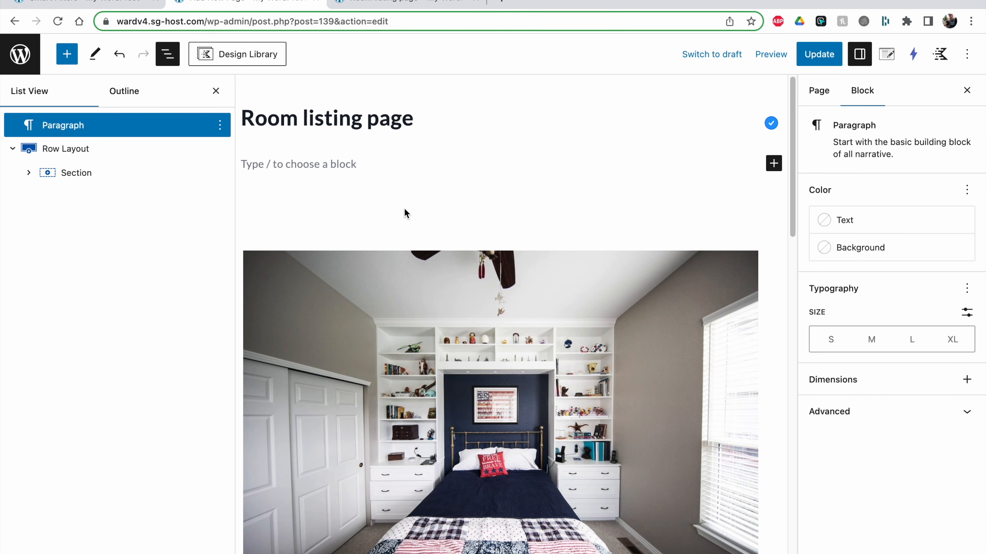
# Turn the empty block above the Row Layout into a Date Range filter block.
pyautogui.write('/j')
pyautogui.press('BackSpace')
pyautogui.press('BackSpace')
pyautogui.press('BackSpace')
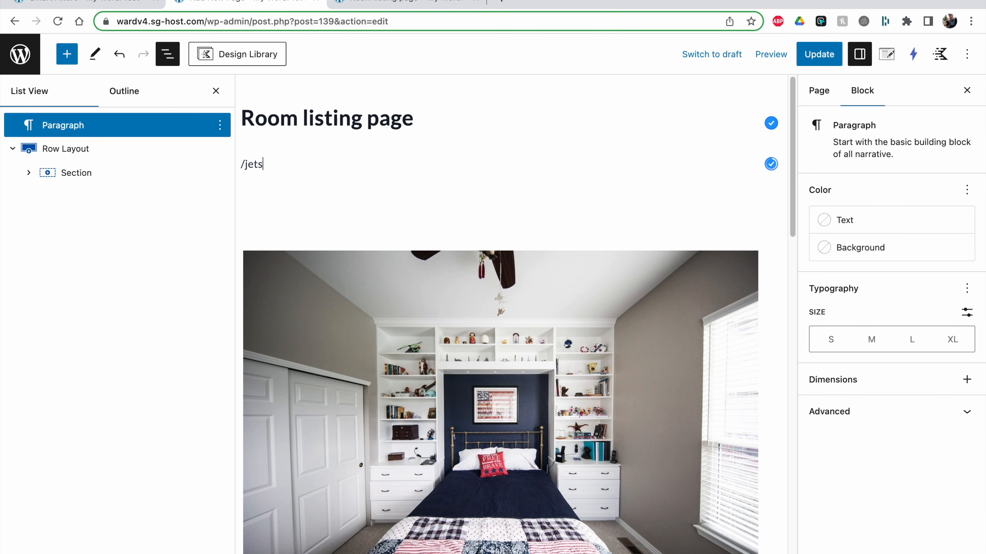
pyautogui.write('fil')
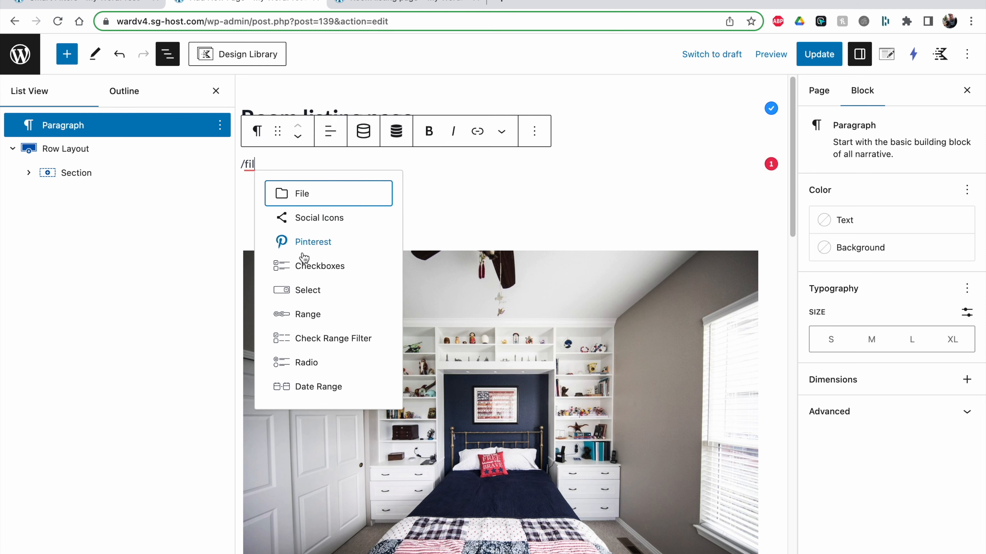
pyautogui.press('BackSpace')
pyautogui.press('BackSpace')
pyautogui.press('BackSpace')
pyautogui.write('date')
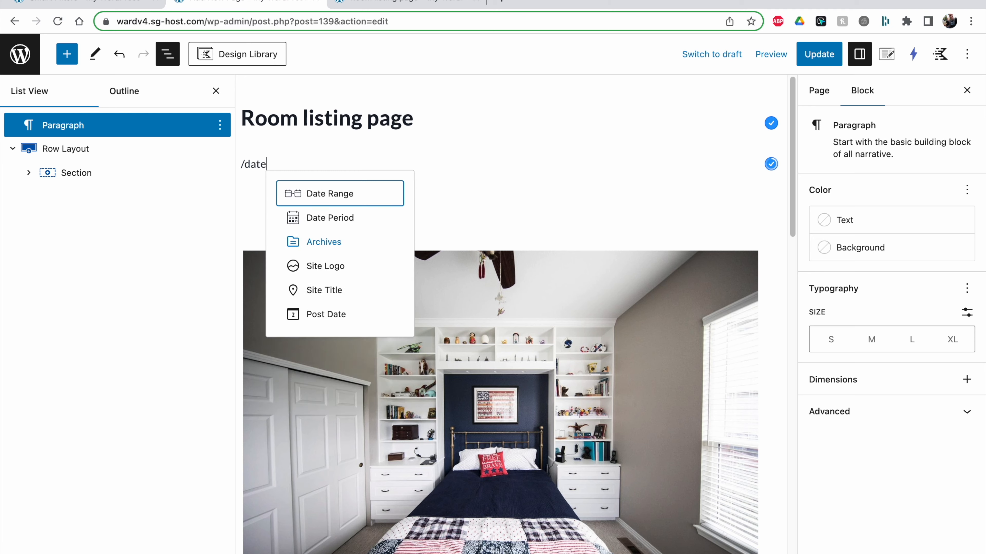
pyautogui.click(326, 194)
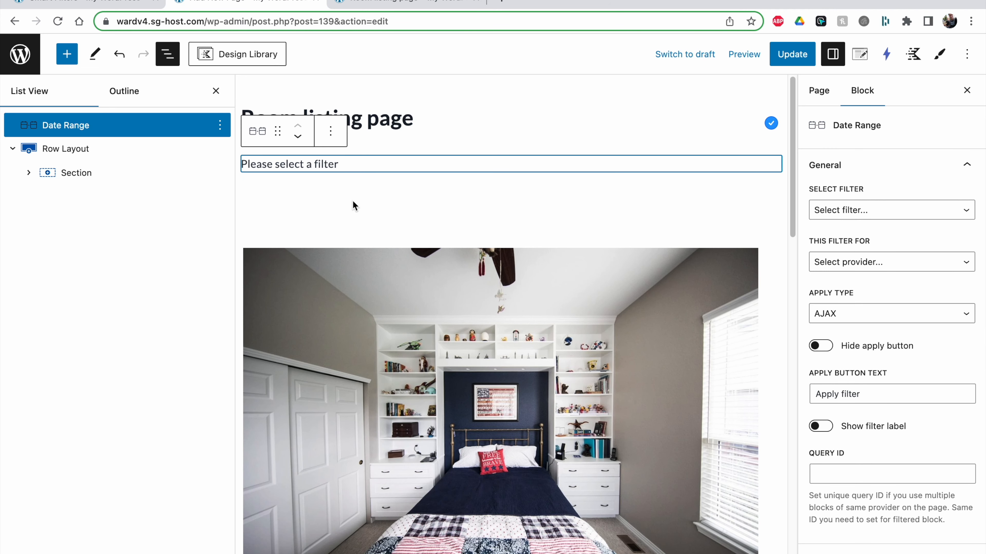
# Update the Room listing page, check the Date Range block's selectable filters and return to the Booking dates filter settings.
pyautogui.click(840, 210)
pyautogui.click(840, 210)
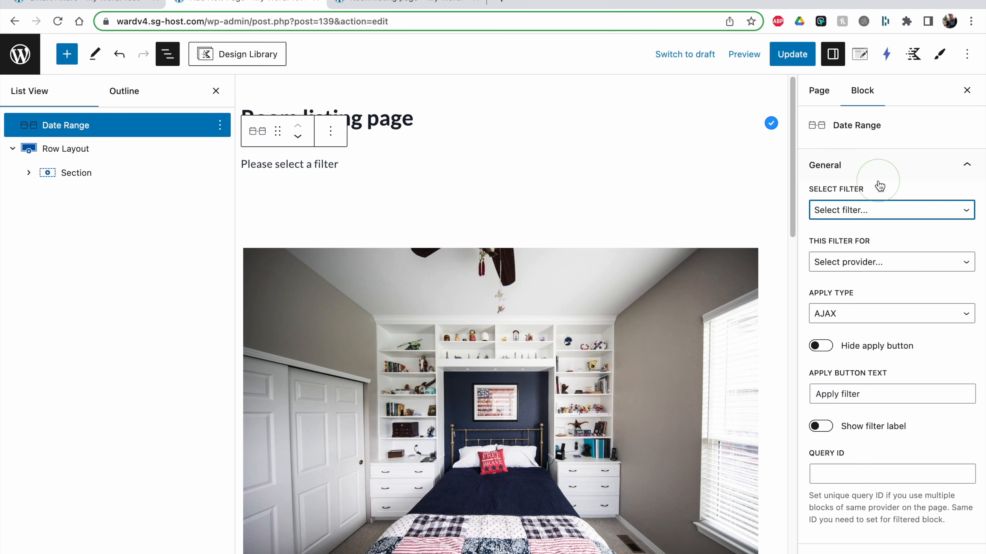
pyautogui.click(797, 56)
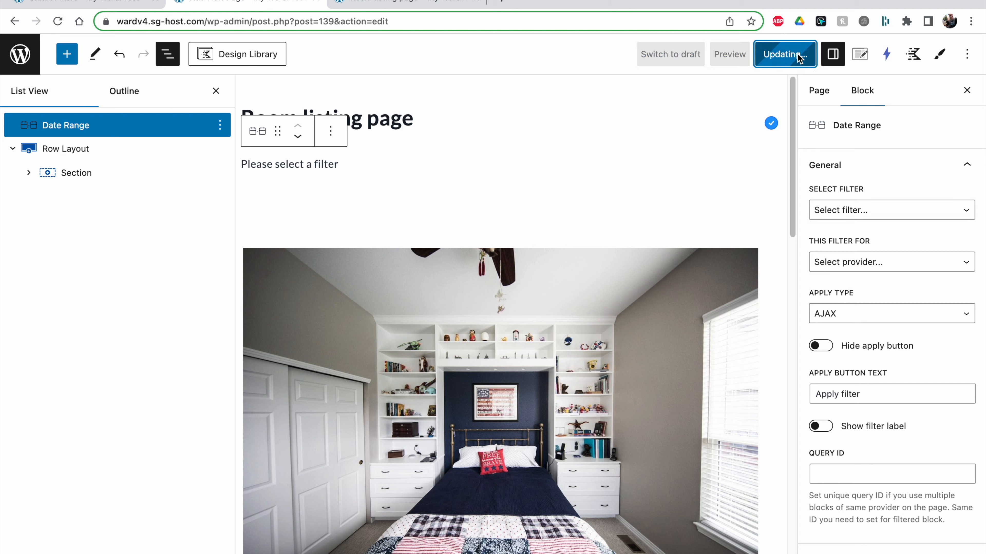
pyautogui.click(837, 216)
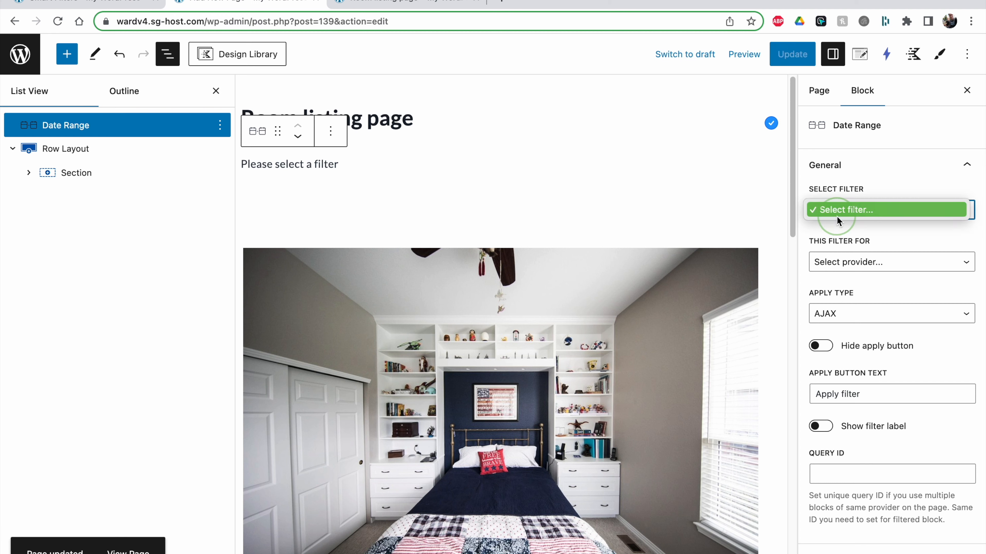
pyautogui.click(859, 213)
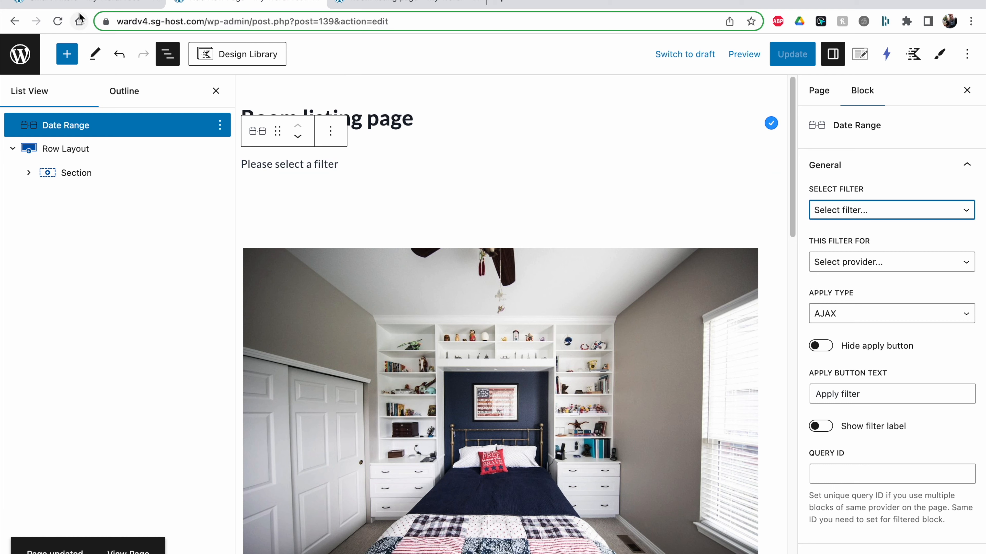
pyautogui.click(86, 3)
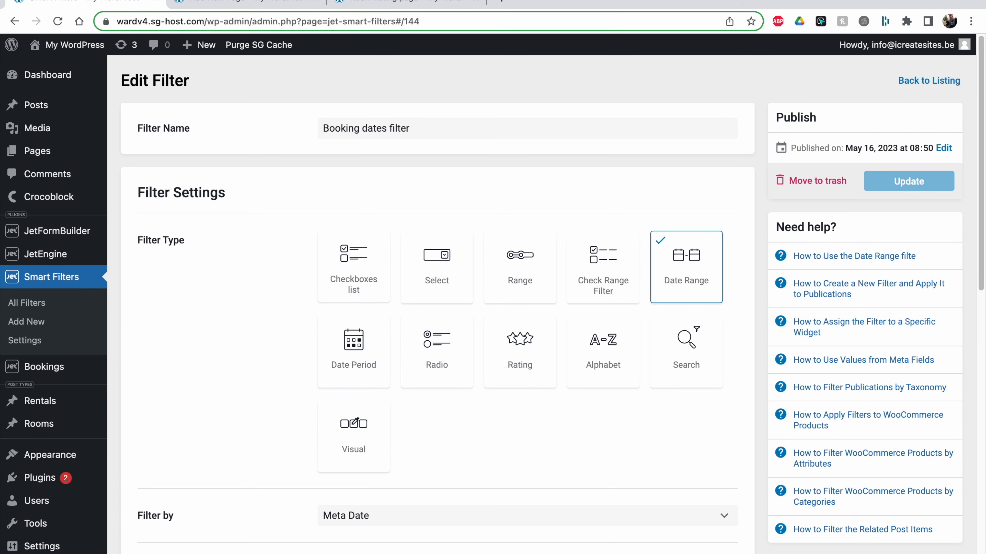
# In the Room listing page editor, set the Date Range block to use the Booking dates filter with Listing Grid as provider.
pyautogui.click(248, 3)
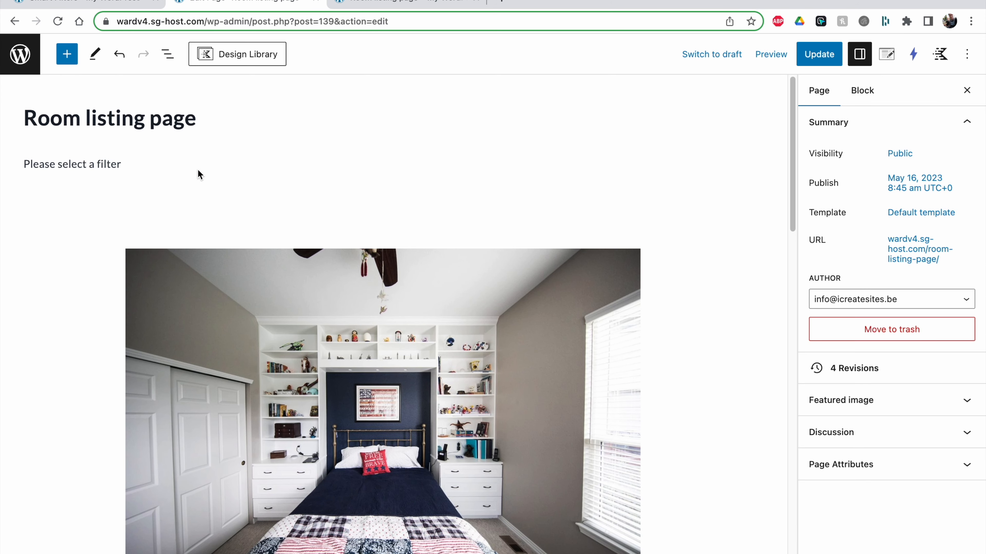
pyautogui.click(198, 170)
pyautogui.click(897, 213)
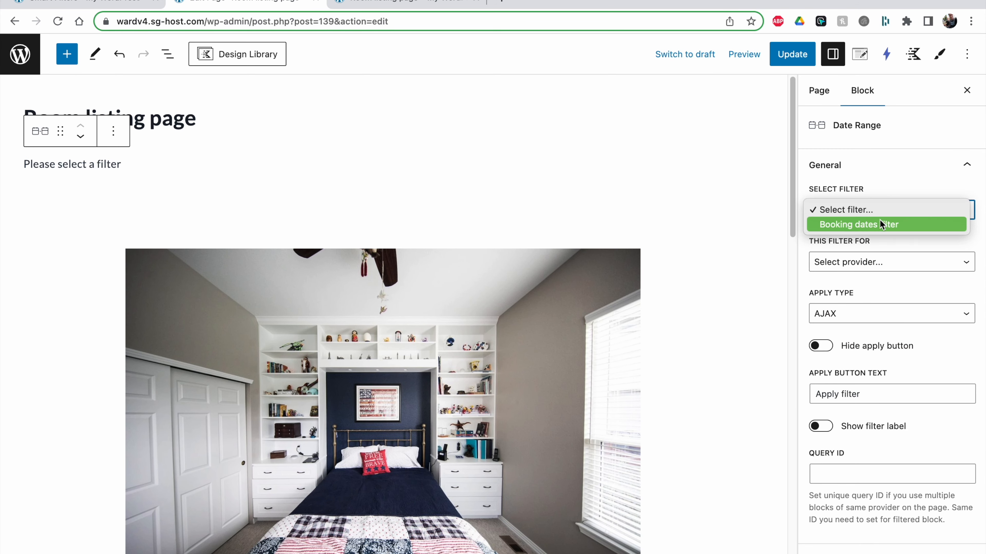
pyautogui.click(891, 226)
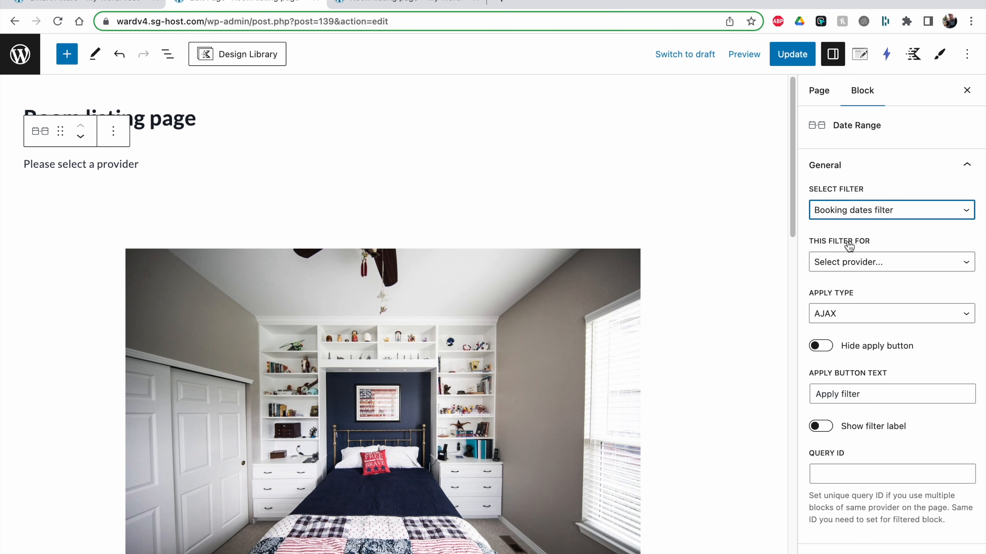
pyautogui.click(869, 261)
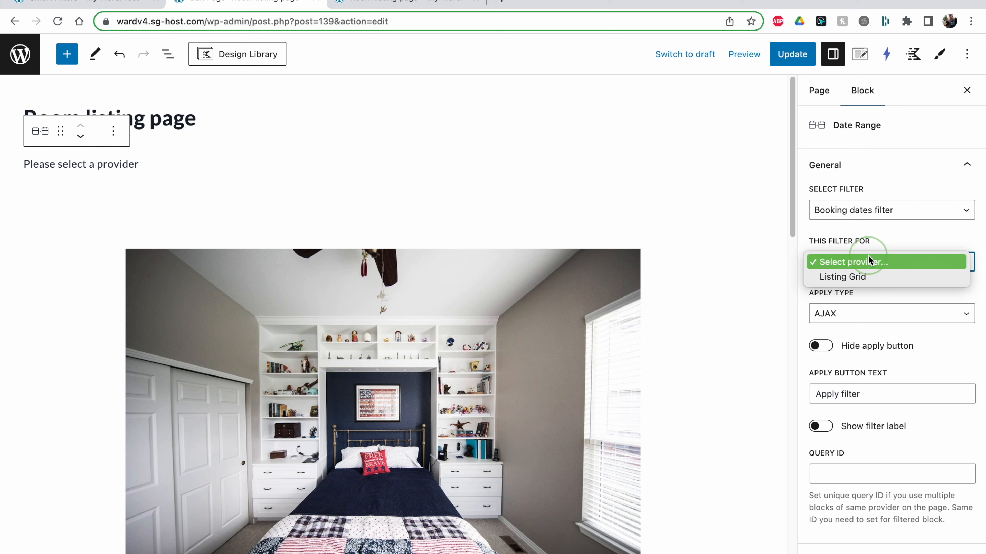
pyautogui.click(853, 277)
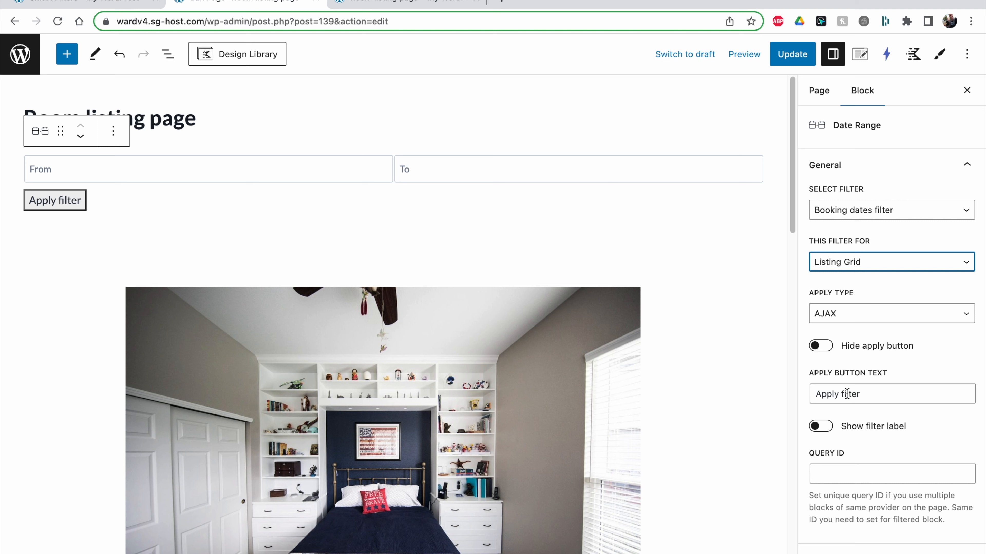
# Change the Date Range block's apply button text to "Search".
pyautogui.click(861, 389)
pyautogui.press('super+a')
pyautogui.write('Se')
pyautogui.click(935, 434)
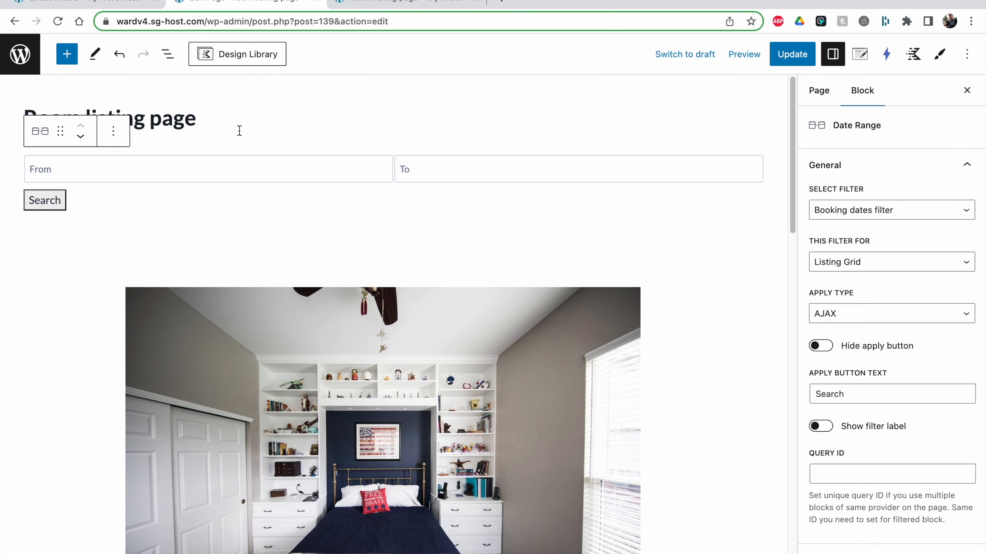
# In the Date Range block's content styles, set the filters position to inline so the button sits beside the date inputs.
pyautogui.click(167, 54)
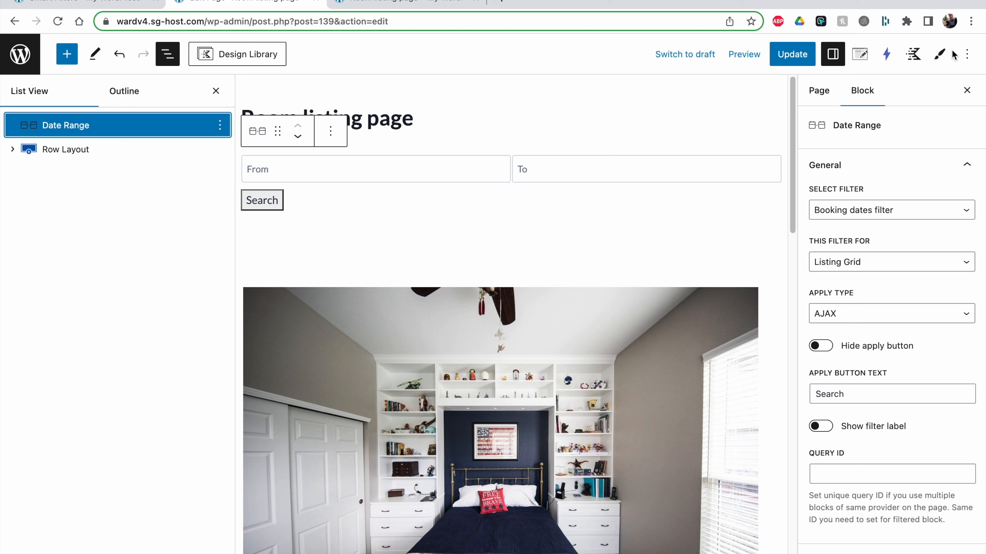
pyautogui.click(940, 55)
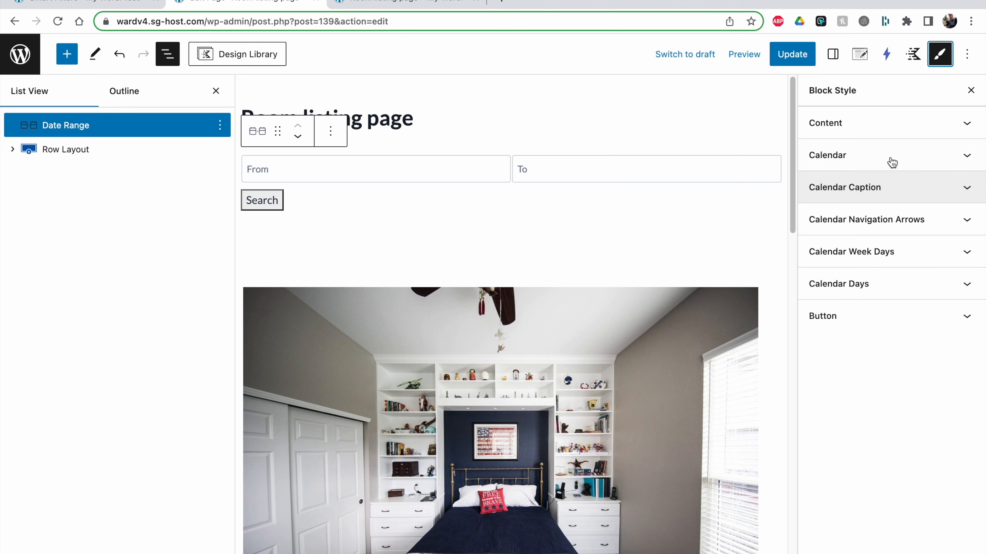
pyautogui.click(888, 122)
pyautogui.scroll(-1, 880, 134)
pyautogui.click(810, 150)
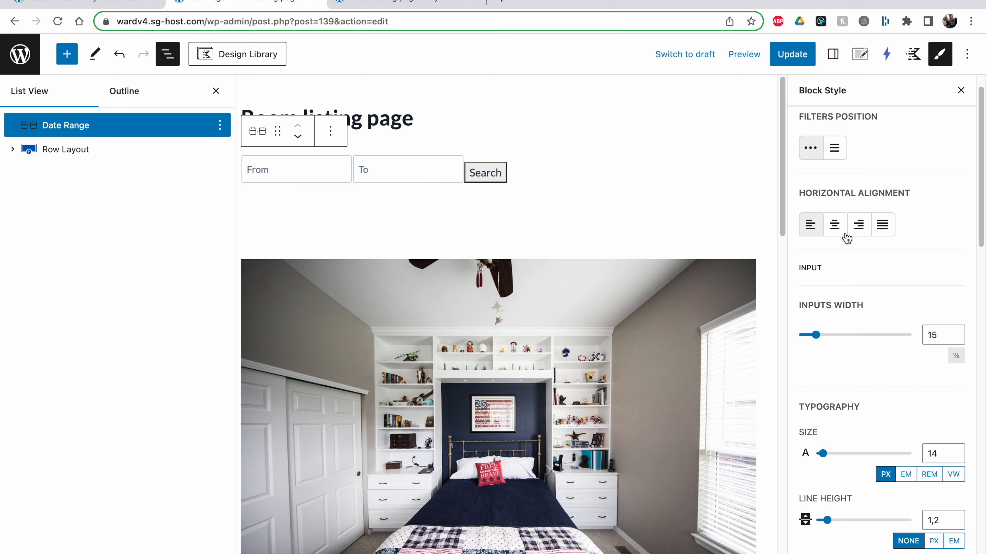
# Set the inputs width of the Date Range block to 85%.
pyautogui.scroll(-2, 893, 296)
pyautogui.click(931, 296)
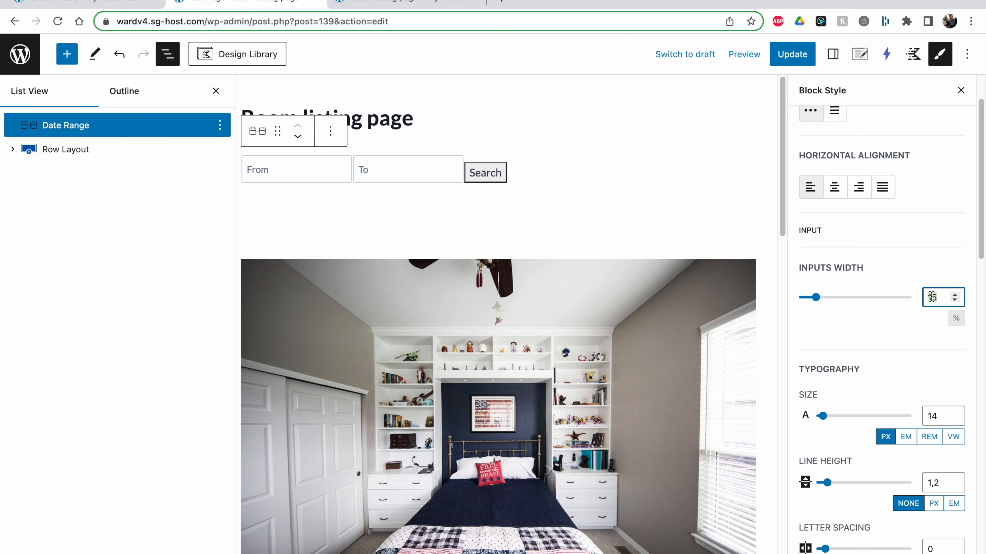
pyautogui.doubleClick(931, 297)
pyautogui.write('85')
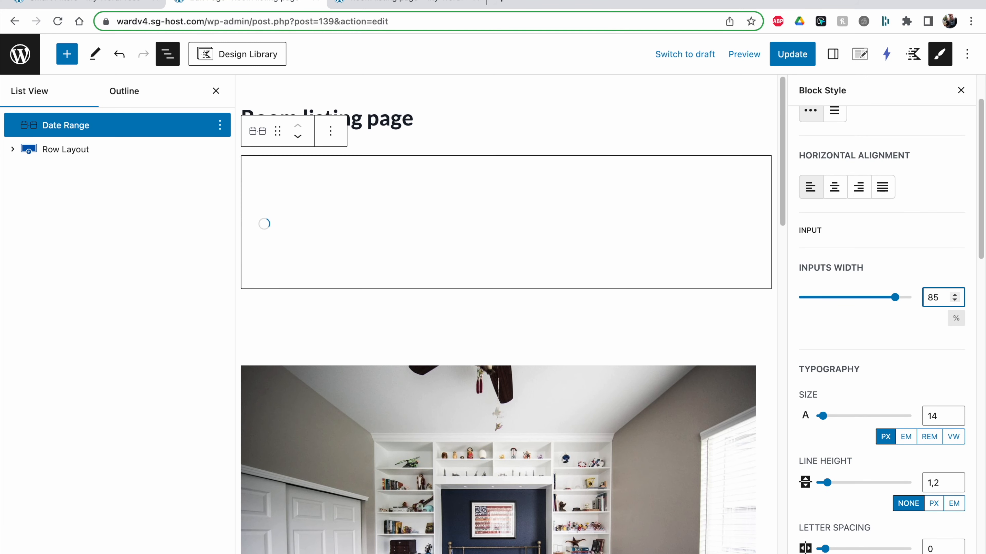
pyautogui.click(907, 324)
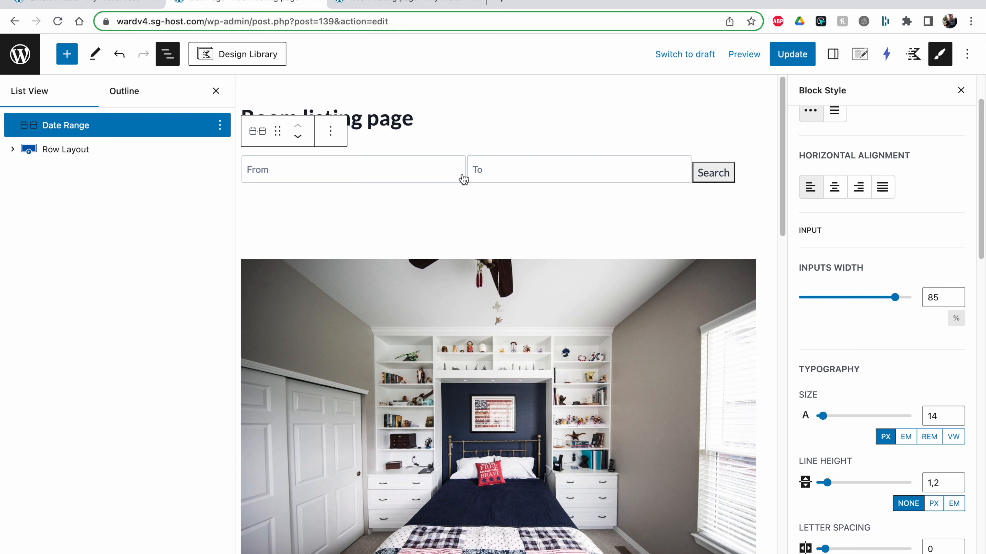
# Unlink the margin values of the Date Range inputs, set the right margin to 10 px and update the page.
pyautogui.scroll(-6, 867, 390)
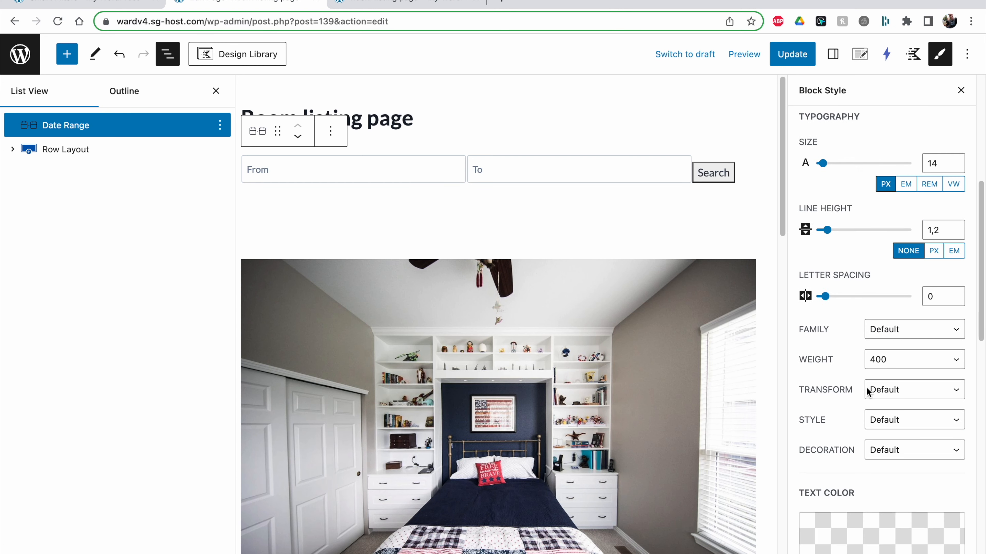
pyautogui.scroll(-9, 853, 304)
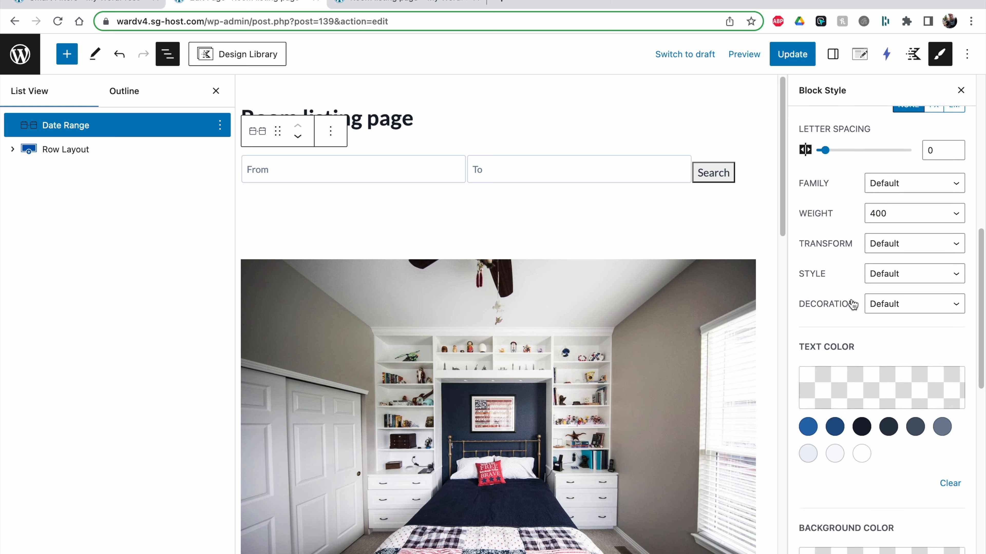
pyautogui.scroll(-9, 852, 304)
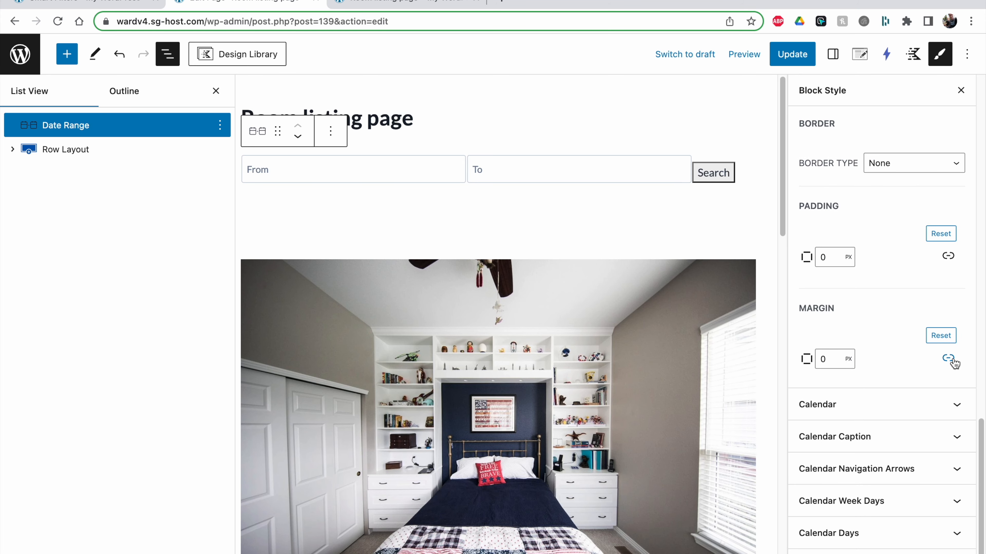
pyautogui.click(948, 358)
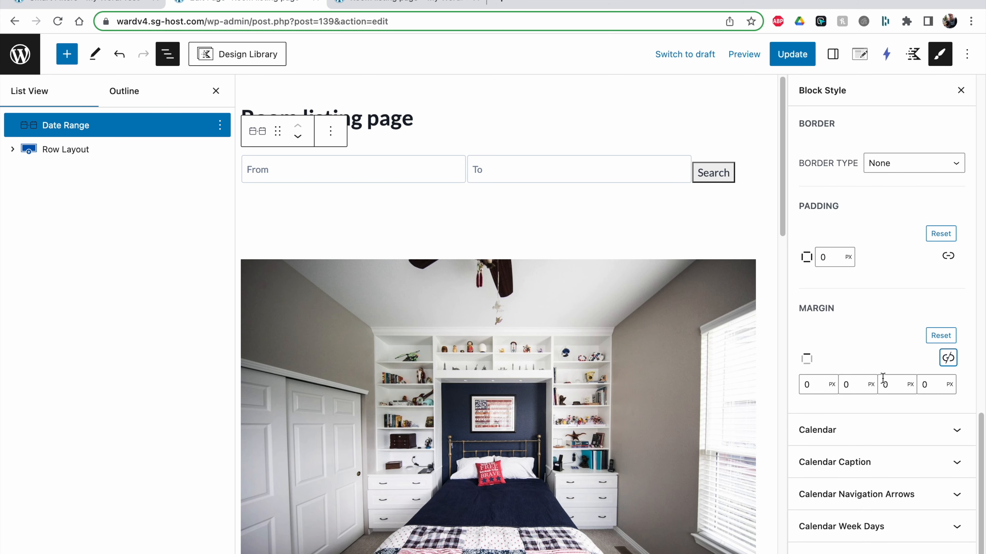
pyautogui.click(881, 384)
pyautogui.click(842, 384)
pyautogui.click(854, 365)
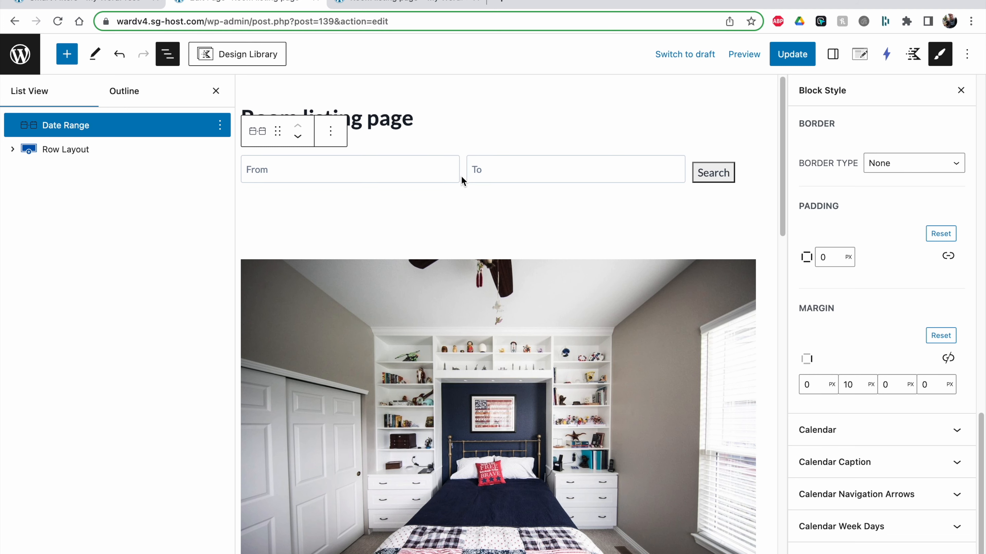
pyautogui.click(788, 62)
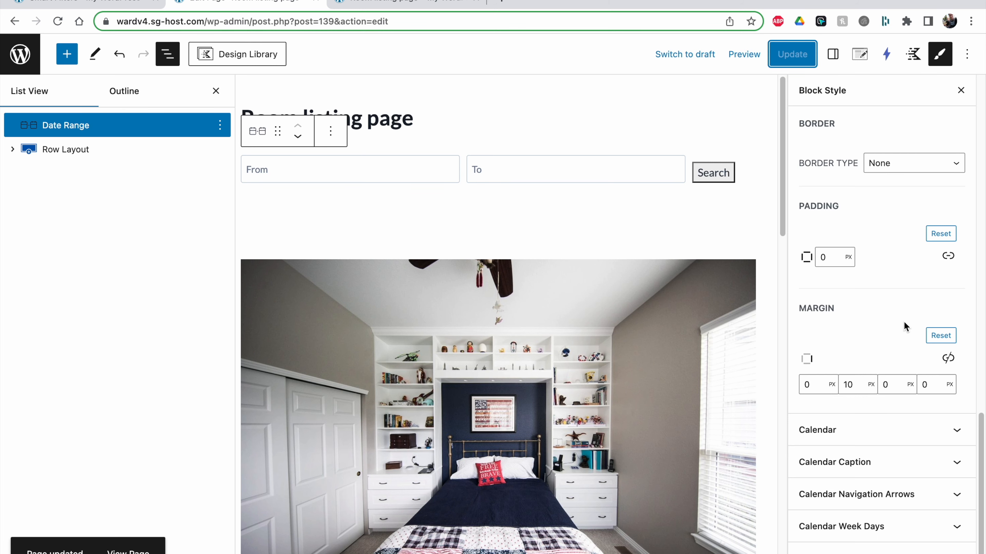
# Reload the live room listing page and check the date filter's From and To calendars.
pyautogui.scroll(10, 903, 321)
pyautogui.click(430, 8)
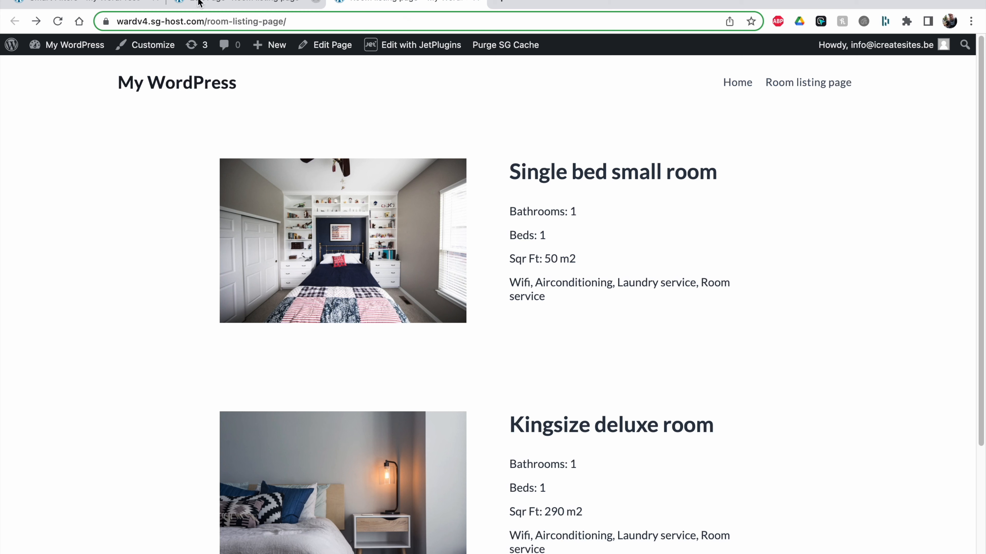
pyautogui.click(57, 21)
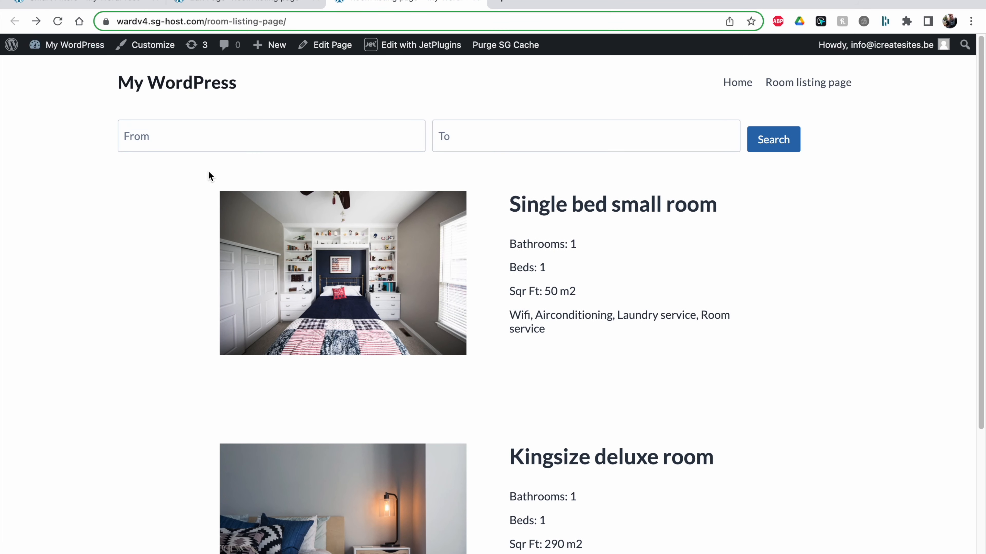
pyautogui.click(301, 147)
pyautogui.click(488, 147)
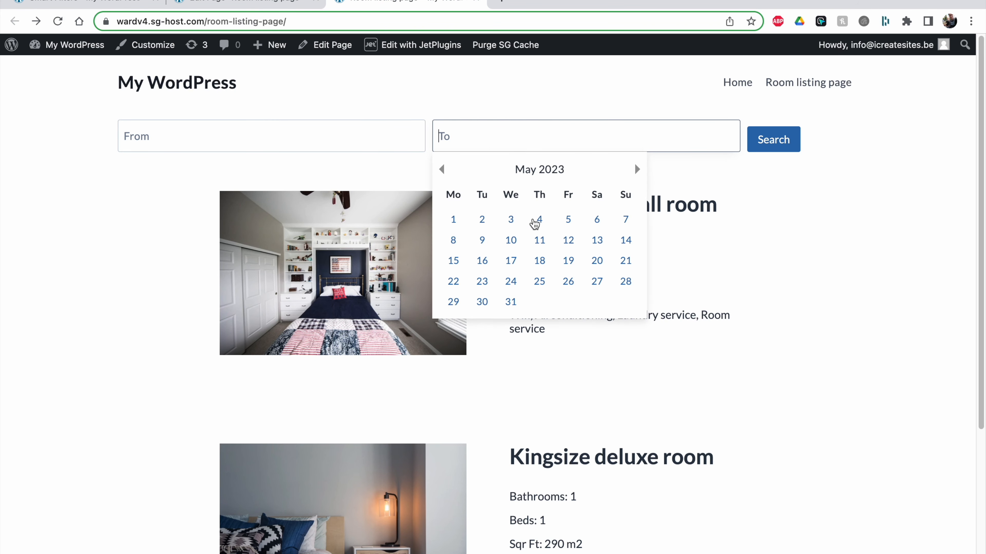
pyautogui.click(857, 211)
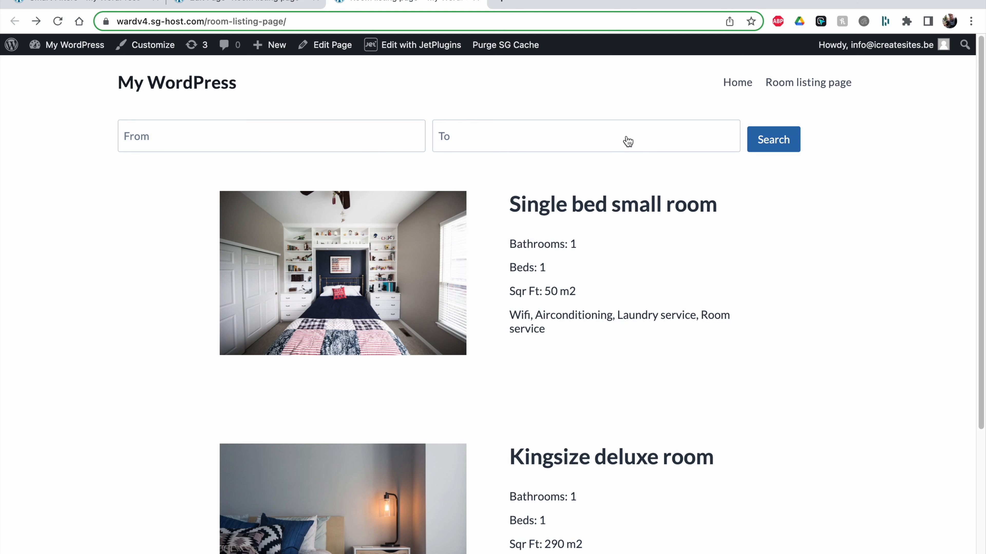
# Back in the page editor, insert a single-column Row Layout above the Date Range block and move the Date Range block into it.
pyautogui.click(137, 1)
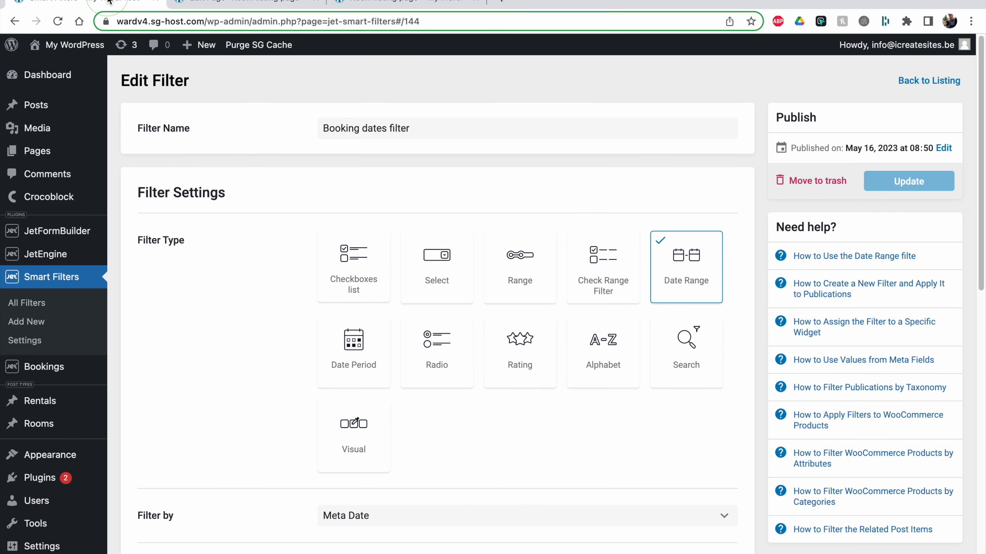
pyautogui.click(283, 5)
pyautogui.click(220, 125)
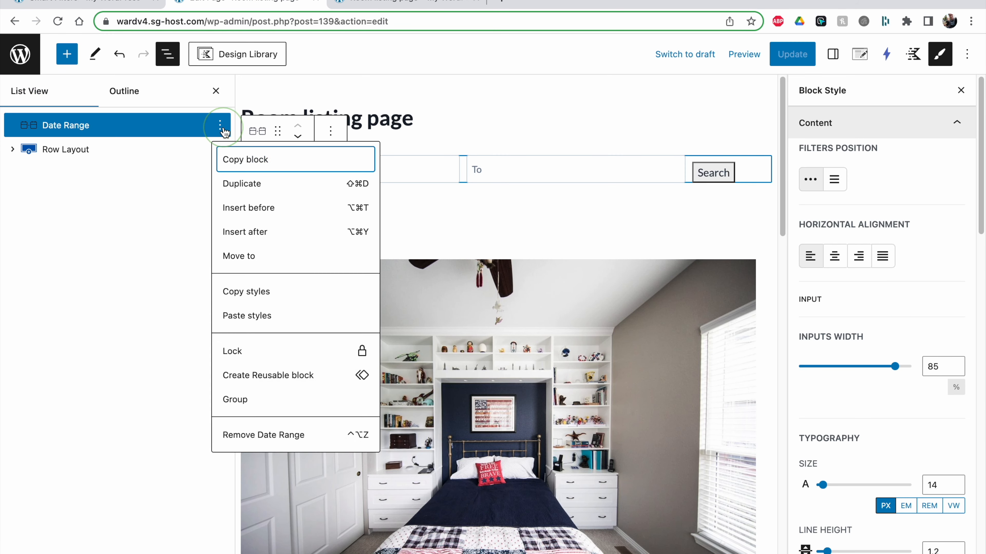
pyautogui.click(255, 210)
pyautogui.write('/row')
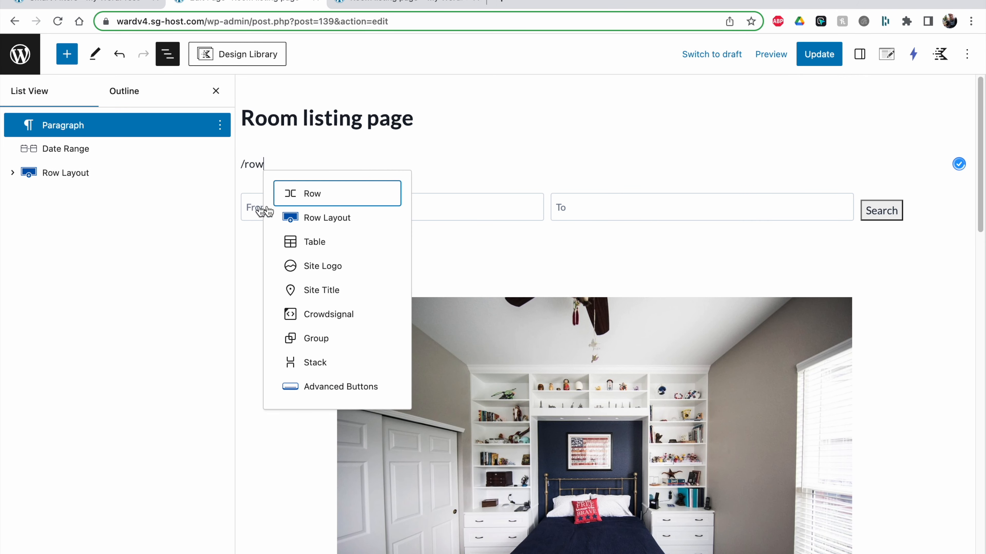
pyautogui.press('Return')
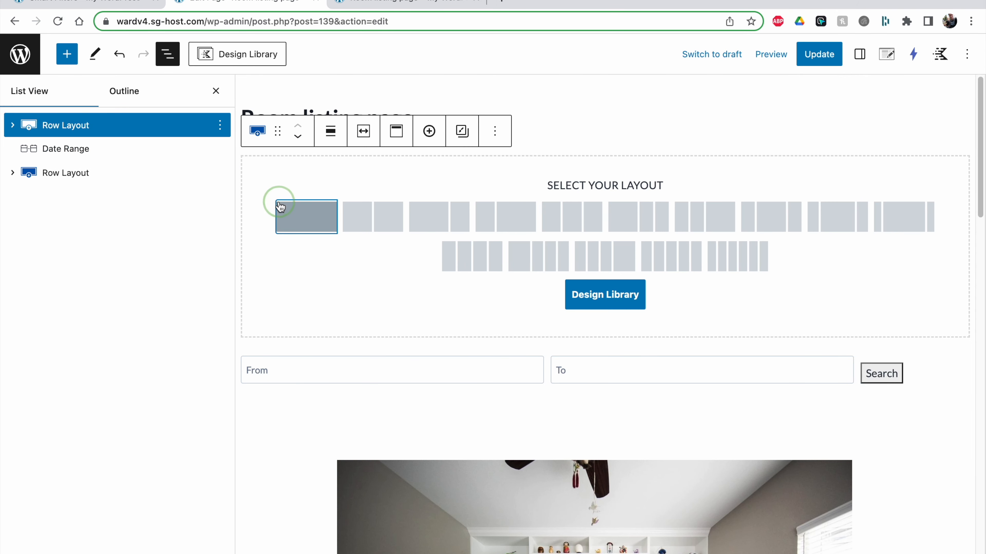
pyautogui.click(275, 201)
pyautogui.click(75, 151)
pyautogui.moveTo(75, 154); pyautogui.dragTo(409, 197)
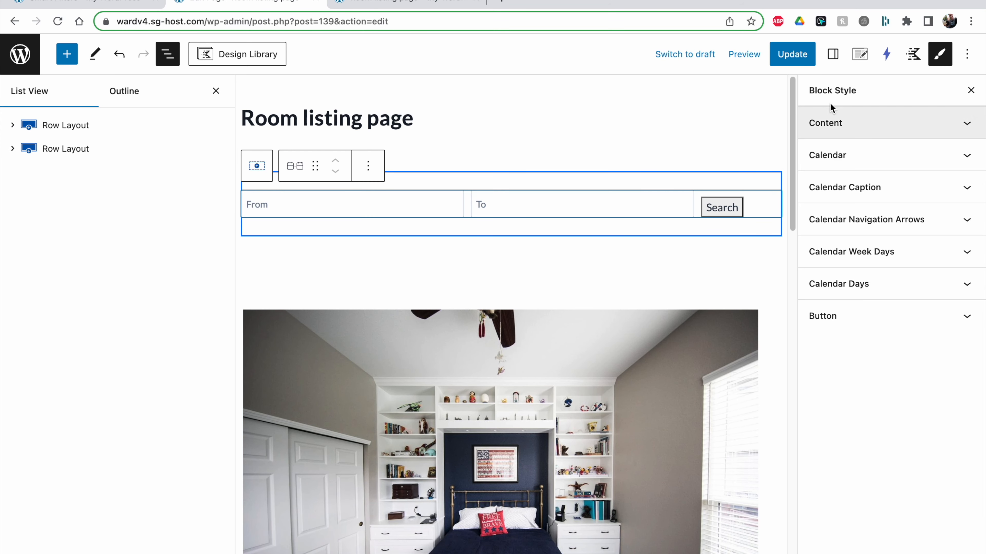
# Set the new Row Layout's custom content max width to 800 px and update the page.
pyautogui.click(121, 127)
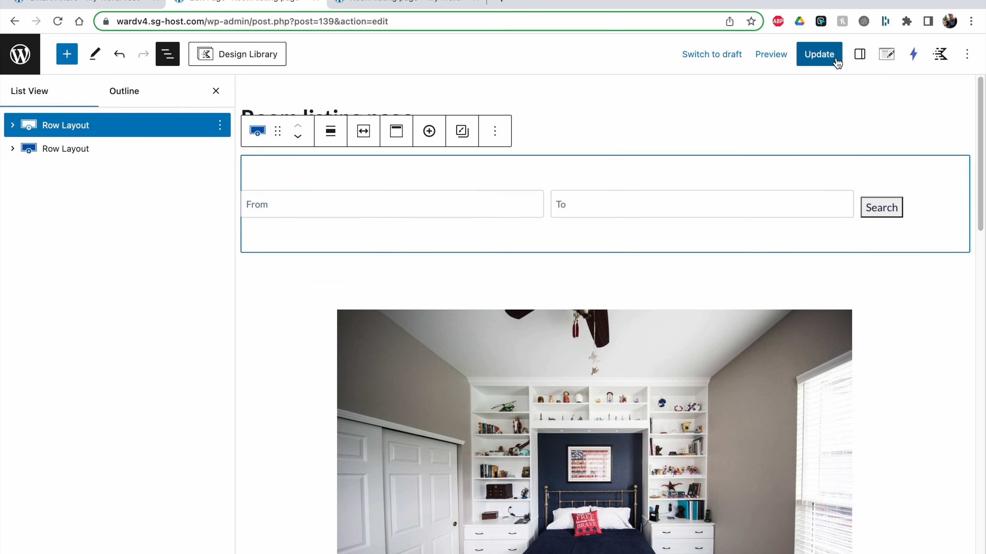
pyautogui.click(859, 54)
pyautogui.click(935, 417)
pyautogui.write('800')
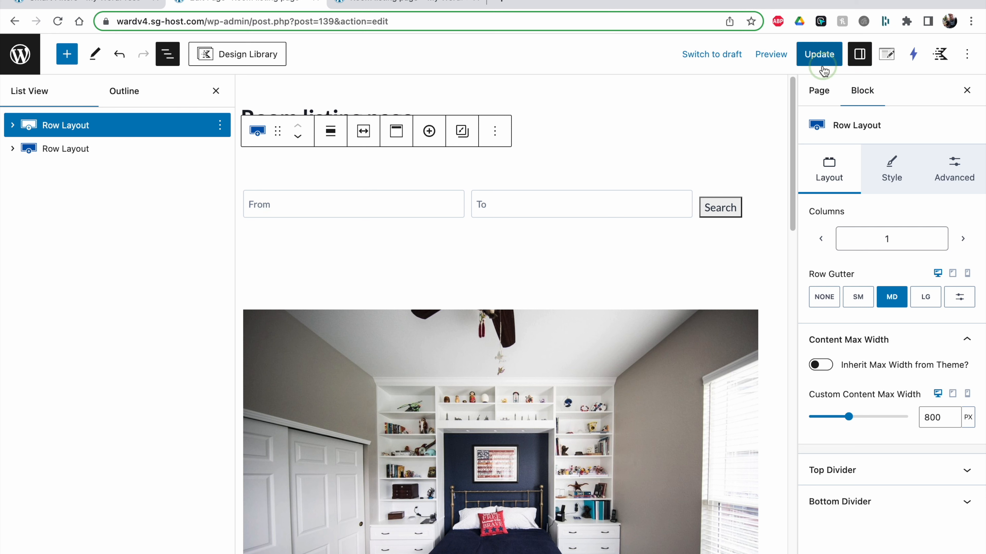
pyautogui.click(819, 53)
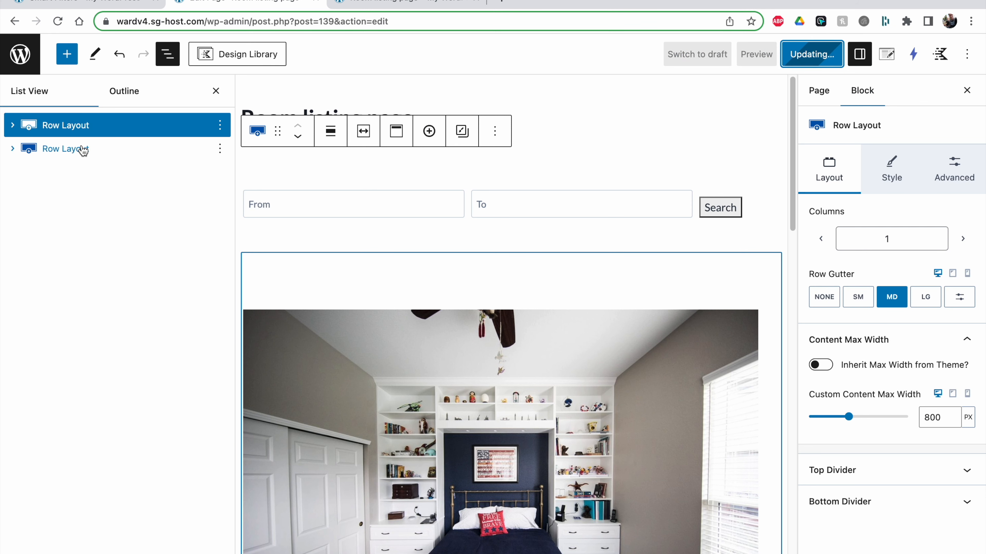
# Reload the live room listing page and test the filter with dates from 05/03/2023 to 05/07/2023.
pyautogui.click(353, 5)
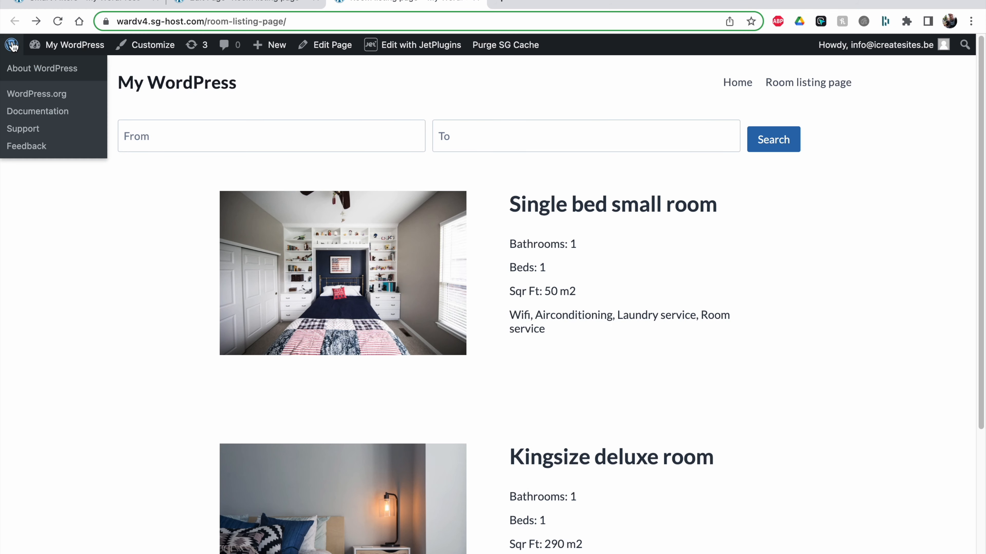
pyautogui.click(58, 21)
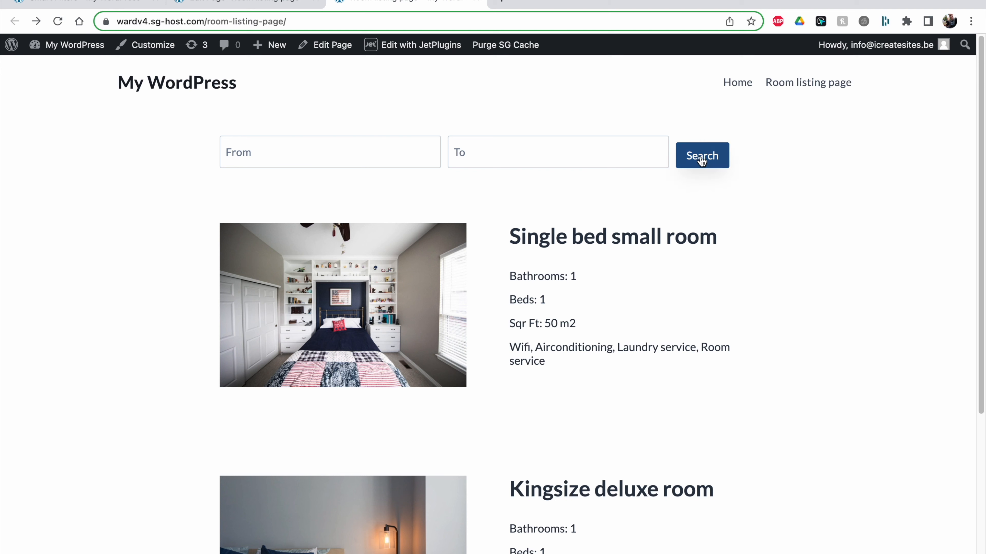
pyautogui.click(267, 161)
pyautogui.click(294, 234)
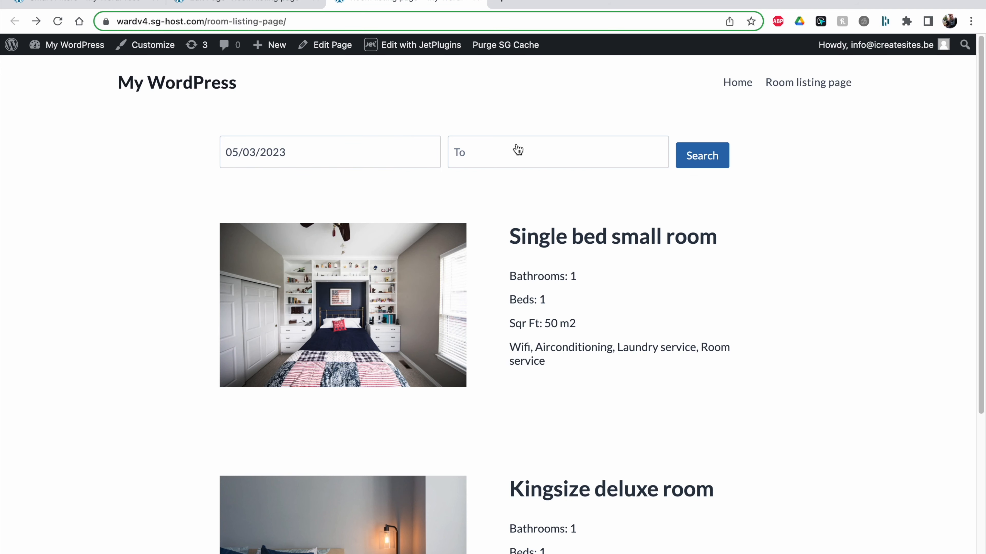
pyautogui.click(516, 151)
pyautogui.click(641, 235)
pyautogui.click(718, 155)
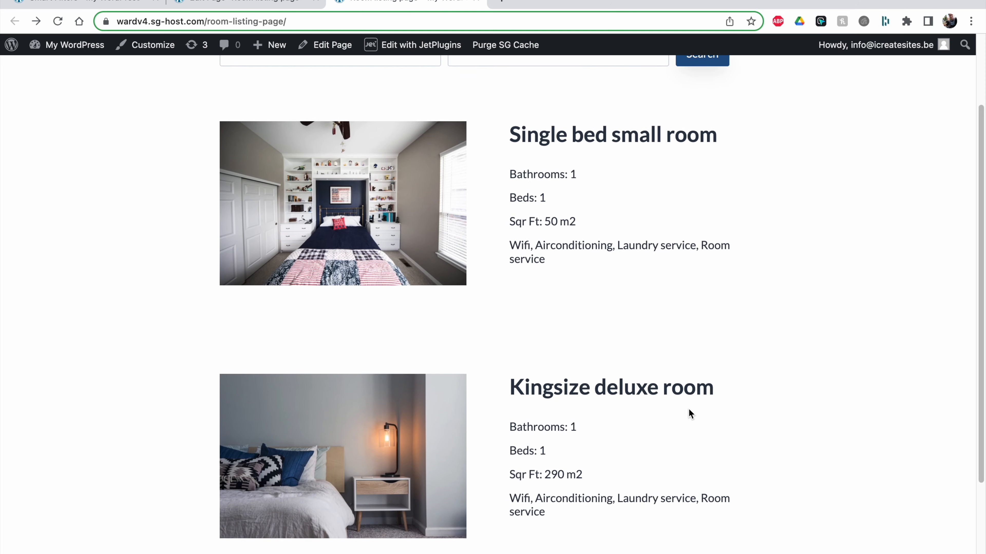
# Check which dates the From calendar allows, and set the filter's To date to 07/30/2023.
pyautogui.click(312, 151)
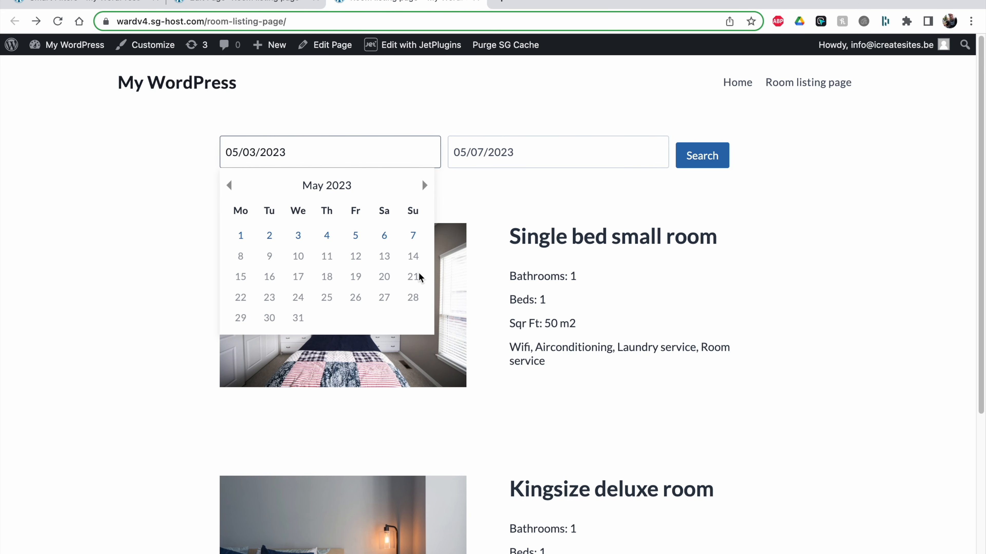
pyautogui.click(231, 189)
pyautogui.click(394, 259)
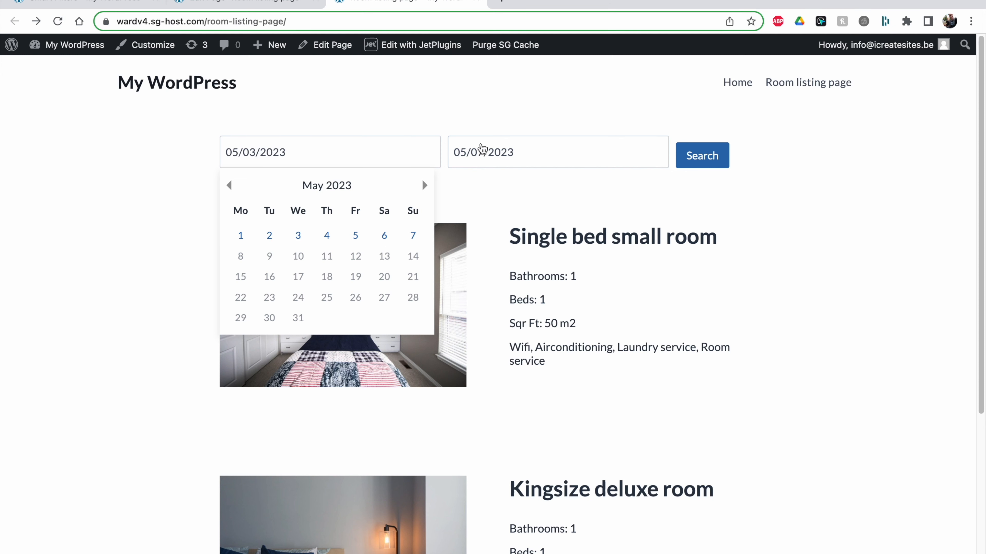
pyautogui.click(489, 153)
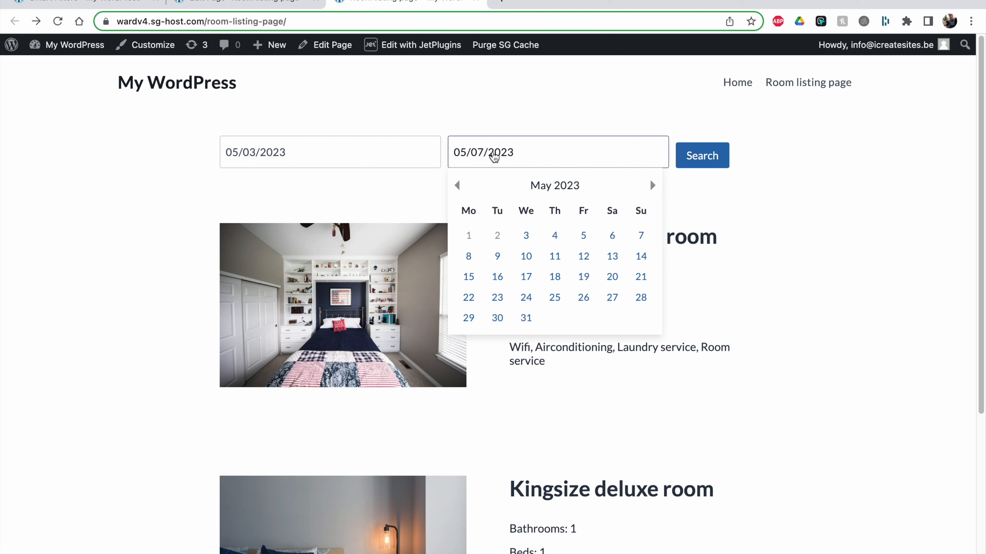
pyautogui.click(652, 186)
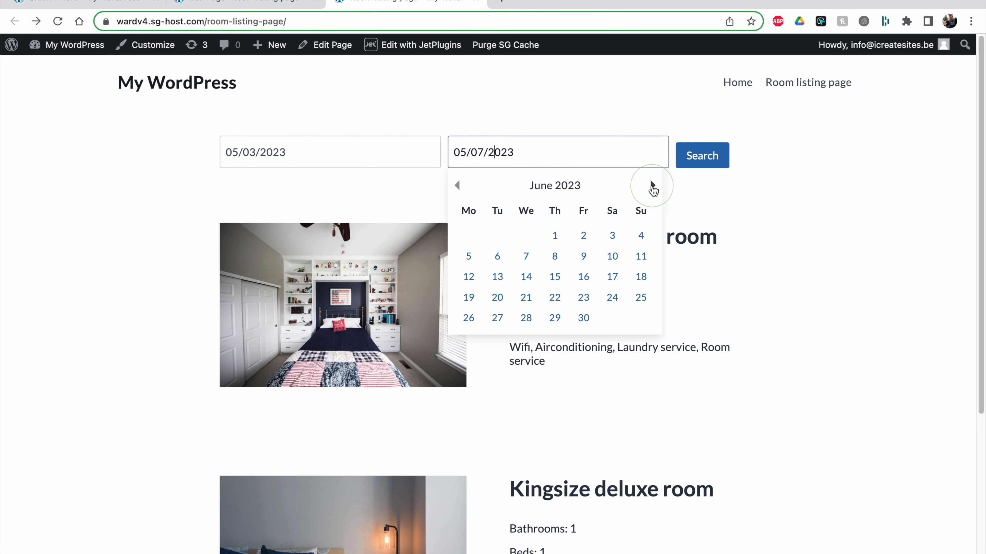
pyautogui.click(652, 187)
pyautogui.click(640, 317)
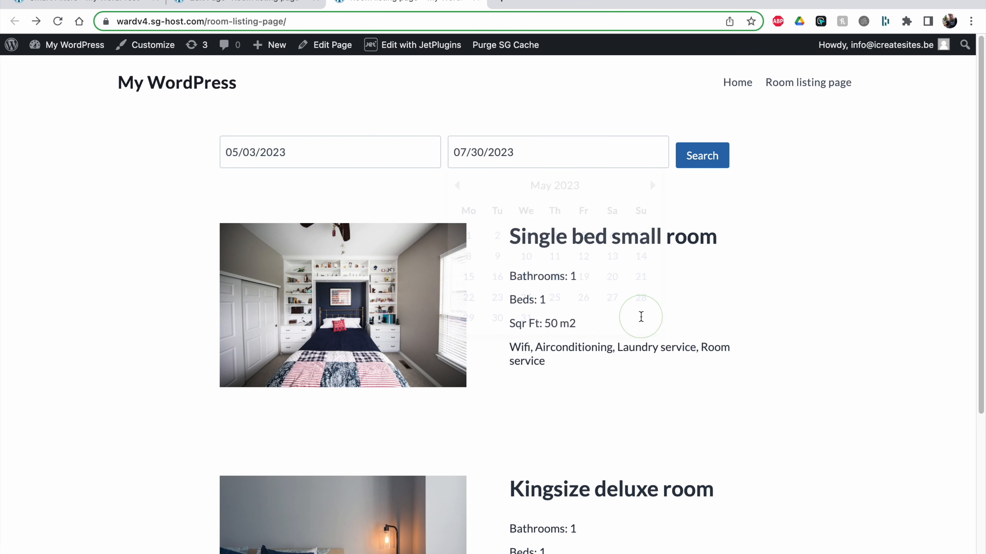
# Examine the From and To calendars and clear the filter's To date.
pyautogui.click(369, 157)
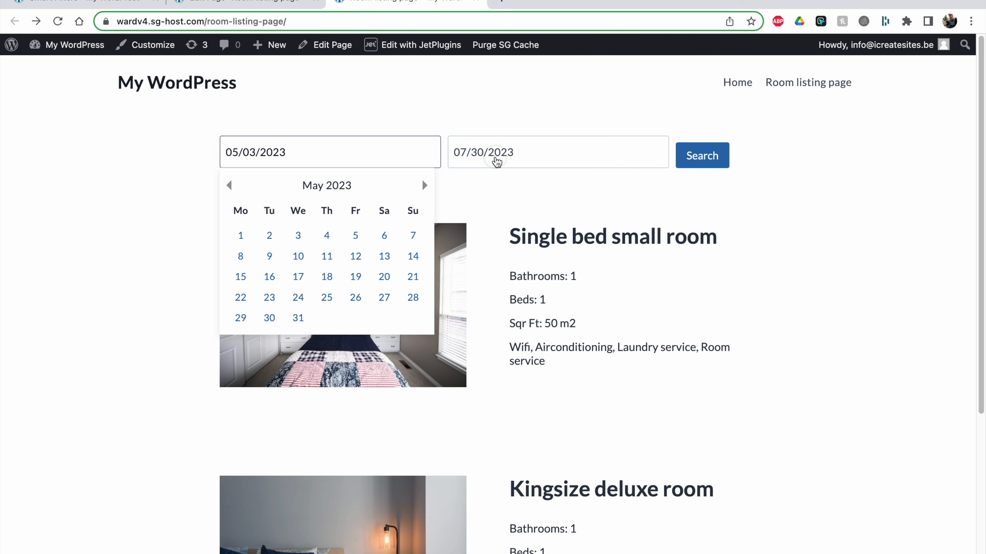
pyautogui.click(497, 161)
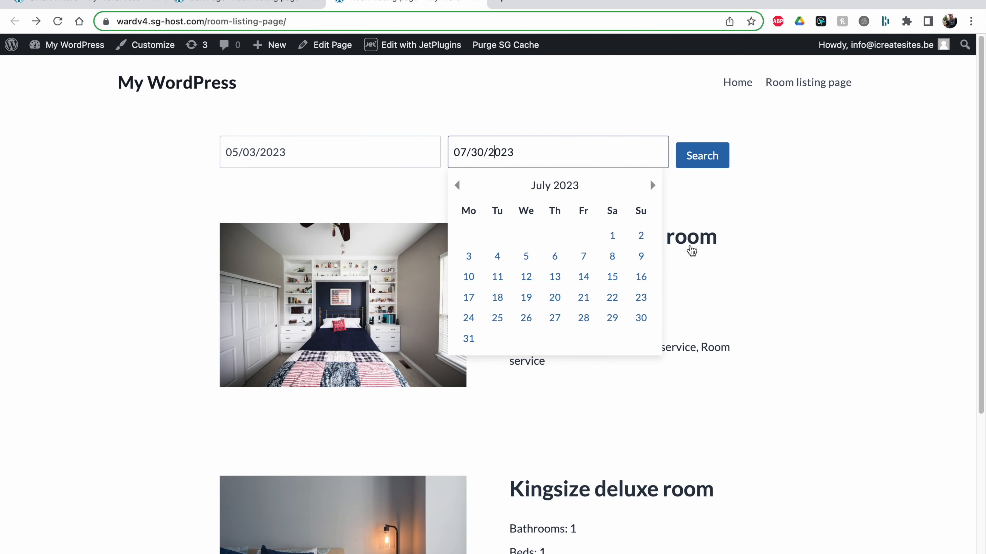
pyautogui.tripleClick(569, 157)
pyautogui.press('BackSpace')
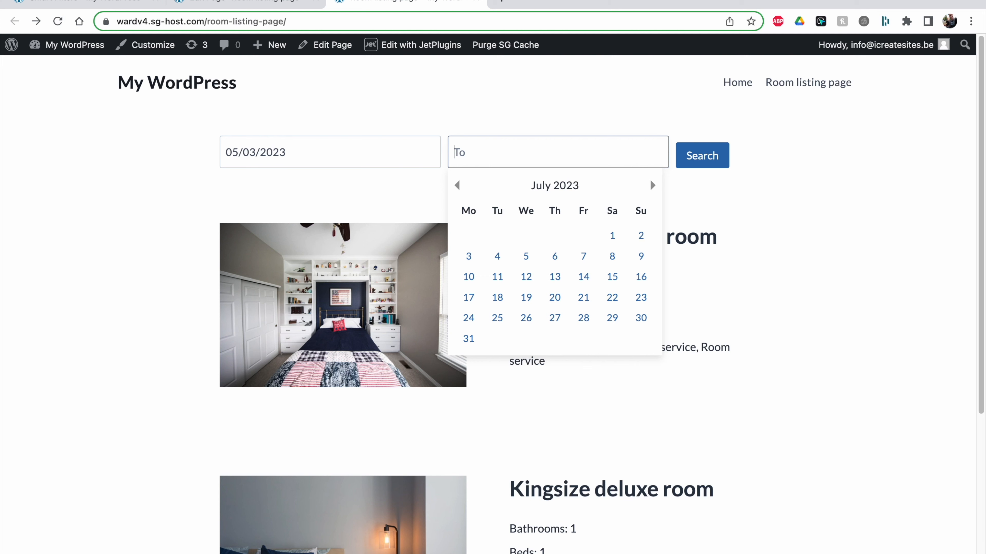
pyautogui.click(683, 200)
pyautogui.click(298, 155)
pyautogui.scroll(-2, 384, 311)
pyautogui.scroll(2, 384, 310)
pyautogui.click(458, 195)
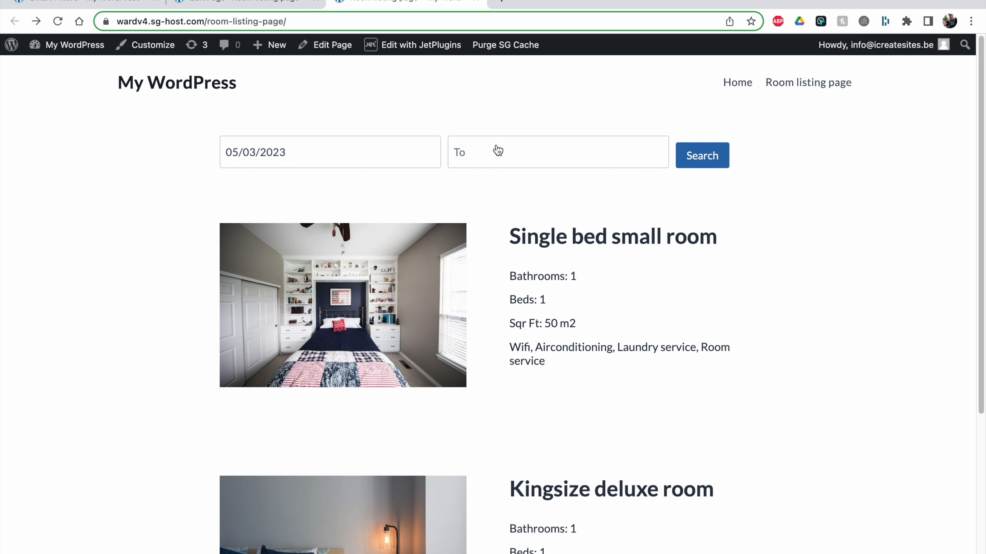
# Set the filter dates from 06/01/2023 to 06/30/2023 and search for rooms.
pyautogui.click(303, 160)
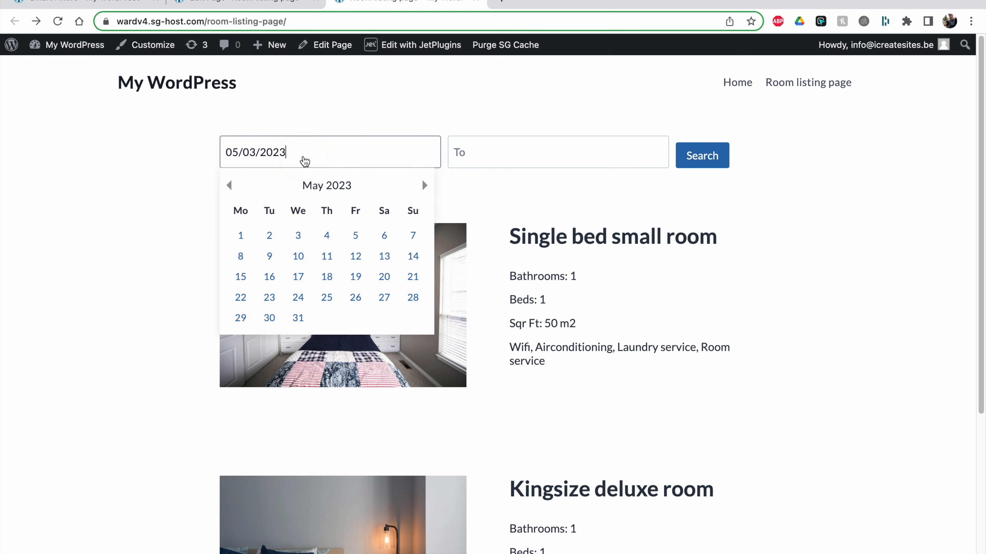
pyautogui.click(424, 186)
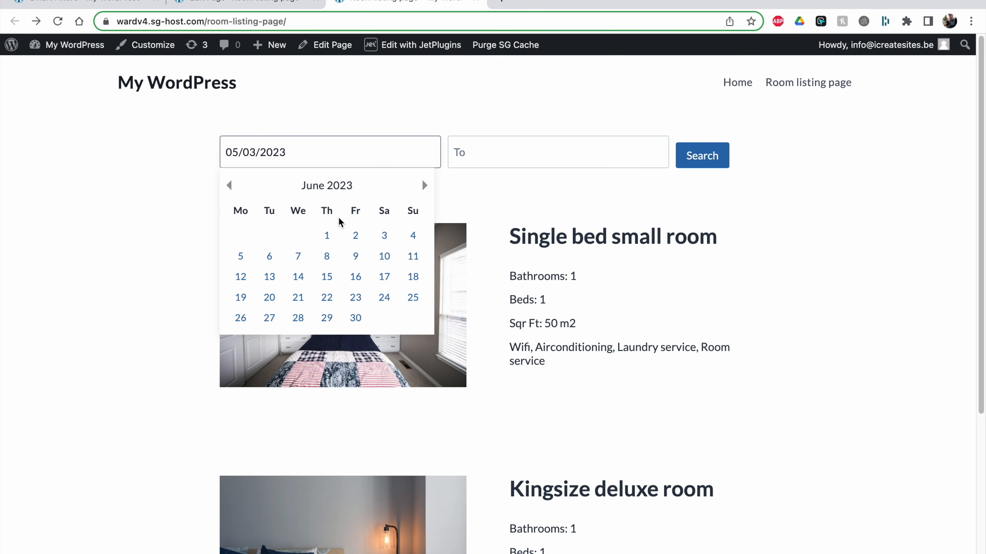
pyautogui.click(326, 236)
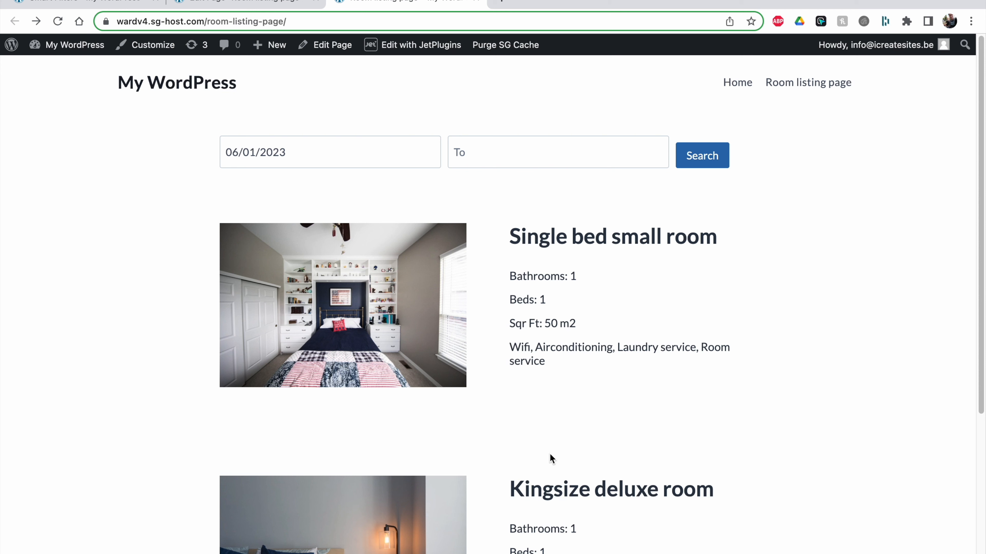
pyautogui.click(467, 152)
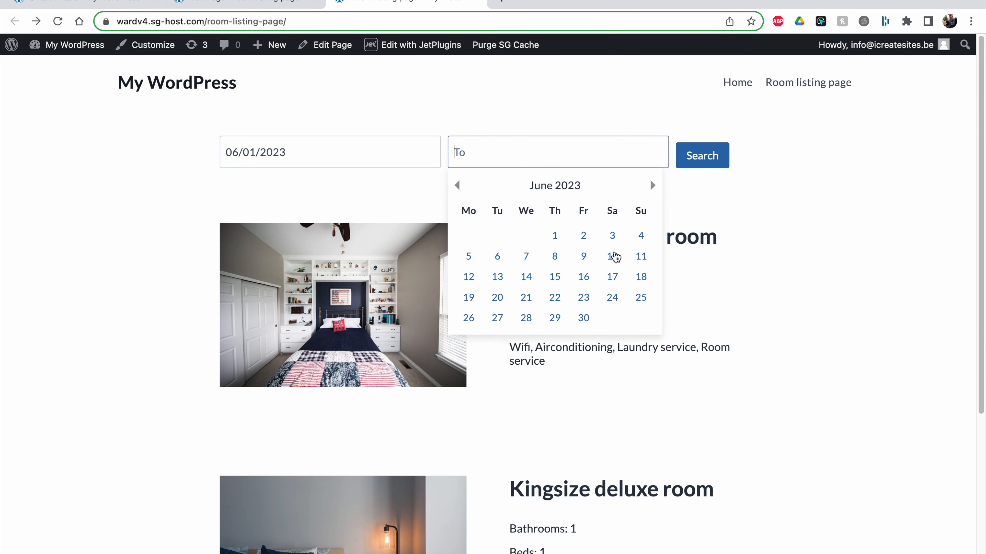
pyautogui.click(587, 317)
pyautogui.click(701, 155)
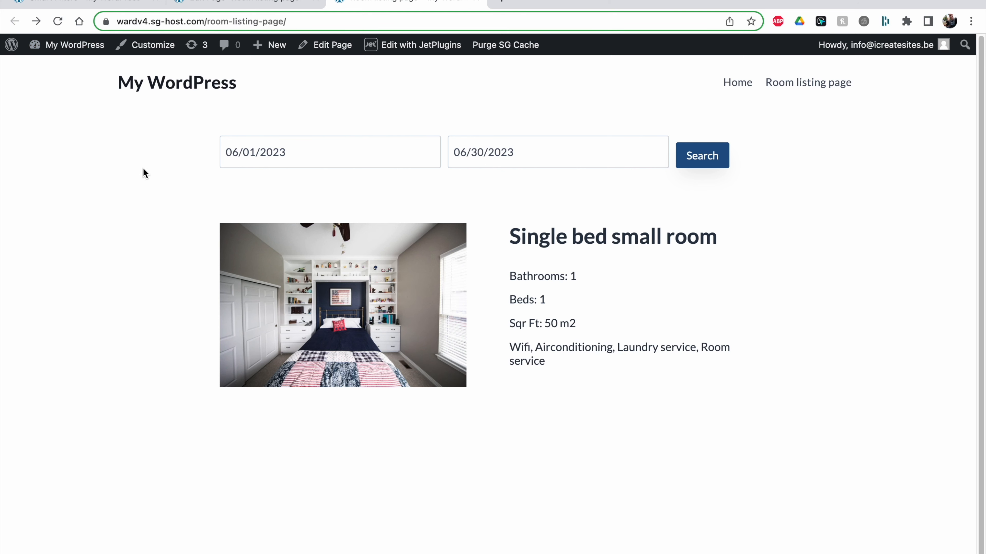
# Open the Bookings list in the WordPress dashboard and examine the first booking's room and unit ID.
pyautogui.click(194, 2)
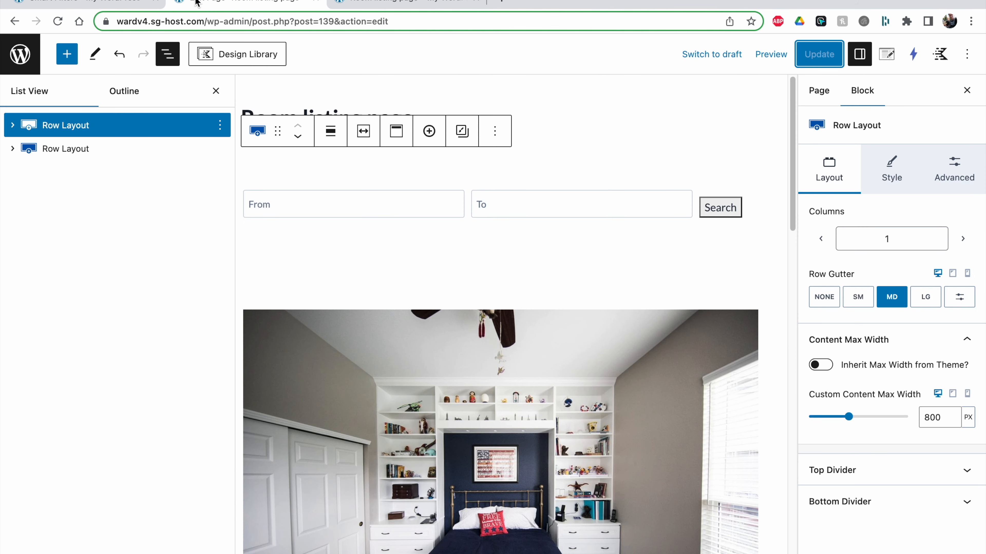
pyautogui.click(90, 2)
pyautogui.moveTo(50, 261)
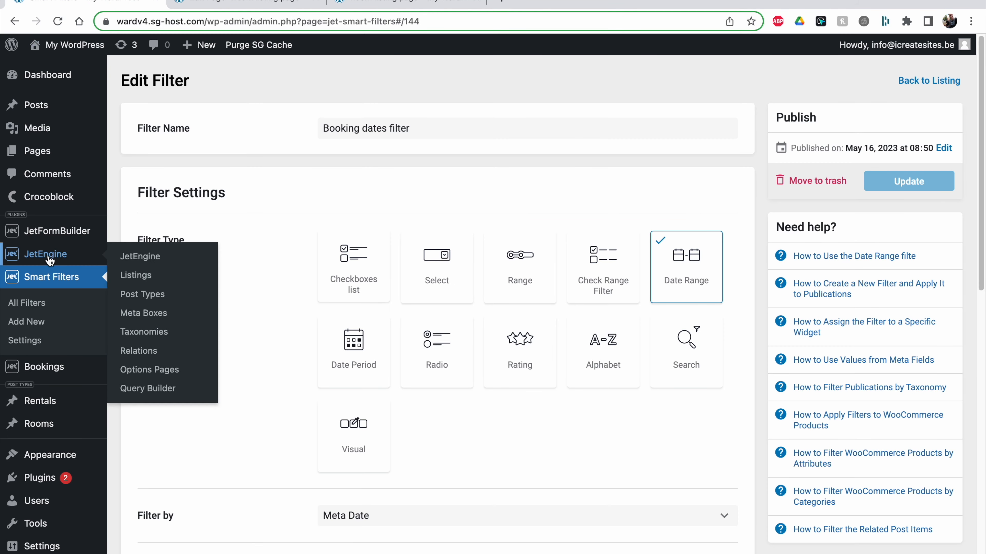
pyautogui.moveTo(52, 368)
pyautogui.scroll(-2, 54, 330)
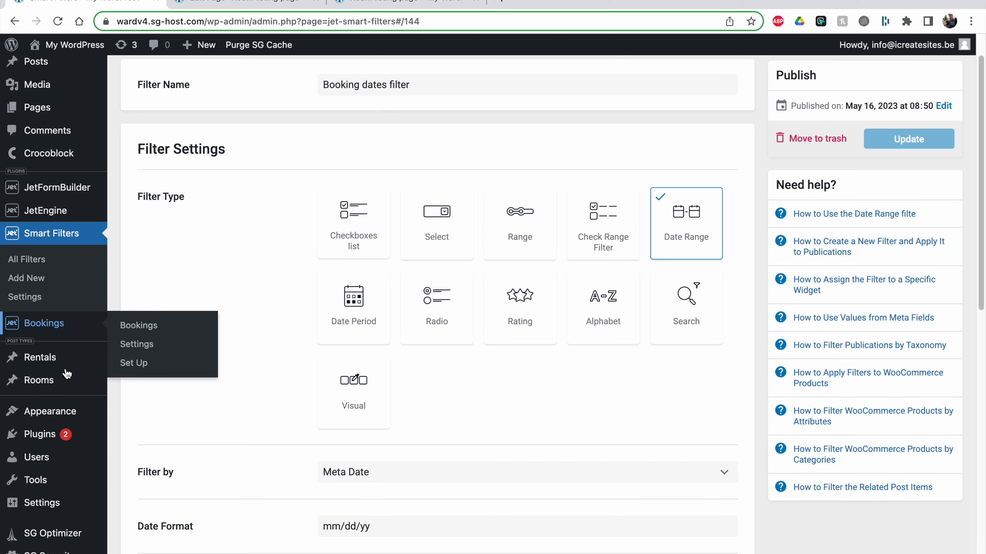
pyautogui.click(44, 323)
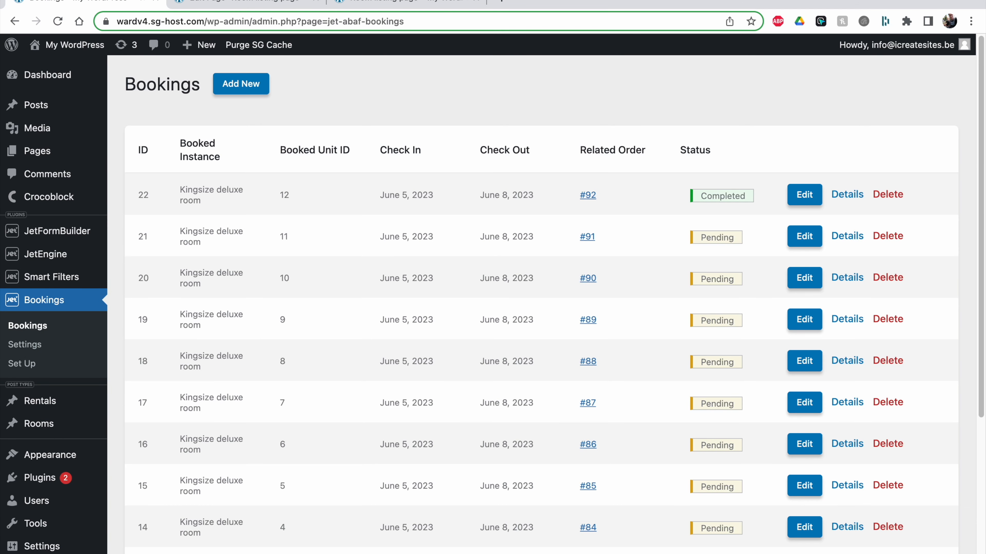
pyautogui.moveTo(163, 194); pyautogui.dragTo(238, 205)
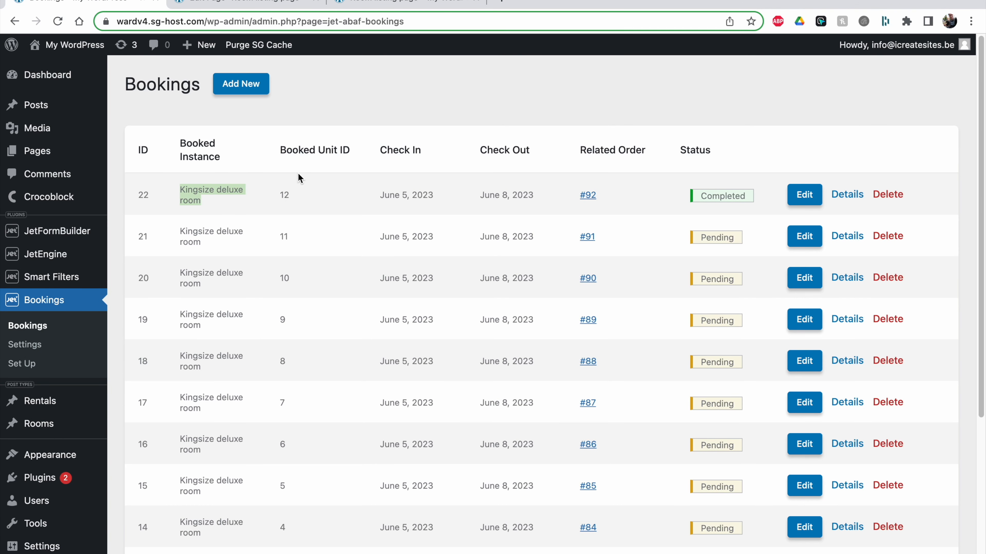
pyautogui.click(288, 194)
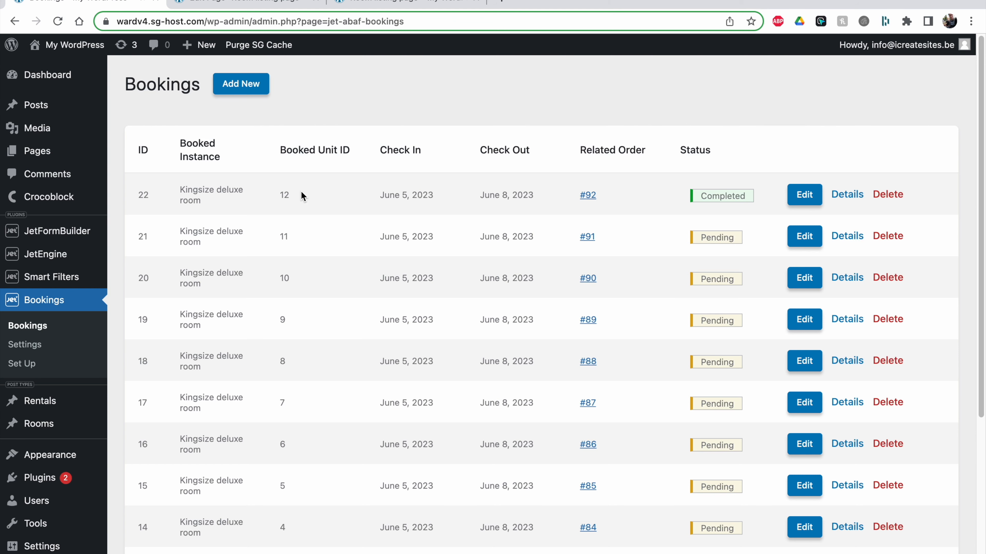
# Return to the live room listing page and clear the filter's To date.
pyautogui.click(386, 3)
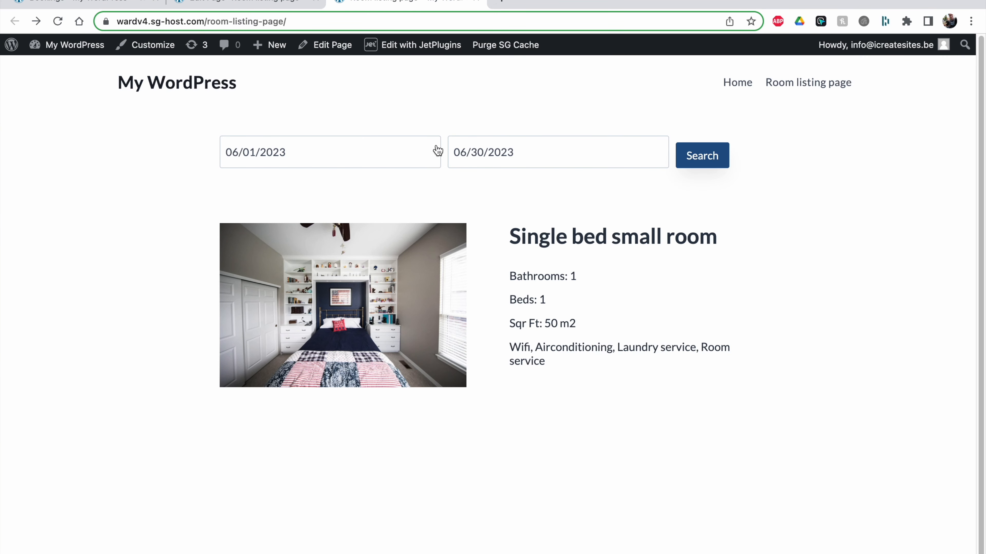
pyautogui.click(566, 151)
pyautogui.press('BackSpace')
pyautogui.press('BackSpace')
pyautogui.press('BackSpace')
pyautogui.press('BackSpace')
pyautogui.press('BackSpace')
pyautogui.press('BackSpace')
pyautogui.press('Return')
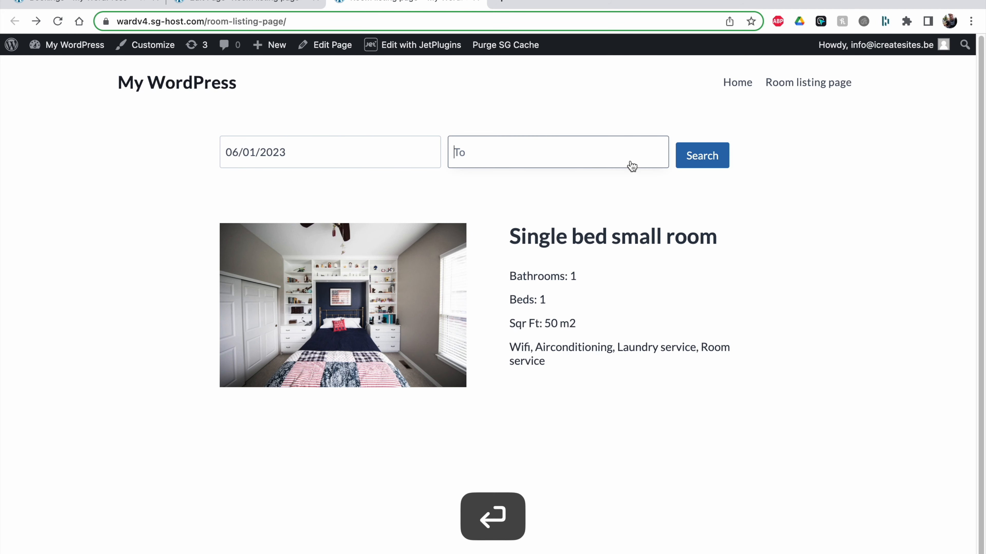
# Set the filter dates from 05/01/2023 to 05/02/2023, search, and review the listed rooms.
pyautogui.click(306, 166)
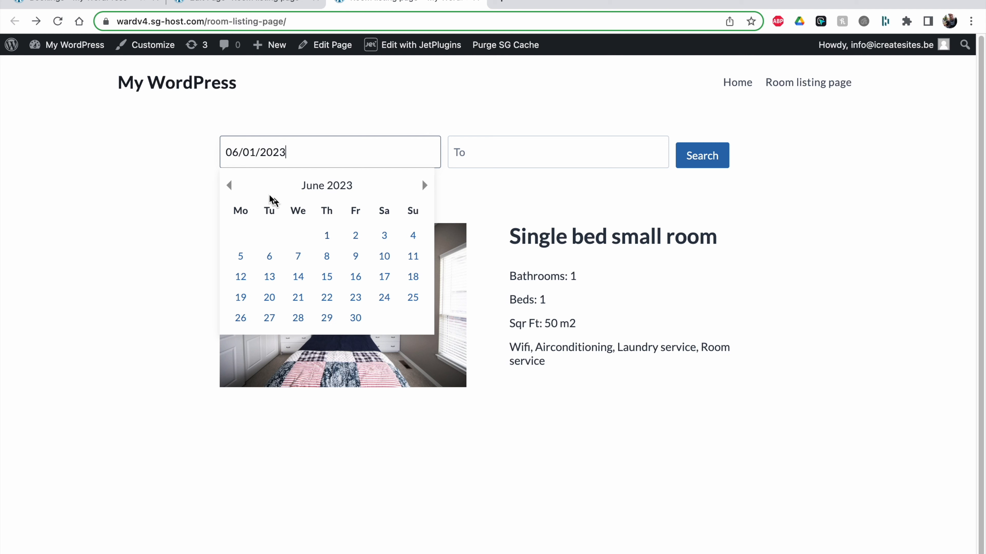
pyautogui.click(229, 186)
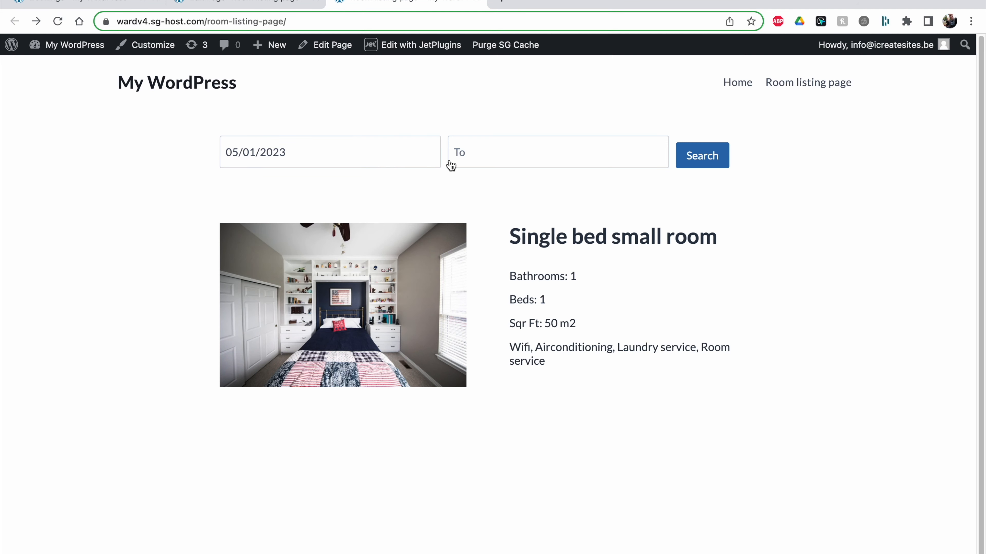
pyautogui.click(457, 152)
pyautogui.click(485, 236)
pyautogui.click(703, 160)
pyautogui.scroll(-6, 576, 469)
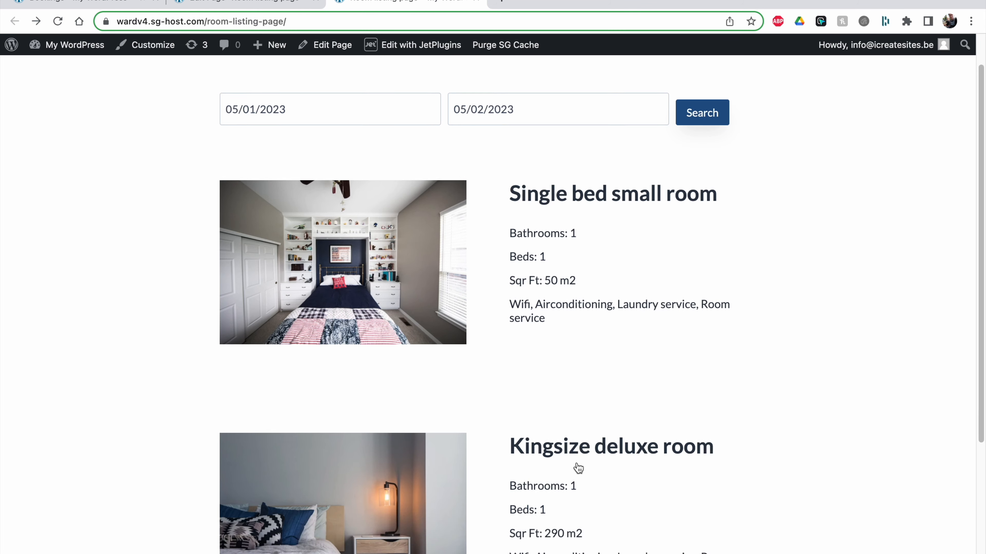
pyautogui.scroll(3, 520, 387)
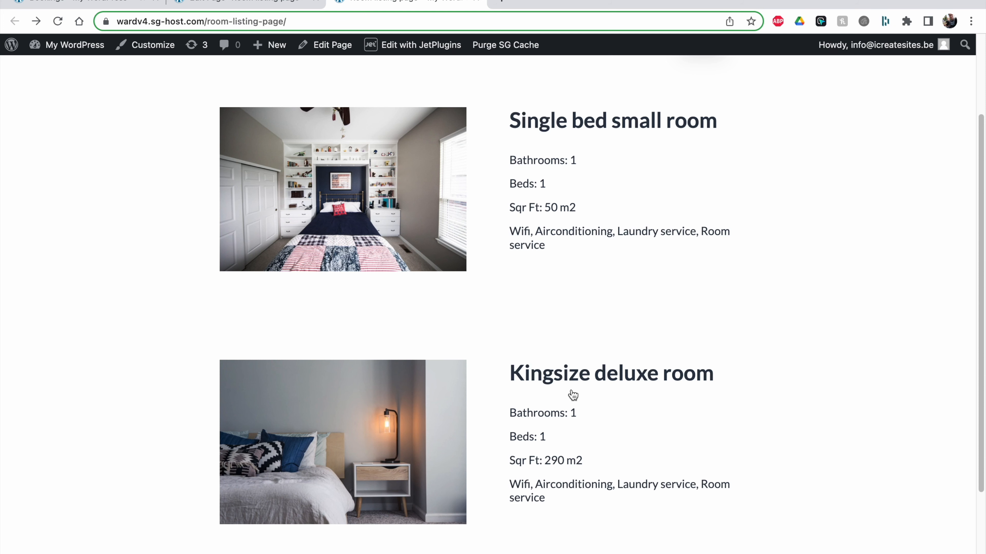
# Go back to the Bookings list and examine the first booking's unit ID and check-in and check-out dates.
pyautogui.click(114, 3)
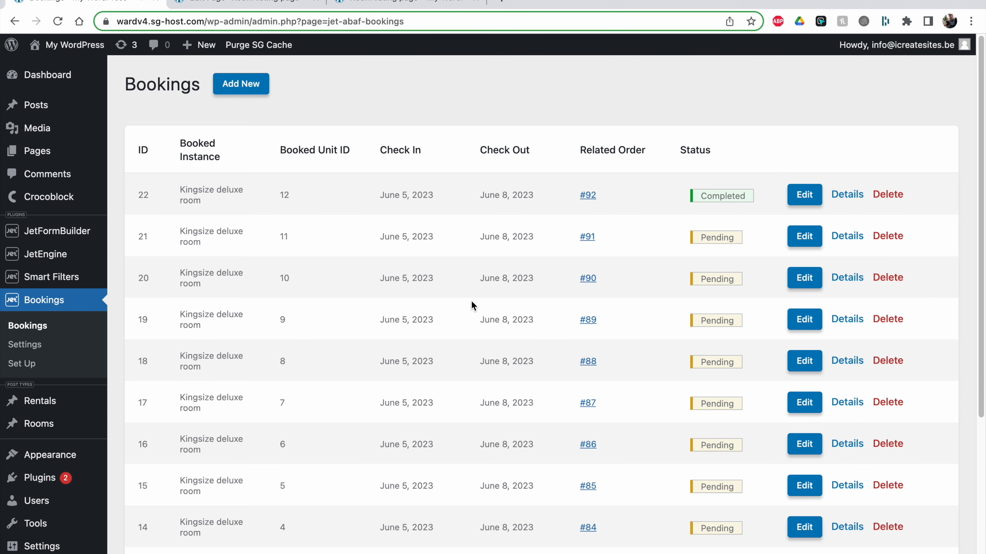
pyautogui.moveTo(275, 201); pyautogui.dragTo(293, 201)
pyautogui.click(294, 202)
pyautogui.scroll(-5, 295, 209)
pyautogui.scroll(5, 292, 446)
pyautogui.moveTo(379, 194); pyautogui.dragTo(548, 200)
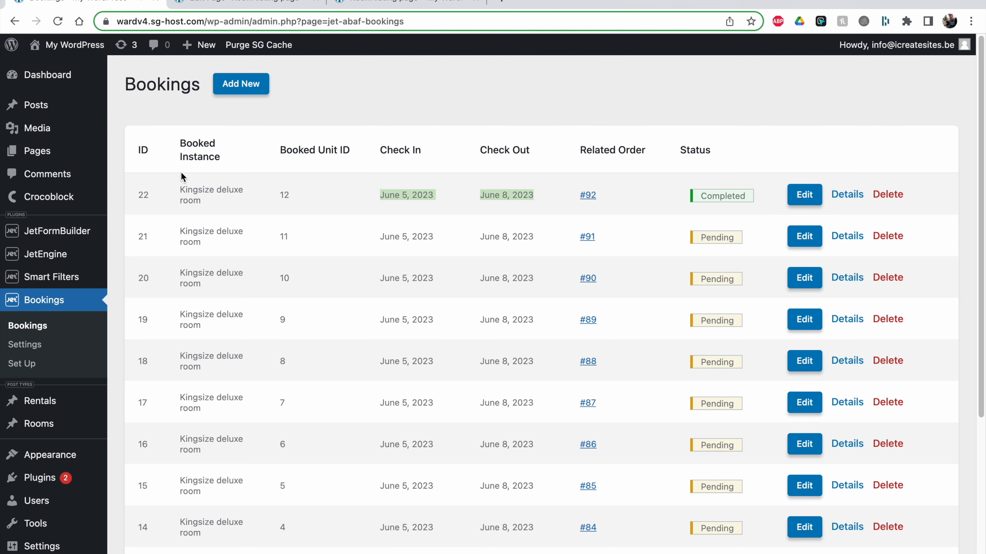
# On the live room listing page, check the From calendar with both dates filled in and reload the page.
pyautogui.click(372, 6)
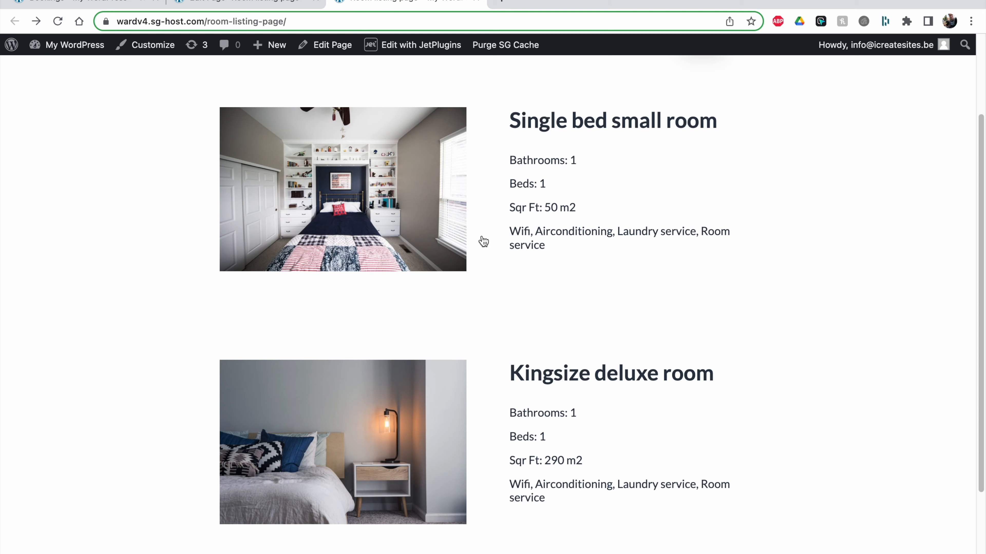
pyautogui.scroll(3, 479, 242)
pyautogui.click(257, 144)
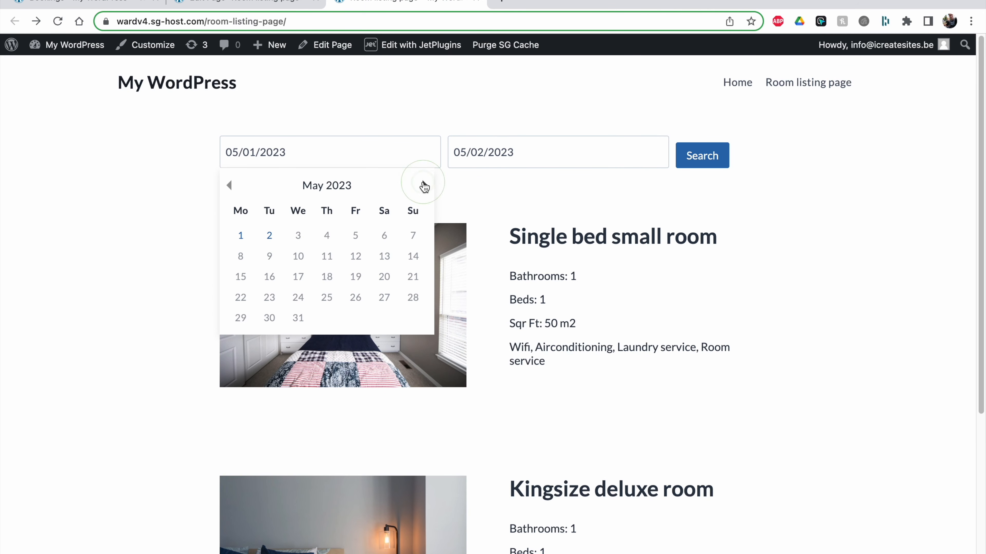
pyautogui.click(466, 229)
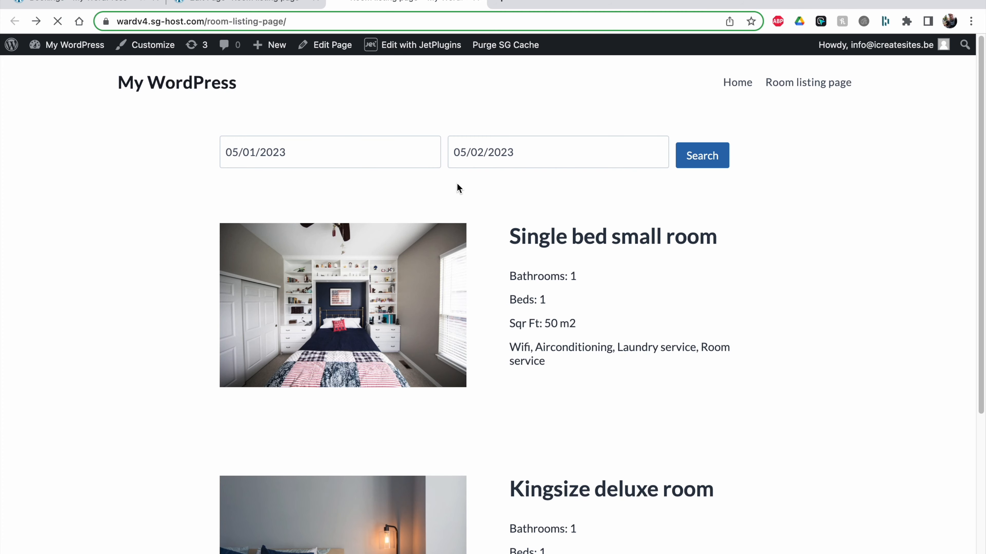
pyautogui.hscroll(-5, 209, 190)
# In the room listing page editor, insert an empty block after the Date Range block in the first row's section.
pyautogui.click(244, 3)
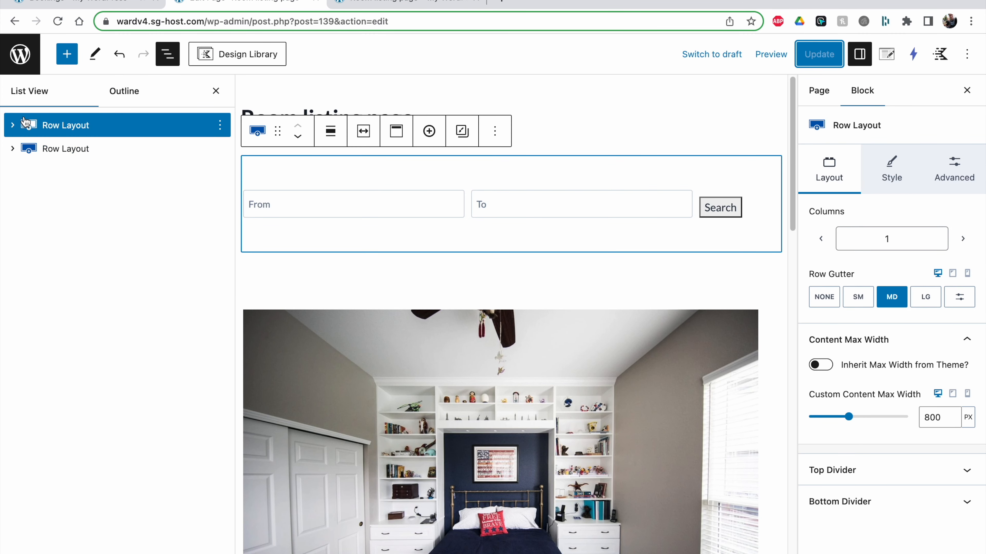
pyautogui.click(12, 125)
pyautogui.click(28, 149)
pyautogui.click(90, 176)
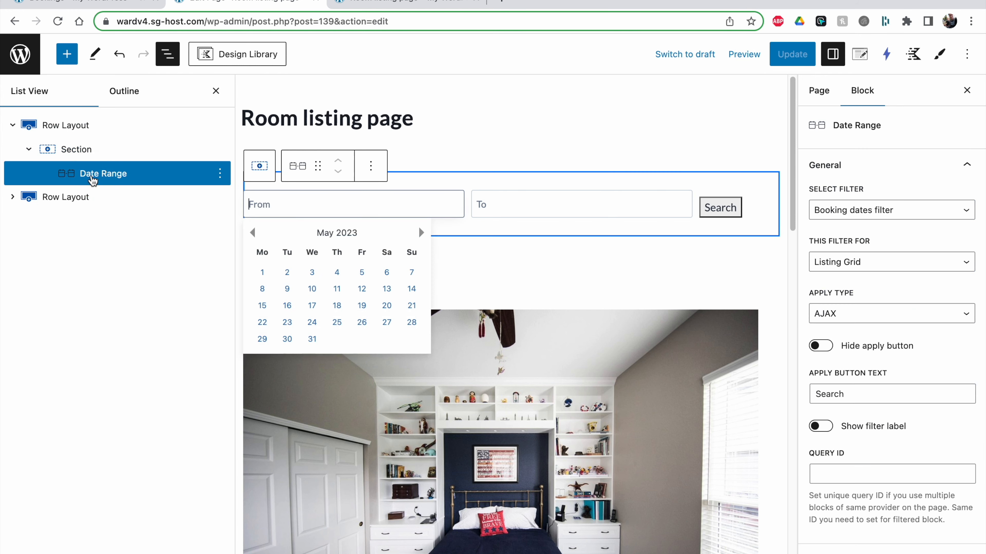
pyautogui.click(220, 173)
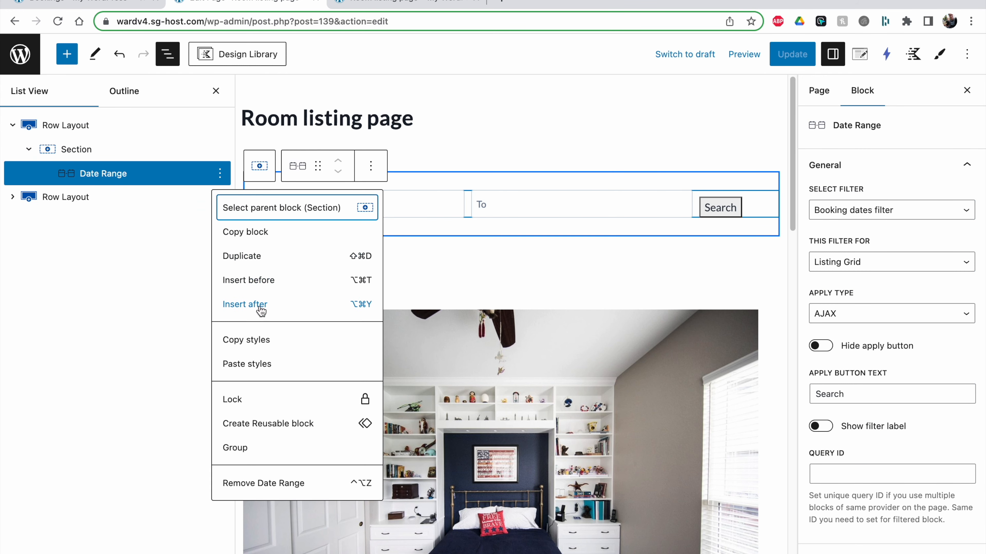
pyautogui.click(258, 304)
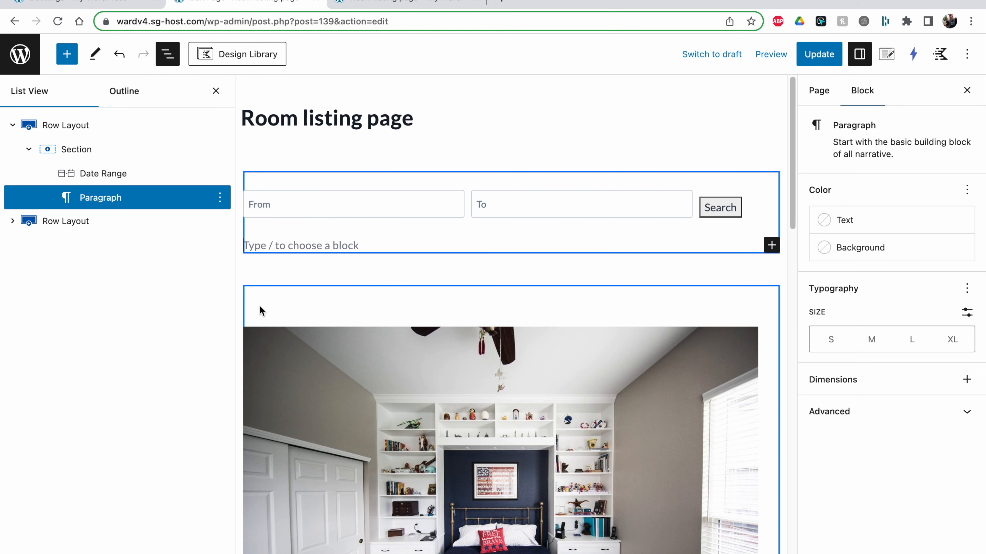
# Browse the full block library to the Jet Smart Filters group and add an Active Filters block beneath the date range.
pyautogui.click(772, 246)
pyautogui.click(710, 469)
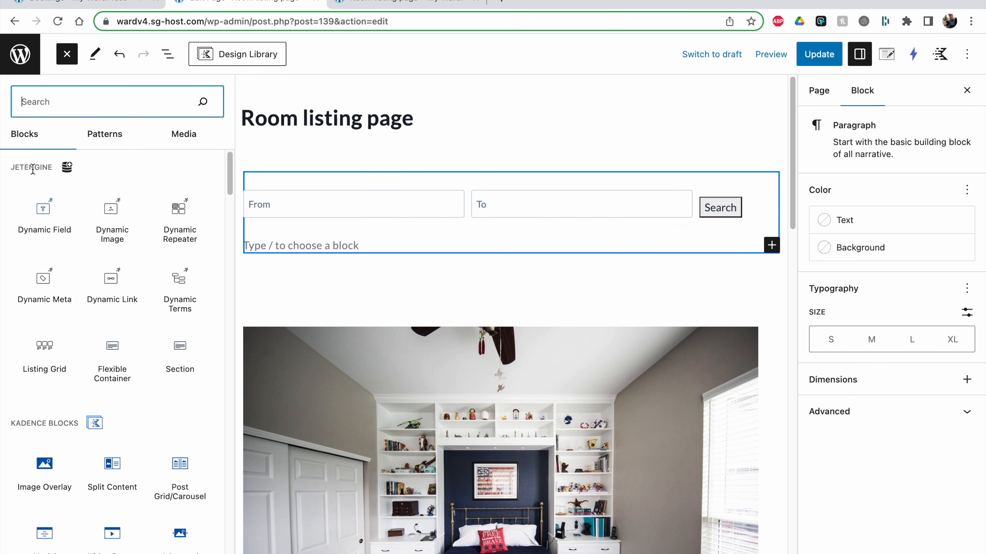
pyautogui.scroll(-15, 110, 358)
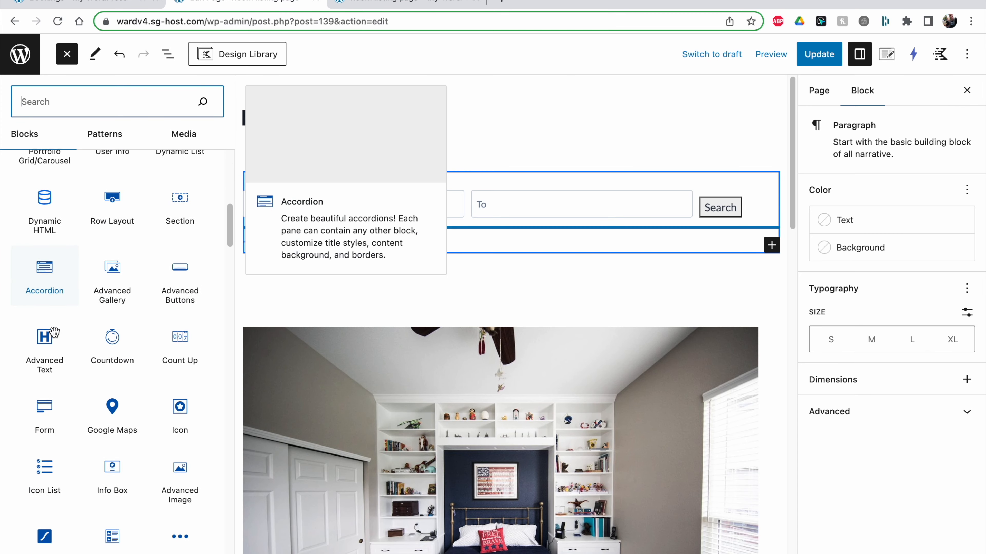
pyautogui.scroll(-15, 55, 332)
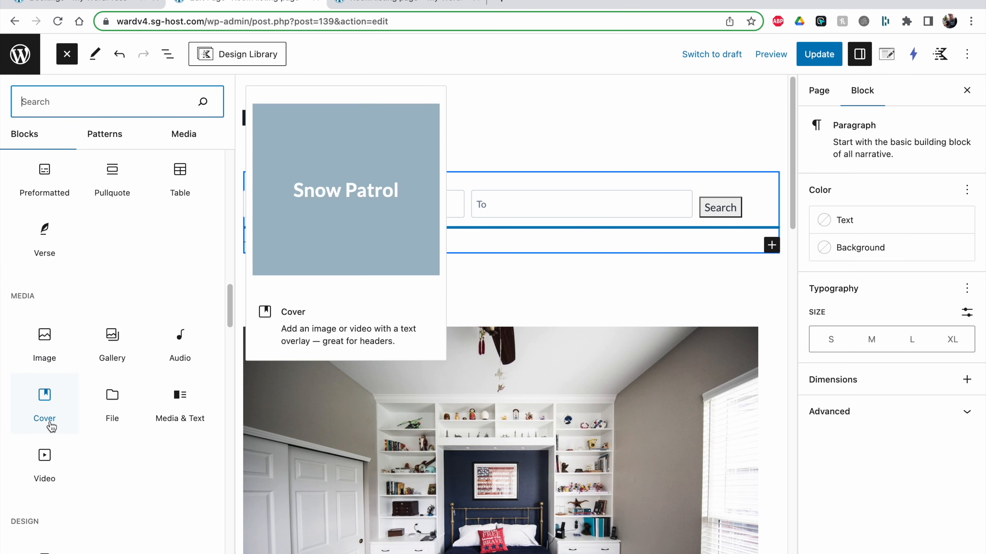
pyautogui.scroll(-15, 51, 427)
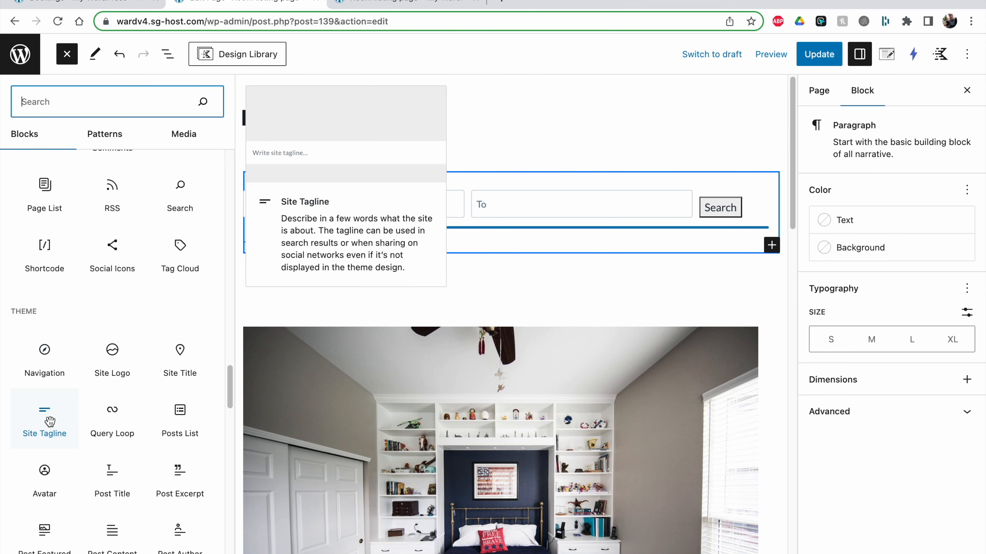
pyautogui.scroll(-15, 51, 427)
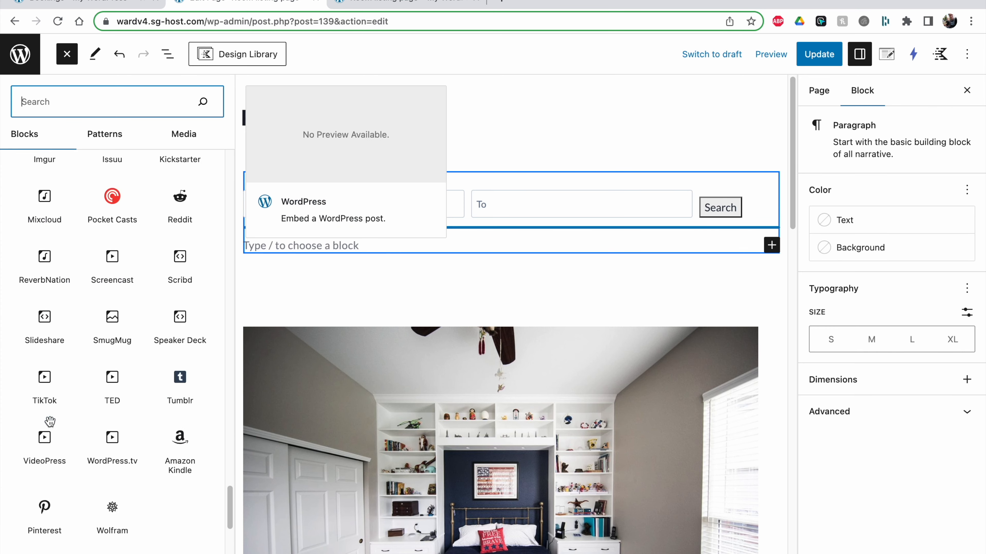
pyautogui.scroll(4, 49, 420)
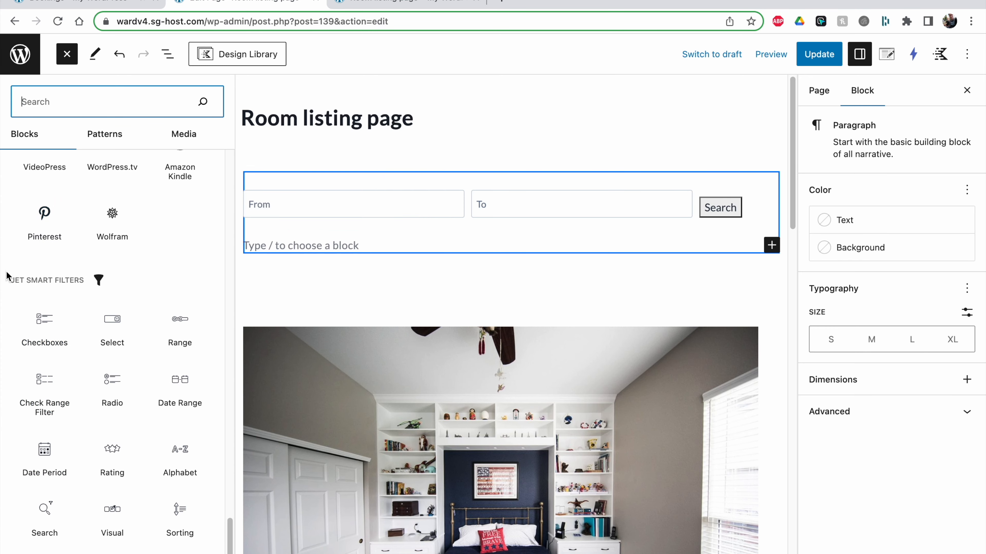
pyautogui.scroll(-2, 155, 303)
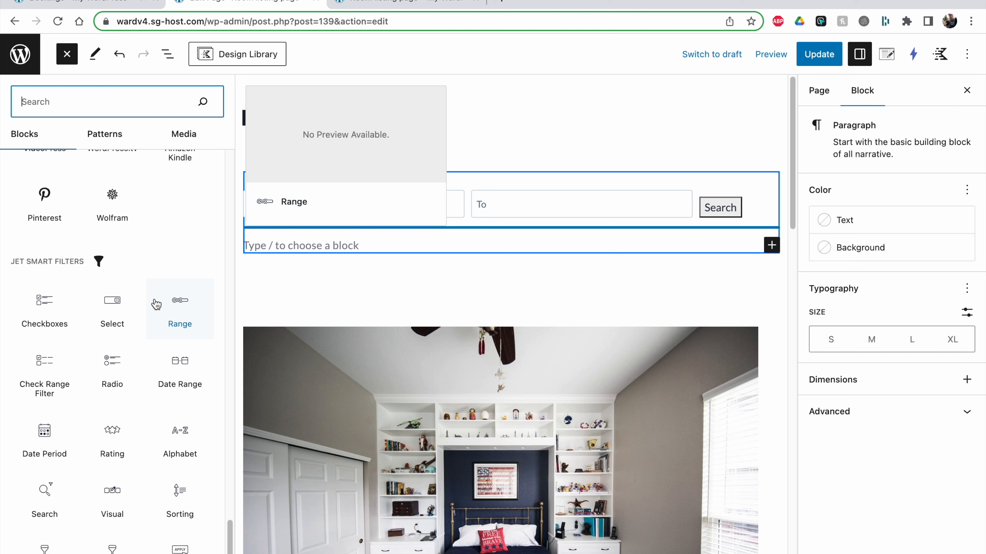
pyautogui.scroll(-4, 163, 414)
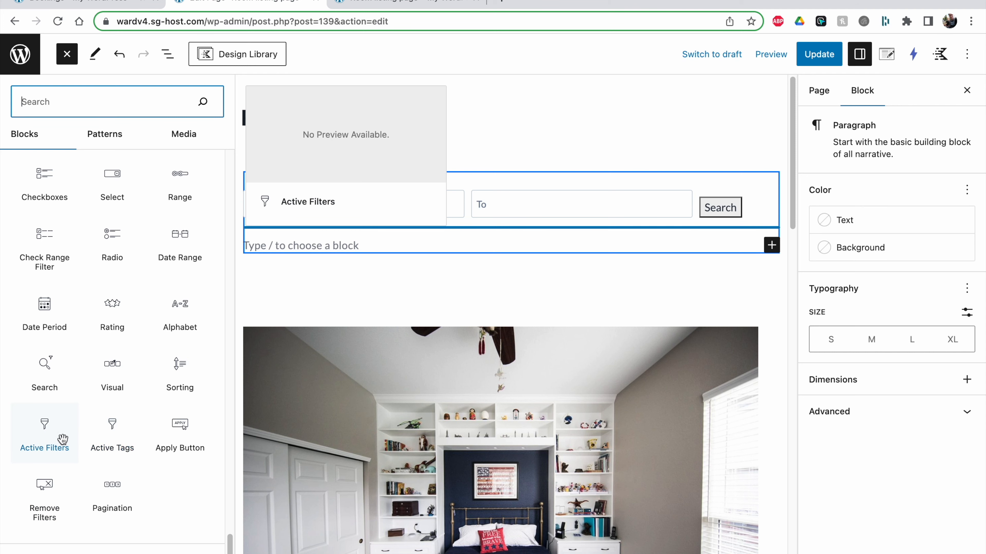
pyautogui.click(45, 437)
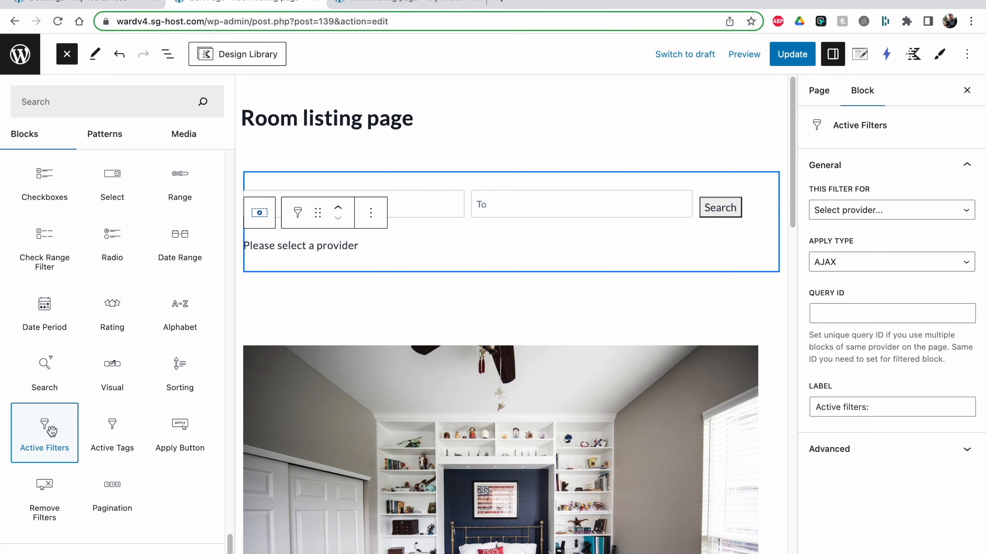
# Set the Active Filters block to filter for Listing Grid, clear its label, and update the page.
pyautogui.click(873, 210)
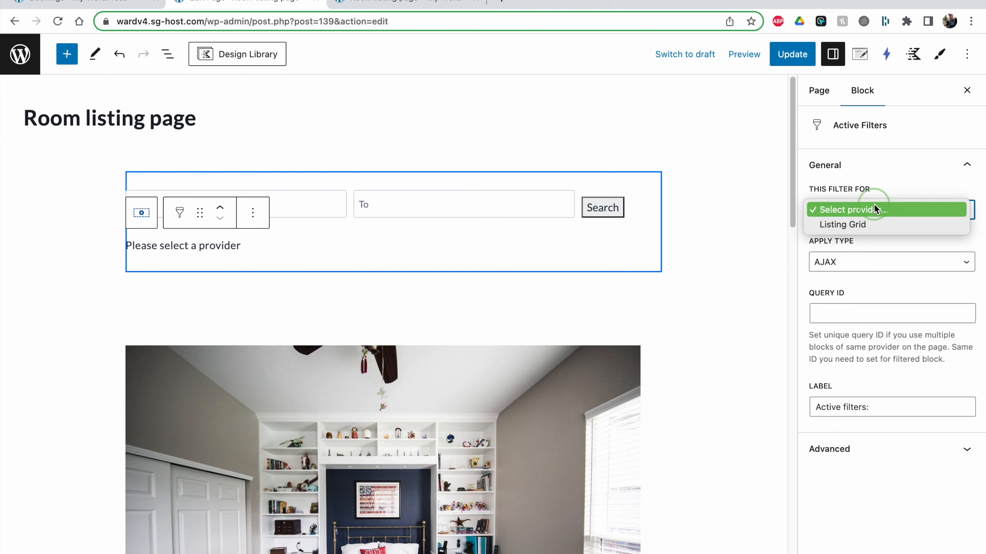
pyautogui.click(866, 225)
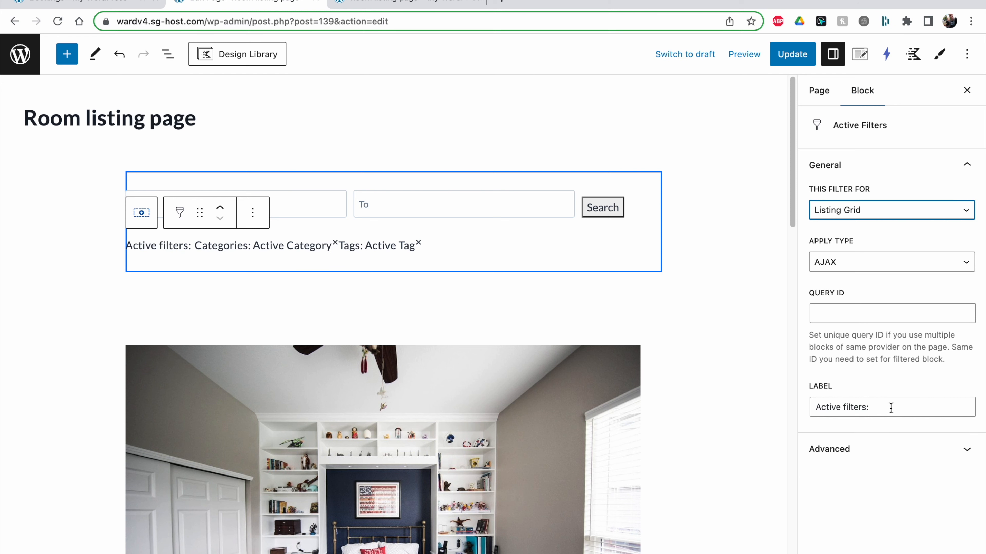
pyautogui.moveTo(891, 408); pyautogui.dragTo(799, 407)
pyautogui.press('BackSpace')
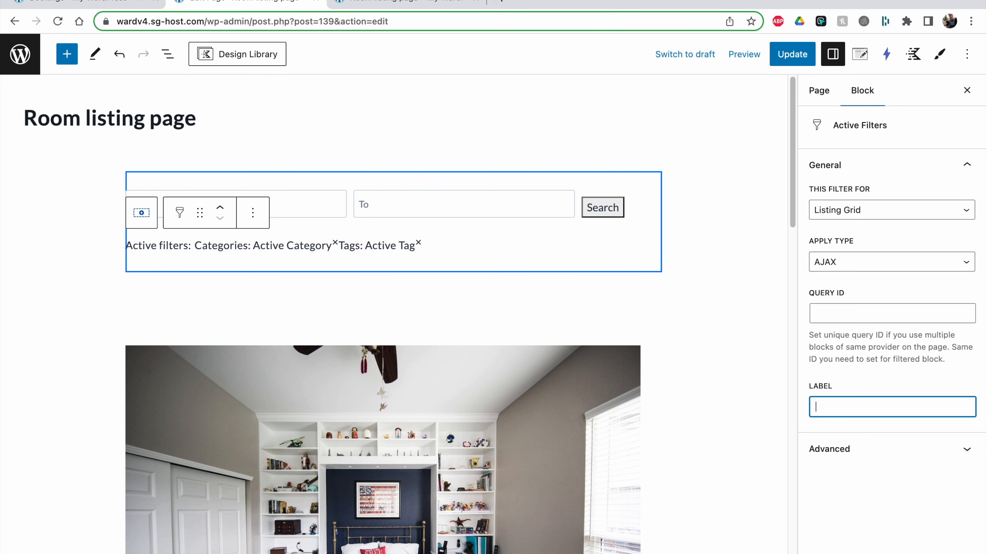
pyautogui.click(795, 58)
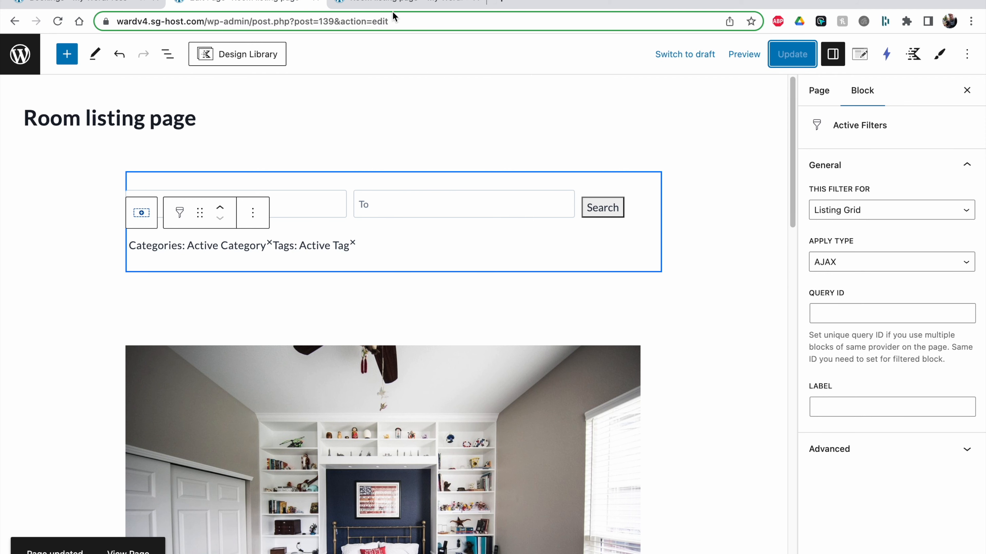
# Reload the live room listing page, search from 05/04/2023 to 05/14/2023, and remove the active date filter.
pyautogui.click(390, 4)
pyautogui.click(59, 21)
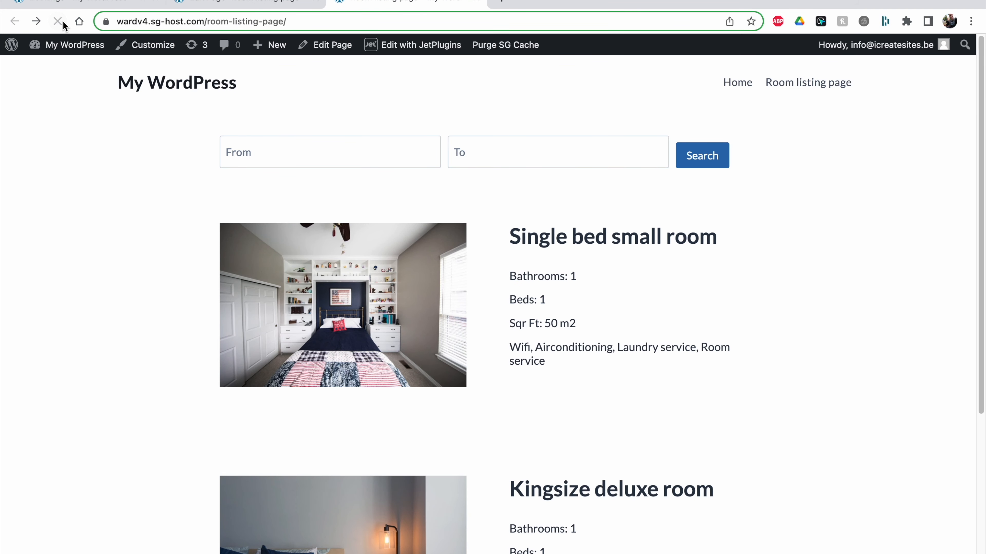
pyautogui.click(341, 163)
pyautogui.click(325, 235)
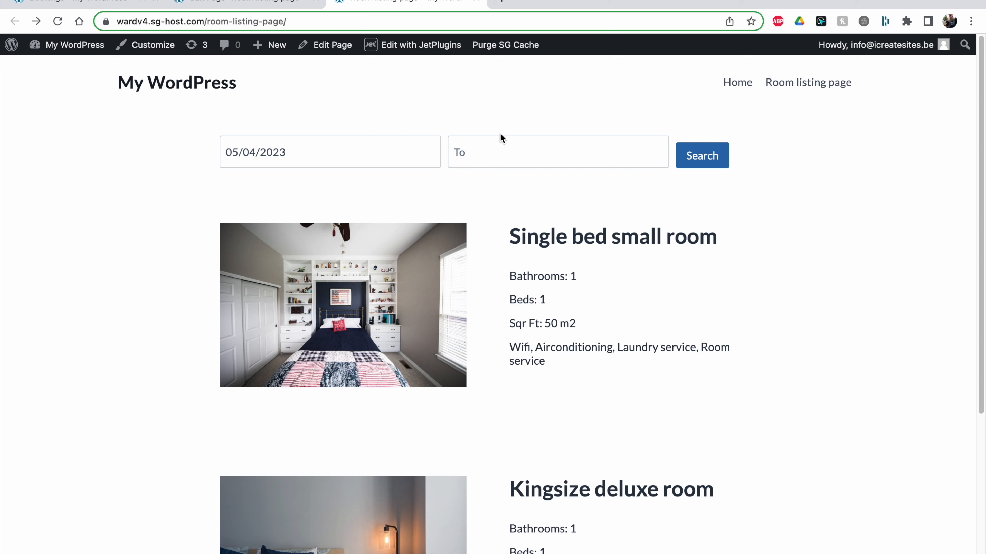
pyautogui.click(507, 150)
pyautogui.click(641, 256)
pyautogui.click(695, 166)
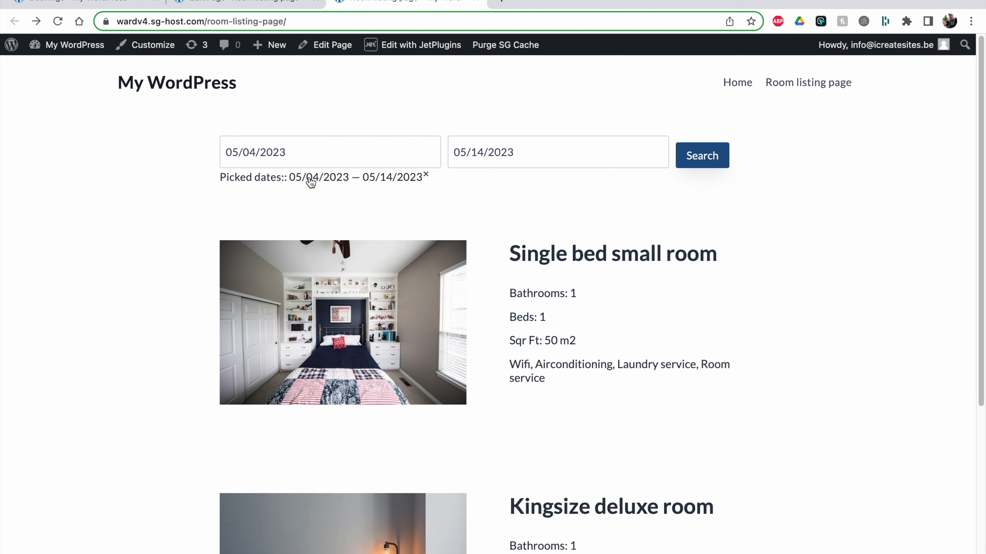
pyautogui.click(426, 176)
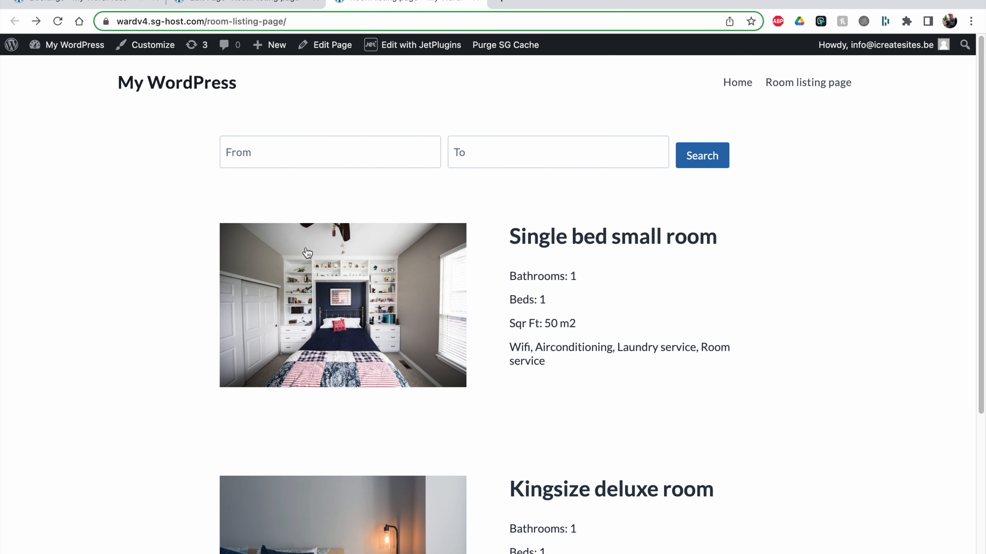
# Check the Active Filters settings in the editor, and search the live page from 05/05/2023 to 05/11/2023.
pyautogui.click(229, 1)
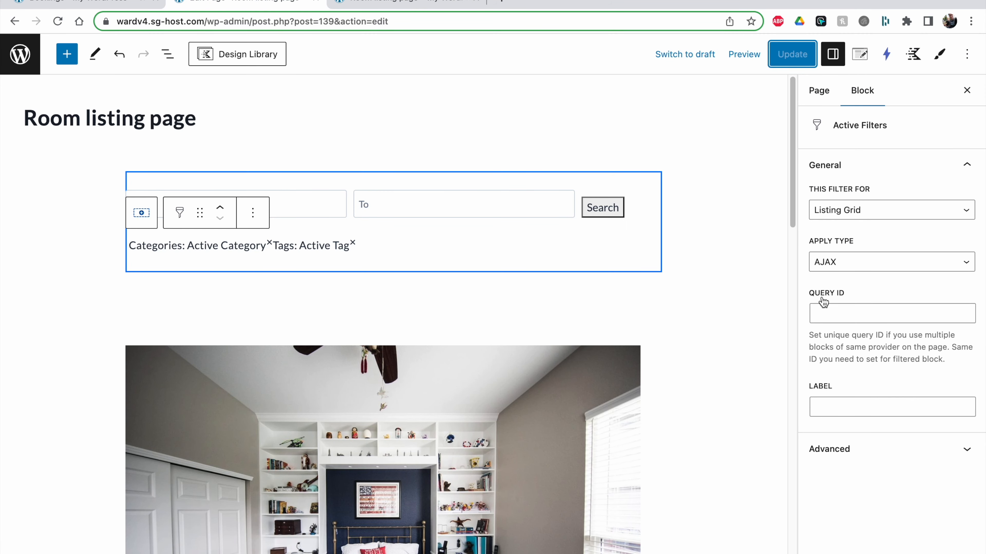
pyautogui.click(384, 7)
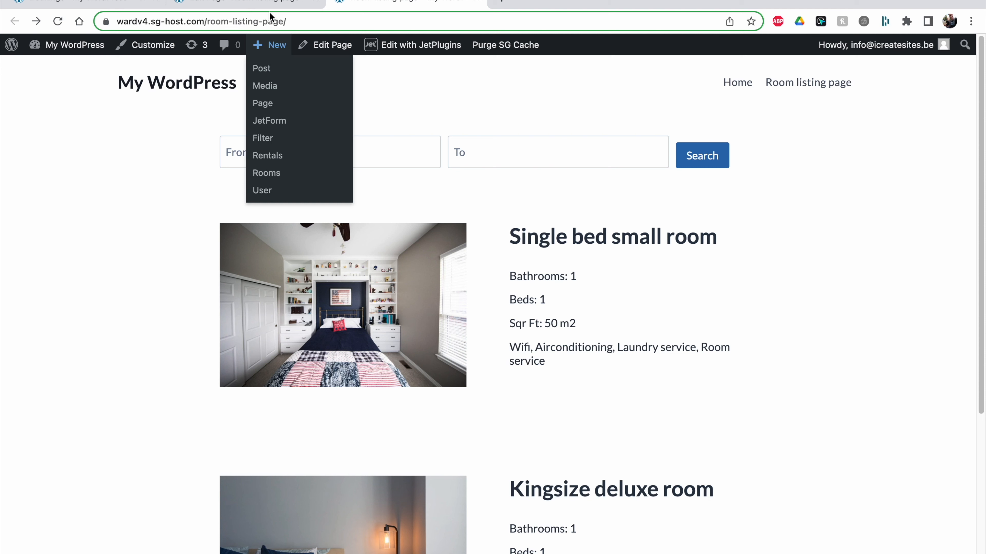
pyautogui.click(307, 156)
pyautogui.click(355, 235)
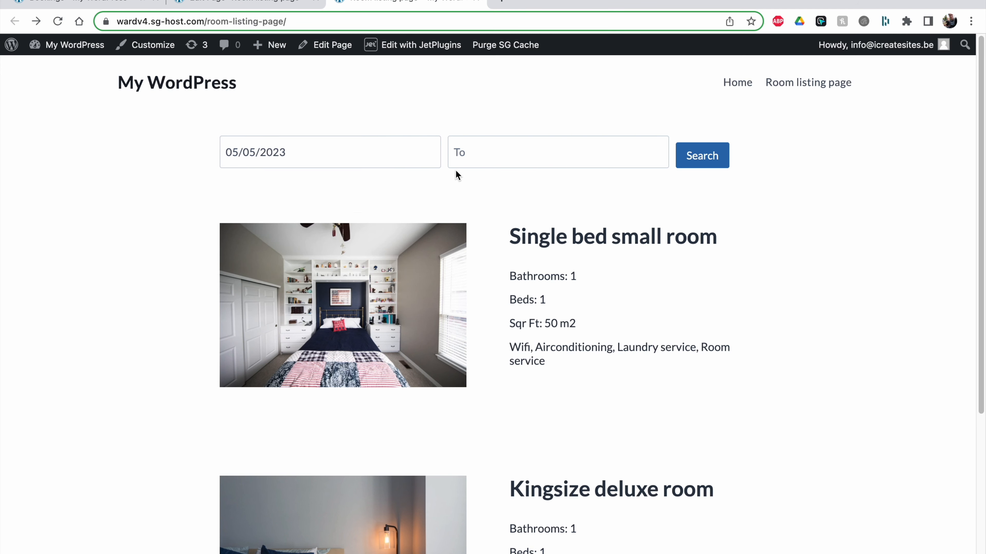
pyautogui.click(460, 167)
pyautogui.click(555, 256)
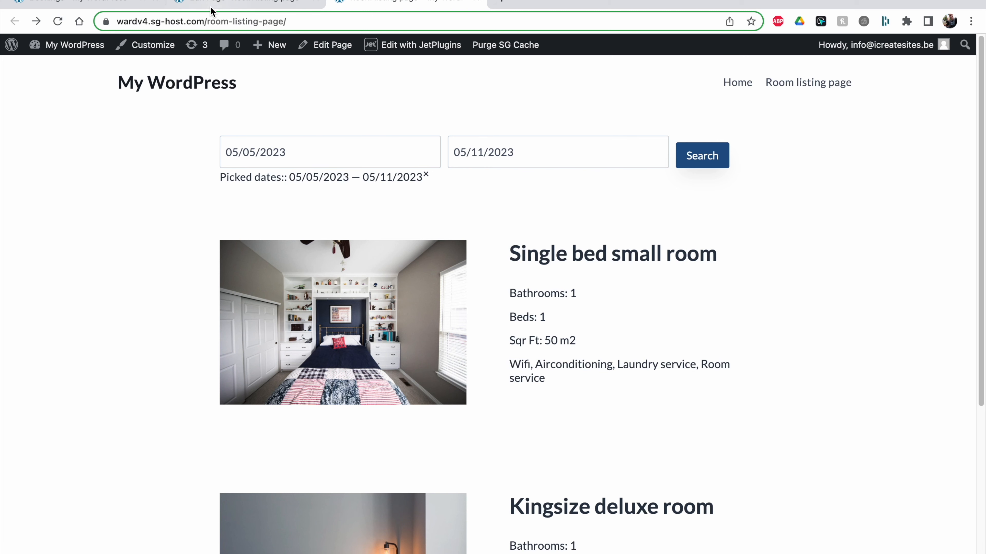
# In Smart Filters, set the Booking Dates Filter's Active Filter Label to "Picked dates" without a colon and update the filter.
pyautogui.click(62, 3)
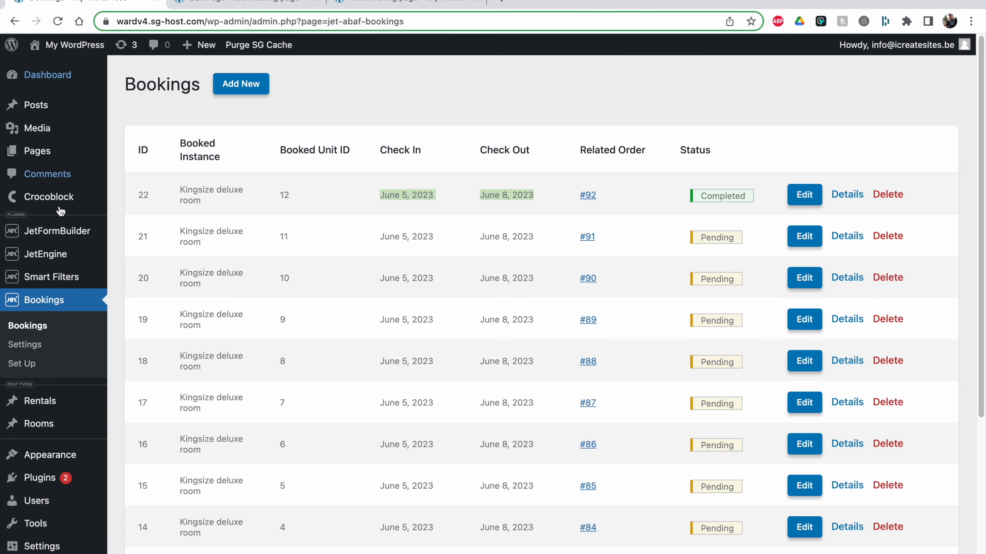
pyautogui.click(51, 276)
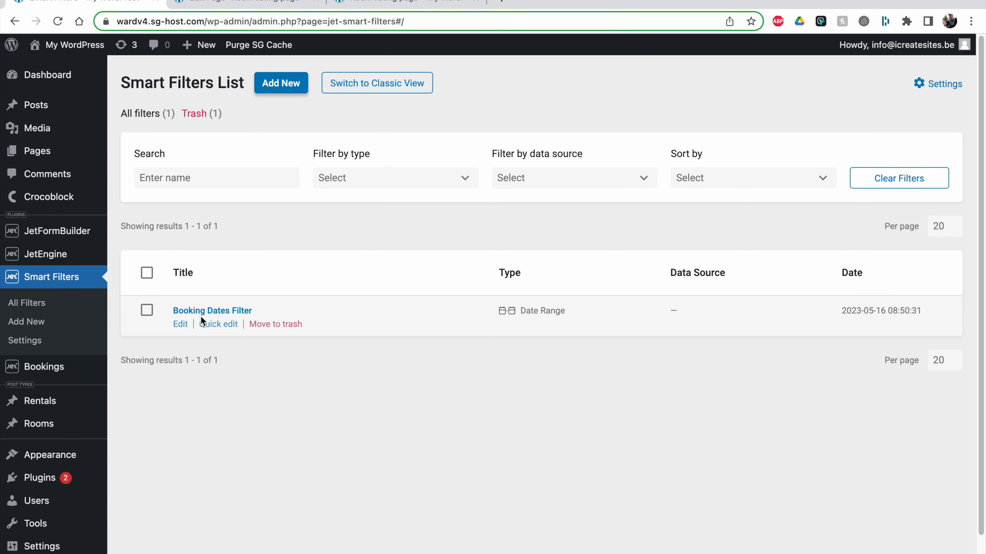
pyautogui.click(205, 311)
pyautogui.scroll(-10, 372, 311)
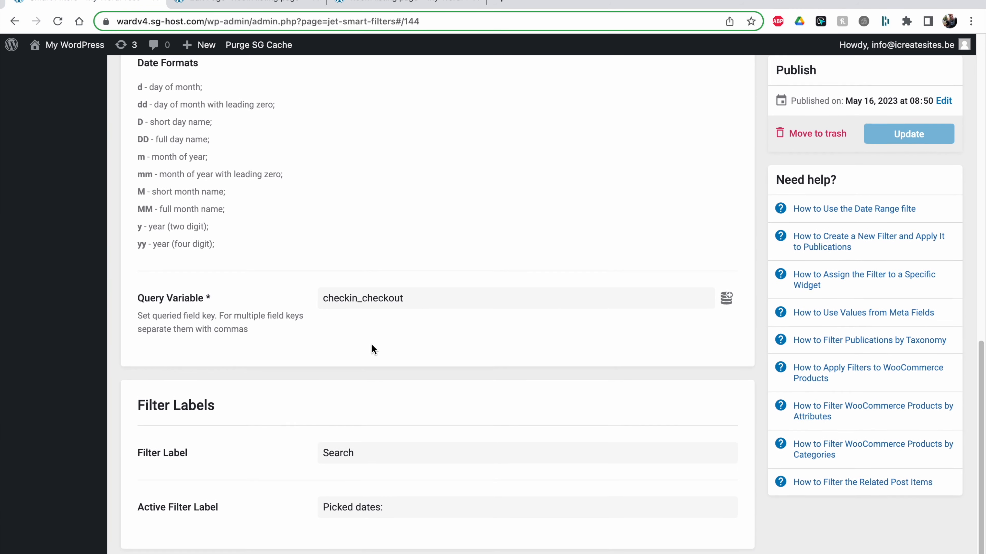
pyautogui.click(395, 515)
pyautogui.press('BackSpace')
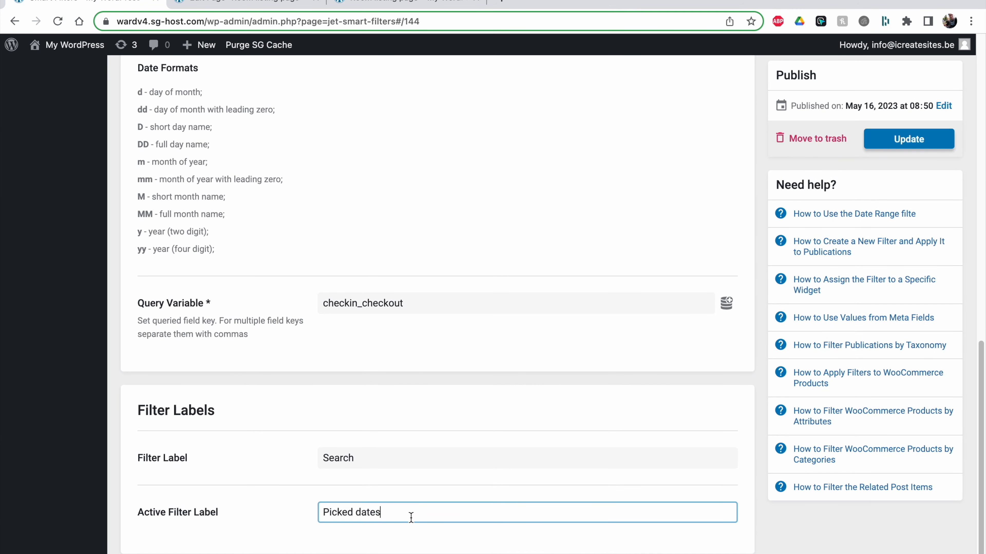
pyautogui.click(927, 140)
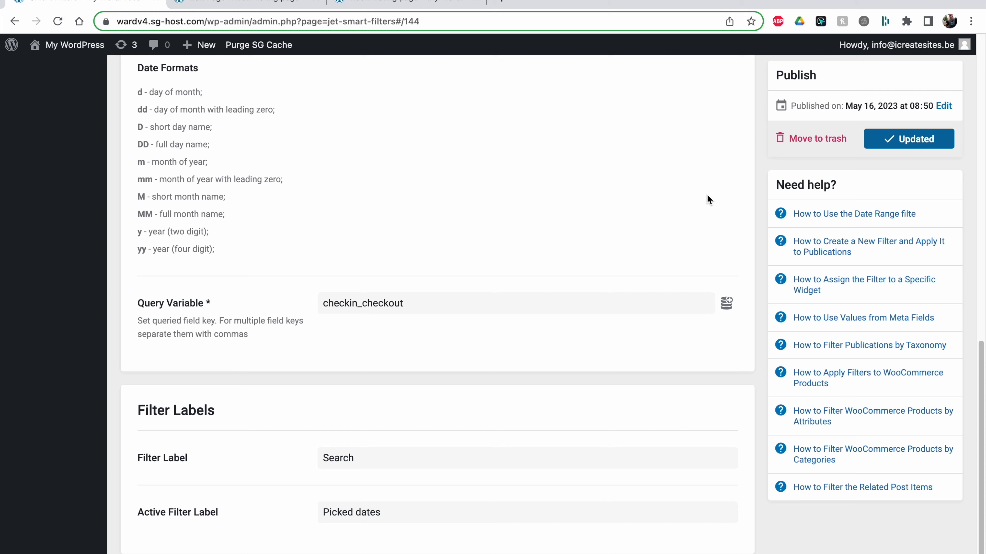
# Reload the live listing page, search from 05/05/2023 to 05/26/2023 to check the label, and remove the active filter.
pyautogui.click(414, 3)
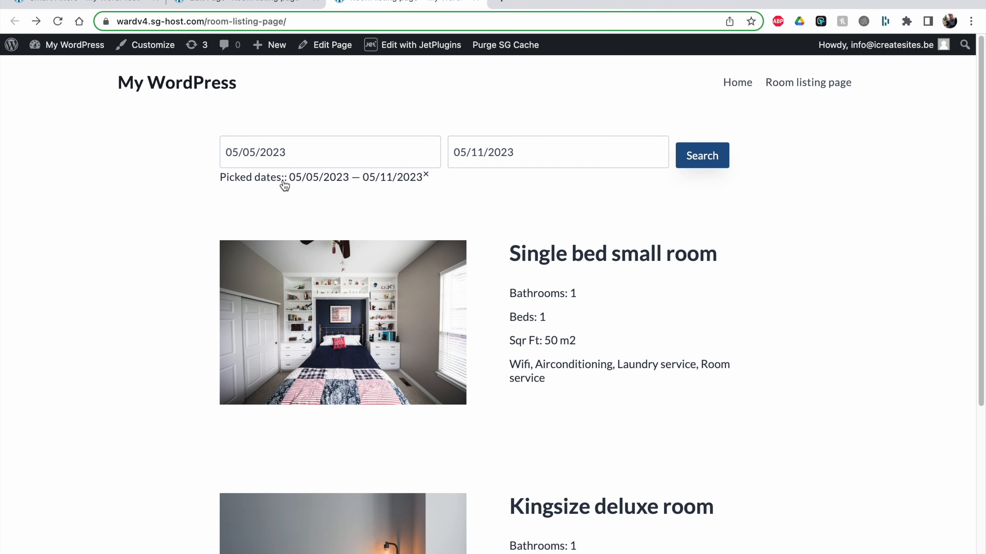
pyautogui.click(65, 26)
pyautogui.click(275, 149)
pyautogui.click(353, 234)
pyautogui.click(473, 153)
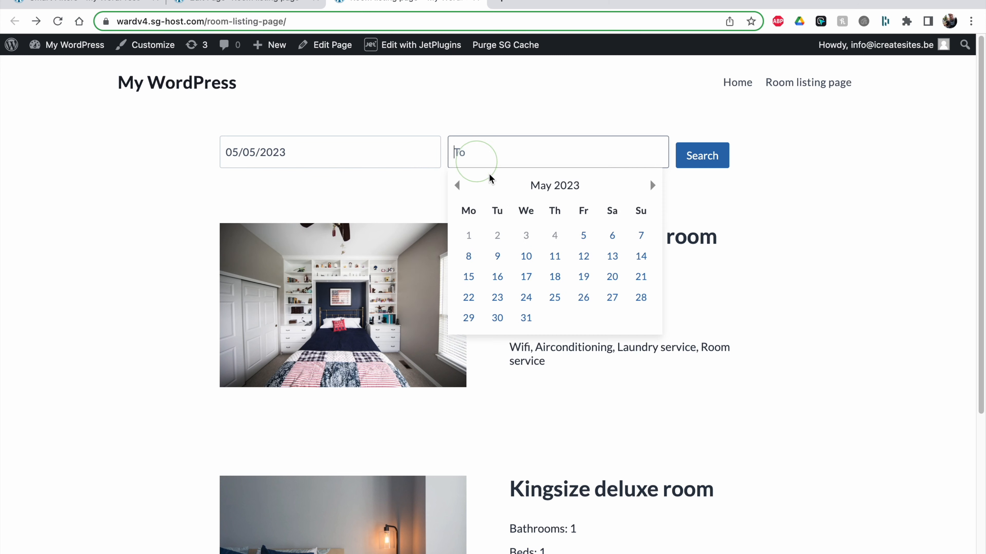
pyautogui.click(577, 292)
pyautogui.click(695, 157)
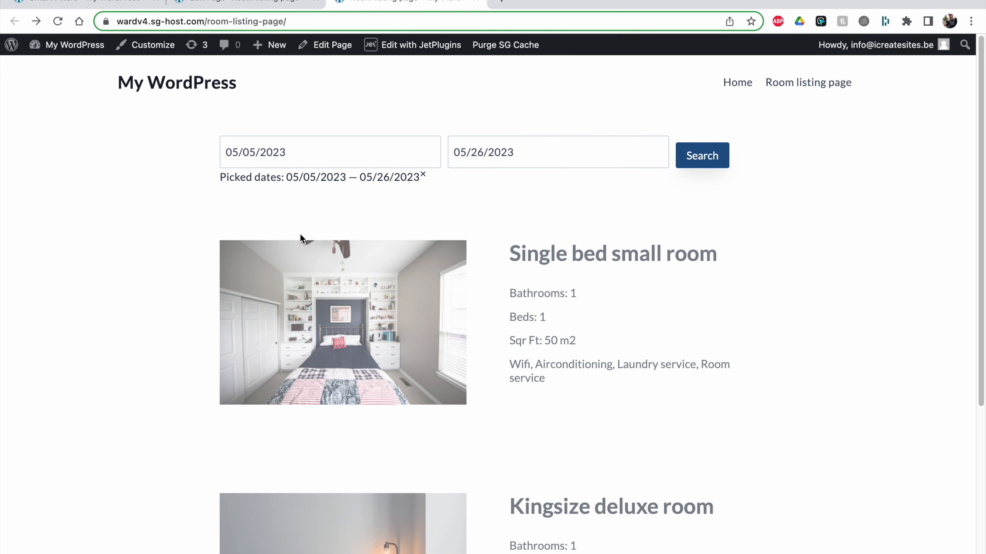
pyautogui.click(330, 185)
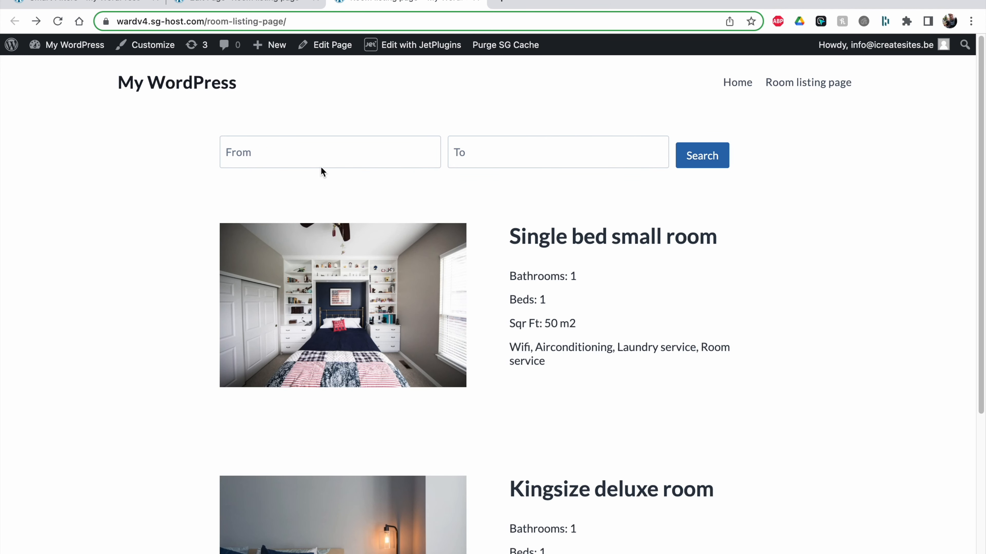
# Add a Remove Filters block below the Active Filters block on the Room listing page.
pyautogui.click(210, 14)
pyautogui.click(167, 73)
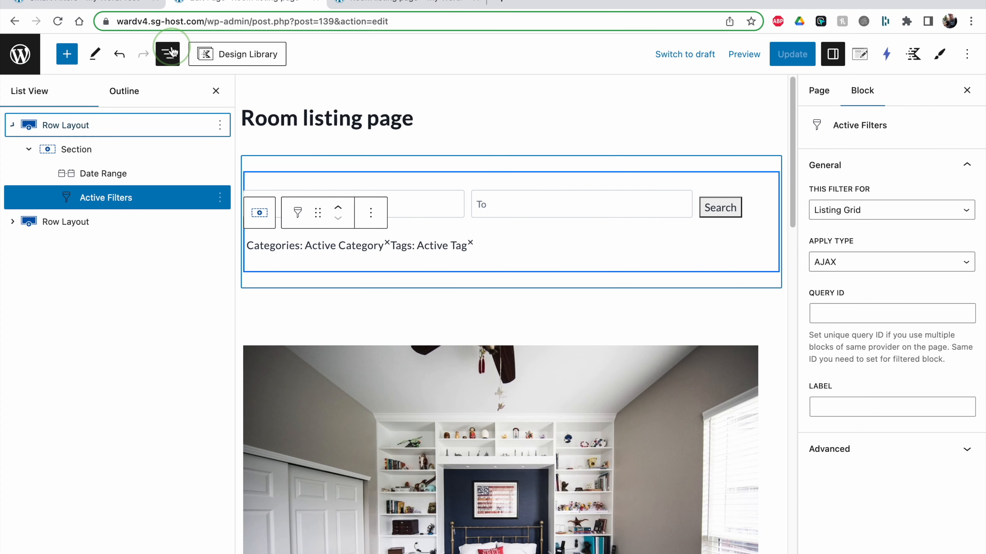
pyautogui.click(219, 198)
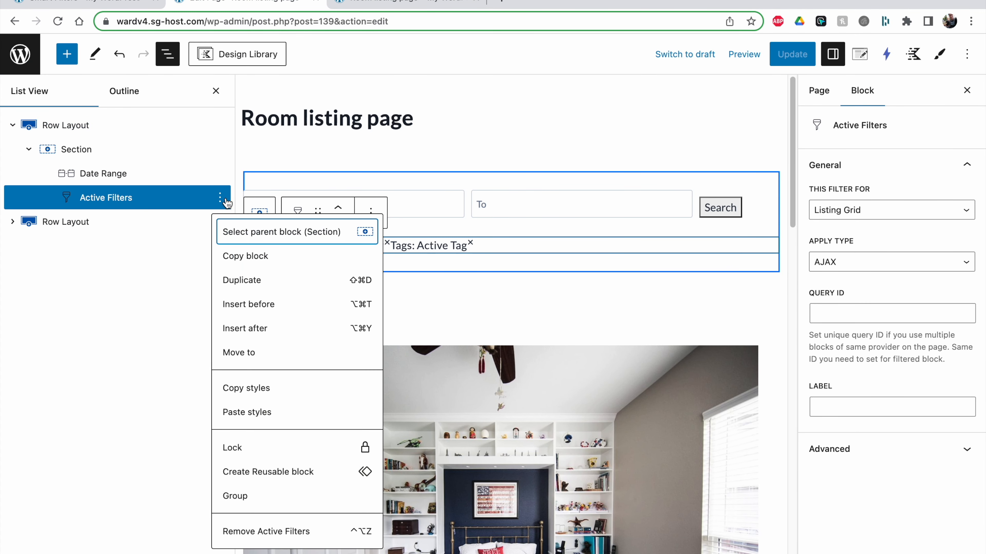
pyautogui.click(258, 330)
pyautogui.click(771, 281)
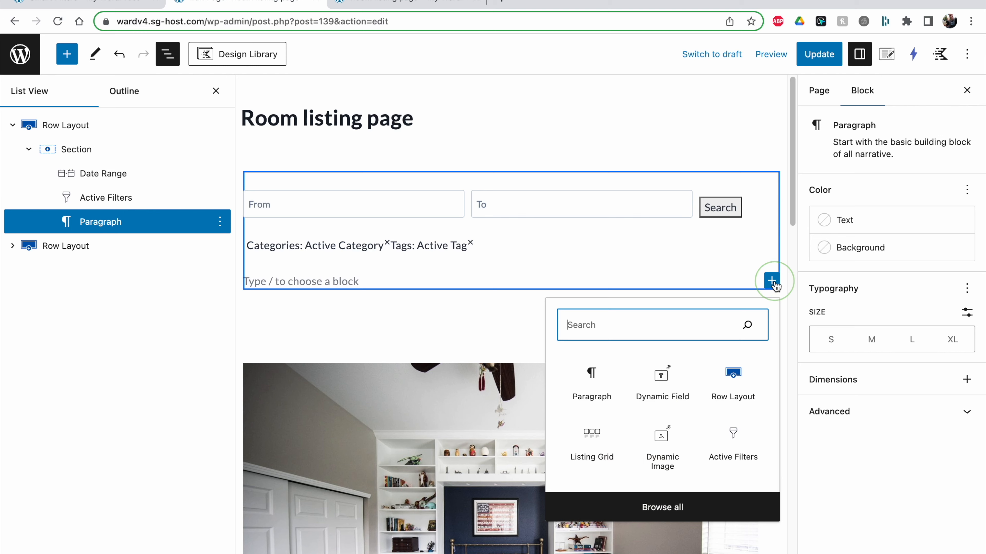
pyautogui.click(688, 511)
pyautogui.scroll(-20, 102, 347)
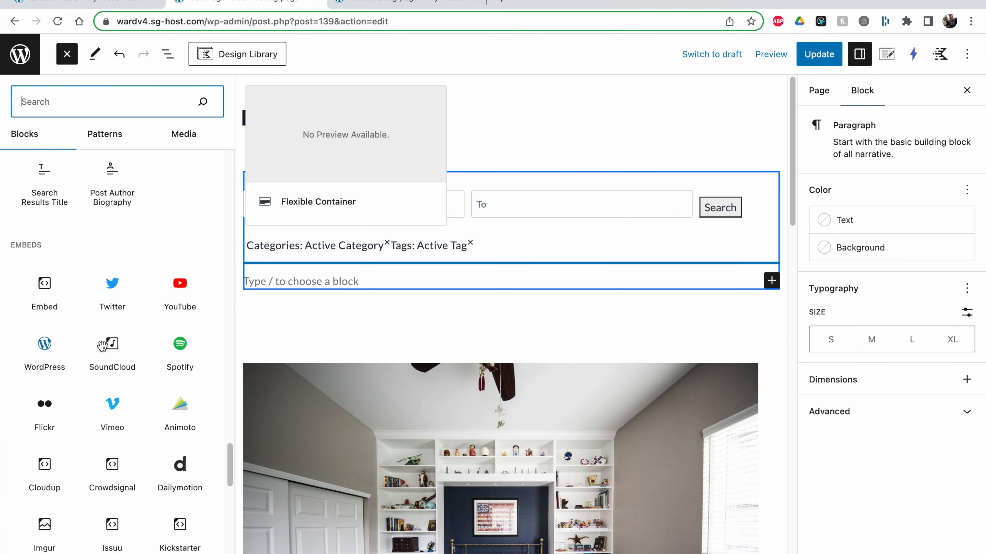
pyautogui.scroll(-1, 58, 446)
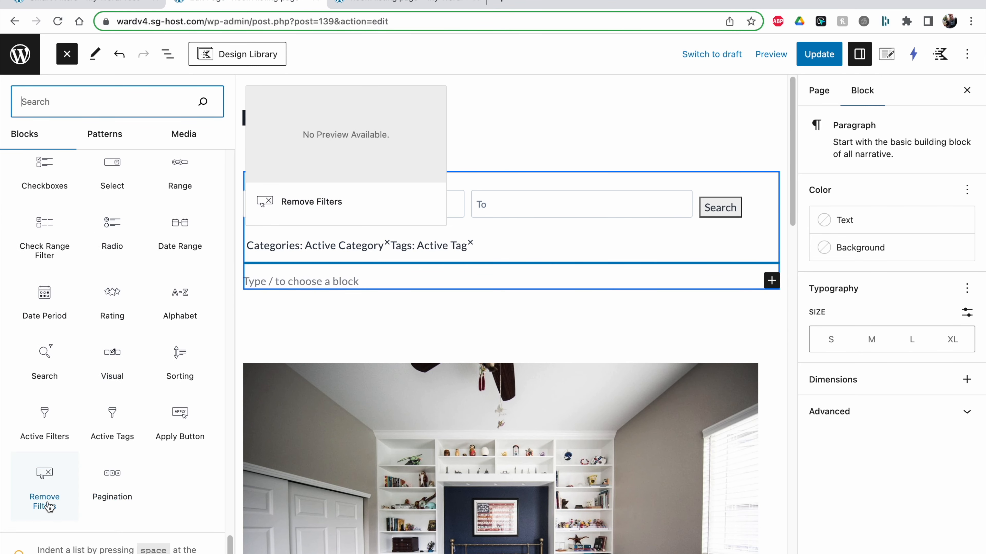
pyautogui.click(44, 487)
# Set the Remove Filters block to filter the Listing Grid and update the page.
pyautogui.click(840, 214)
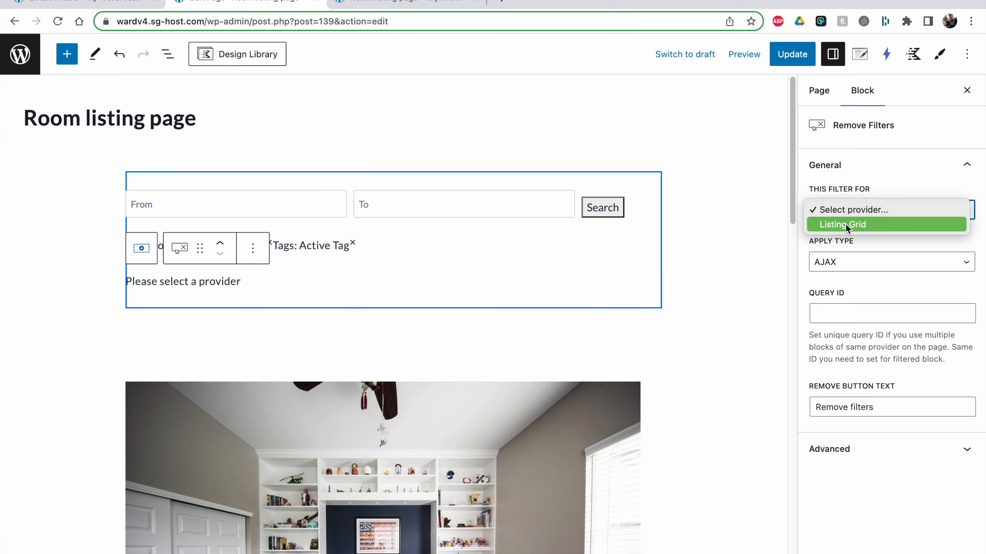
pyautogui.click(846, 226)
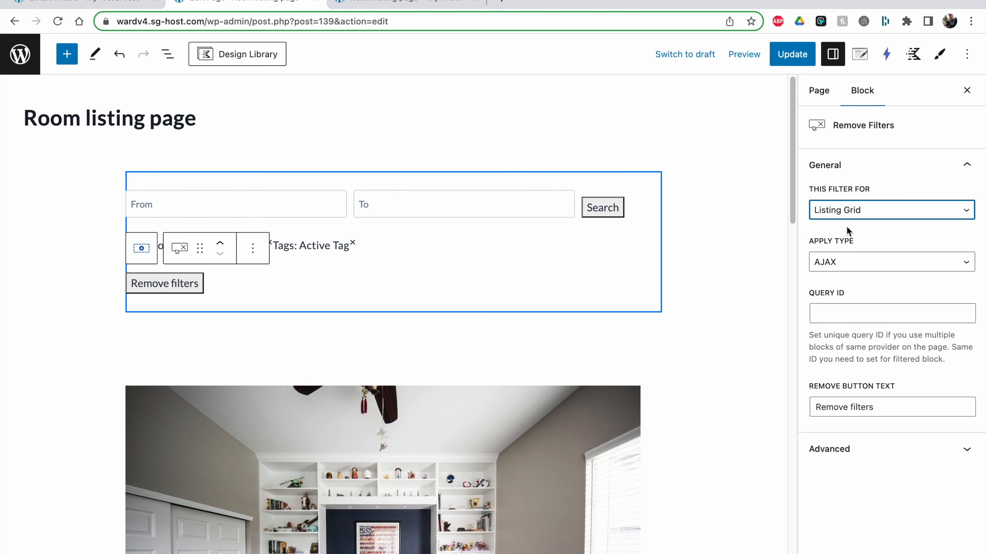
pyautogui.click(792, 64)
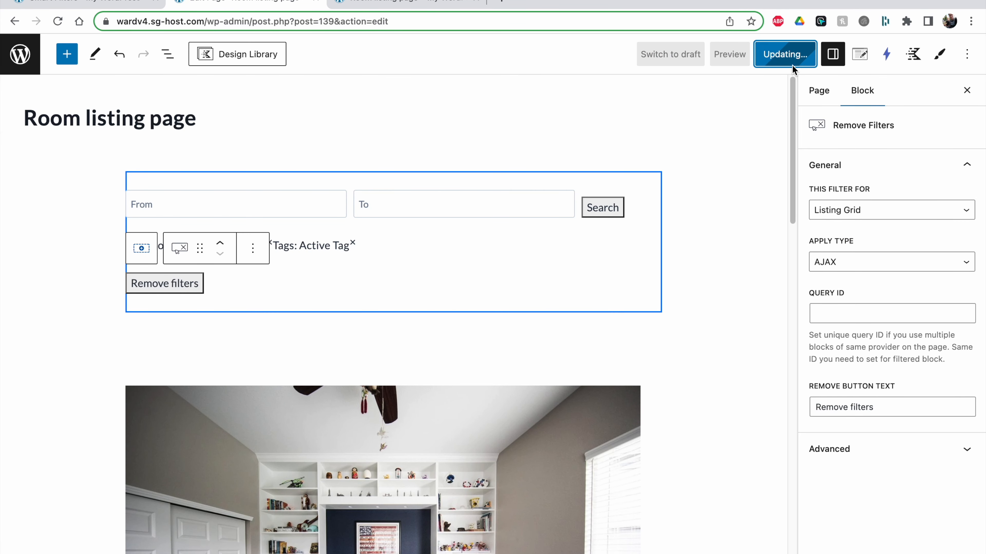
# Reload the live listing page, search from 05/05/2023 to 05/13/2023, and clear the search with the Remove filters button.
pyautogui.click(367, 4)
pyautogui.click(57, 21)
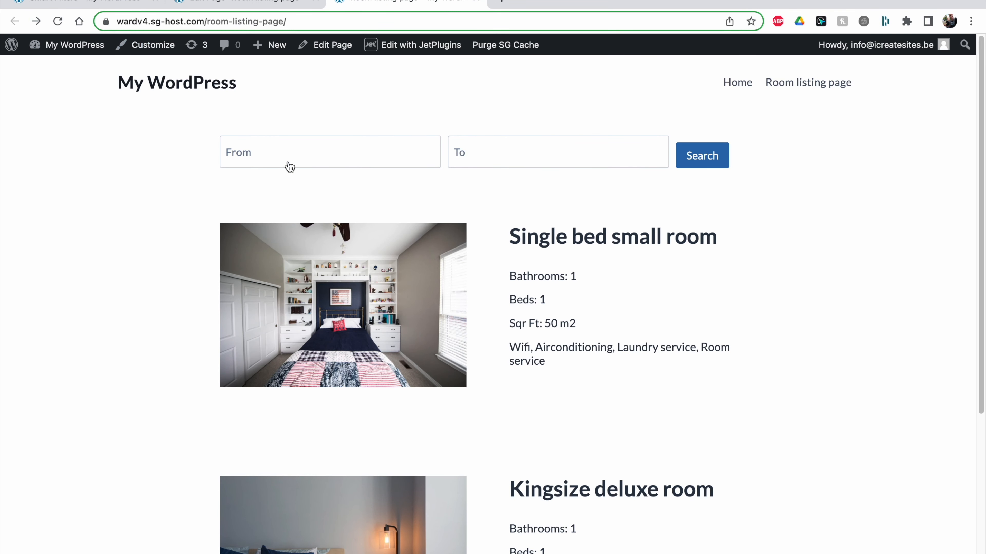
pyautogui.click(289, 165)
pyautogui.click(351, 235)
pyautogui.click(483, 159)
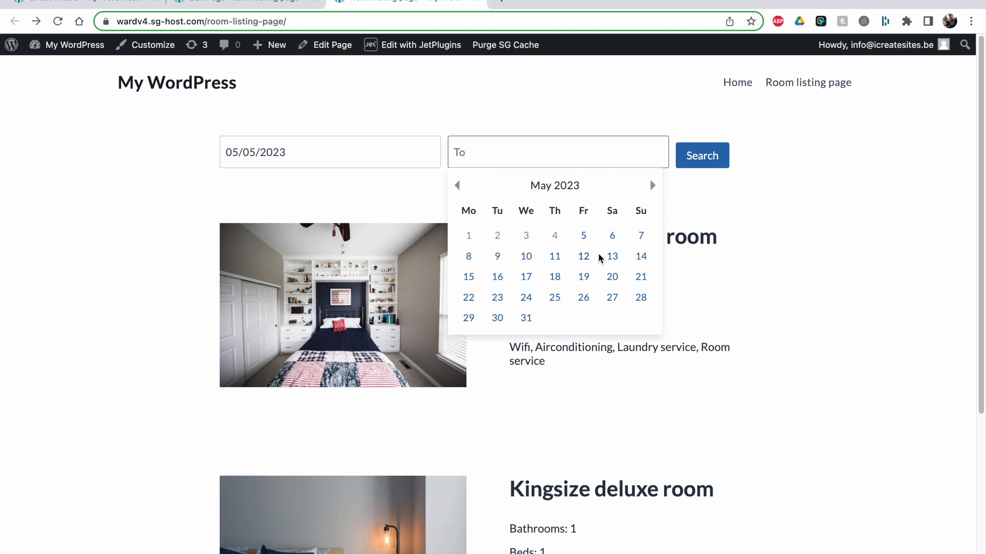
pyautogui.click(611, 256)
pyautogui.click(696, 167)
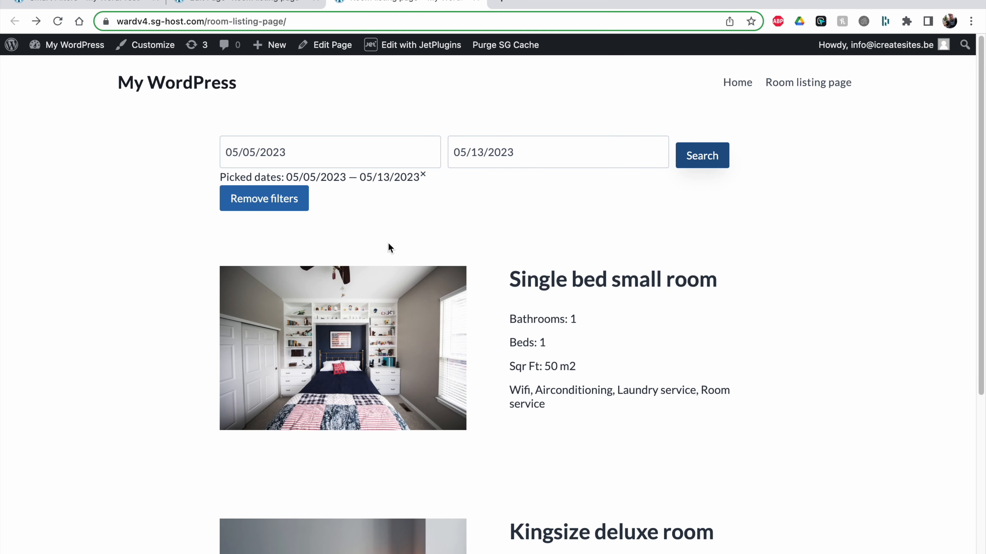
pyautogui.click(283, 205)
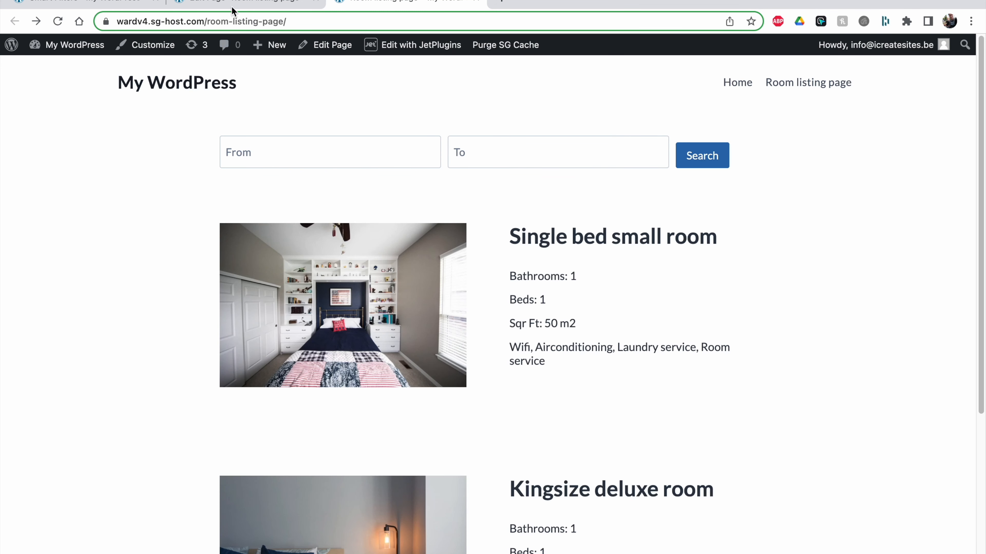
# In the page editor, change the Remove Filters block's button text to "Remove dates".
pyautogui.click(245, 4)
pyautogui.moveTo(878, 408); pyautogui.dragTo(852, 407)
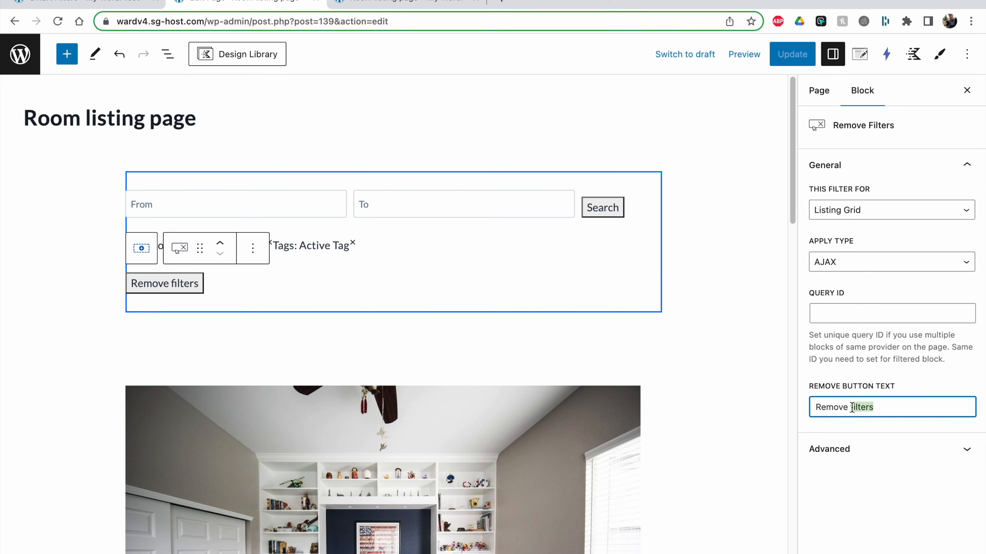
pyautogui.write('da')
pyautogui.click(903, 367)
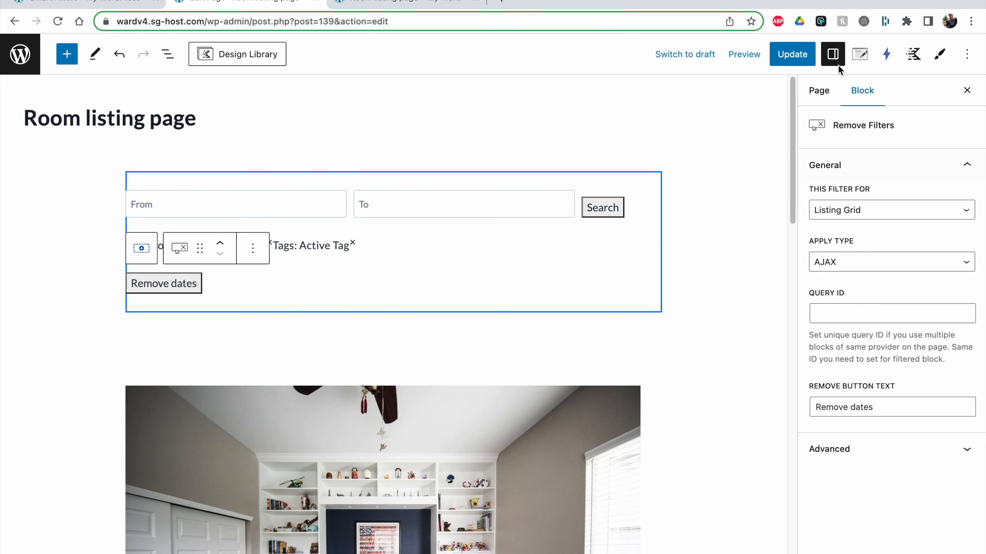
# Reduce the typography size of the Remove dates button in its block style settings.
pyautogui.click(931, 52)
pyautogui.click(889, 130)
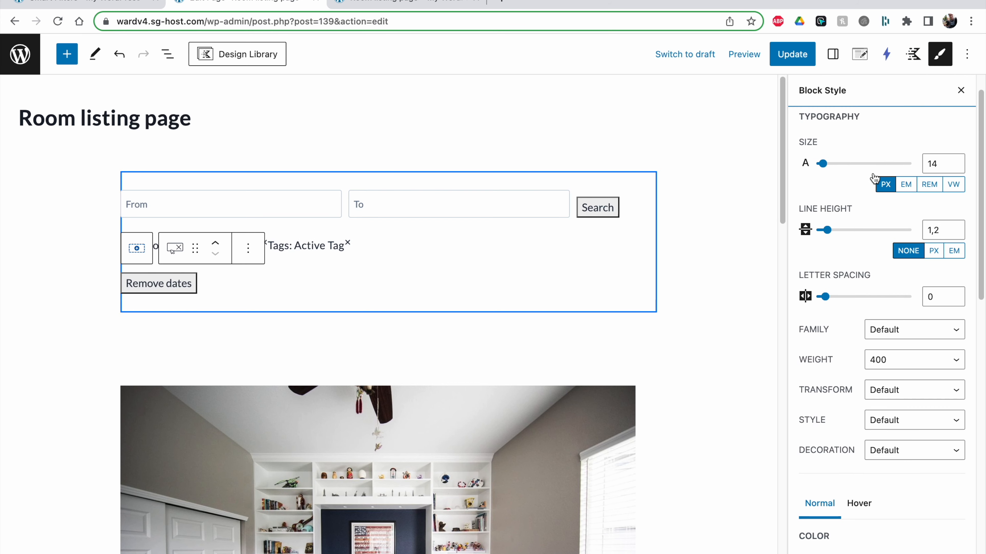
pyautogui.click(956, 167)
pyautogui.click(955, 166)
pyautogui.click(955, 167)
# Set the Remove dates button's normal text color to Strongest text (1A202C).
pyautogui.scroll(-1, 954, 196)
pyautogui.scroll(-5, 954, 196)
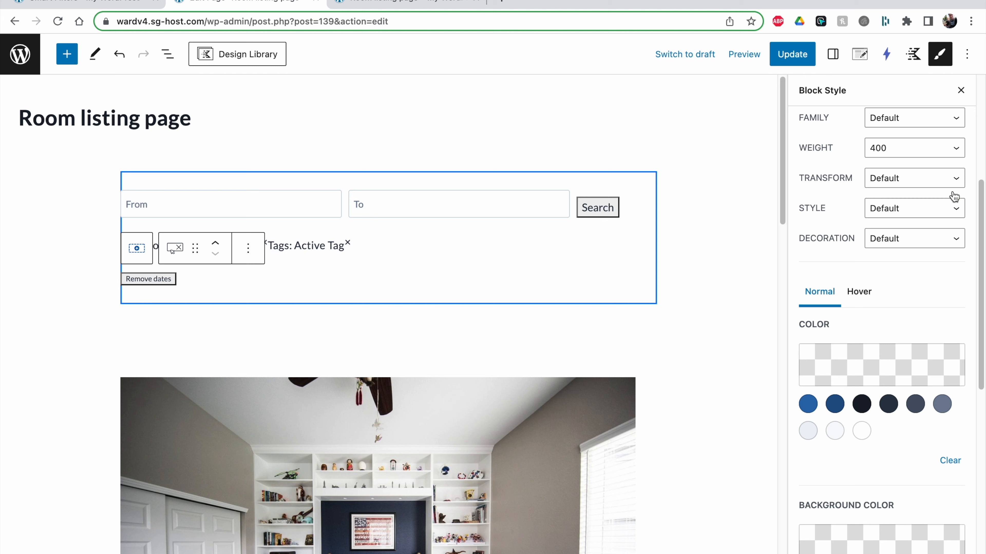
pyautogui.click(834, 416)
pyautogui.scroll(-4, 833, 477)
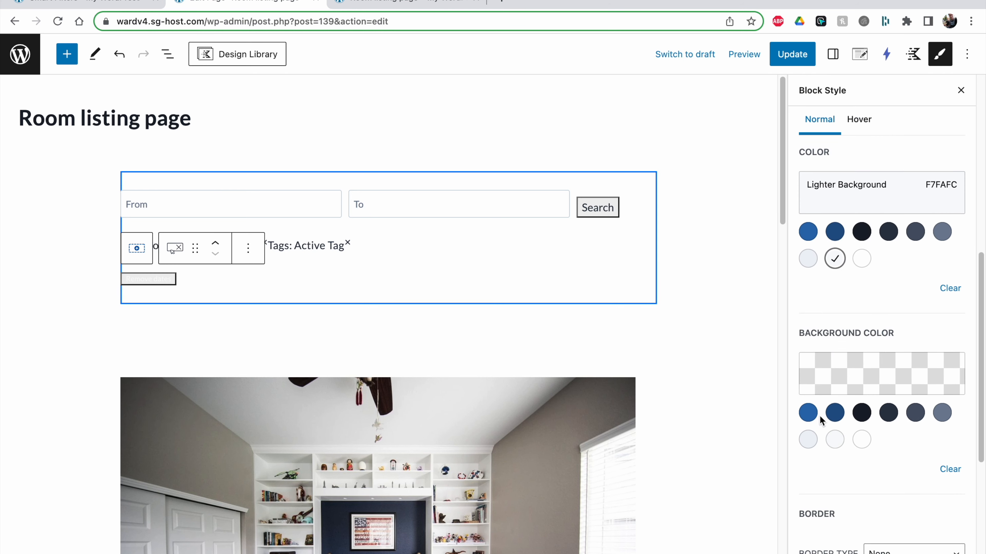
pyautogui.scroll(2, 796, 292)
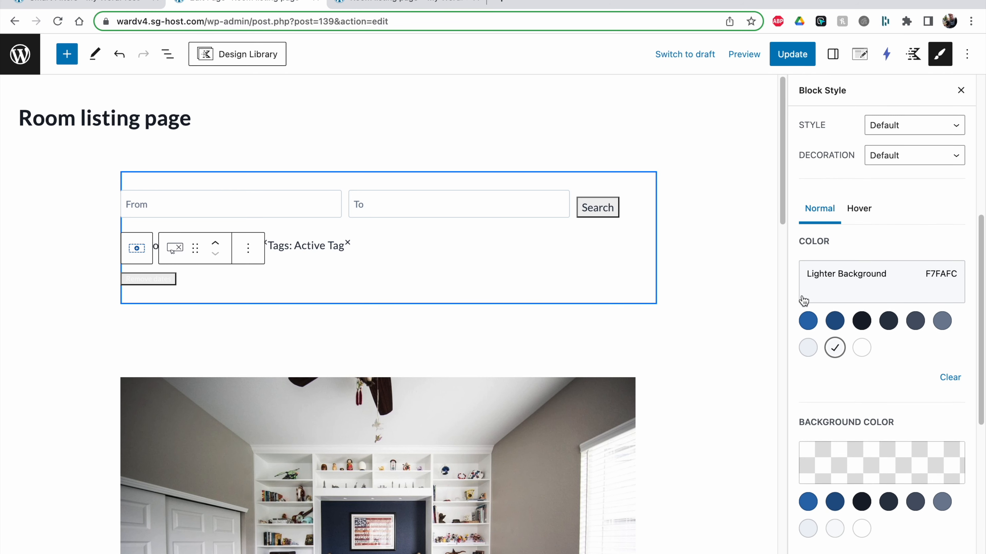
pyautogui.scroll(1, 803, 303)
pyautogui.click(861, 330)
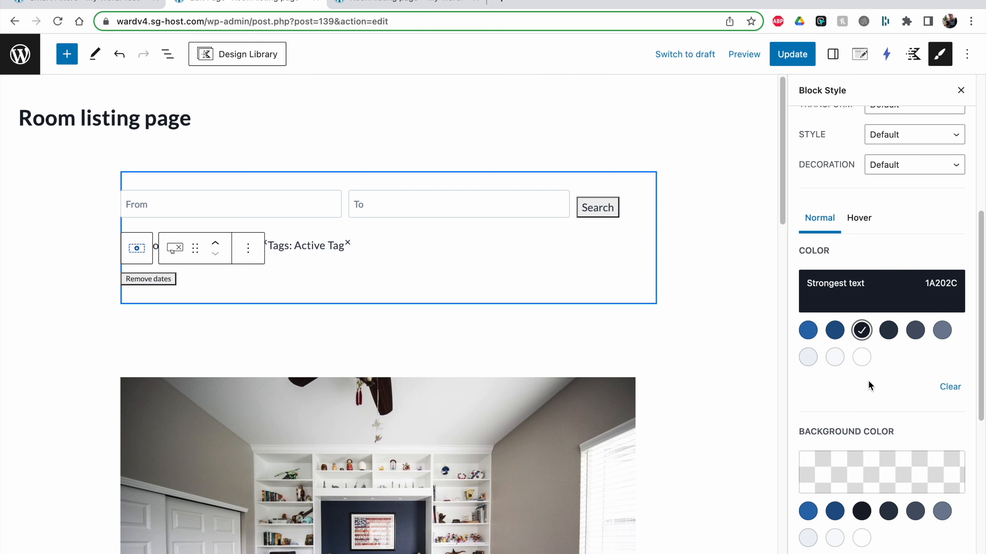
# Give the Remove dates button a light grey-blue background color and update the page.
pyautogui.scroll(-2, 867, 384)
pyautogui.click(808, 468)
pyautogui.scroll(-1, 851, 476)
pyautogui.scroll(-5, 851, 476)
pyautogui.click(792, 53)
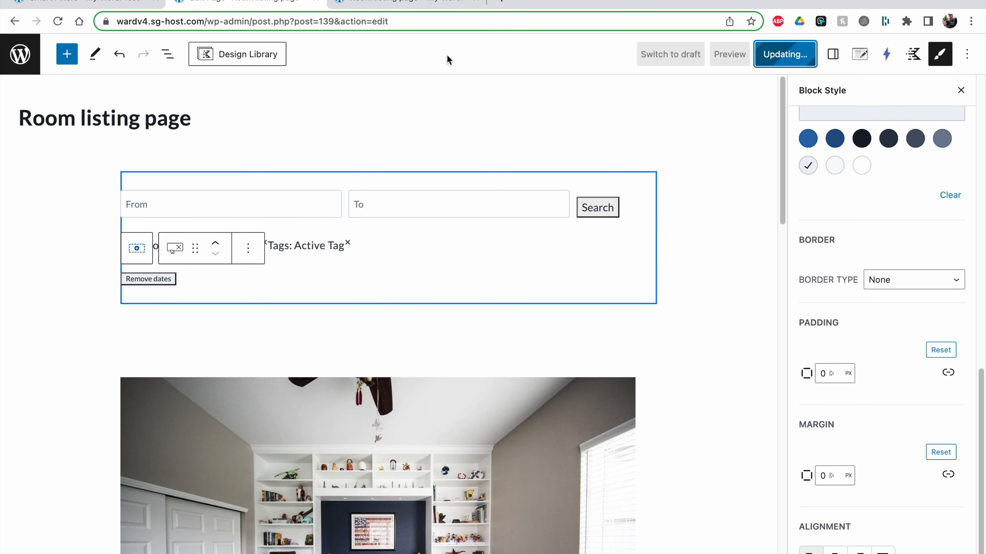
# Reload the live listing page, search from 05/04/2023 to 05/19/2023, and clear the search with the Remove dates button.
pyautogui.click(404, 3)
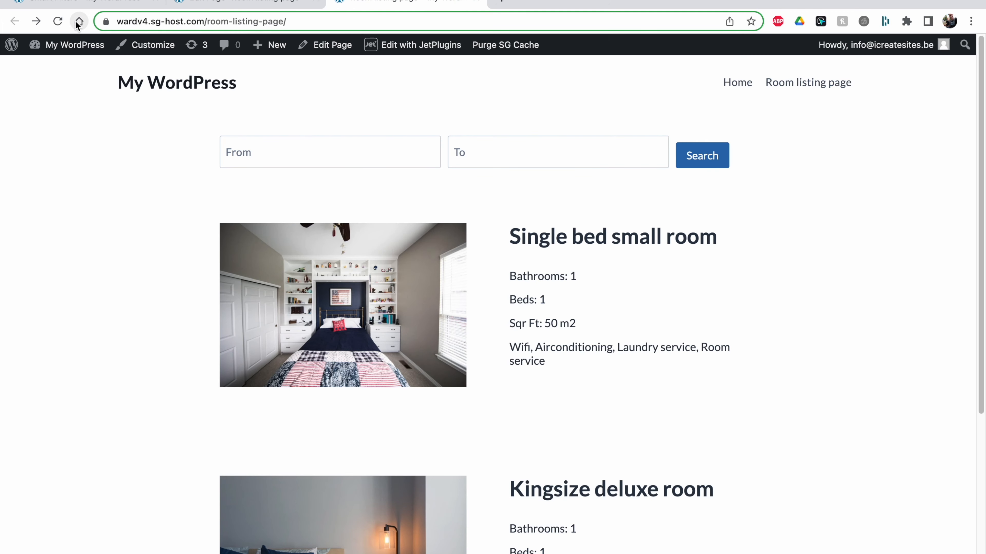
pyautogui.click(236, 158)
pyautogui.click(322, 238)
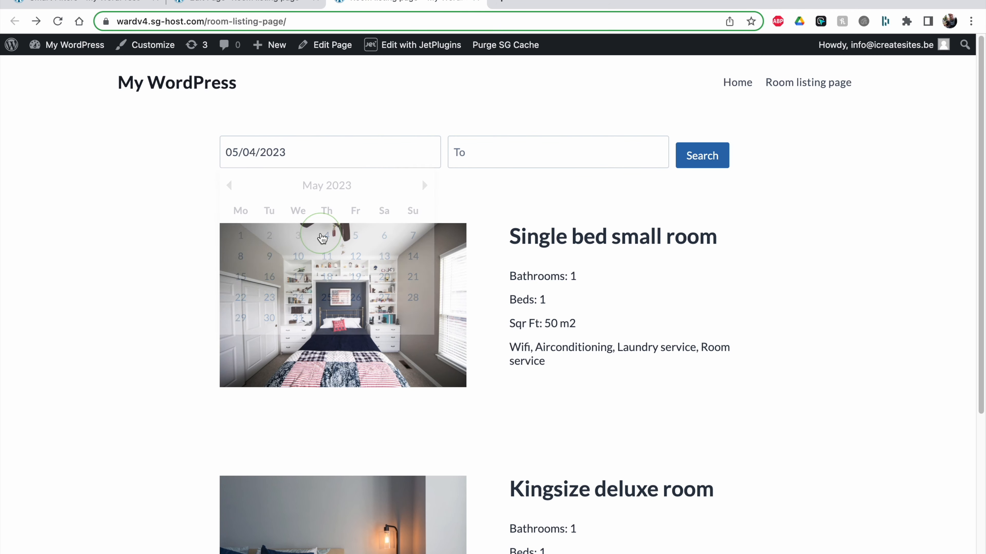
pyautogui.click(467, 151)
pyautogui.click(585, 276)
pyautogui.click(709, 163)
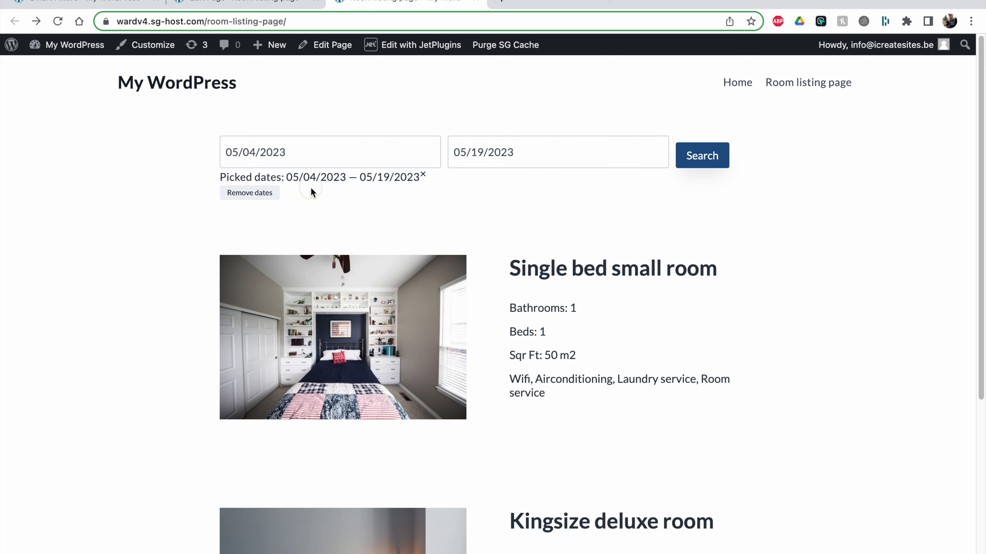
pyautogui.click(256, 193)
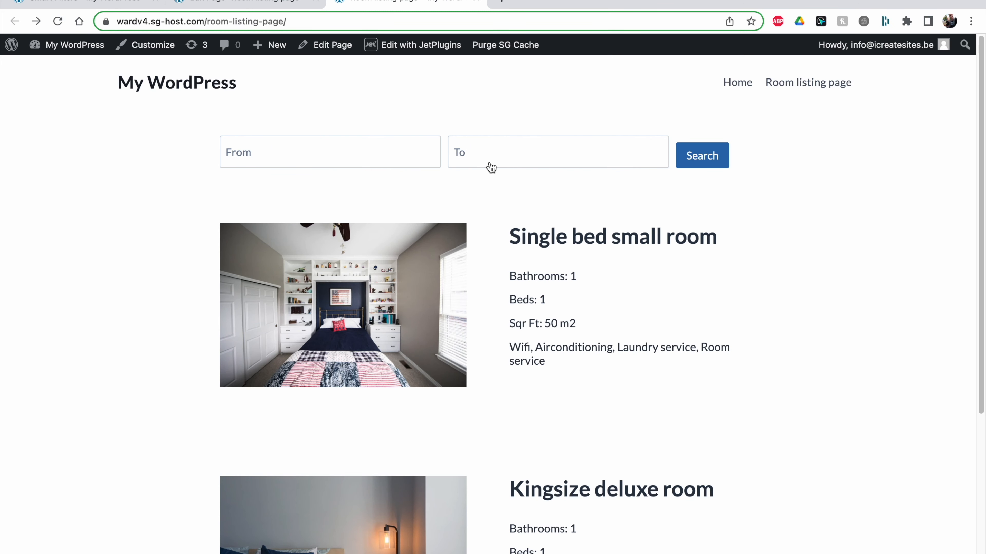
# Look through the full room list, search from 06/05/2023 to 06/08/2023, and review the filtered rooms.
pyautogui.scroll(-5, 490, 166)
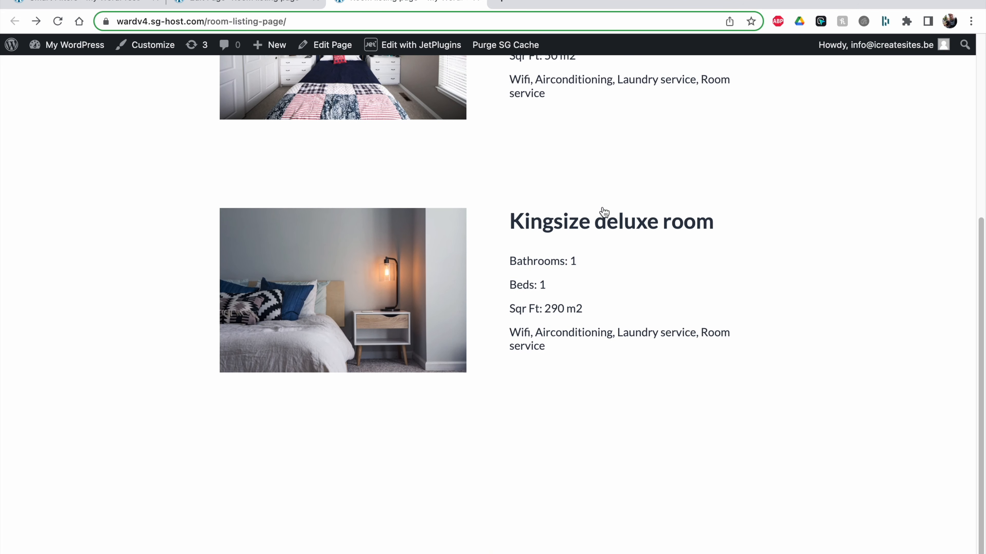
pyautogui.scroll(8, 423, 190)
pyautogui.click(345, 152)
pyautogui.click(423, 186)
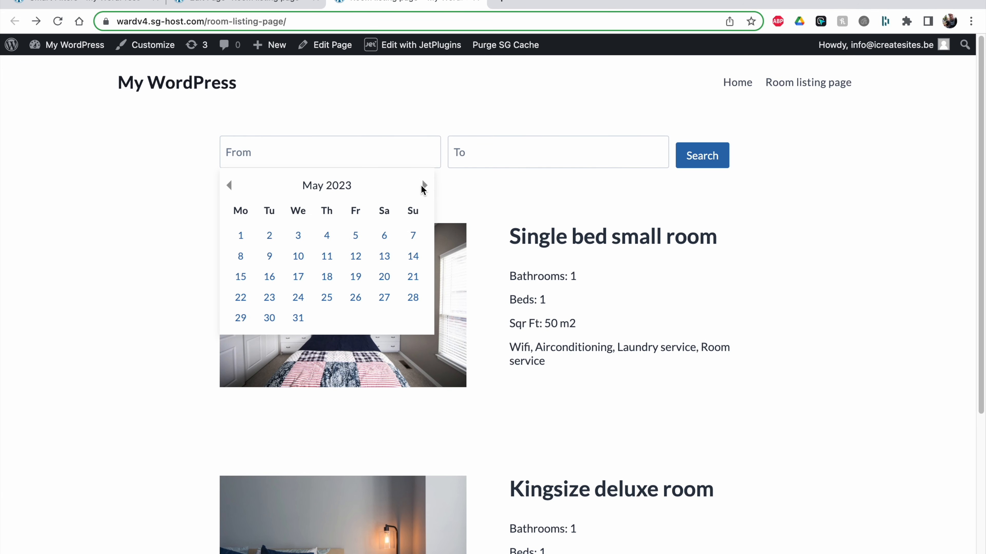
pyautogui.click(424, 185)
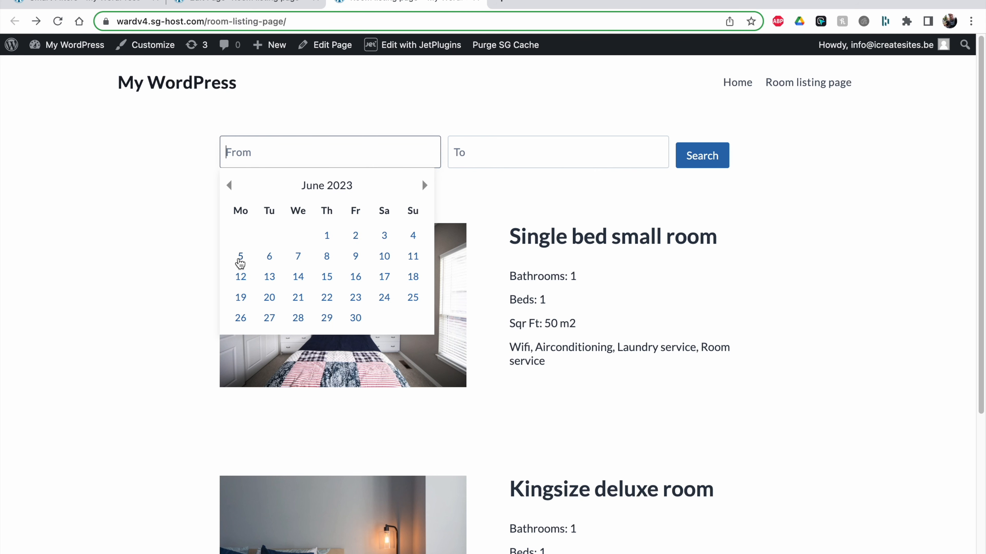
pyautogui.click(240, 256)
pyautogui.click(458, 152)
pyautogui.click(556, 257)
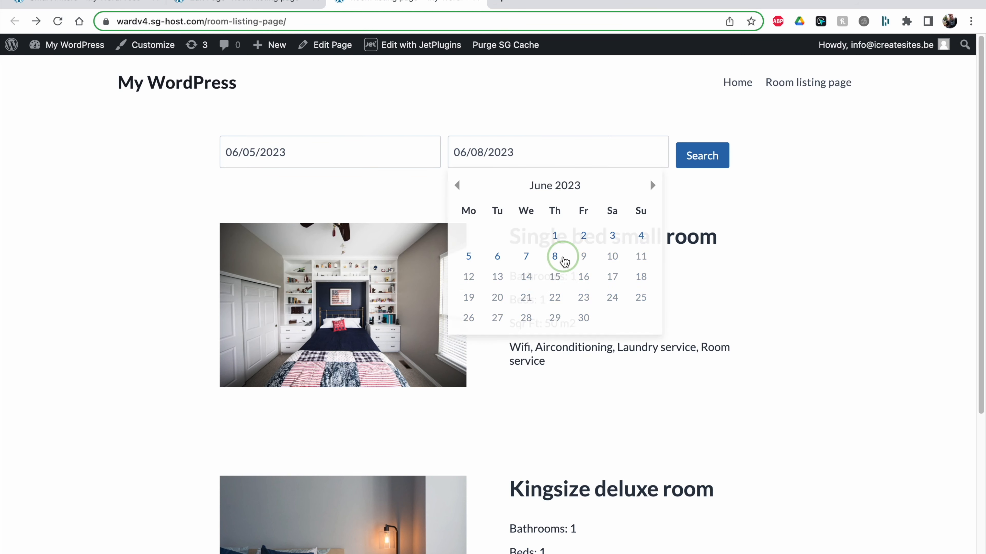
pyautogui.click(699, 165)
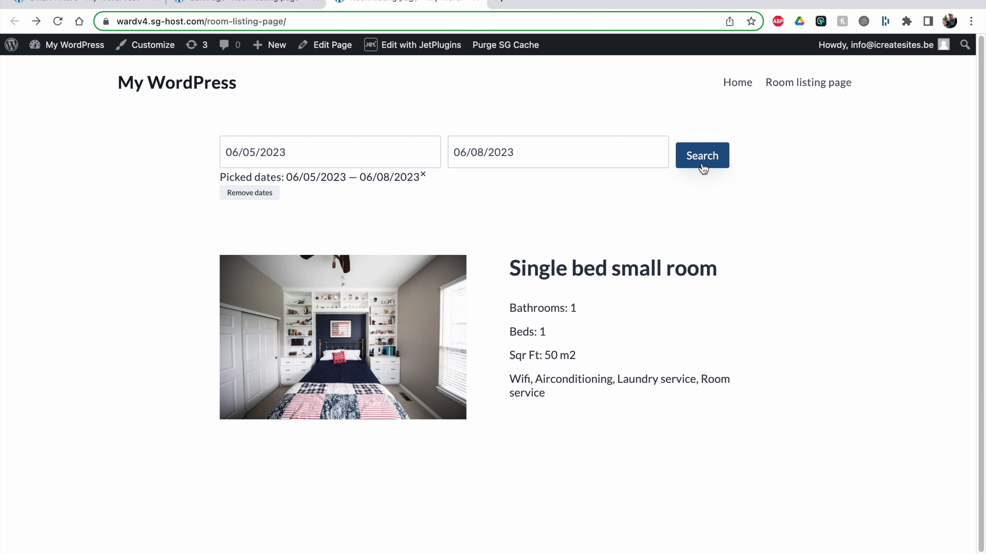
pyautogui.scroll(-3, 535, 430)
pyautogui.scroll(3, 565, 458)
# Open the Single bed small room page and check the booking form's preselected stay dates and total price.
pyautogui.click(430, 393)
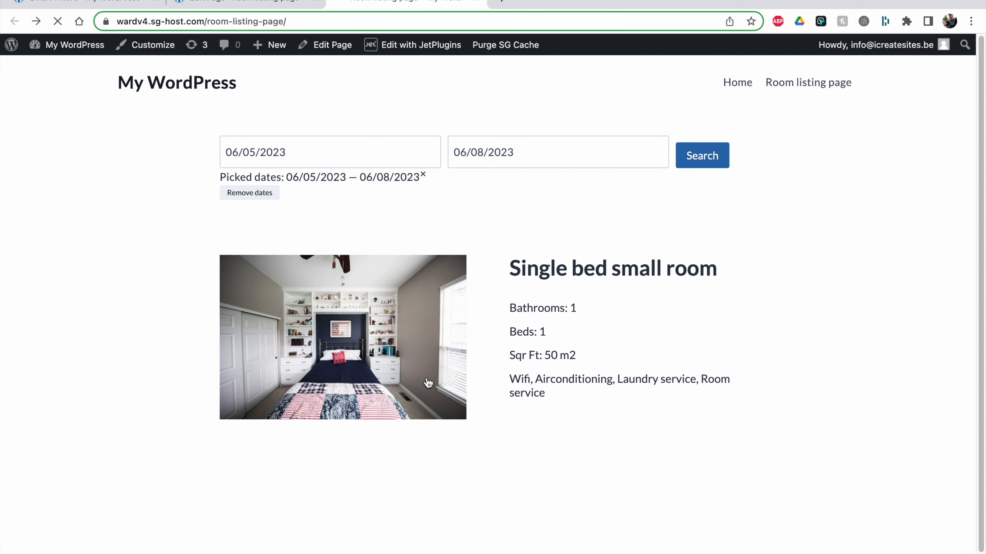
pyautogui.scroll(-10, 428, 384)
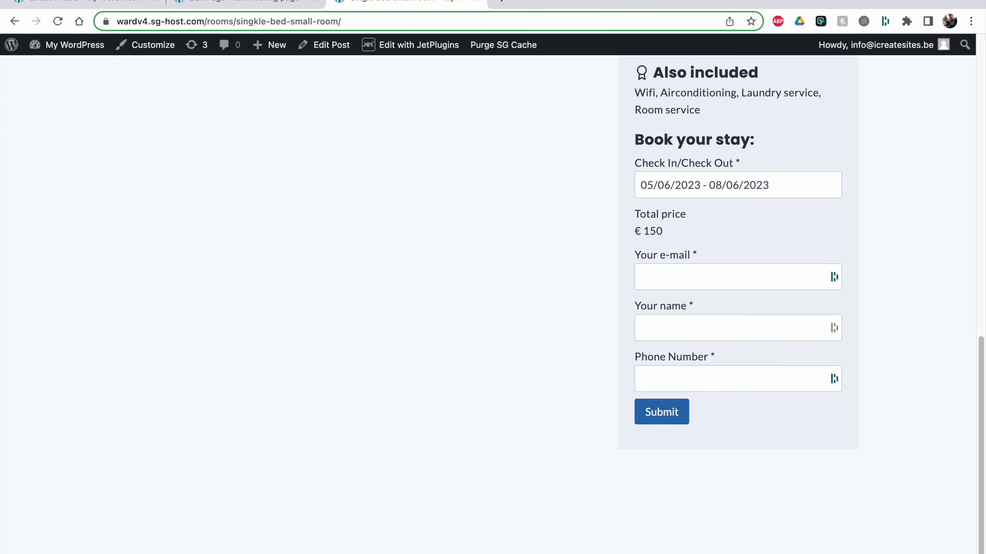
pyautogui.click(677, 185)
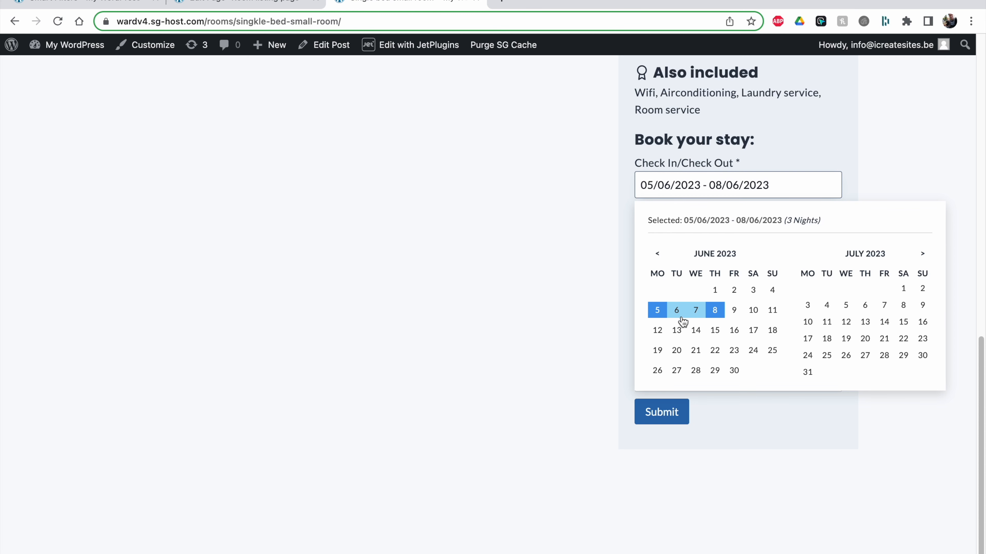
pyautogui.click(581, 289)
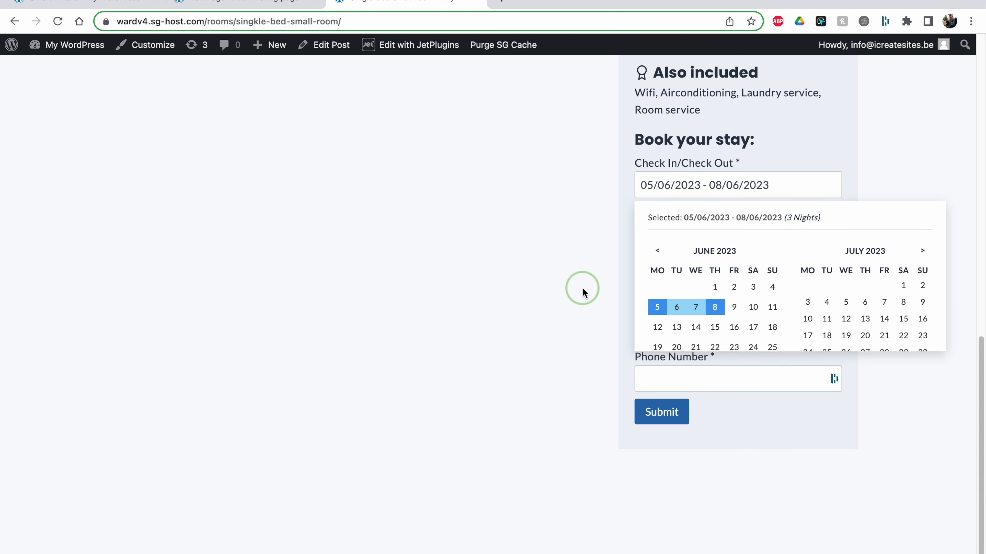
pyautogui.doubleClick(653, 231)
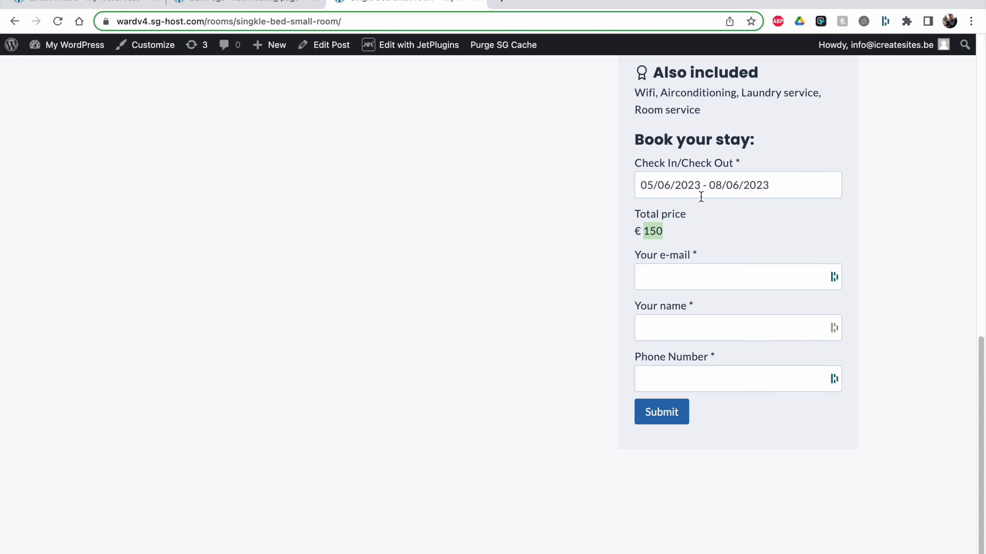
# Set the booking form's check-in/check-out dates to 11/06/2023 - 18/06/2023, check the total price, and reopen the date calendar.
pyautogui.click(675, 186)
pyautogui.click(772, 310)
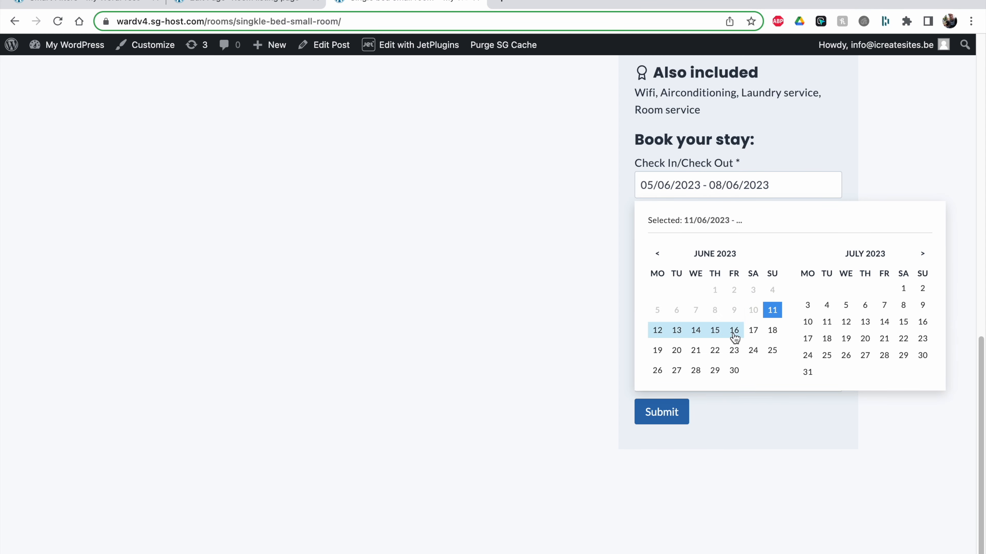
pyautogui.click(771, 330)
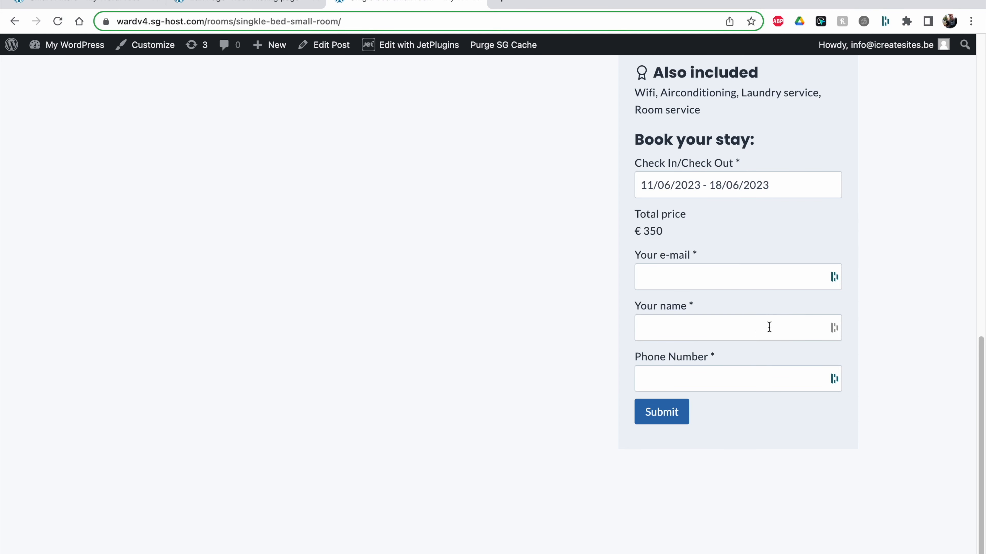
pyautogui.doubleClick(653, 230)
pyautogui.click(688, 227)
pyautogui.click(691, 186)
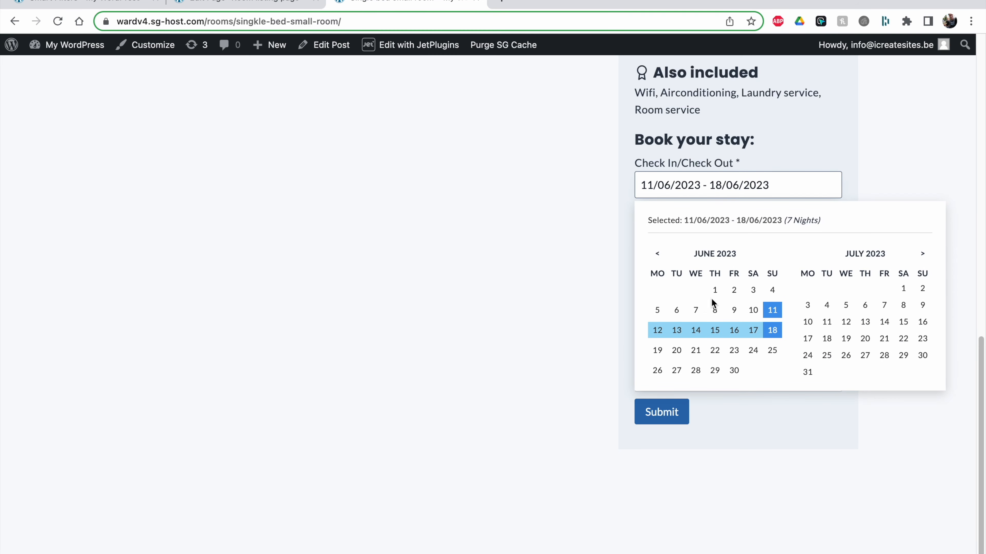
# Leave the Single bed small room page and go back to the room listing page.
pyautogui.scroll(10, 664, 156)
pyautogui.hscroll(-3, 386, 274)
pyautogui.hscroll(-3, 386, 273)
pyautogui.hscroll(-3, 385, 274)
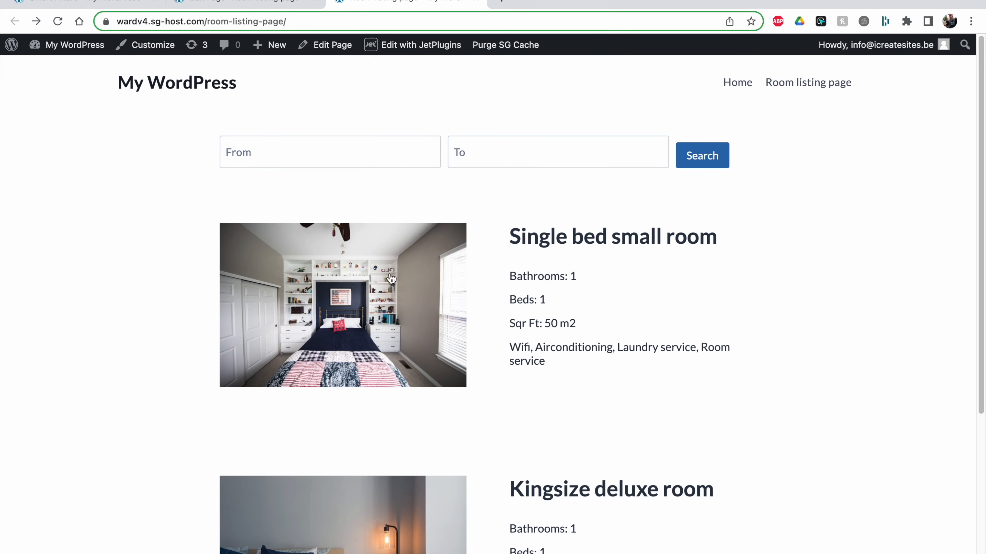
# Open the Kingsize deluxe room page and select a stay of 09/06/2023 - 10/06/2023 in its booking form.
pyautogui.click(563, 458)
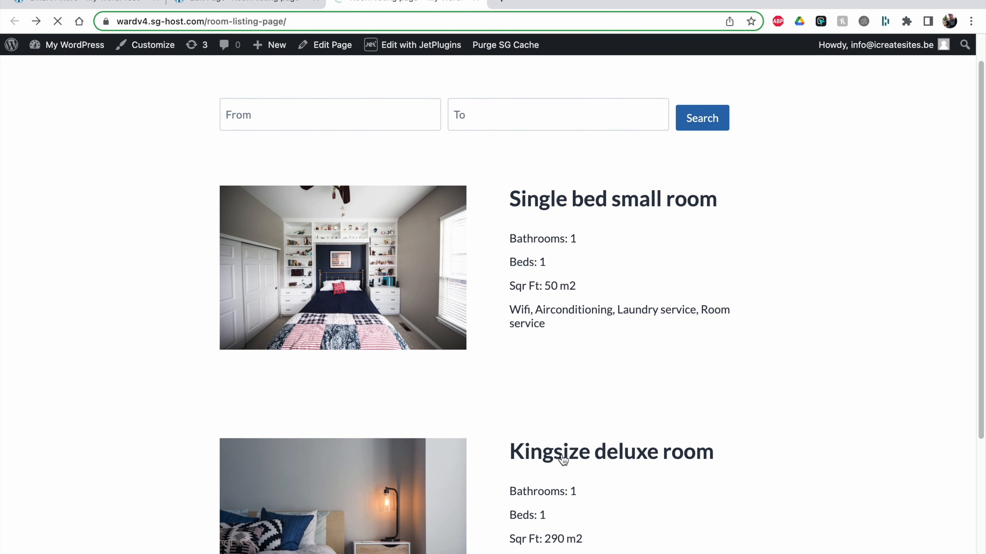
pyautogui.scroll(-12, 563, 459)
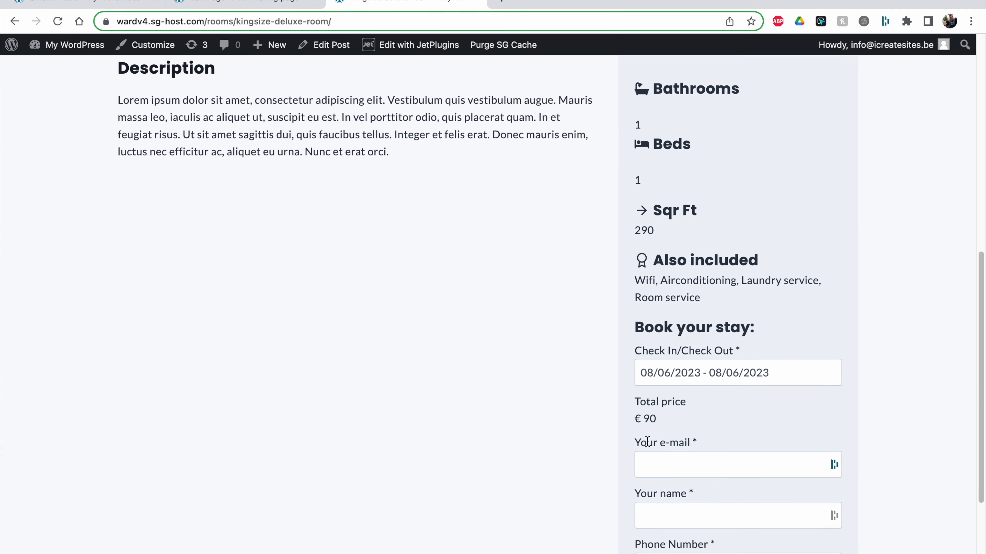
pyautogui.click(654, 318)
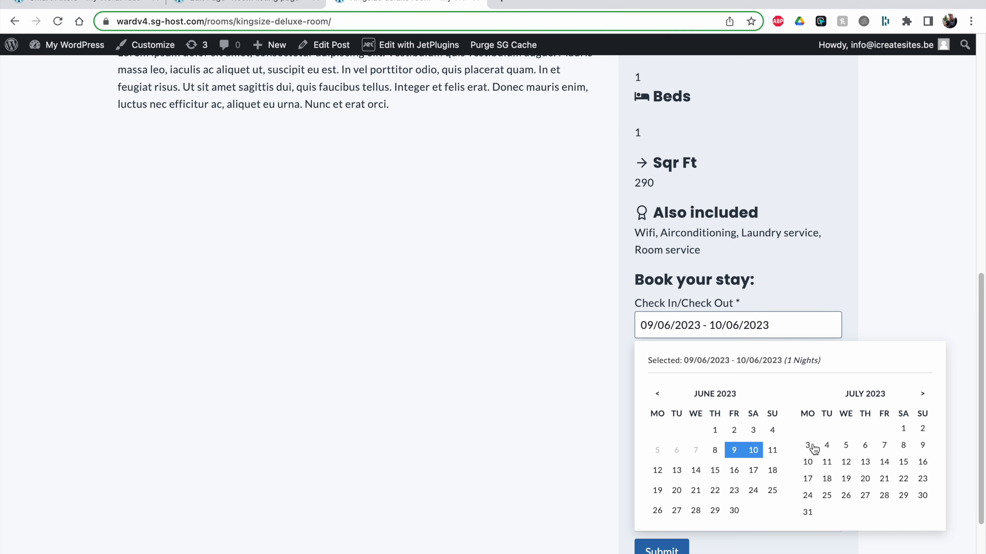
# Look over the Kingsize deluxe room page and return to the room listing page.
pyautogui.scroll(10, 813, 445)
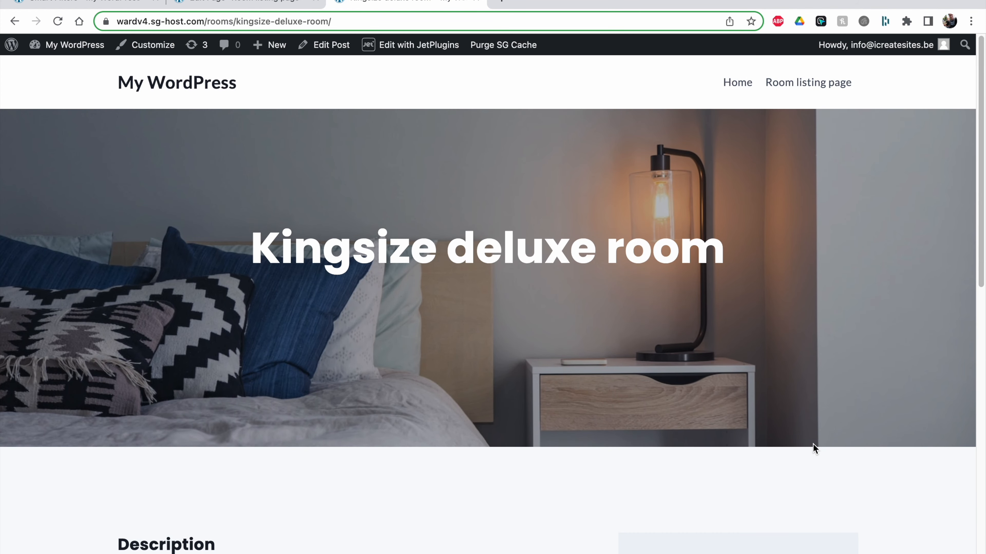
pyautogui.scroll(-10, 812, 446)
pyautogui.scroll(10, 812, 446)
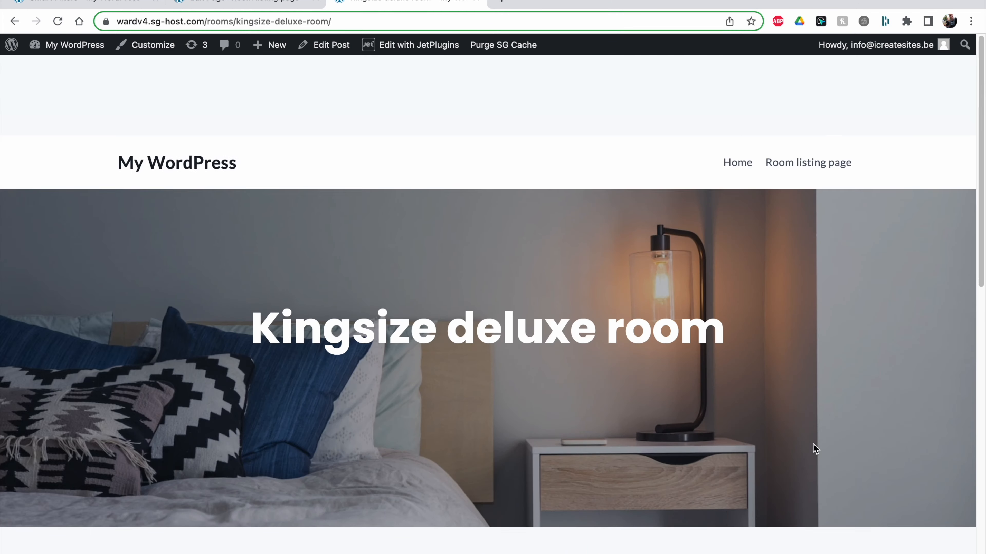
pyautogui.hscroll(-1, 566, 411)
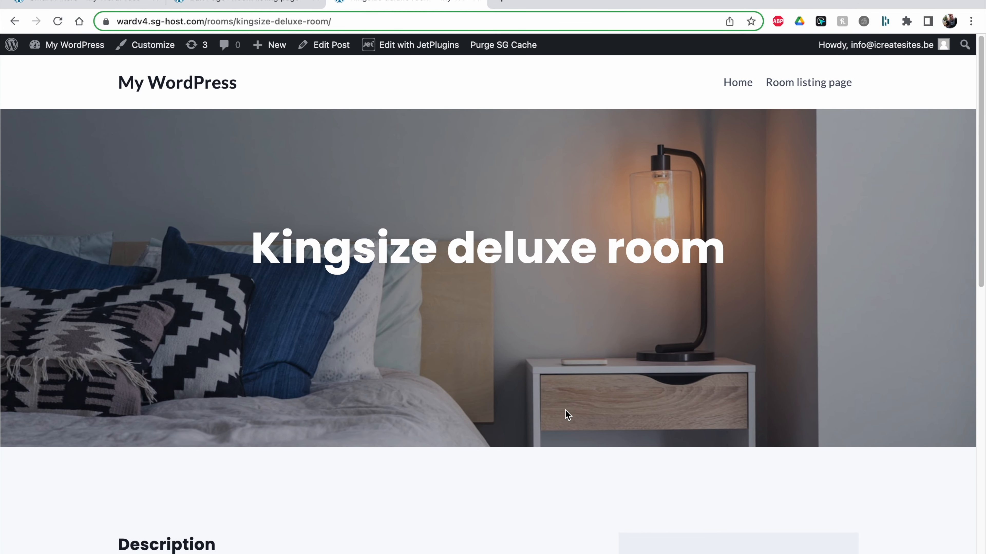
pyautogui.hscroll(-3, 143, 191)
pyautogui.hscroll(-3, 141, 189)
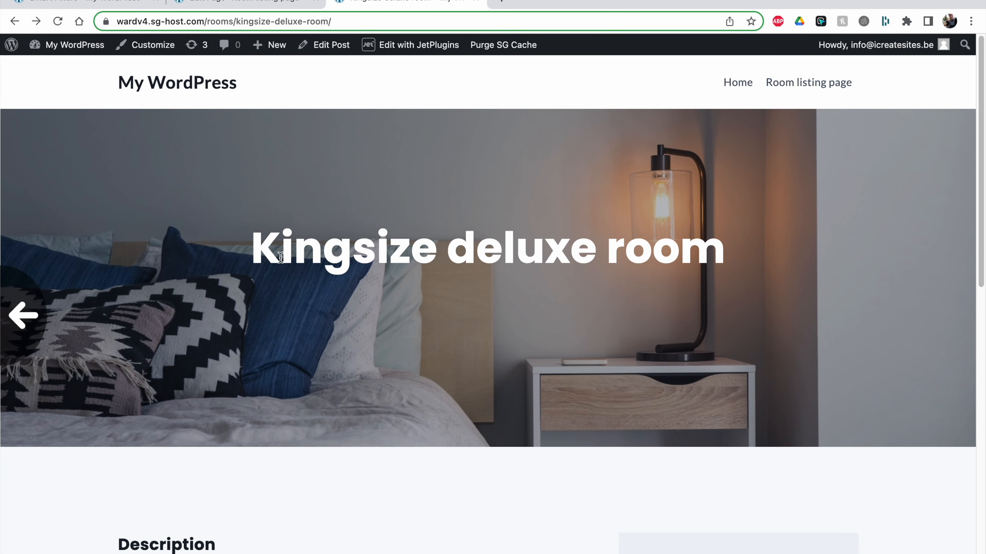
pyautogui.scroll(-5, 387, 384)
pyautogui.scroll(6, 387, 384)
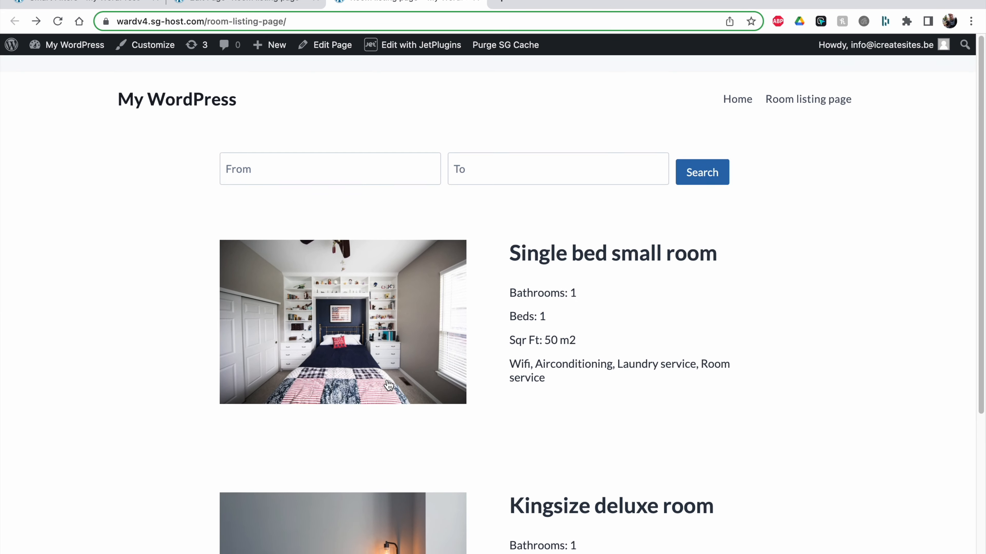